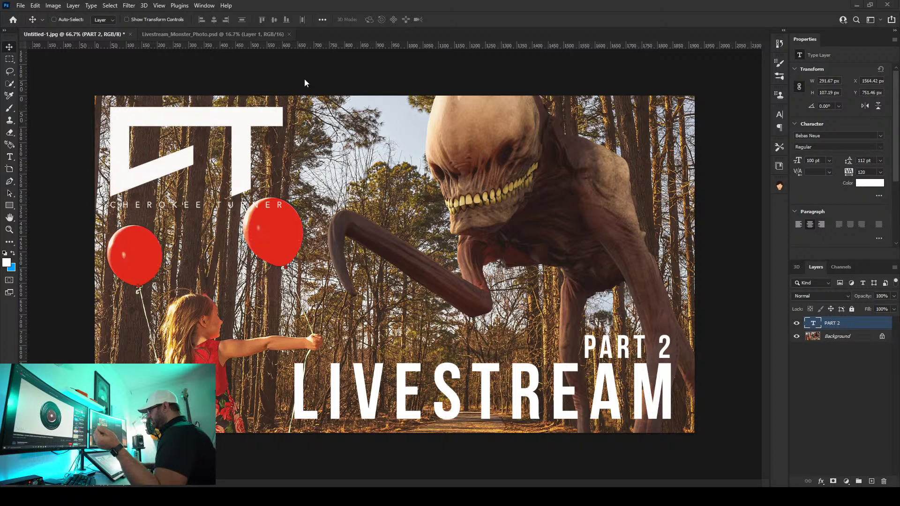
Switch to the Livestream_Monster_Photo.psd document and hide Layer 1 copy and Layer 1 to inspect the patches on Layer 2.
key(ctrl+Tab)
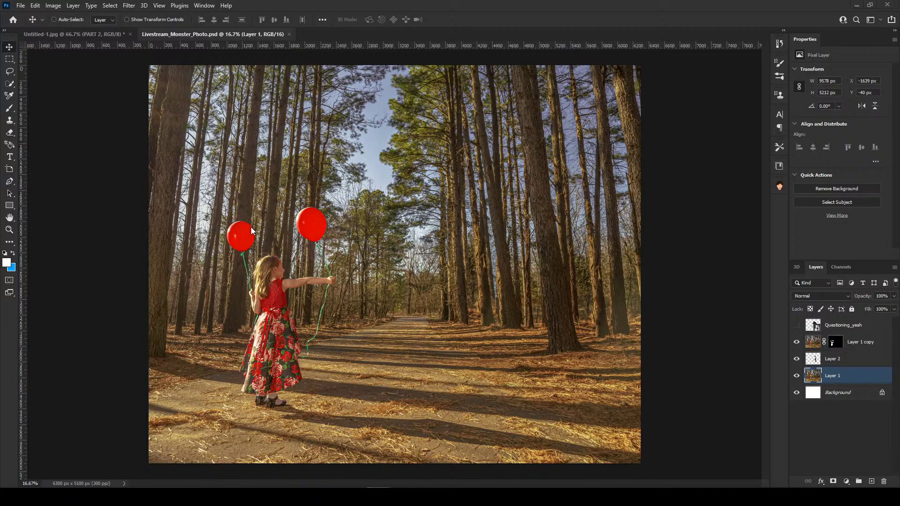
scroll(282, 282, up, 5)
scroll(280, 282, down, 2)
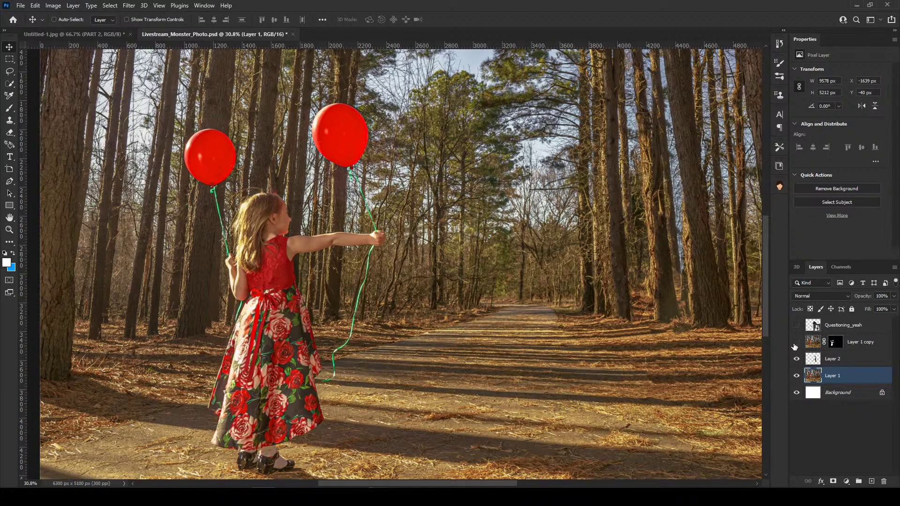
click(796, 375)
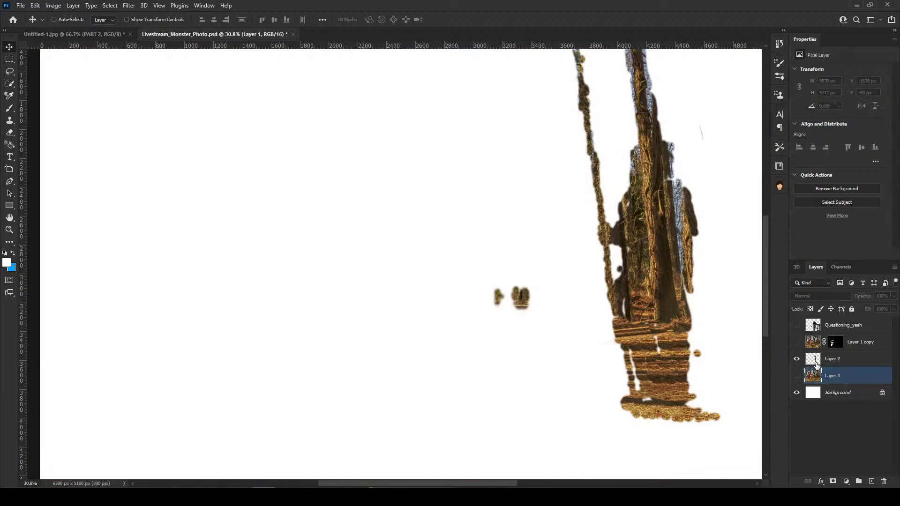
scroll(581, 312, down, 2)
scroll(581, 311, down, 1)
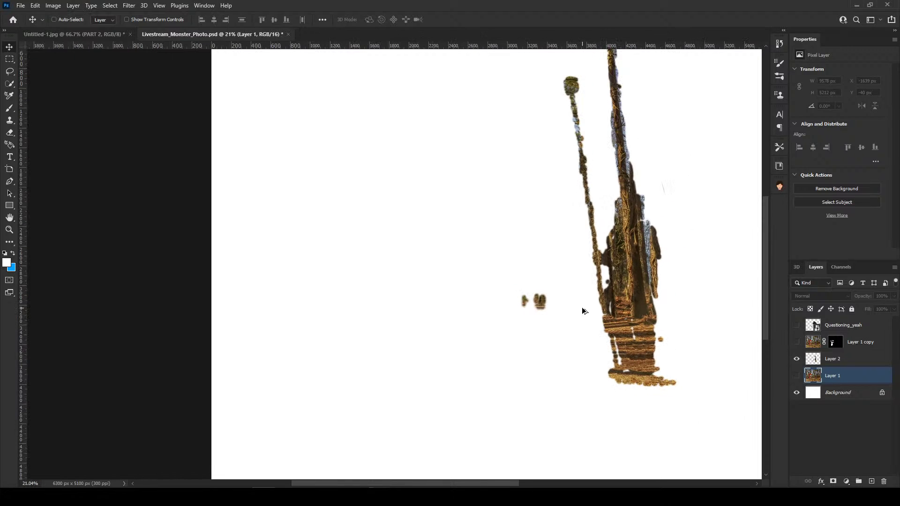
Briefly show and hide the Questioning_yeah layer and Layer 1 copy to inspect the monster and the girl cutout.
click(796, 325)
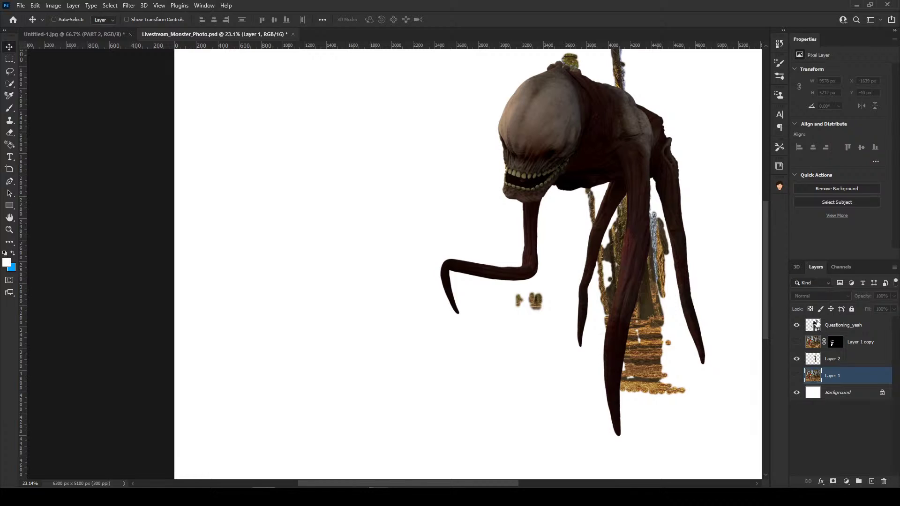
click(796, 325)
click(796, 342)
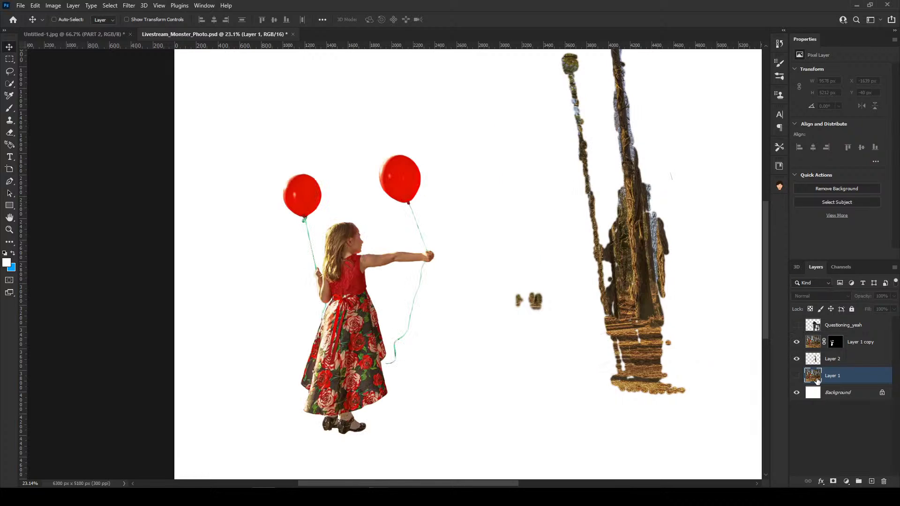
click(796, 342)
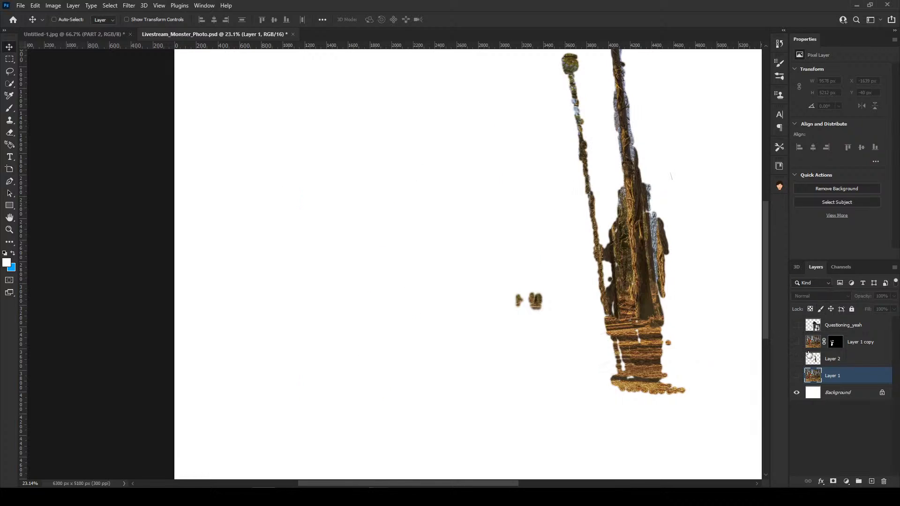
Leave only Layer 1 and the Background visible, and add an empty layer directly above Layer 2.
click(796, 358)
click(796, 376)
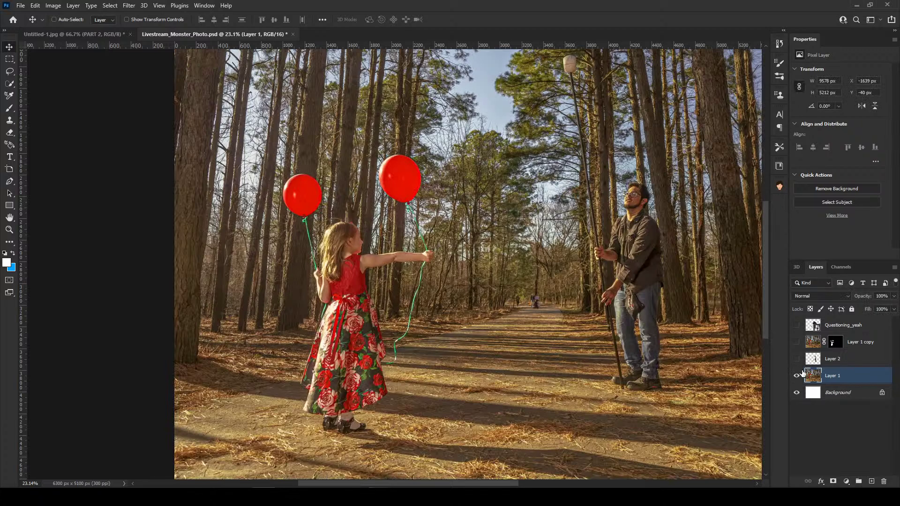
click(824, 363)
click(872, 481)
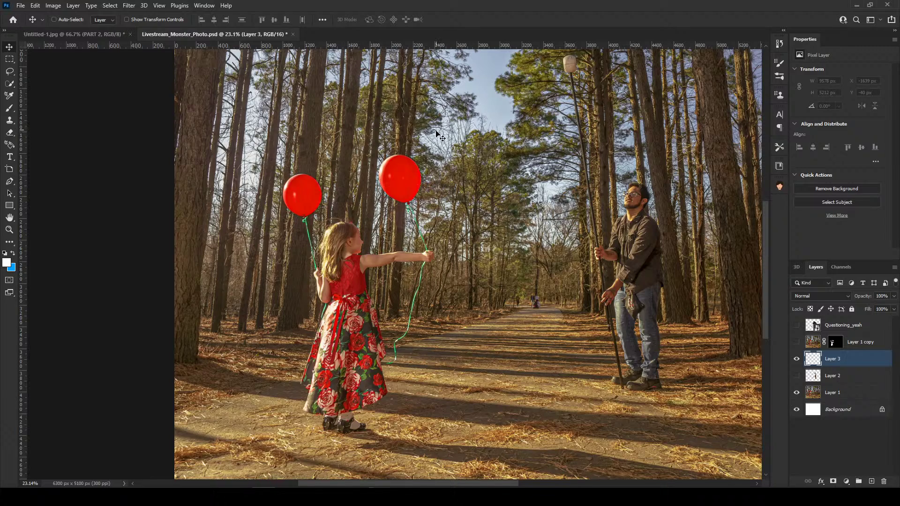
Use the Clone Stamp on the new layer to paint tree trunk over the top edge of the balloon above the girl's outstretched hand.
scroll(403, 160, up, 2)
scroll(403, 161, up, 5)
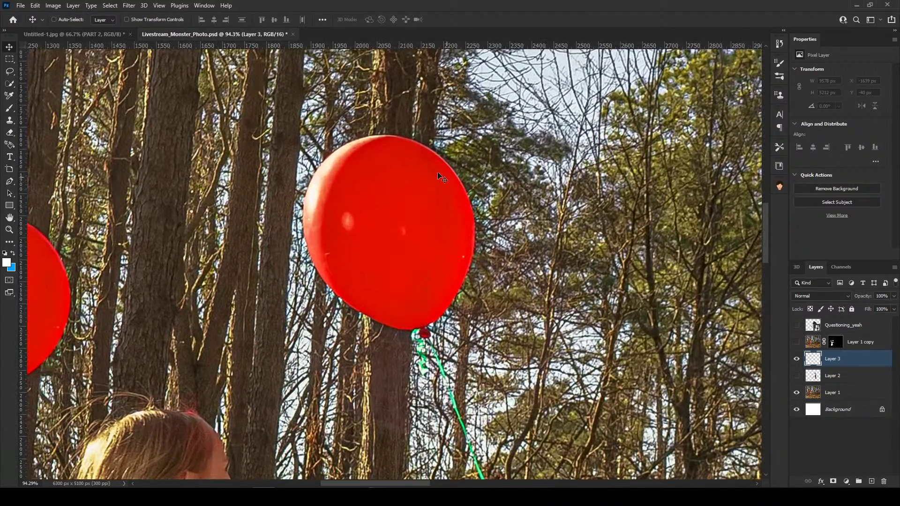
click(10, 122)
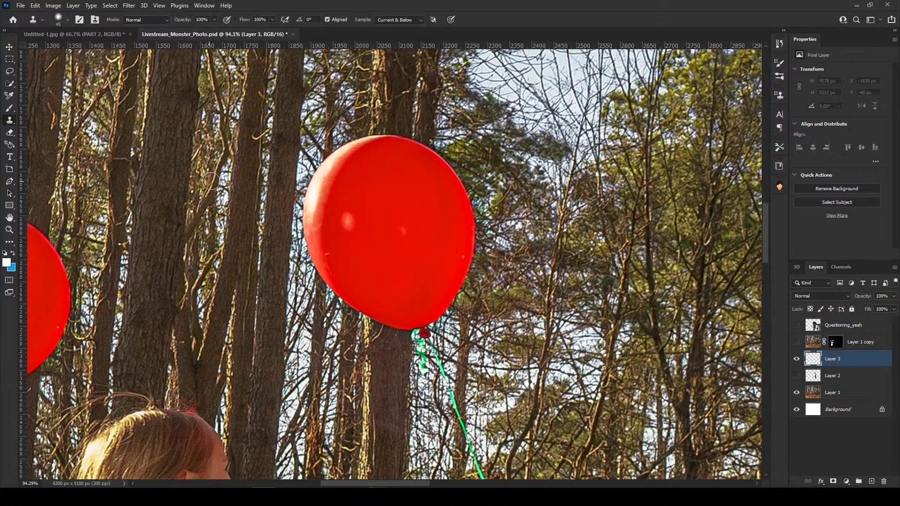
scroll(414, 125, up, 1)
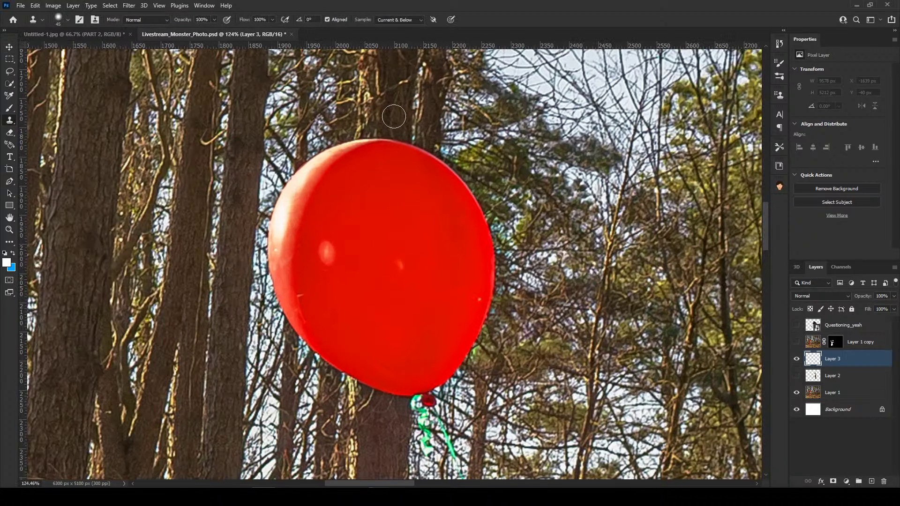
scroll(396, 110, up, 1)
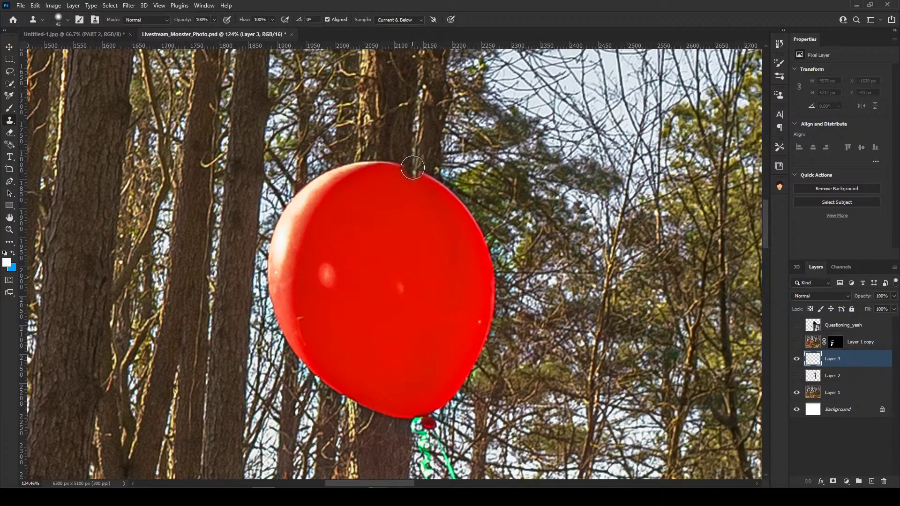
drag(413, 166, 364, 171)
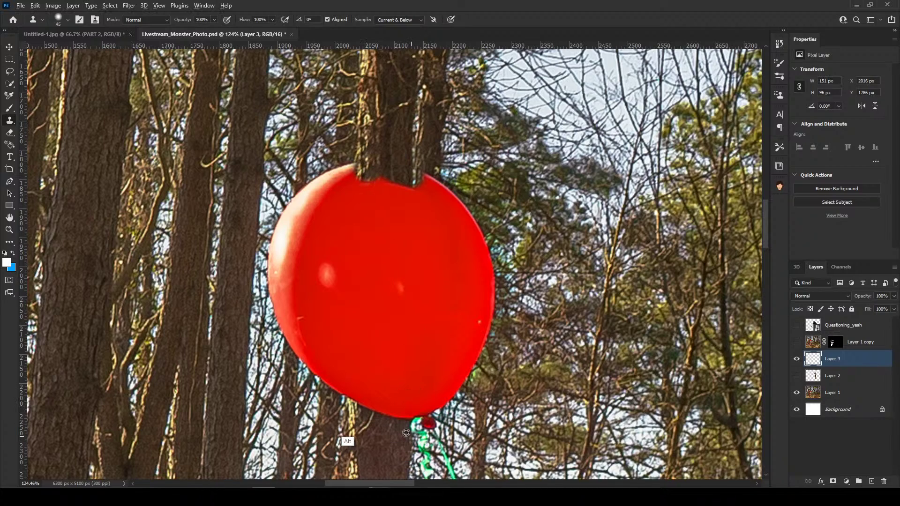
Clone the bark and twigs below the balloon up over its lower-left edge.
alt+click(350, 425)
mouse_move(349, 395)
mouse_down()
mouse_move(351, 368)
mouse_move(361, 403)
mouse_move(377, 405)
mouse_move(366, 394)
mouse_move(395, 416)
mouse_up()
alt+click(382, 438)
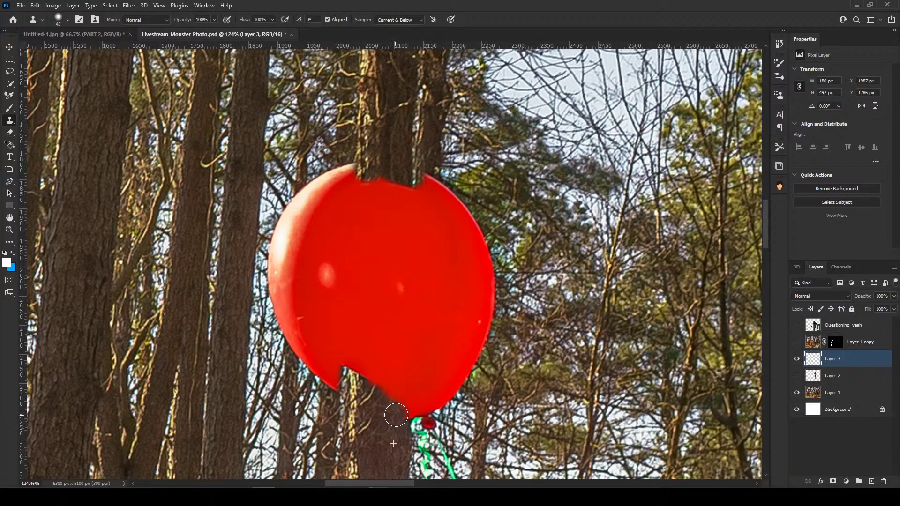
alt+click(381, 424)
Extend the main tree trunk further down into the balloon from its top edge with cloned bark.
mouse_move(387, 168)
mouse_down()
mouse_move(375, 191)
mouse_move(365, 184)
mouse_move(375, 180)
mouse_move(395, 208)
mouse_move(386, 208)
mouse_up()
alt+click(388, 93)
alt+click(378, 441)
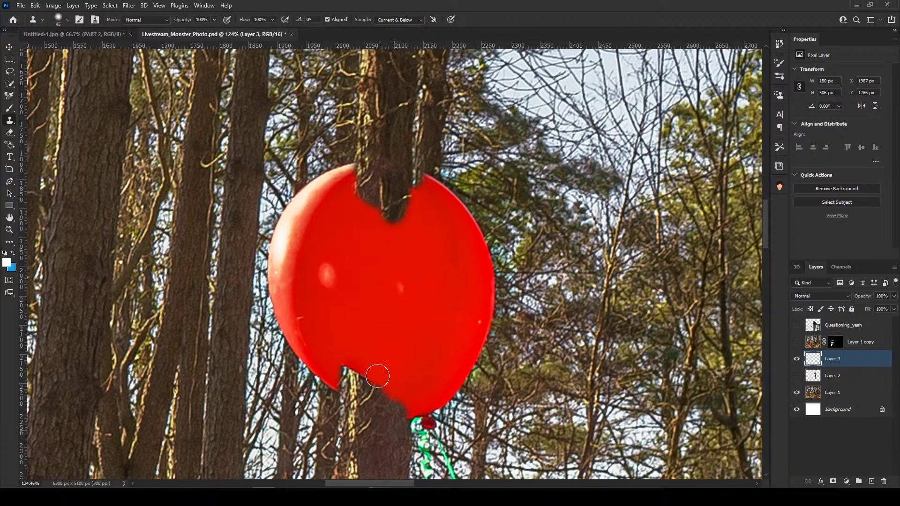
mouse_move(375, 373)
mouse_down()
mouse_move(367, 367)
mouse_move(384, 399)
mouse_up()
mouse_move(382, 224)
mouse_down()
mouse_move(368, 207)
mouse_move(382, 170)
mouse_up()
click(382, 170)
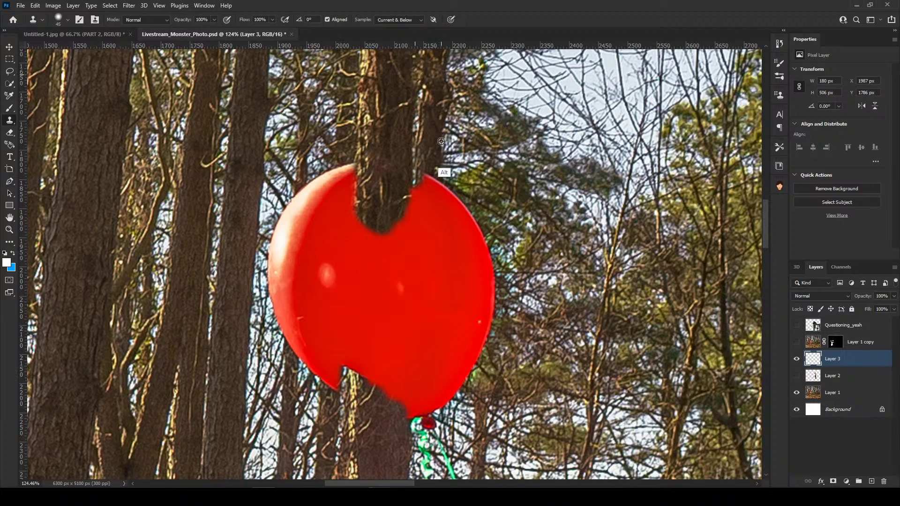
Clone the thin trunk and green foliage over the balloon's upper-right edge, resampling nearby areas for each patch.
click(436, 178)
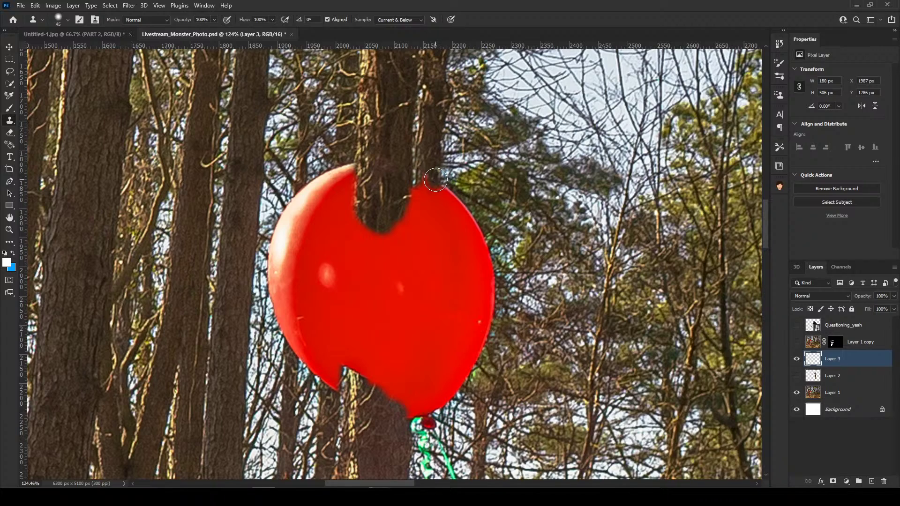
mouse_move(435, 180)
mouse_down()
mouse_move(419, 190)
mouse_move(425, 172)
mouse_move(454, 193)
mouse_move(482, 241)
mouse_move(449, 202)
mouse_up()
alt+click(461, 164)
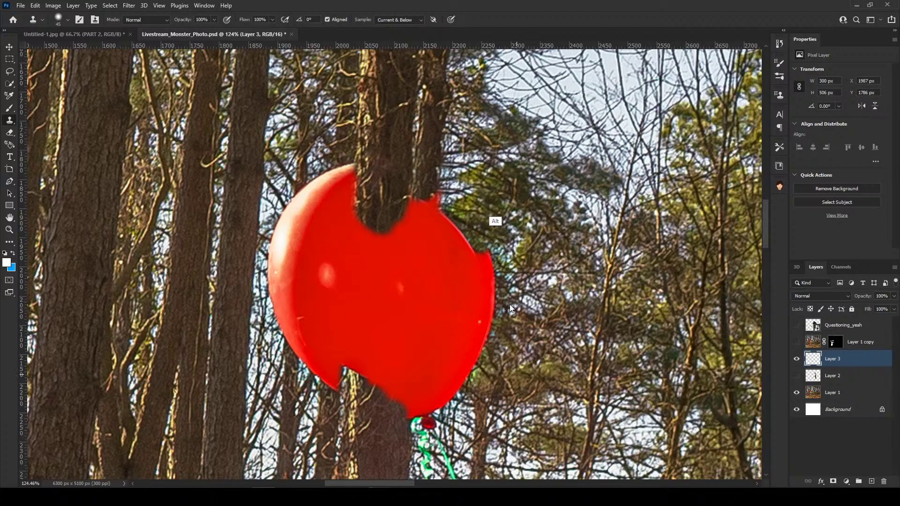
alt+click(492, 190)
mouse_move(489, 217)
mouse_down()
mouse_move(488, 257)
mouse_move(455, 231)
mouse_up()
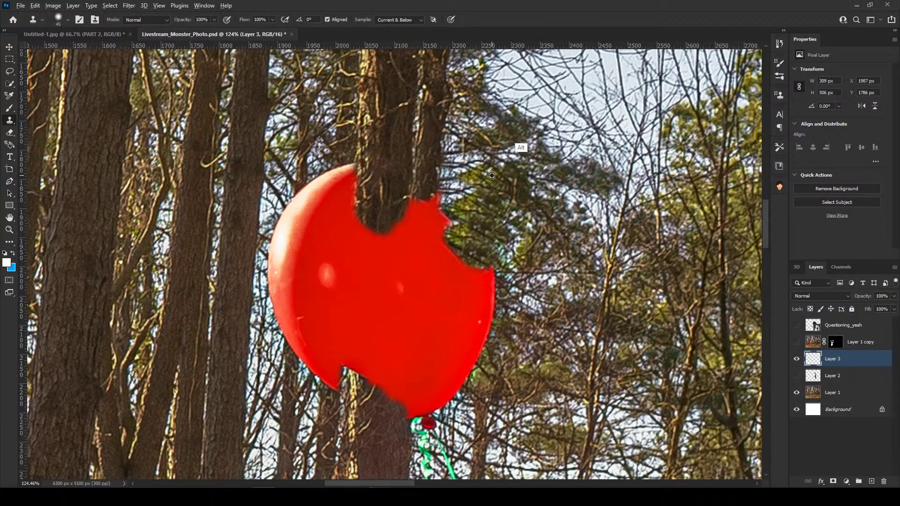
alt+click(485, 197)
drag(456, 229, 448, 198)
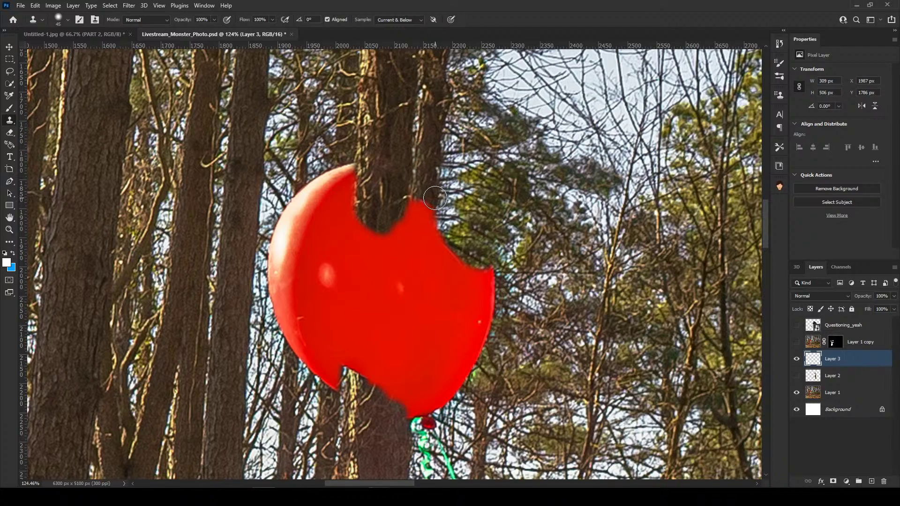
mouse_move(435, 199)
mouse_down()
mouse_move(428, 212)
mouse_move(420, 203)
mouse_move(447, 244)
mouse_move(498, 276)
mouse_up()
alt+click(497, 232)
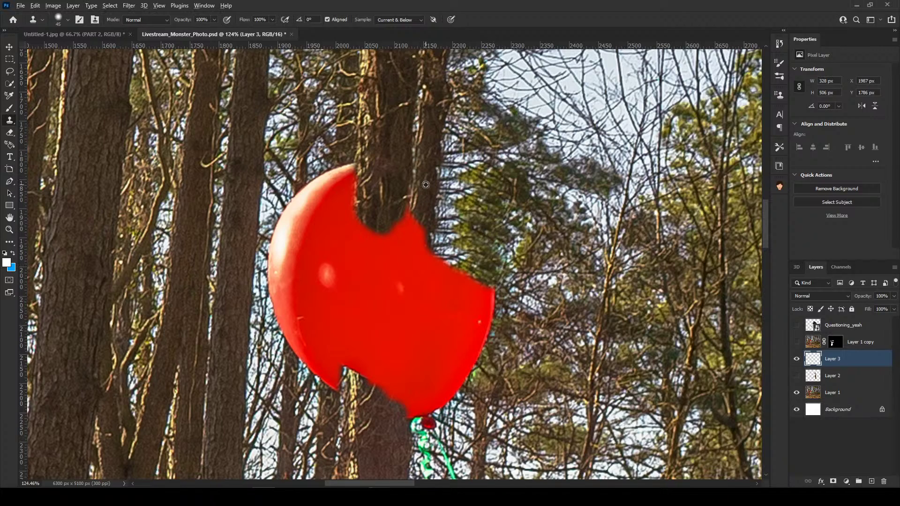
Cover the balloon's upper-left portion with cloned trunk and branches, carrying the main trunk deeper into the red area.
alt+click(360, 92)
click(358, 166)
mouse_move(358, 167)
mouse_down()
mouse_move(340, 179)
mouse_move(356, 179)
mouse_move(353, 211)
mouse_move(367, 237)
mouse_move(395, 236)
mouse_move(397, 219)
mouse_move(391, 248)
mouse_move(378, 255)
mouse_move(367, 248)
mouse_move(386, 206)
mouse_move(394, 277)
mouse_move(370, 251)
mouse_up()
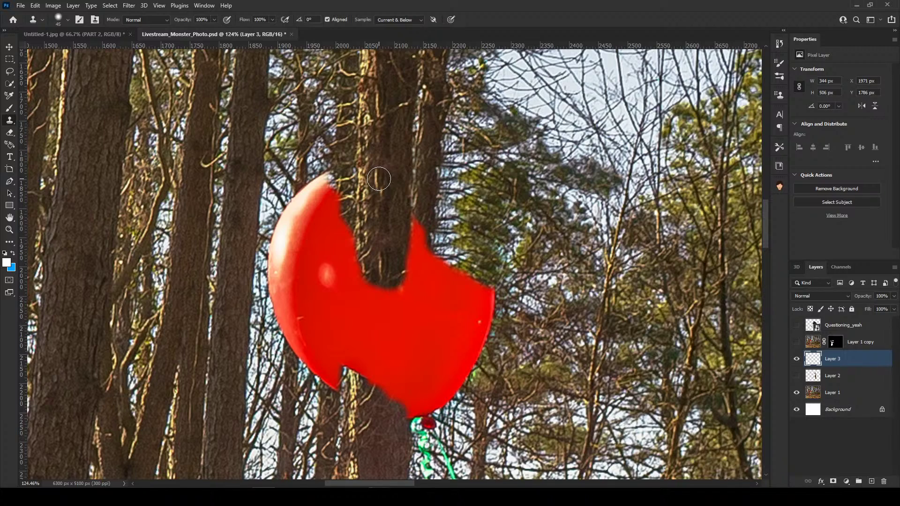
alt+click(337, 143)
mouse_move(335, 183)
mouse_down()
mouse_move(310, 196)
mouse_move(337, 201)
mouse_move(336, 233)
mouse_move(307, 187)
mouse_move(299, 204)
mouse_up()
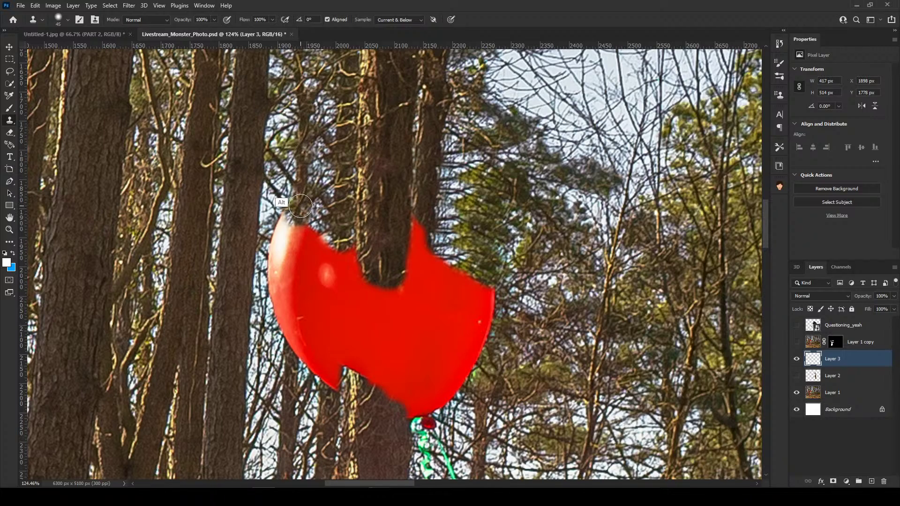
alt+click(278, 87)
click(281, 182)
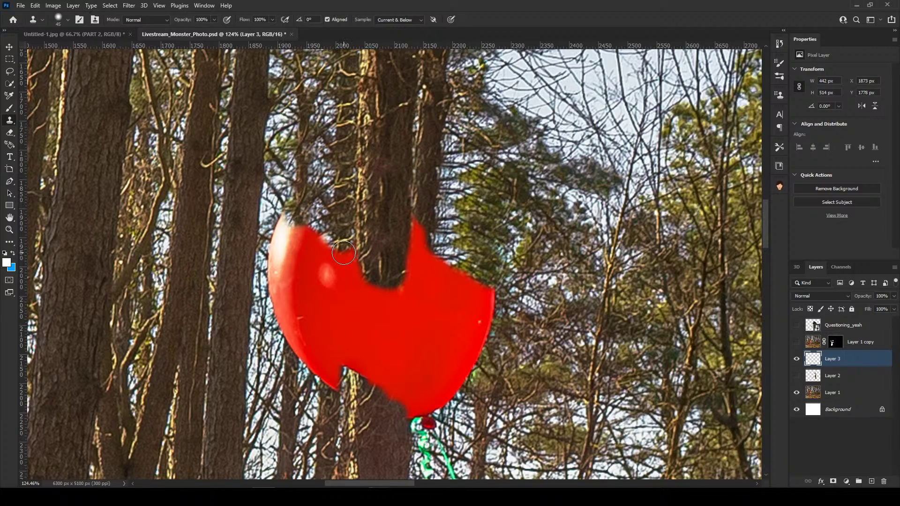
mouse_move(344, 253)
mouse_down()
mouse_move(339, 261)
mouse_move(332, 253)
mouse_move(340, 211)
mouse_up()
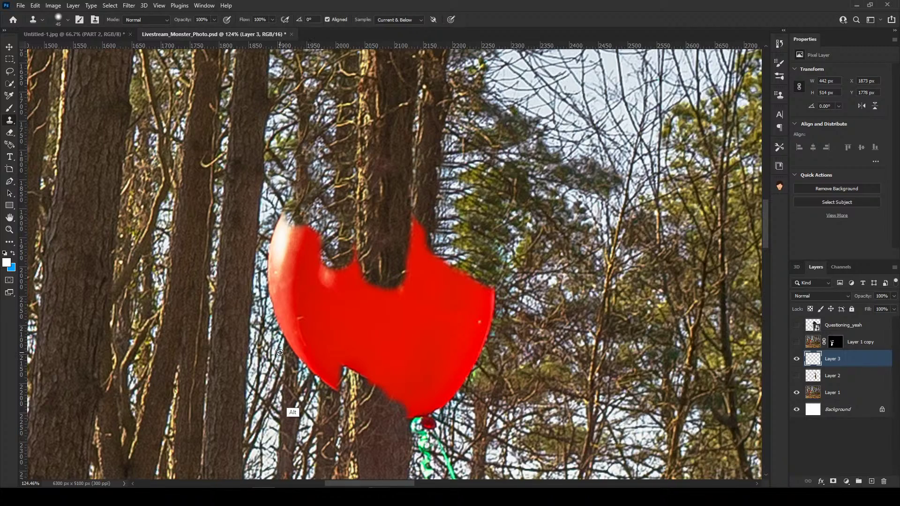
Clone branches over the balloon's left edge until its pale highlight sliver is fully covered.
drag(291, 387, 291, 385)
mouse_move(292, 347)
mouse_down()
mouse_move(288, 328)
mouse_move(296, 359)
mouse_move(302, 226)
mouse_up()
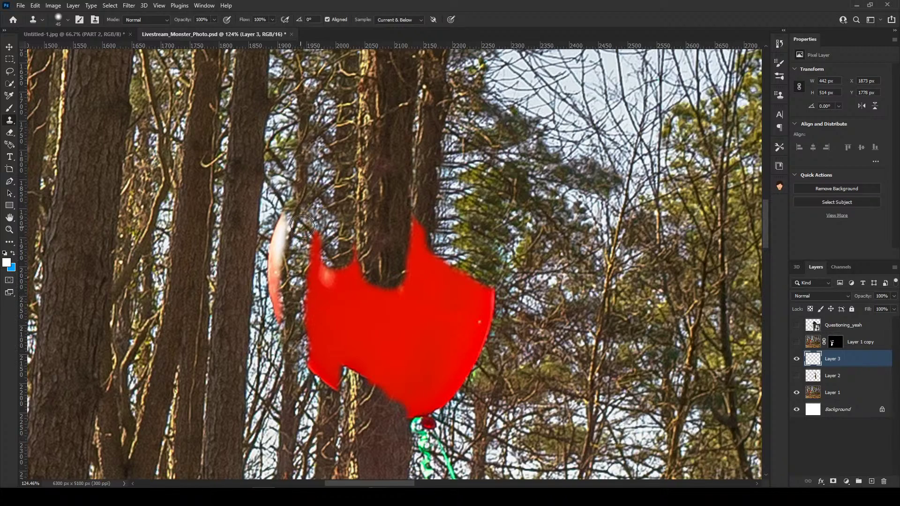
alt+click(294, 175)
drag(283, 216, 277, 255)
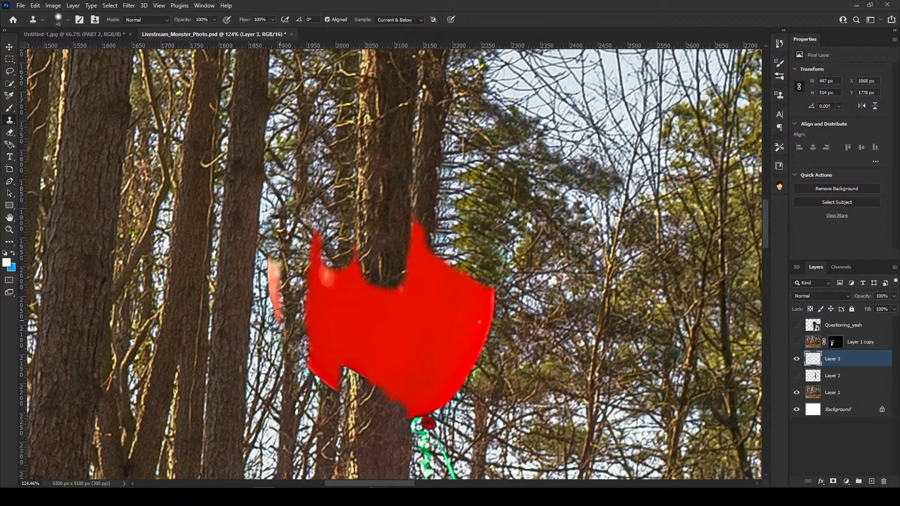
mouse_move(279, 321)
mouse_down()
mouse_move(275, 268)
mouse_move(286, 235)
mouse_up()
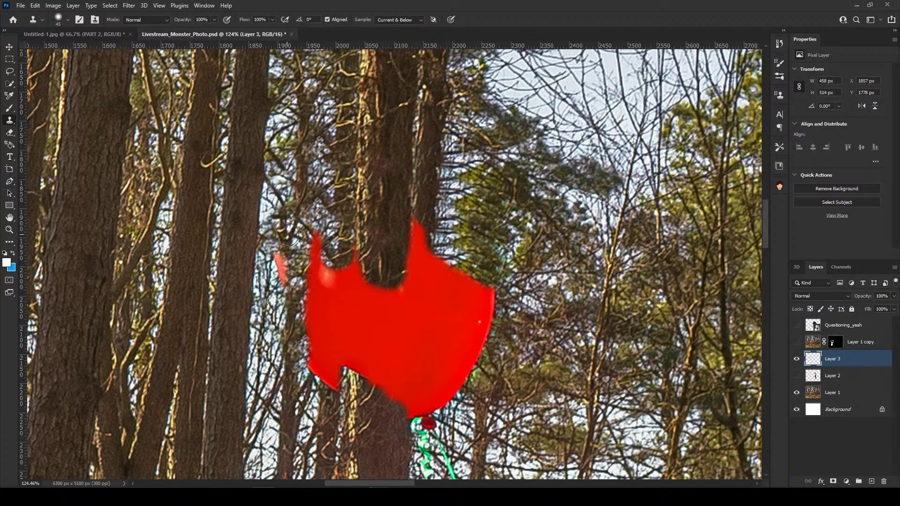
alt+click(286, 234)
drag(280, 265, 280, 280)
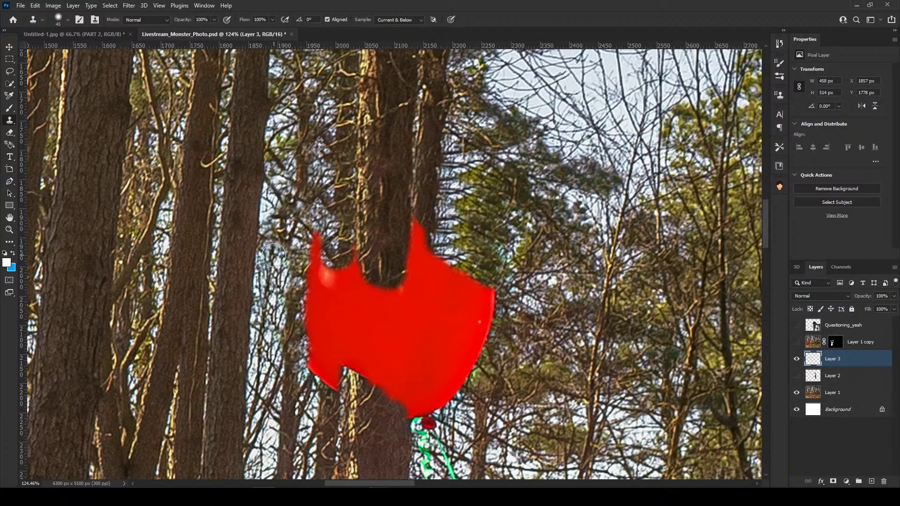
Clone woodland over the red spike and the lower-left corner remaining on the balloon's left side.
alt+click(324, 165)
mouse_move(319, 241)
mouse_down()
mouse_move(322, 281)
mouse_move(312, 312)
mouse_up()
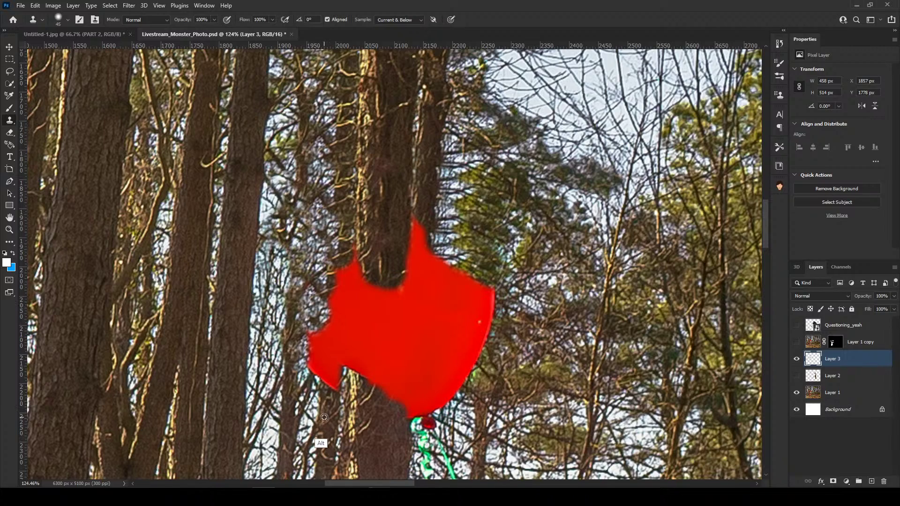
alt+click(319, 431)
mouse_move(322, 380)
mouse_down()
mouse_move(317, 341)
mouse_move(330, 389)
mouse_up()
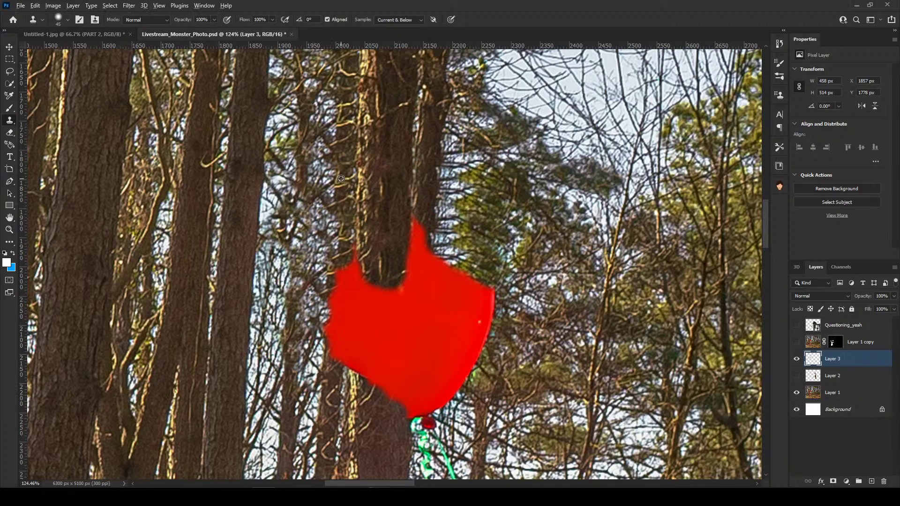
Clone the woodland beside the main trunk over the red area along the balloon's left edge.
alt+click(342, 219)
mouse_move(347, 263)
mouse_down()
mouse_move(330, 335)
mouse_move(337, 360)
mouse_move(345, 308)
mouse_up()
alt+click(329, 420)
alt+click(339, 239)
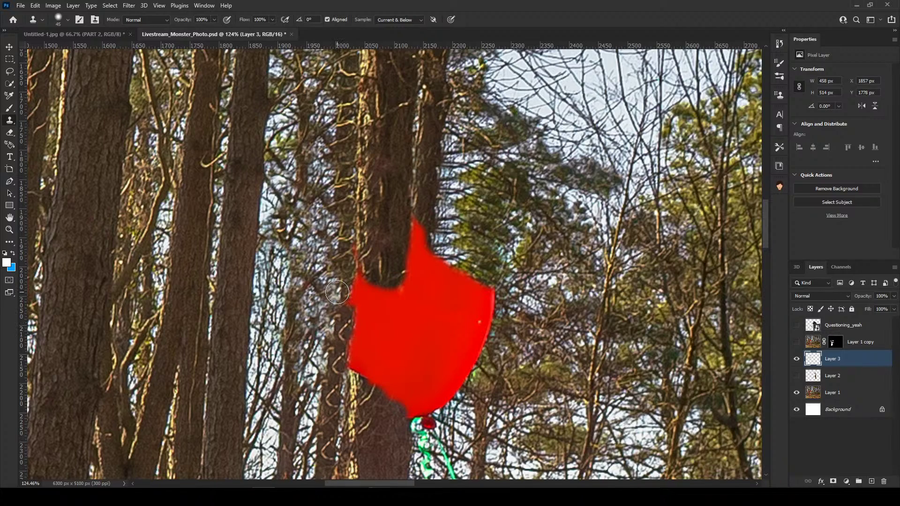
Clone the sunlit trunk edge and bark upward over the balloon's lower-left portion, undoing any unwanted last stroke.
alt+click(352, 427)
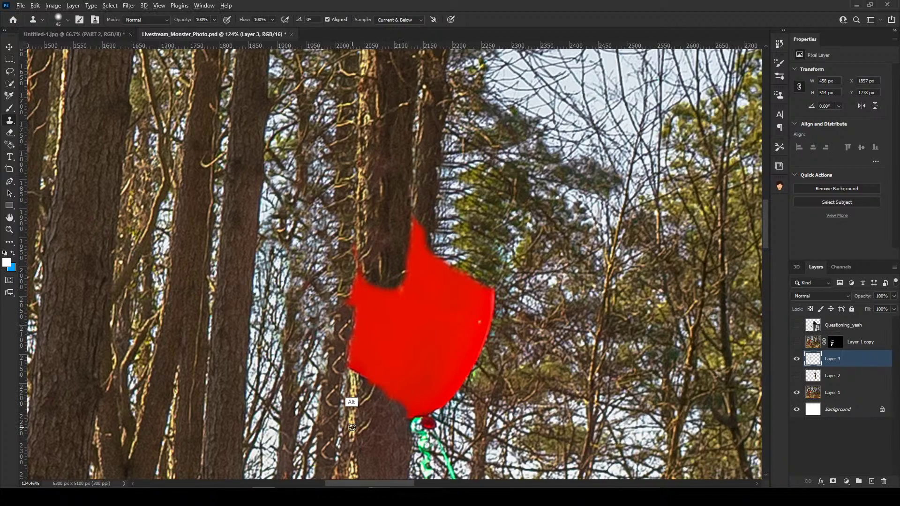
mouse_move(355, 366)
mouse_down()
mouse_move(364, 384)
mouse_move(371, 372)
mouse_move(397, 392)
mouse_move(399, 419)
mouse_move(389, 366)
mouse_move(369, 351)
mouse_move(367, 342)
mouse_move(389, 355)
mouse_move(378, 334)
mouse_up()
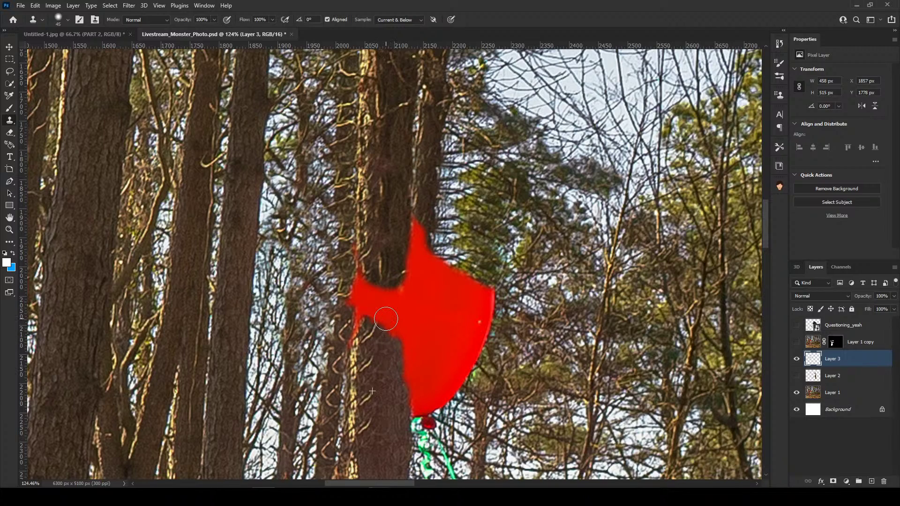
key(ctrl+z)
Clone branches and green foliage over the balloon's upper-right edge, undoing and redoing the poorly matched foliage patch.
mouse_move(498, 294)
mouse_down()
mouse_move(483, 324)
mouse_move(478, 291)
mouse_move(485, 280)
mouse_move(495, 301)
mouse_up()
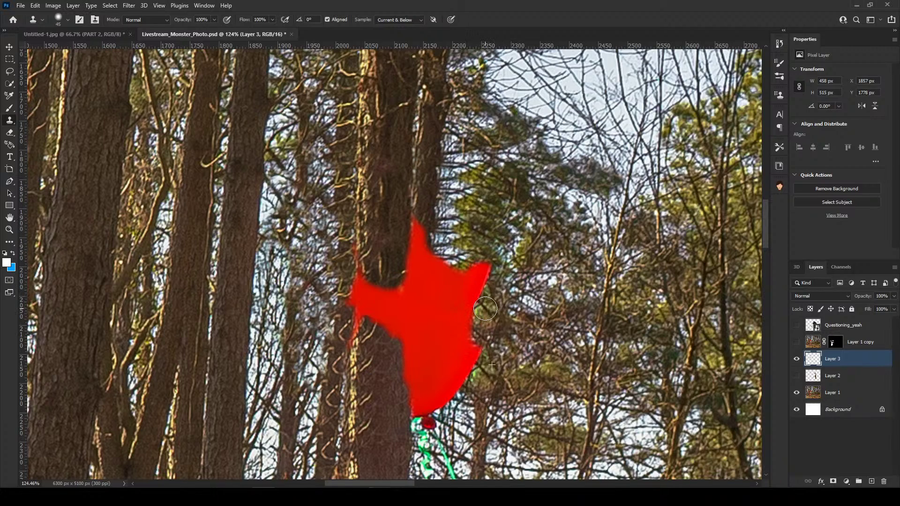
alt+click(500, 224)
drag(496, 264, 472, 302)
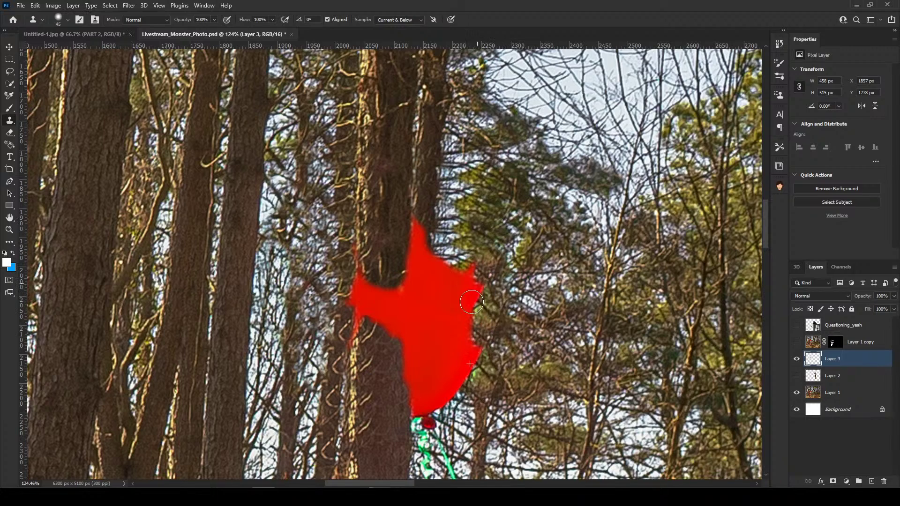
key(ctrl+z)
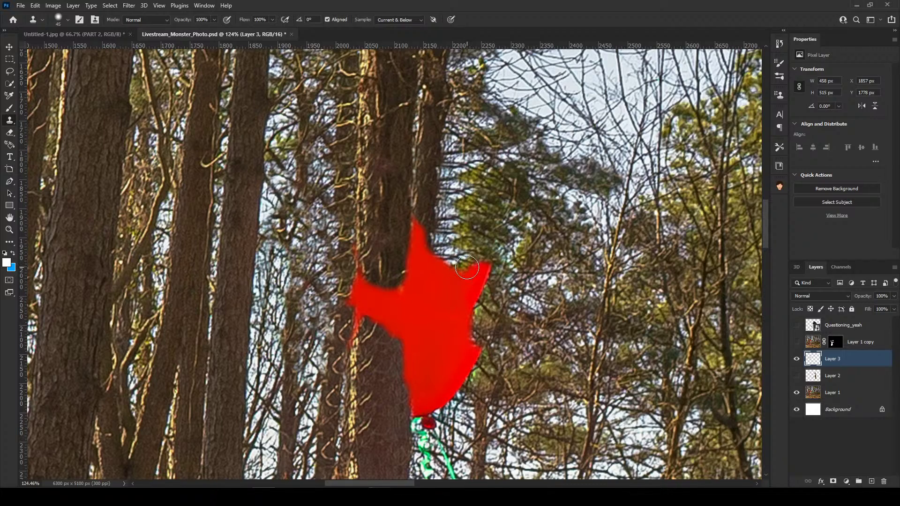
mouse_move(493, 266)
mouse_down()
mouse_move(473, 279)
mouse_move(480, 297)
mouse_move(454, 270)
mouse_move(466, 249)
mouse_up()
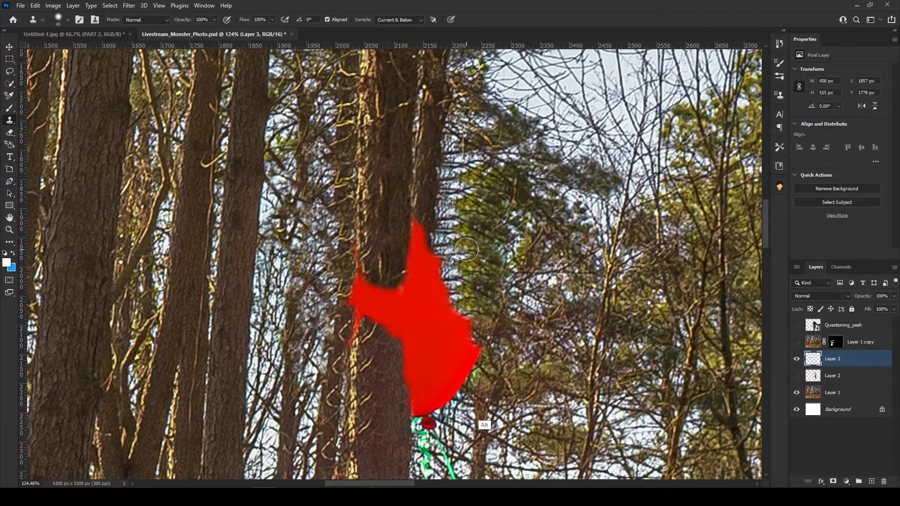
Clone branches from the woodland over the balloon's lower-right edge and up its right side, narrowing the red to a strip beside the trunk.
alt+click(526, 380)
mouse_move(472, 370)
mouse_down()
mouse_move(469, 360)
mouse_move(473, 387)
mouse_move(462, 380)
mouse_move(465, 339)
mouse_move(446, 261)
mouse_up()
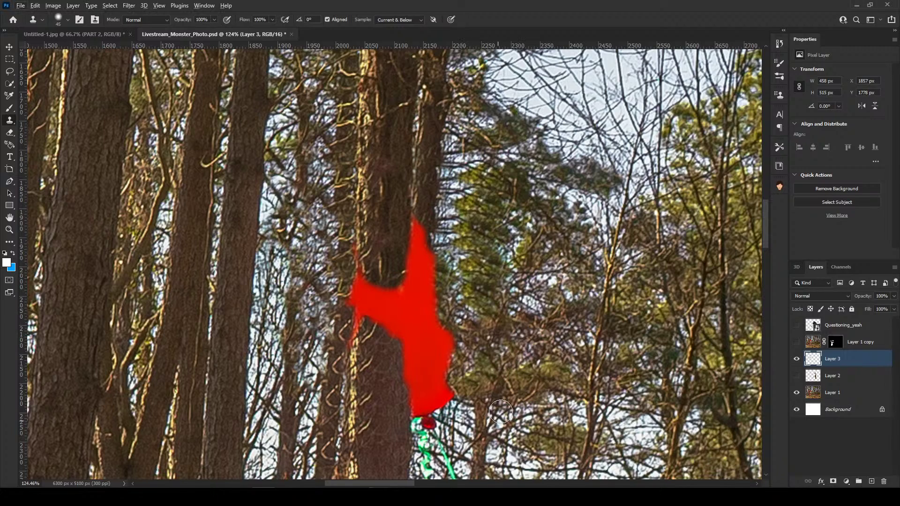
drag(515, 381, 409, 223)
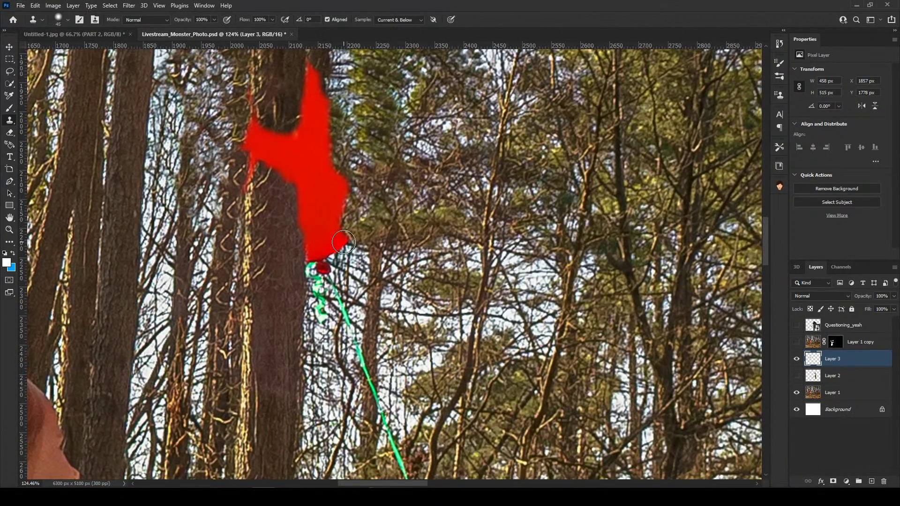
mouse_move(344, 242)
mouse_down()
mouse_move(343, 199)
mouse_move(328, 168)
mouse_move(326, 119)
mouse_move(337, 98)
mouse_up()
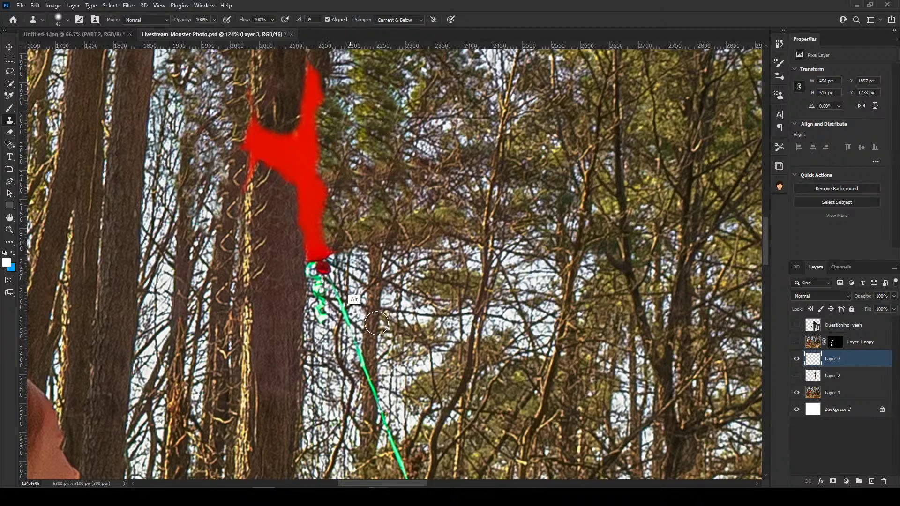
click(338, 332)
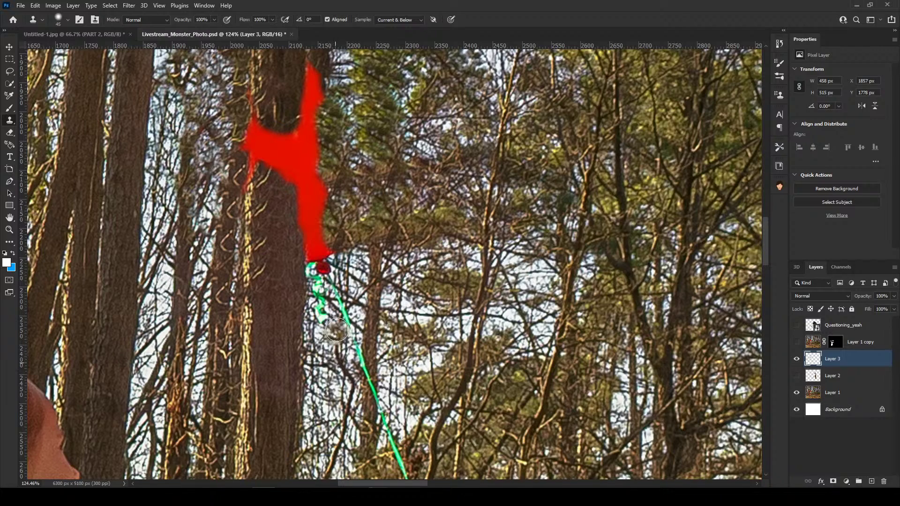
drag(346, 313, 342, 294)
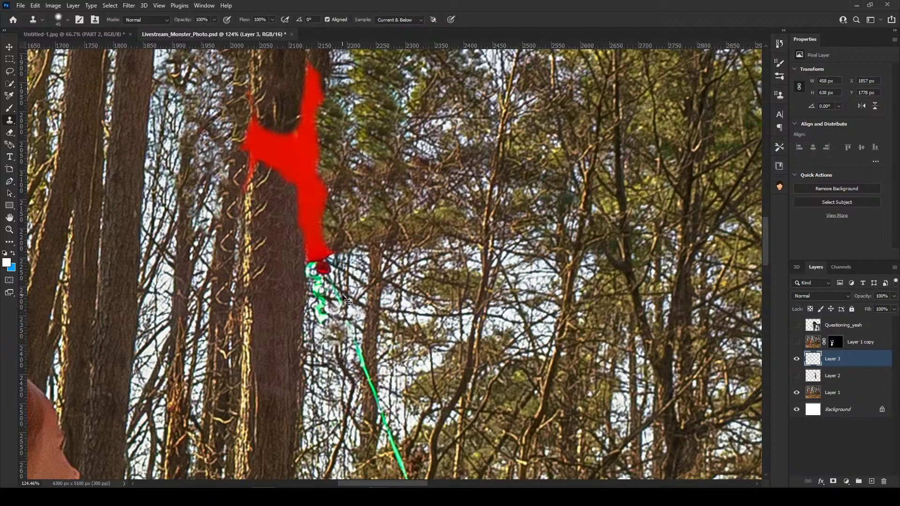
key(ctrl+z)
key(ctrl+z)
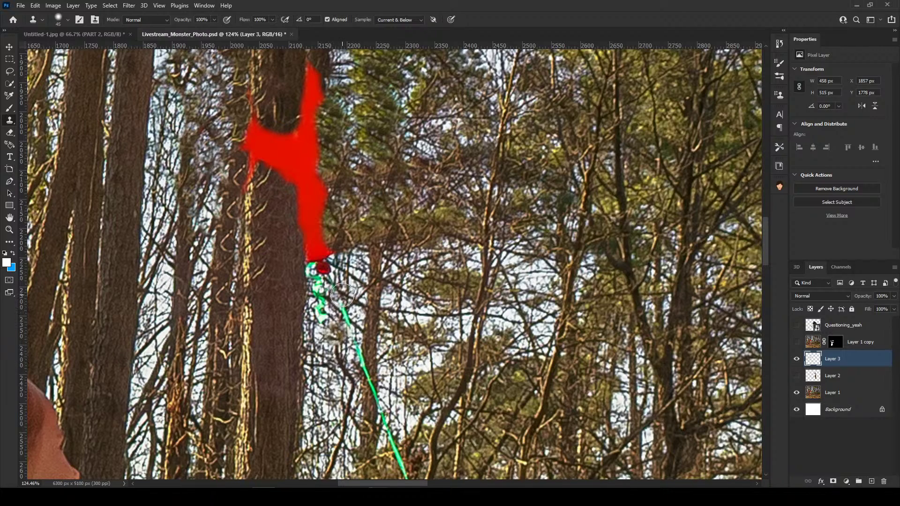
key(ctrl+z)
key(ctrl+z)
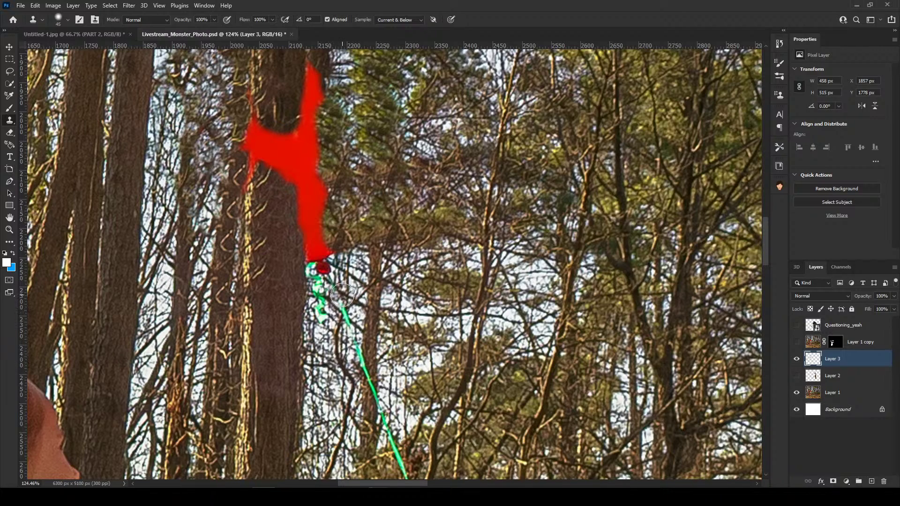
alt+click(325, 341)
mouse_move(345, 305)
mouse_down()
mouse_move(329, 311)
mouse_move(329, 302)
mouse_up()
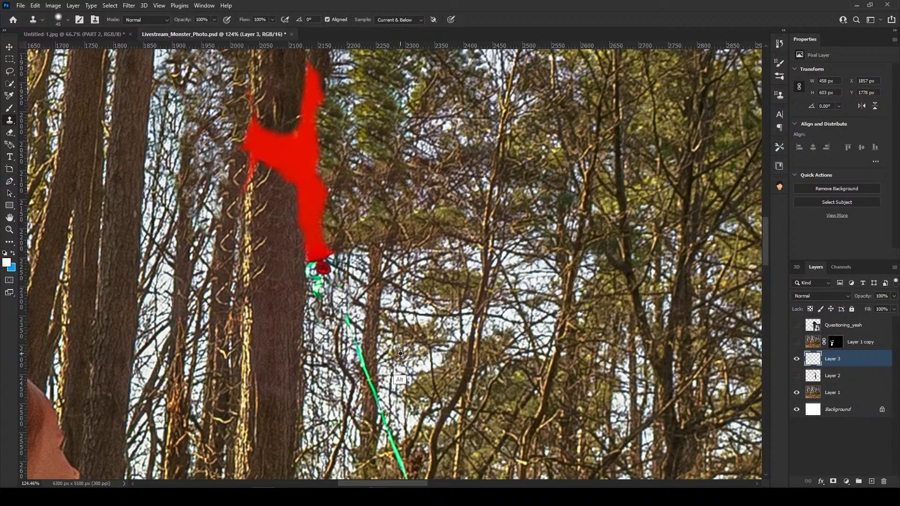
key(ctrl+z)
Clone nearby branches over the upper part of the green string and the red knot under the balloon.
alt+click(333, 362)
mouse_move(346, 310)
mouse_down()
mouse_move(351, 339)
mouse_move(344, 328)
mouse_up()
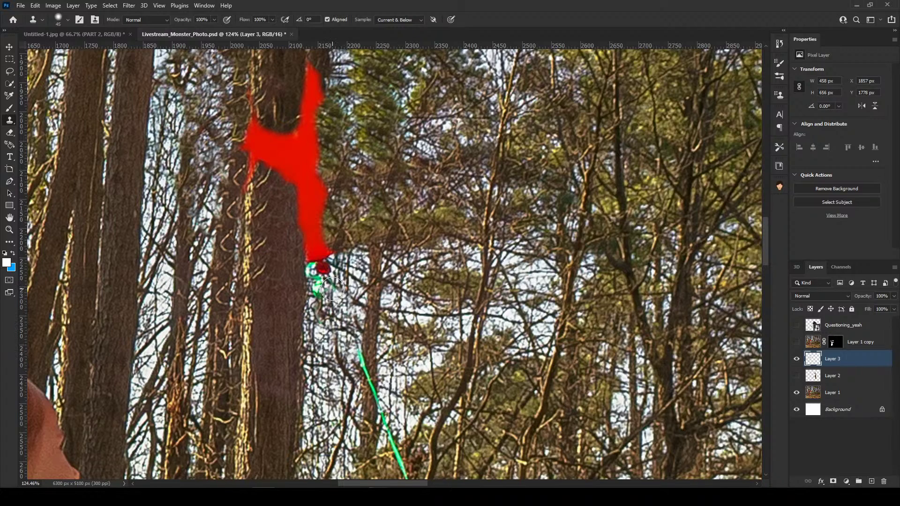
drag(324, 261, 319, 261)
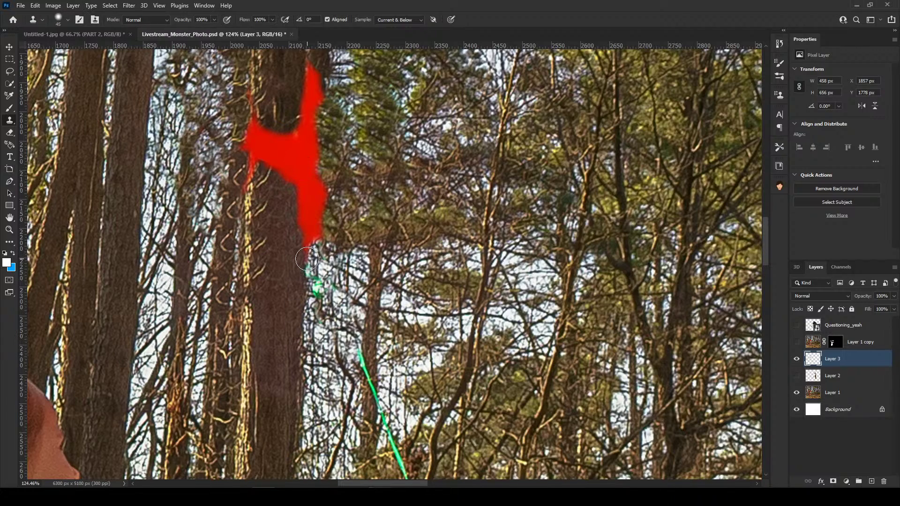
Extend the main trunk's bark upward with cloned strokes through the middle of the remaining red area.
mouse_move(306, 259)
mouse_down()
mouse_move(316, 235)
mouse_move(301, 223)
mouse_move(317, 213)
mouse_move(303, 206)
mouse_move(318, 195)
mouse_move(293, 182)
mouse_up()
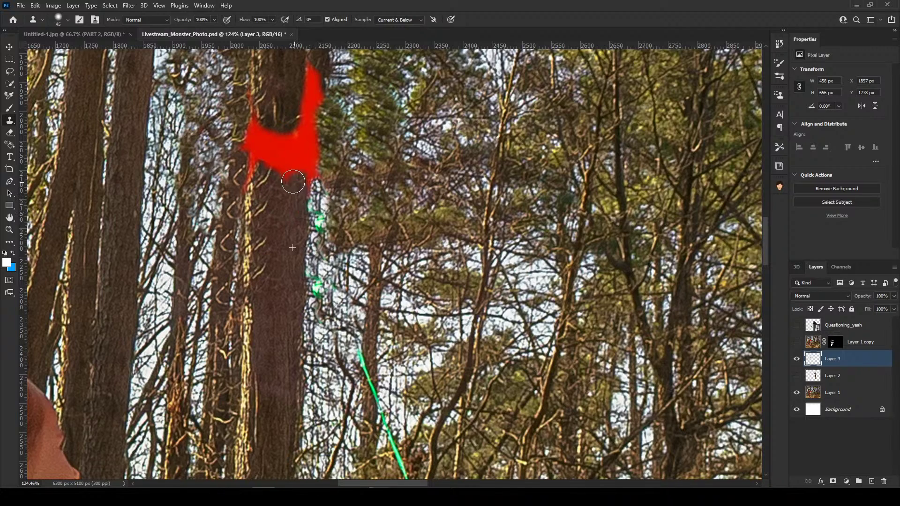
click(307, 161)
scroll(300, 206, up, 1)
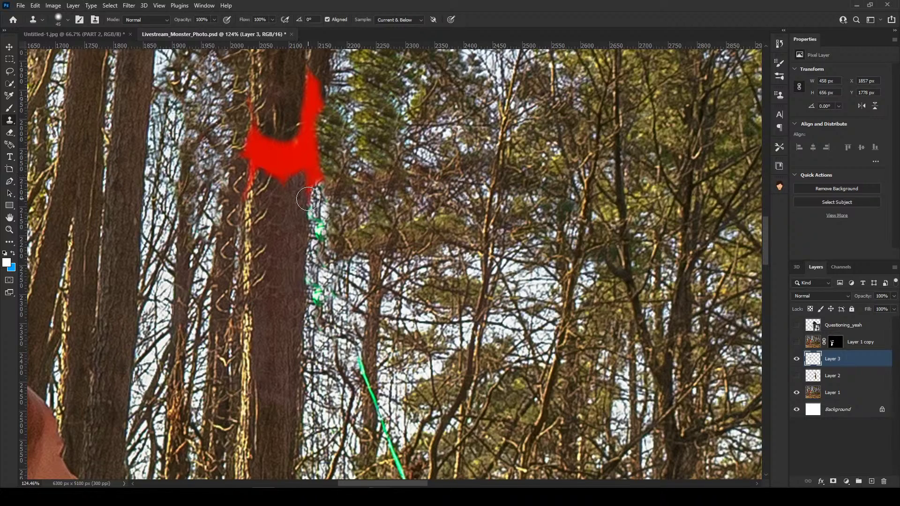
mouse_move(308, 199)
mouse_down()
mouse_move(313, 169)
mouse_move(282, 176)
mouse_move(282, 152)
mouse_move(273, 145)
mouse_move(289, 103)
mouse_up()
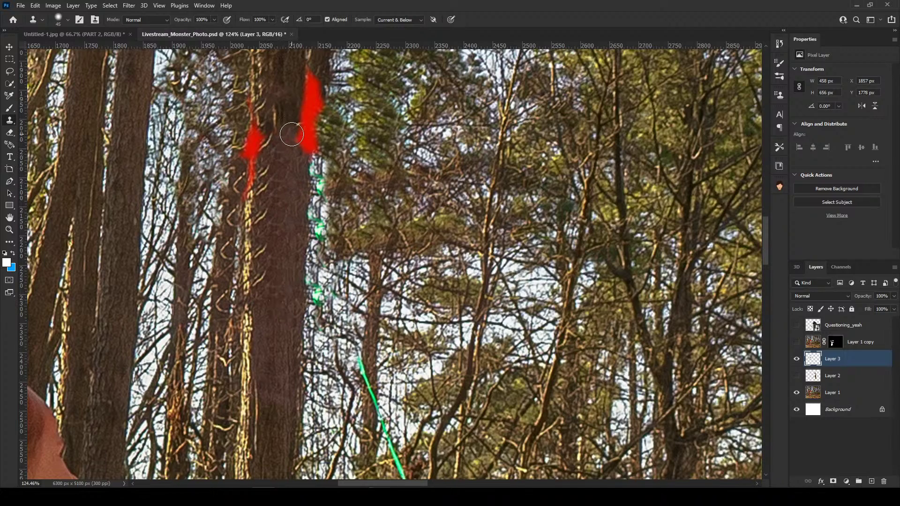
Clone bark over the leftover red patches along the main trunk's right and left edges.
mouse_move(291, 134)
mouse_down()
mouse_move(312, 149)
mouse_move(314, 80)
mouse_up()
alt+click(308, 221)
key(ctrl+z)
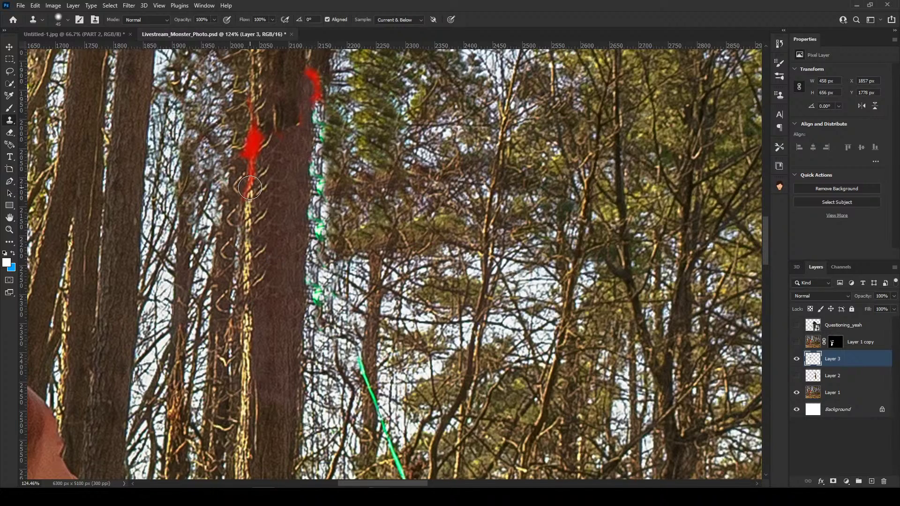
drag(248, 191, 255, 138)
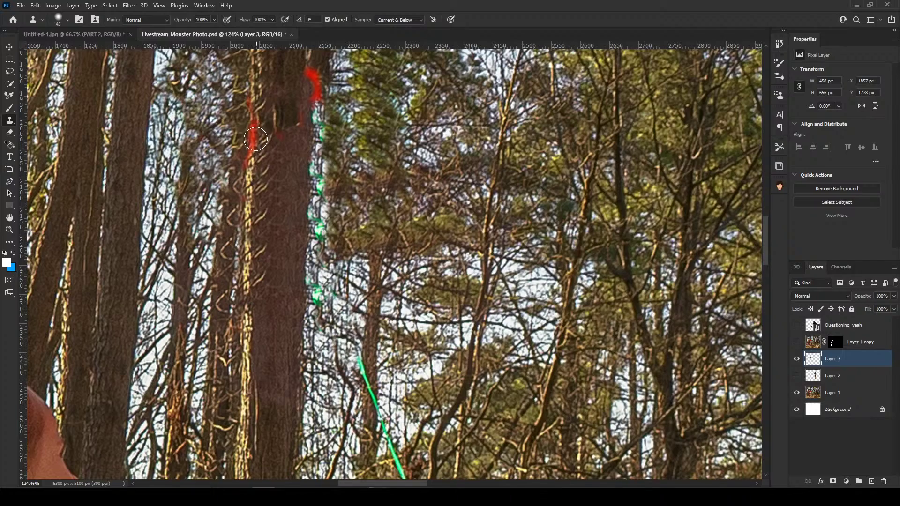
Clone branches over the middle stretch of the green string above the fist, redoing the misaligned first stroke.
drag(459, 380, 344, 229)
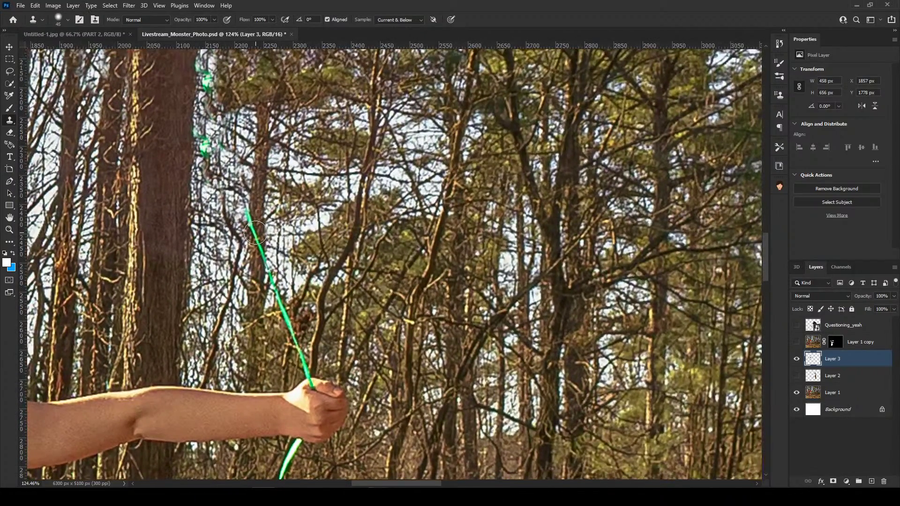
drag(256, 230, 248, 217)
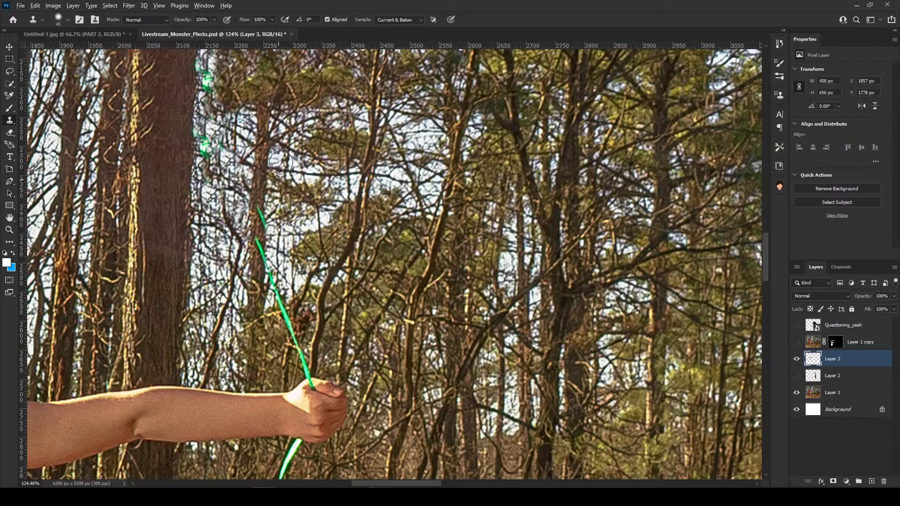
key(ctrl+z)
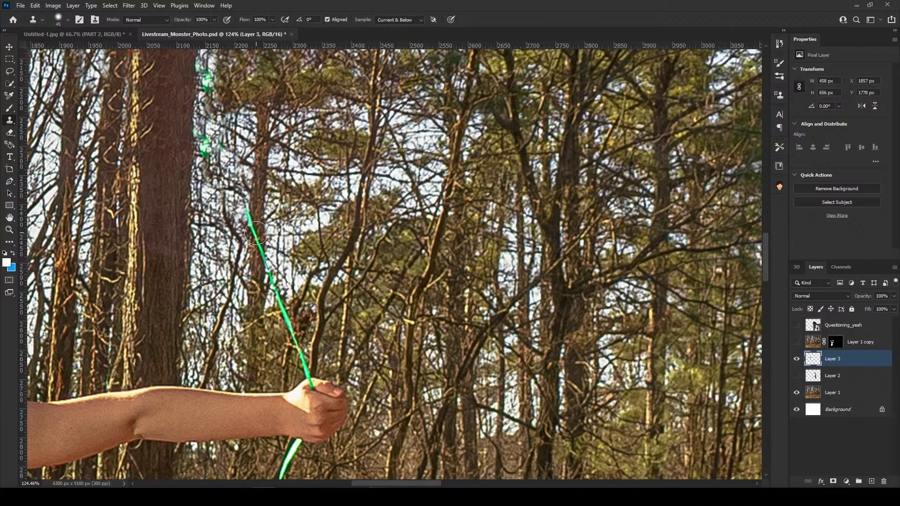
mouse_move(253, 221)
mouse_down()
mouse_move(256, 214)
mouse_move(259, 256)
mouse_move(277, 291)
mouse_up()
key(alt)
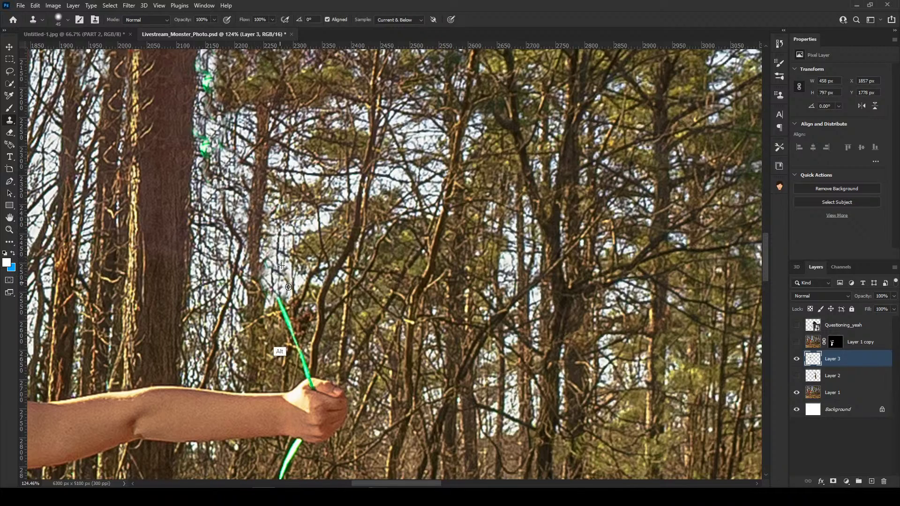
click(268, 326)
key(alt)
drag(285, 320, 288, 324)
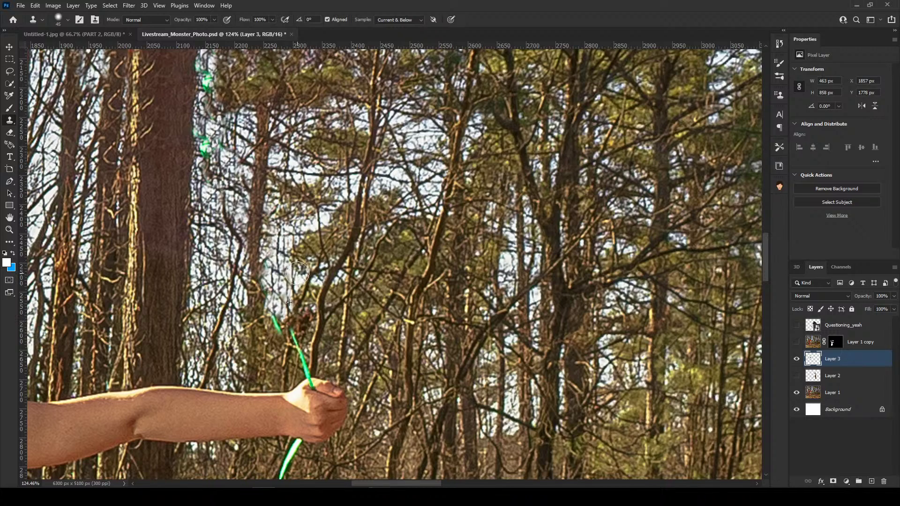
key(ctrl+z)
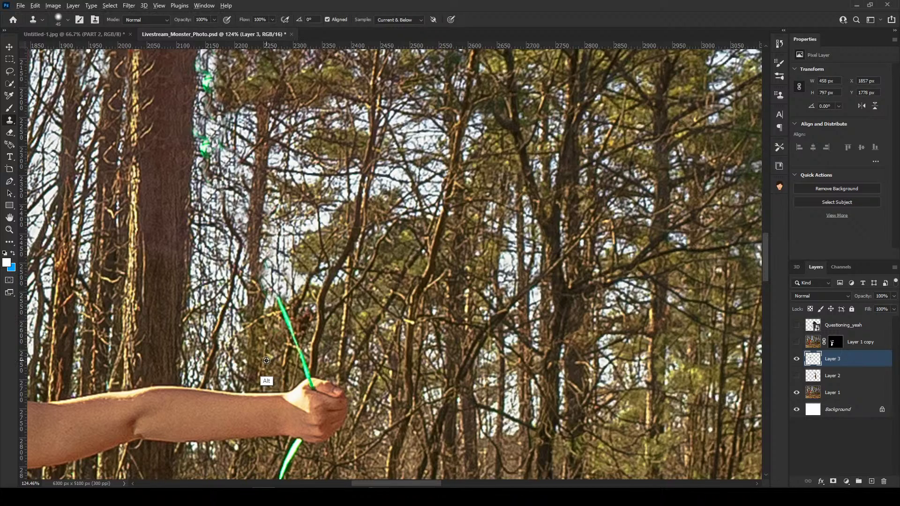
mouse_move(281, 307)
mouse_down()
mouse_move(297, 340)
mouse_move(297, 322)
mouse_up()
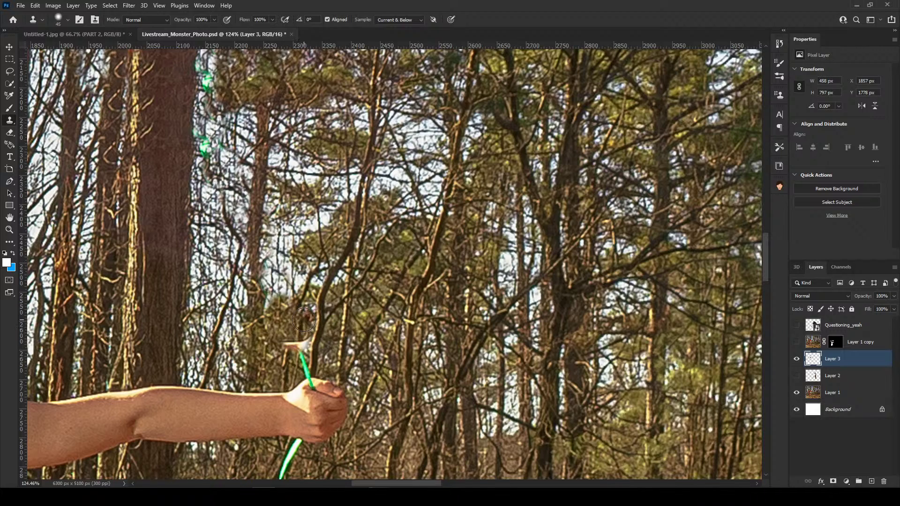
key(ctrl+z)
Sample the branches beside the string and clone them over its lower stretch down to the fist.
alt+click(317, 285)
drag(280, 307, 292, 327)
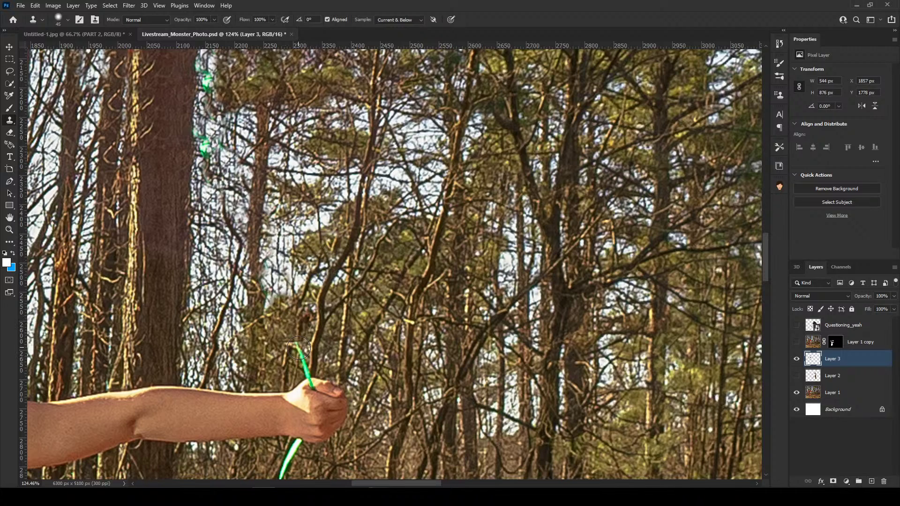
drag(299, 348, 300, 376)
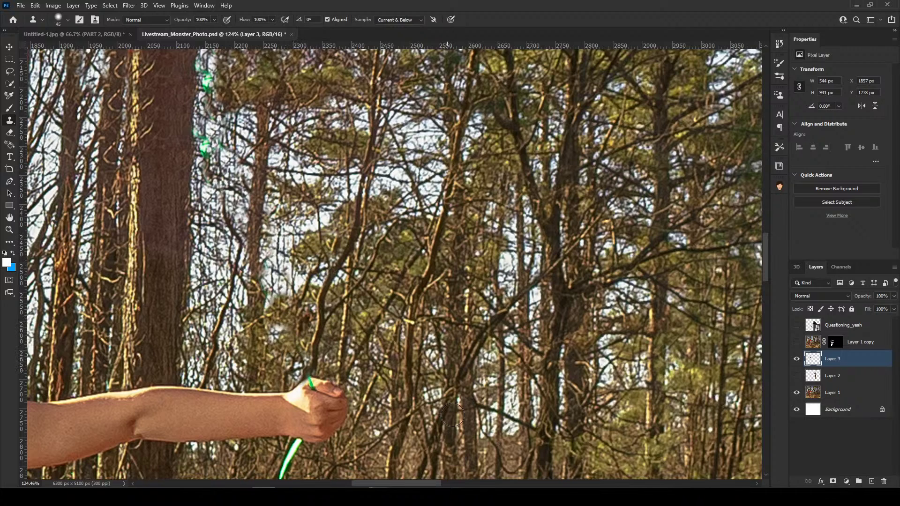
Clone woodland over the girl's fist up to the wrist, and compare the result by toggling Layer 3's visibility.
drag(453, 416, 440, 213)
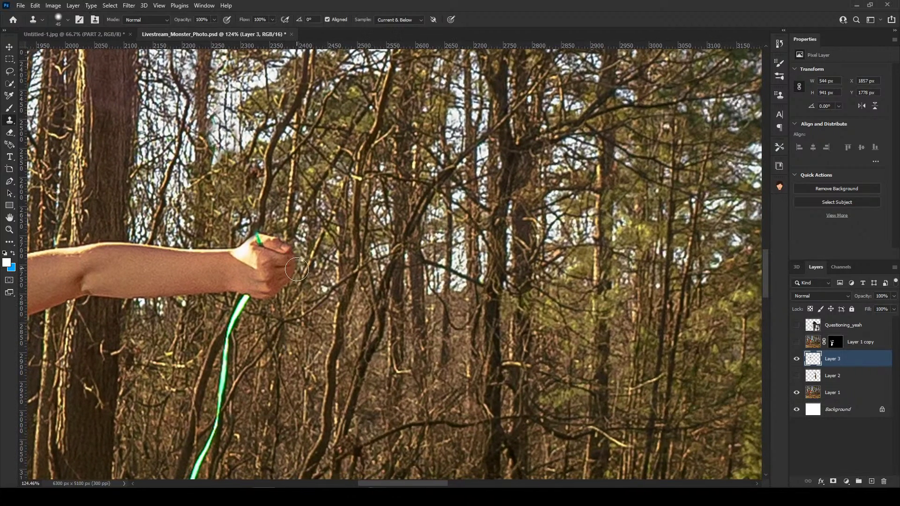
mouse_move(296, 269)
mouse_down()
mouse_move(278, 296)
mouse_move(266, 300)
mouse_move(262, 289)
mouse_move(280, 274)
mouse_move(279, 252)
mouse_move(248, 294)
mouse_move(257, 290)
mouse_move(259, 298)
mouse_move(265, 244)
mouse_move(258, 249)
mouse_move(261, 274)
mouse_move(247, 277)
mouse_move(246, 236)
mouse_up()
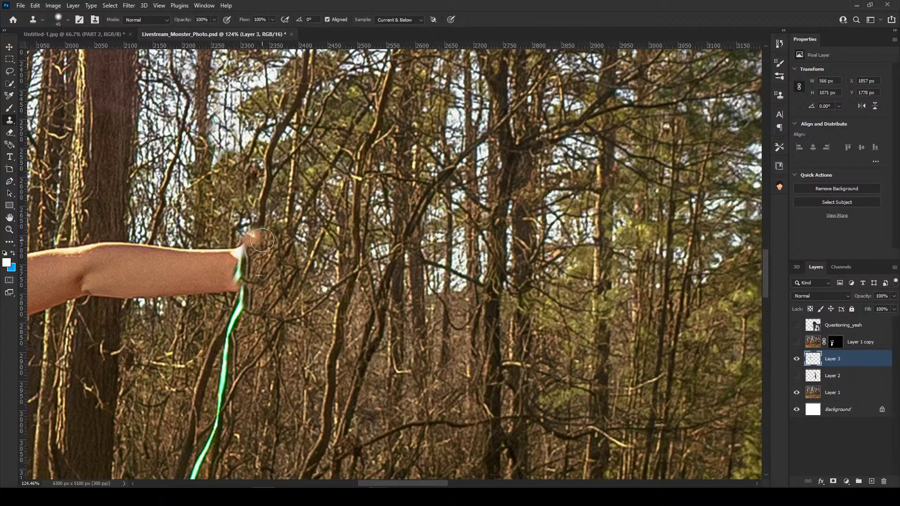
click(797, 360)
click(797, 360)
mouse_move(229, 329)
mouse_down()
mouse_move(232, 296)
mouse_move(250, 302)
mouse_up()
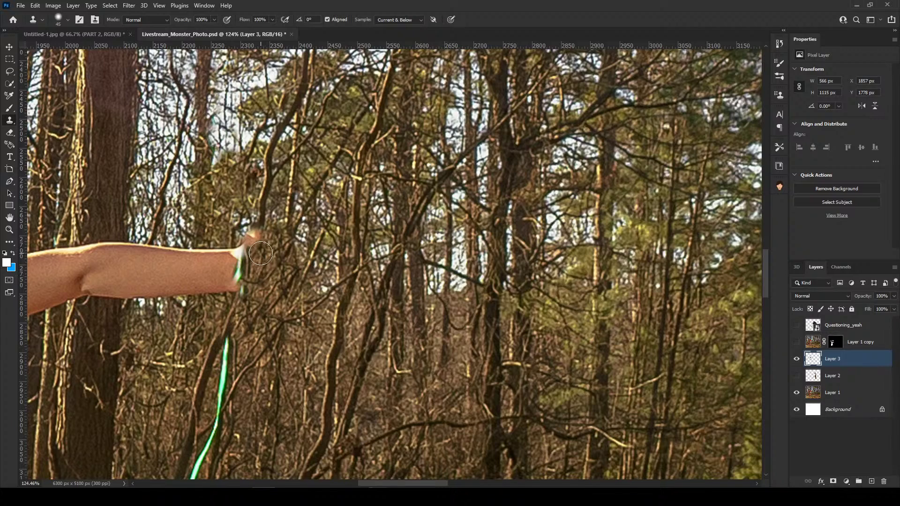
drag(257, 235, 251, 254)
key(ctrl+z)
key(ctrl+z)
key(ctrl+z)
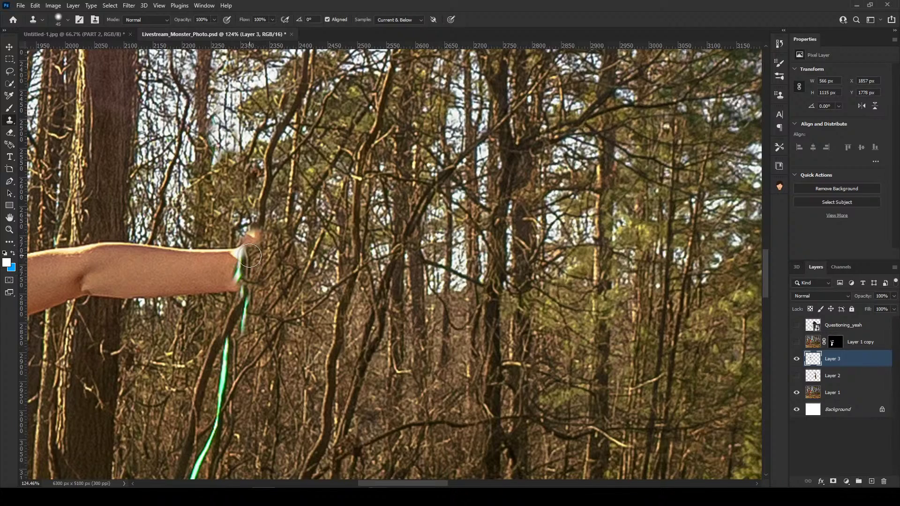
key(ctrl+z)
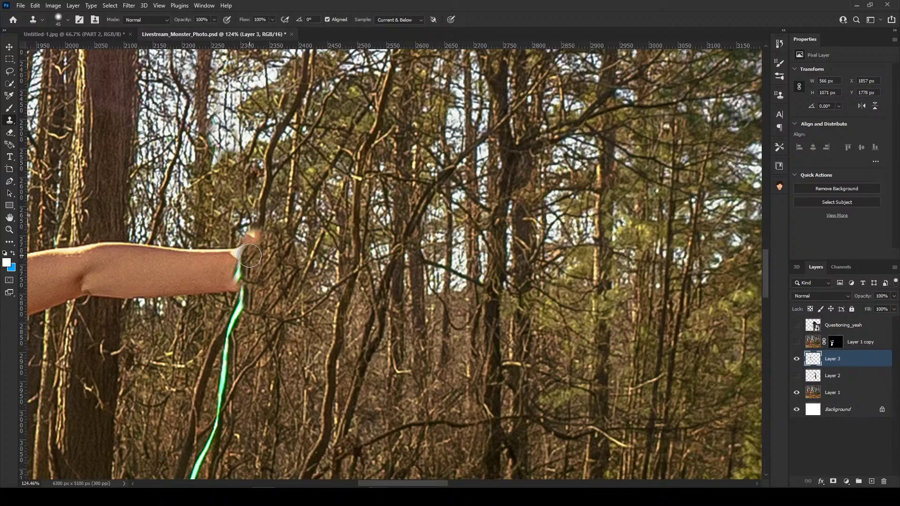
Sample the woodland above the forearm and clone it over the wrist end and lower edge of the arm.
alt+click(203, 219)
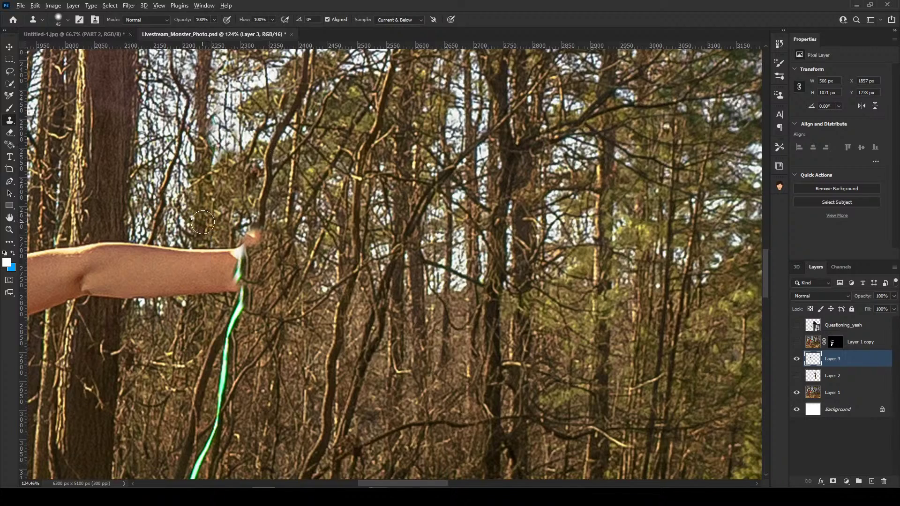
click(200, 251)
mouse_move(196, 271)
mouse_down()
mouse_move(227, 251)
mouse_move(225, 260)
mouse_up()
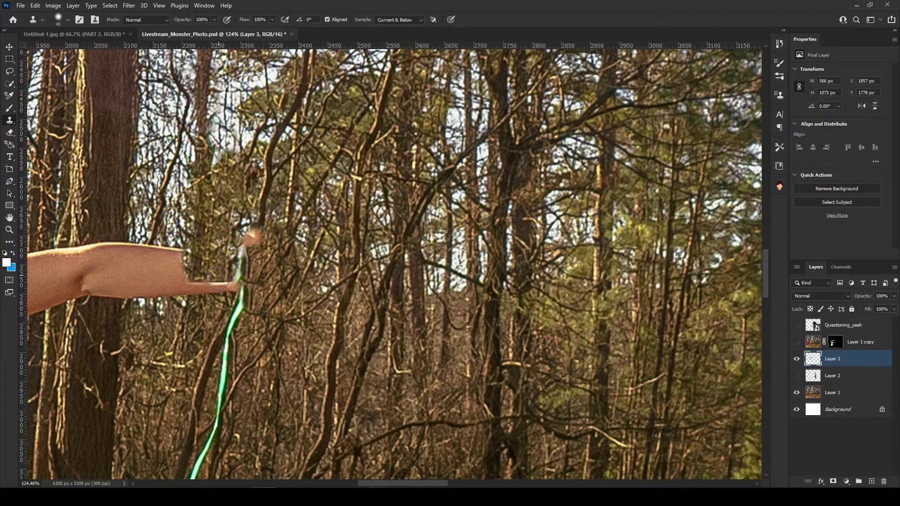
mouse_move(202, 292)
mouse_down()
mouse_move(230, 285)
mouse_move(144, 300)
mouse_move(179, 264)
mouse_move(141, 299)
mouse_up()
alt+click(181, 317)
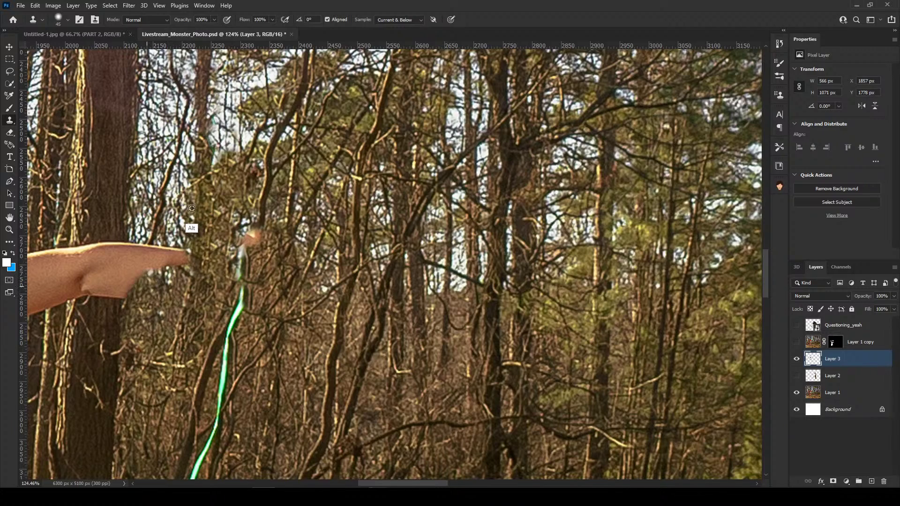
Clone branches over the rest of the forearm up to the large trunk's edge, resampling beside and below the arm.
mouse_move(187, 255)
mouse_down()
mouse_move(159, 265)
mouse_move(156, 255)
mouse_move(151, 276)
mouse_move(153, 257)
mouse_up()
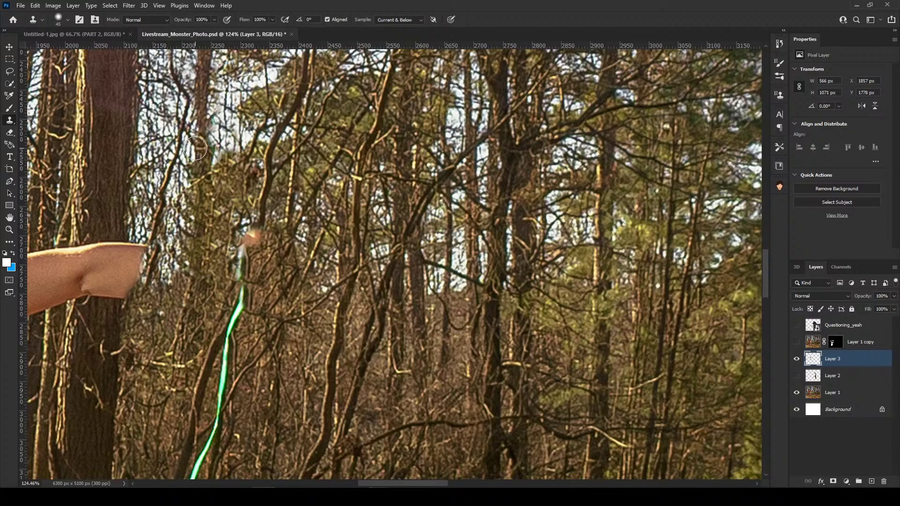
key(ctrl+z)
alt+click(157, 224)
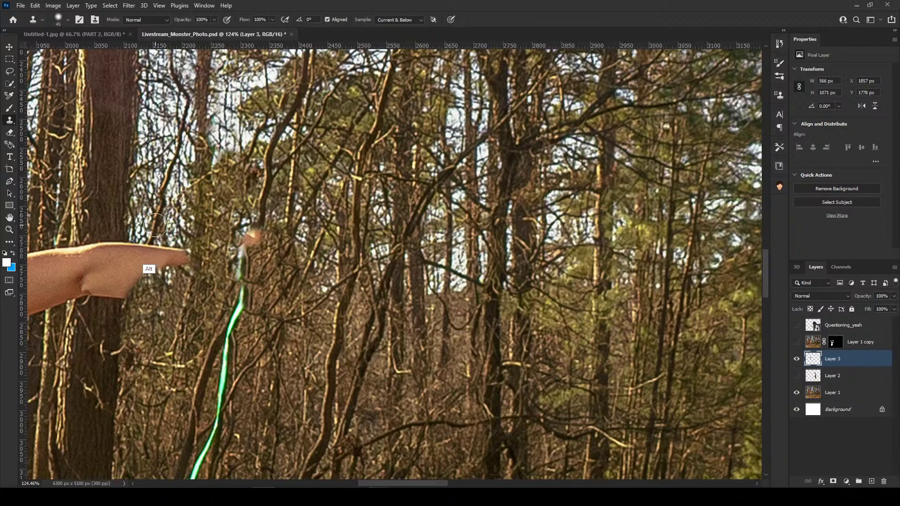
click(147, 249)
drag(147, 249, 176, 259)
key(ctrl+z)
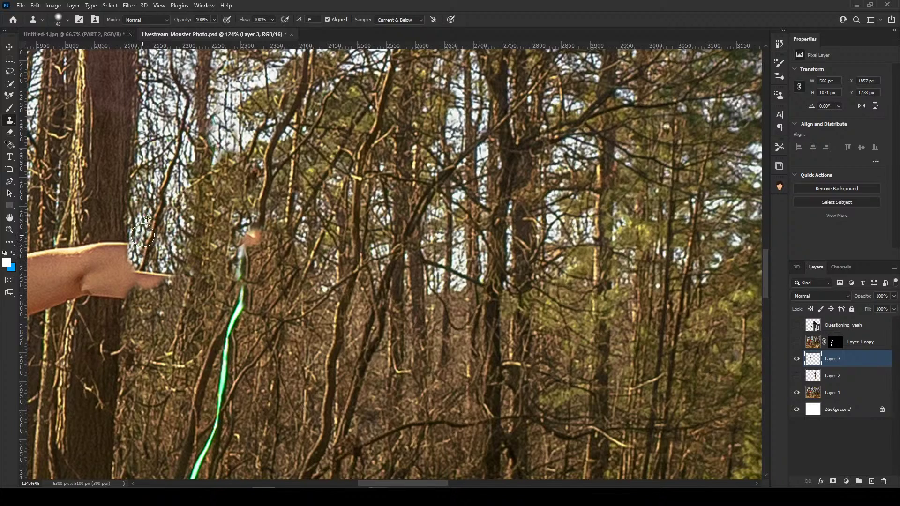
alt+click(152, 313)
drag(167, 286, 148, 280)
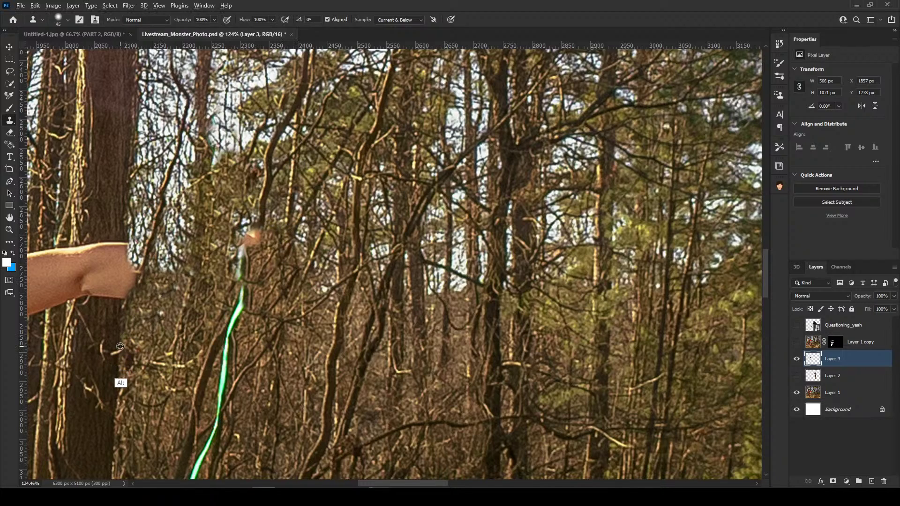
Clone bark over the part of the arm that crosses the large trunk, restoring the trunk's edges.
click(124, 298)
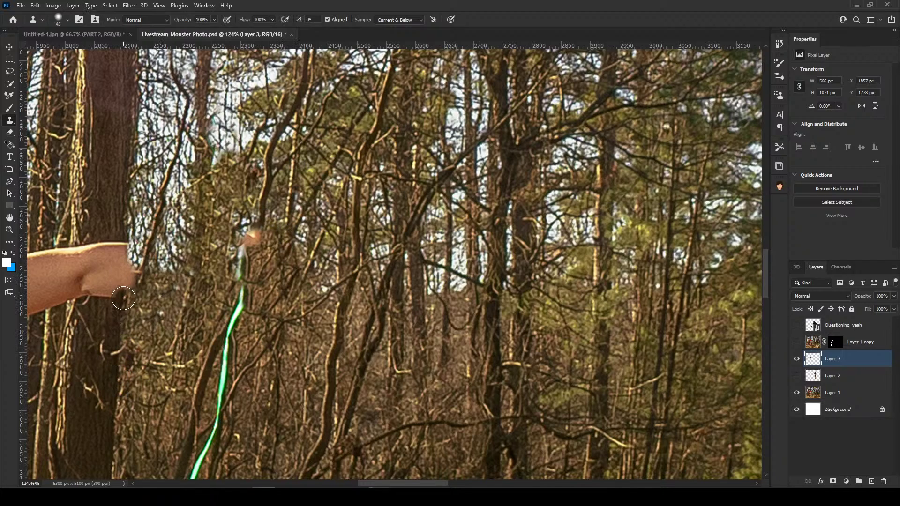
drag(124, 294, 125, 290)
key(ctrl+z)
mouse_move(125, 293)
mouse_down()
mouse_move(130, 247)
mouse_move(113, 290)
mouse_move(109, 255)
mouse_move(99, 301)
mouse_move(99, 255)
mouse_move(93, 261)
mouse_move(90, 303)
mouse_move(85, 252)
mouse_move(80, 296)
mouse_move(81, 248)
mouse_move(81, 305)
mouse_up()
drag(80, 252, 84, 244)
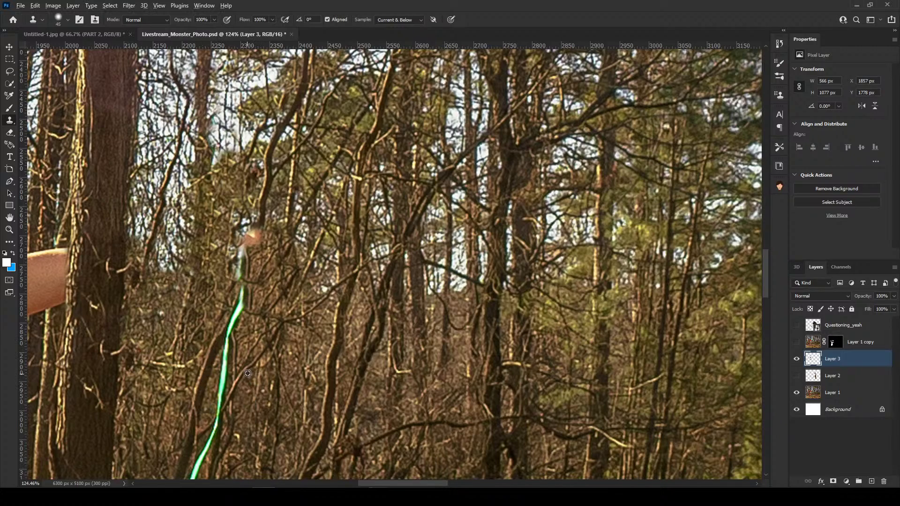
Reduce the clone brush size, sample the thin leaning trunk, and clone it over the green string's stretch along its upper part.
scroll(251, 242, up, 5)
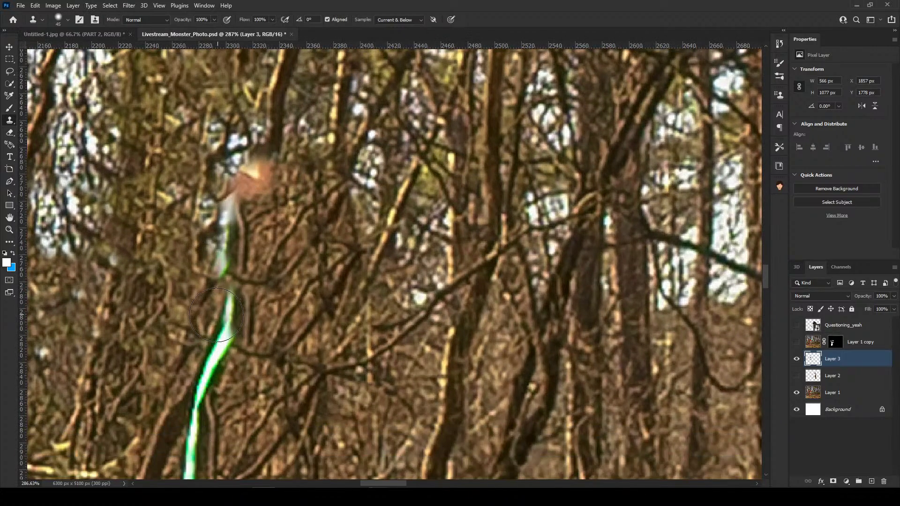
scroll(212, 298, down, 3)
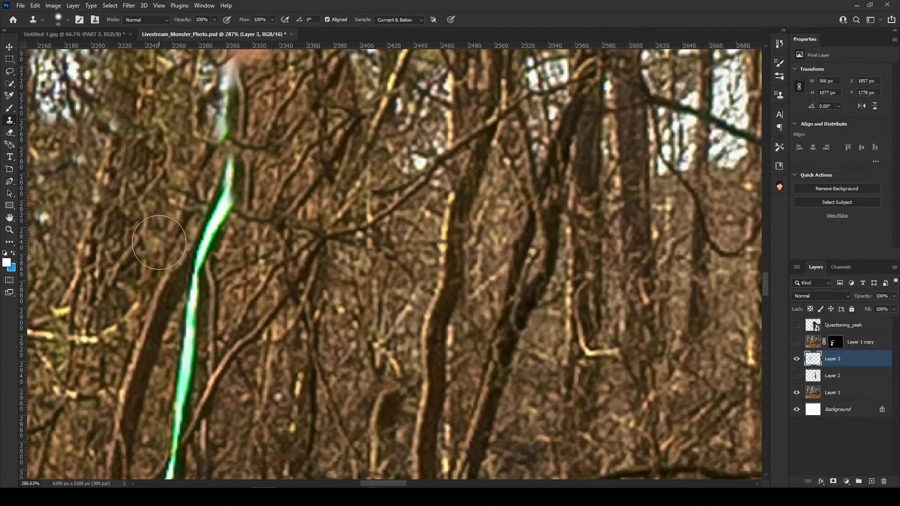
key(bracketleft)
key(bracketleft)
key(bracketleft)
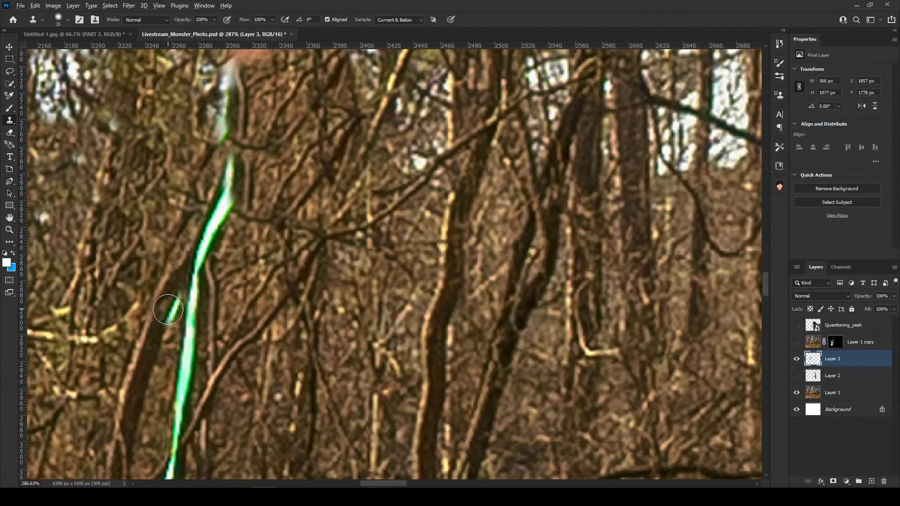
alt+click(157, 319)
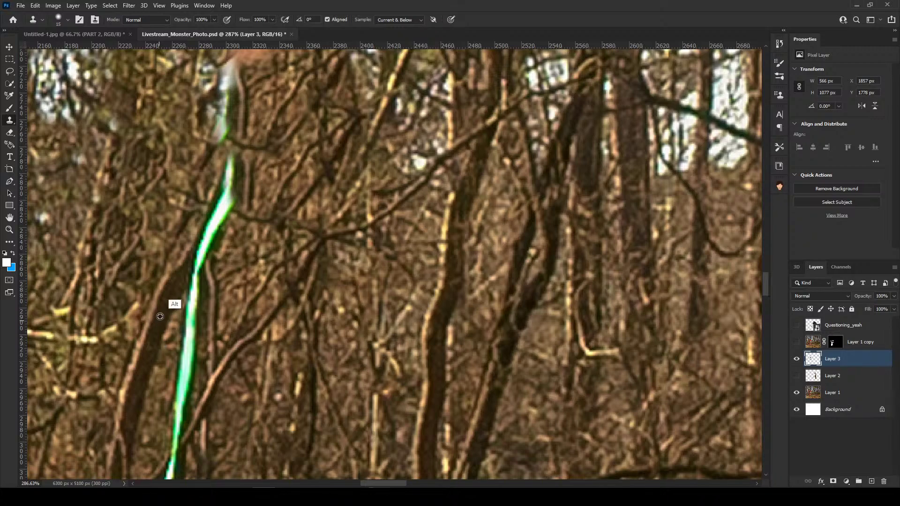
click(200, 253)
drag(200, 253, 224, 203)
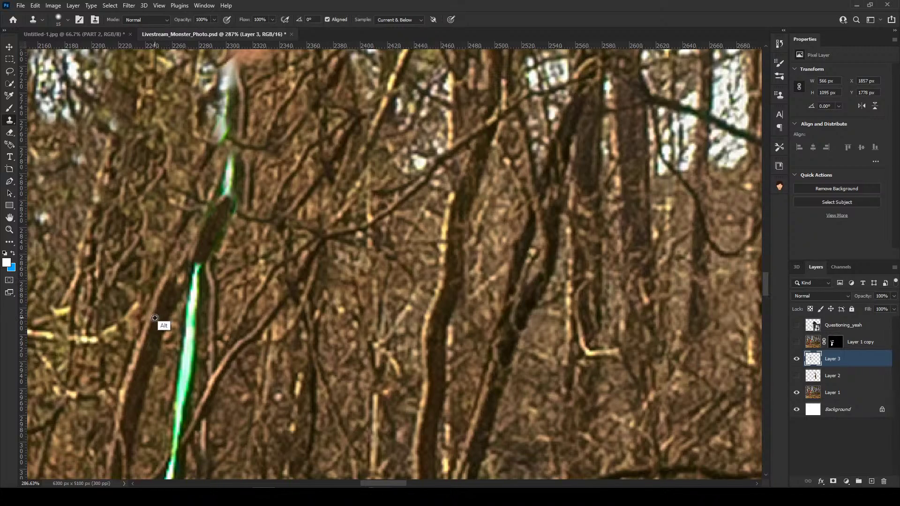
drag(197, 262, 197, 264)
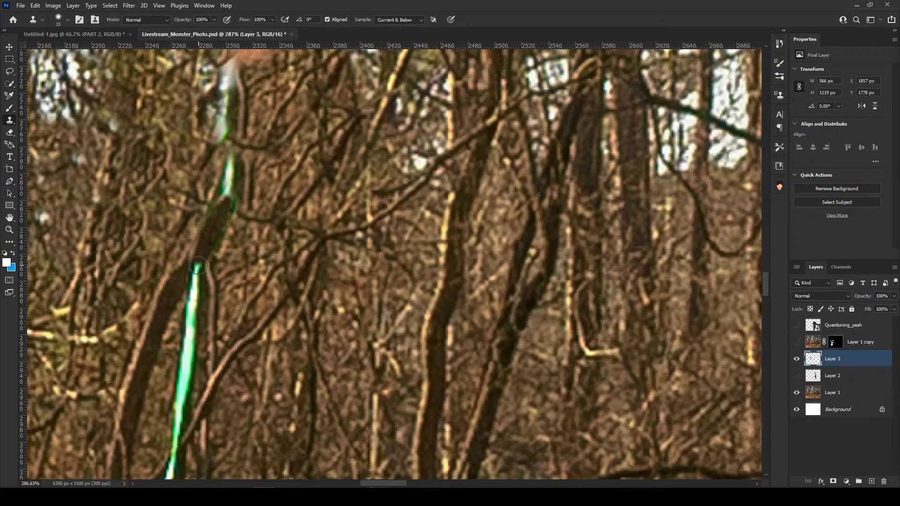
drag(198, 266, 196, 266)
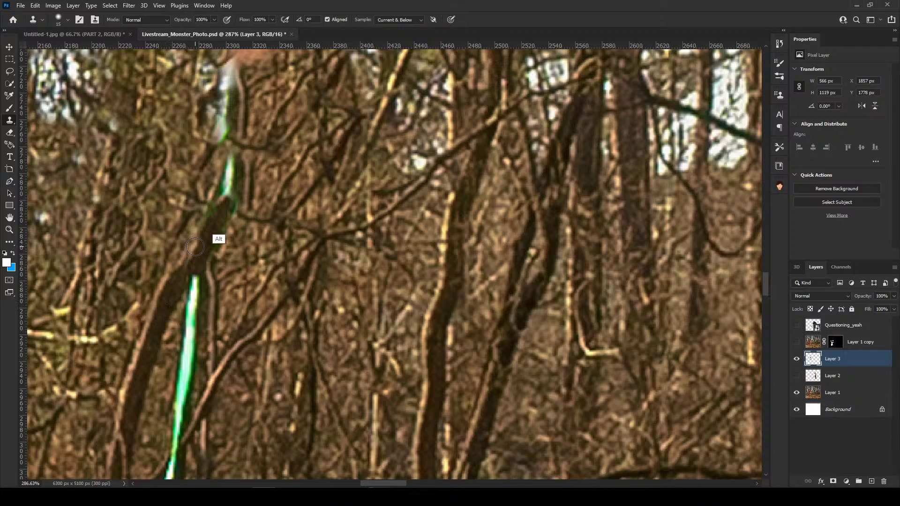
drag(230, 189, 233, 180)
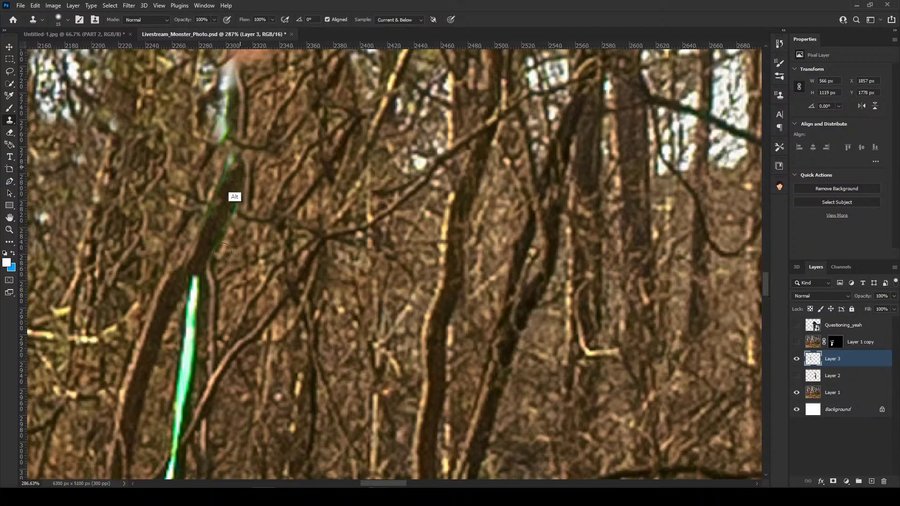
Rebuild the diagonal branch across the green string and clone woodland over the stretch between it and the leaning trunk.
scroll(223, 355, down, 3)
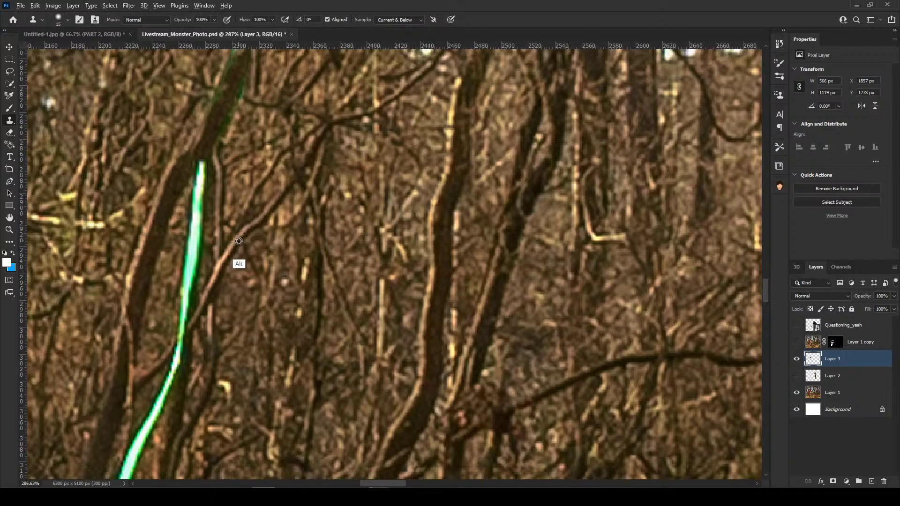
click(182, 335)
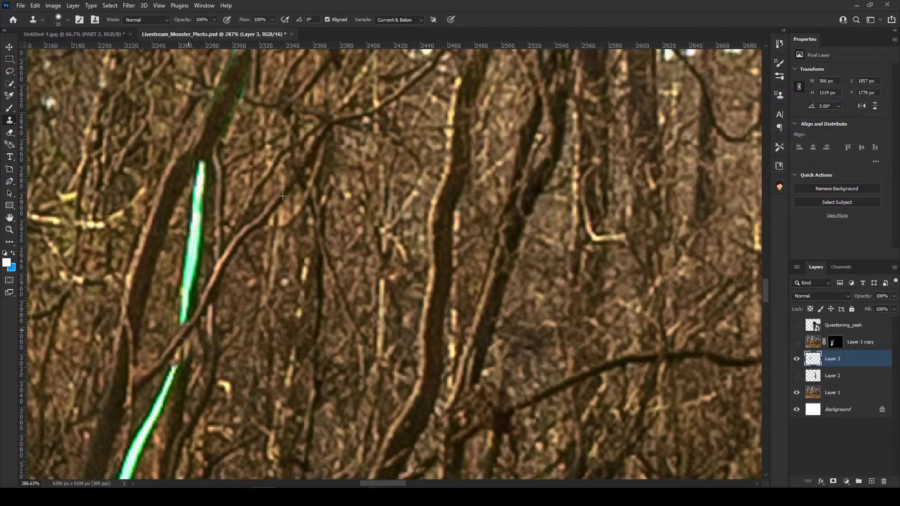
click(188, 312)
mouse_move(179, 317)
mouse_down()
mouse_move(195, 254)
mouse_move(179, 276)
mouse_move(199, 247)
mouse_move(205, 181)
mouse_up()
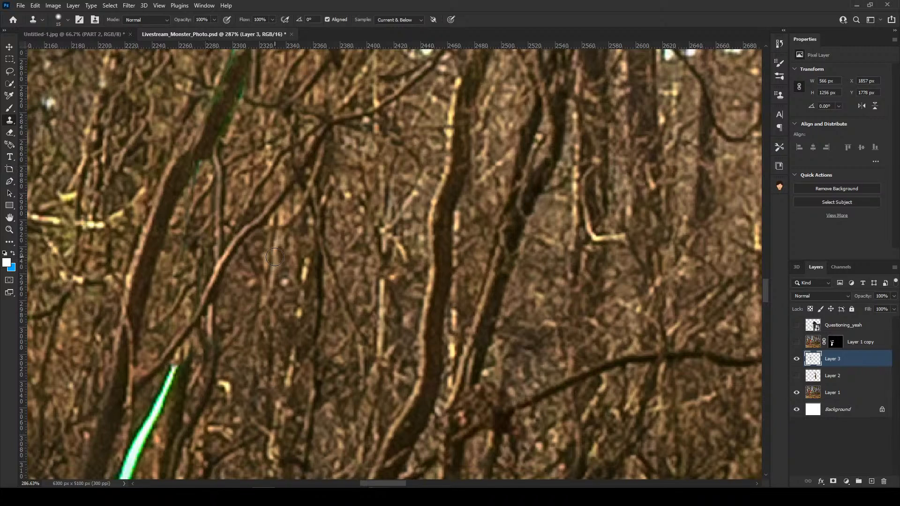
Clone undergrowth over the green string below the diagonal branch, working down beside the leaning trunk.
mouse_move(299, 345)
mouse_down()
mouse_move(496, 74)
mouse_move(476, 168)
mouse_up()
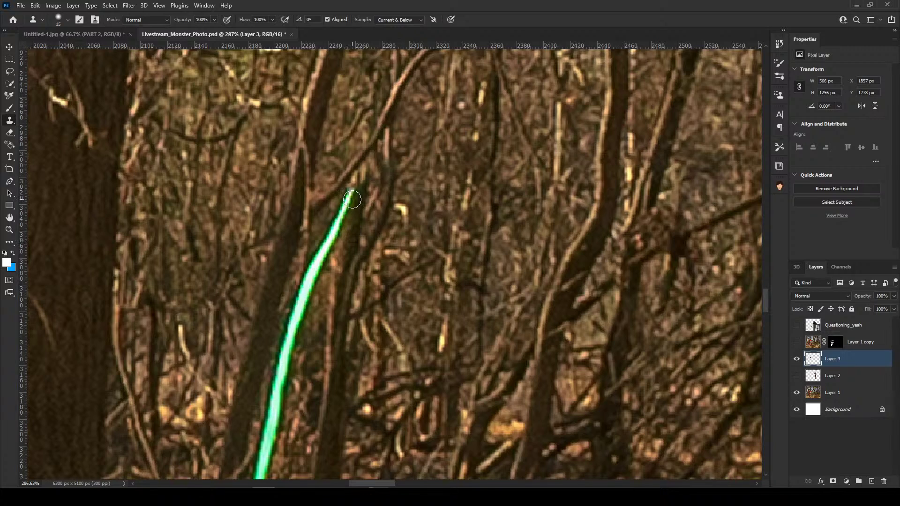
mouse_move(349, 205)
mouse_down()
mouse_move(339, 244)
mouse_move(343, 222)
mouse_move(349, 233)
mouse_move(327, 243)
mouse_move(312, 301)
mouse_move(337, 212)
mouse_up()
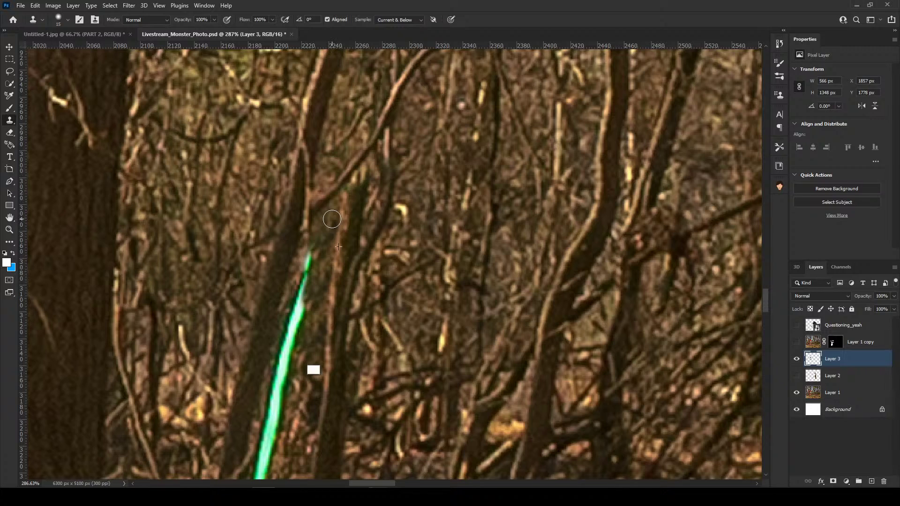
drag(313, 257, 291, 359)
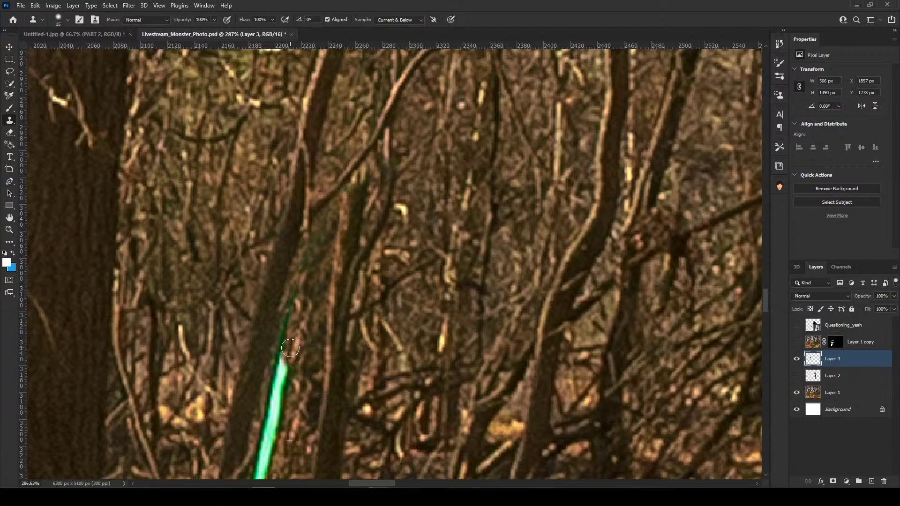
Clone undergrowth over the green string and its dark green fringe along the leaning trunk's lower part, down to the forest floor.
drag(378, 387, 322, 268)
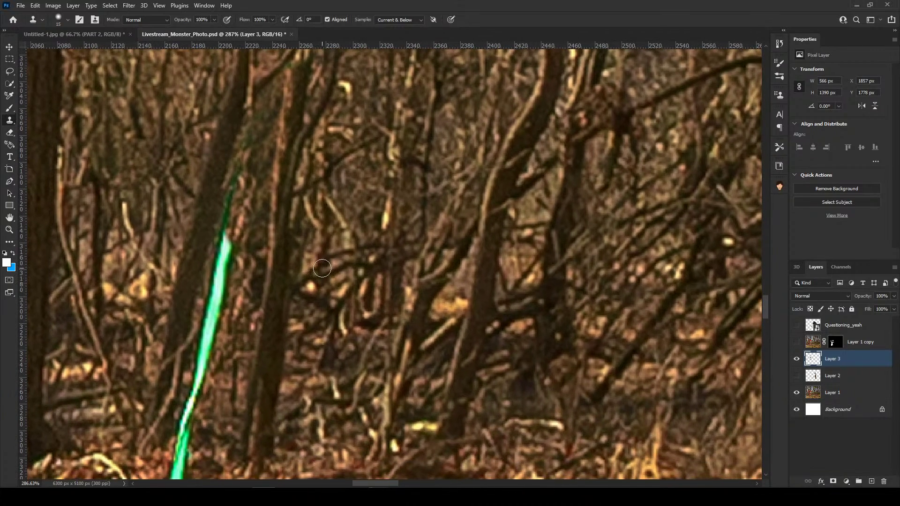
key(alt)
drag(232, 230, 228, 256)
key(alt)
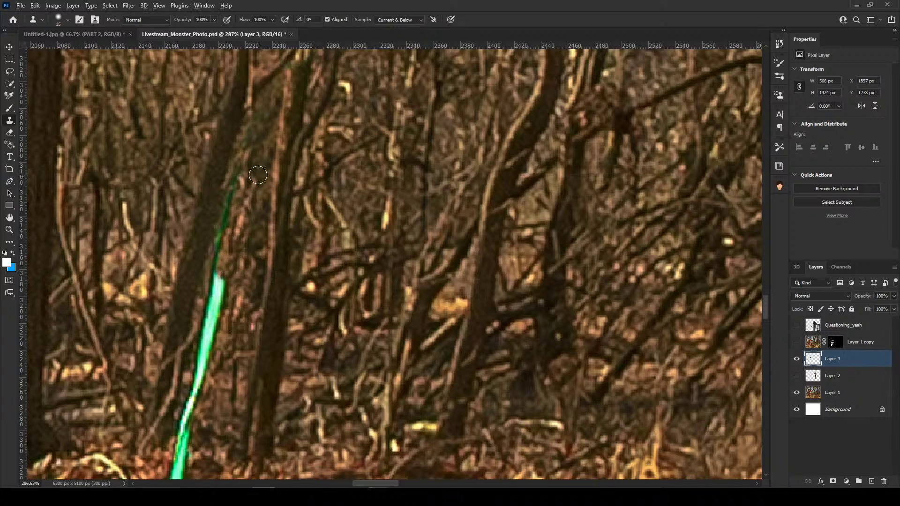
drag(247, 168, 235, 206)
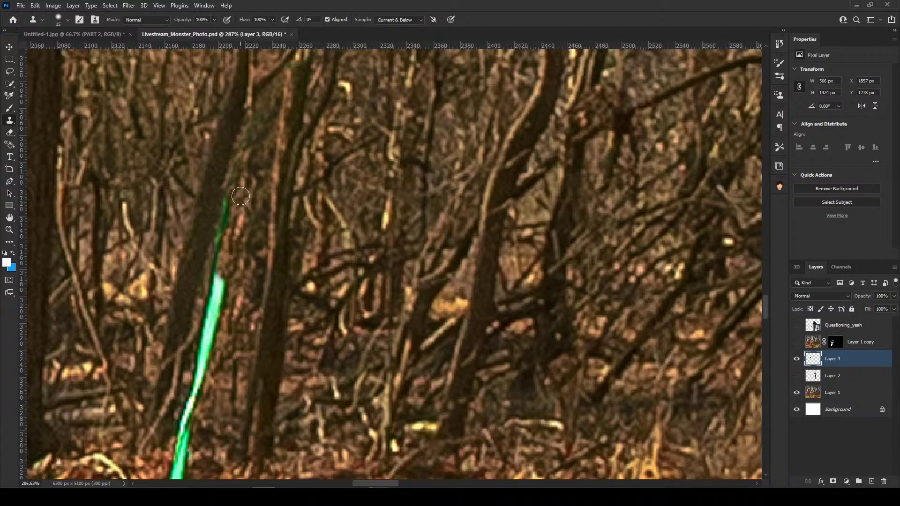
key(alt)
mouse_move(237, 206)
mouse_down()
mouse_move(205, 370)
mouse_move(182, 429)
mouse_move(183, 466)
mouse_up()
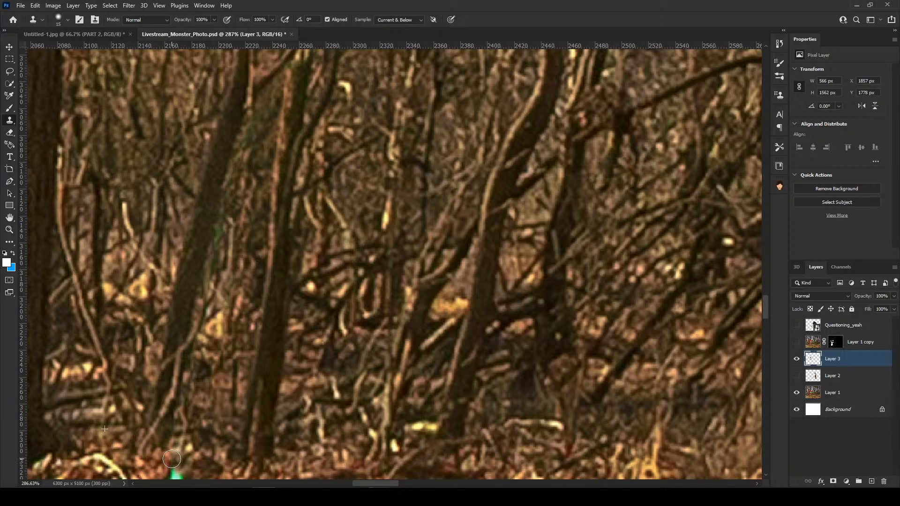
Clone leaf litter over the green string from the woodland edge down across the sunlit leaf bank.
drag(306, 389, 487, 181)
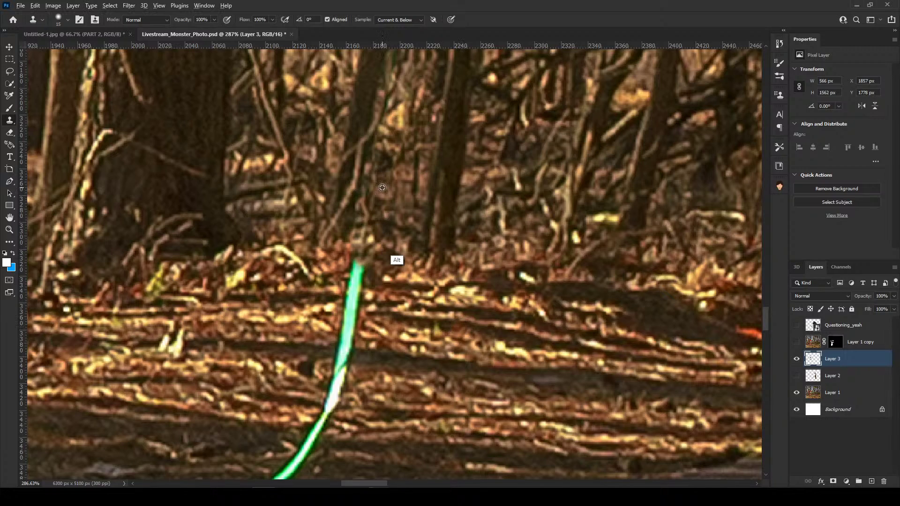
mouse_move(360, 270)
mouse_down()
mouse_move(349, 290)
mouse_move(361, 267)
mouse_up()
alt+click(394, 304)
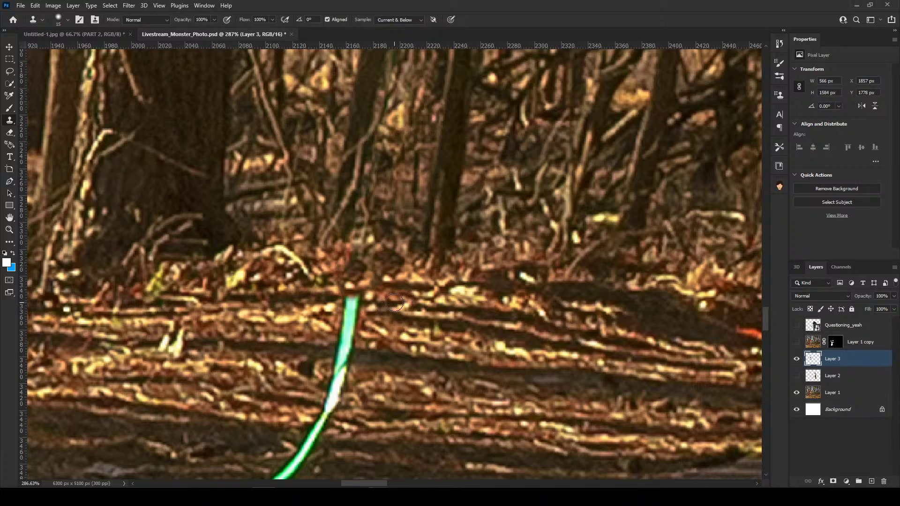
mouse_move(355, 305)
mouse_down()
mouse_move(346, 379)
mouse_move(335, 405)
mouse_move(315, 408)
mouse_up()
alt+click(385, 382)
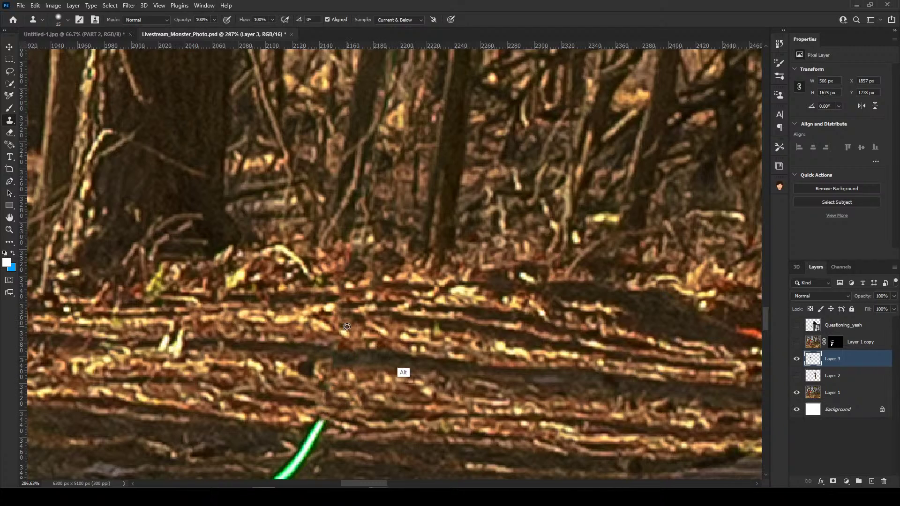
alt+click(325, 356)
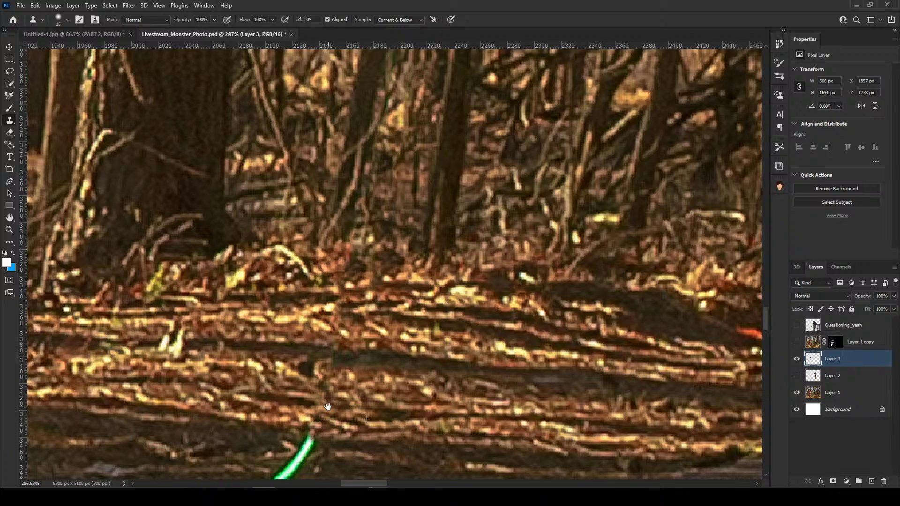
Clone leaf litter over the green string's diagonal stretch below the leaf bank, down to the white highlight at its bend.
drag(401, 404, 428, 186)
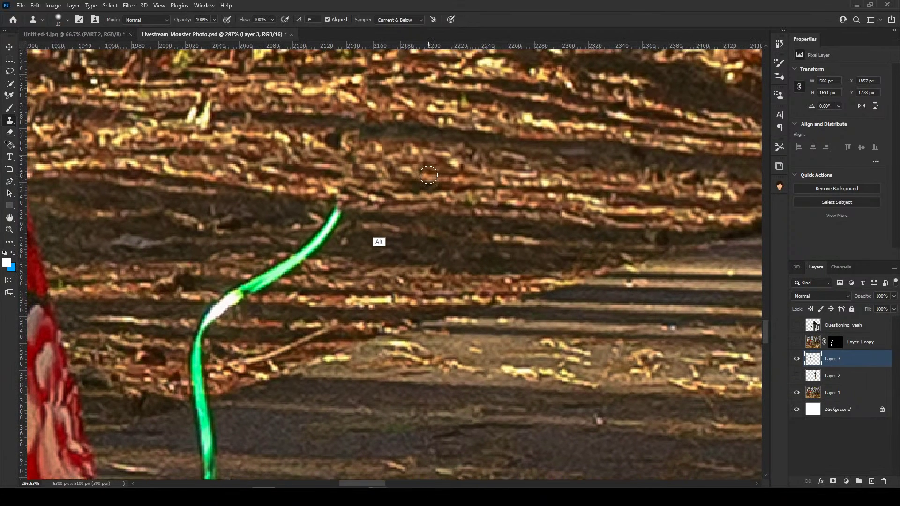
mouse_move(340, 215)
mouse_down()
mouse_move(305, 247)
mouse_move(308, 238)
mouse_up()
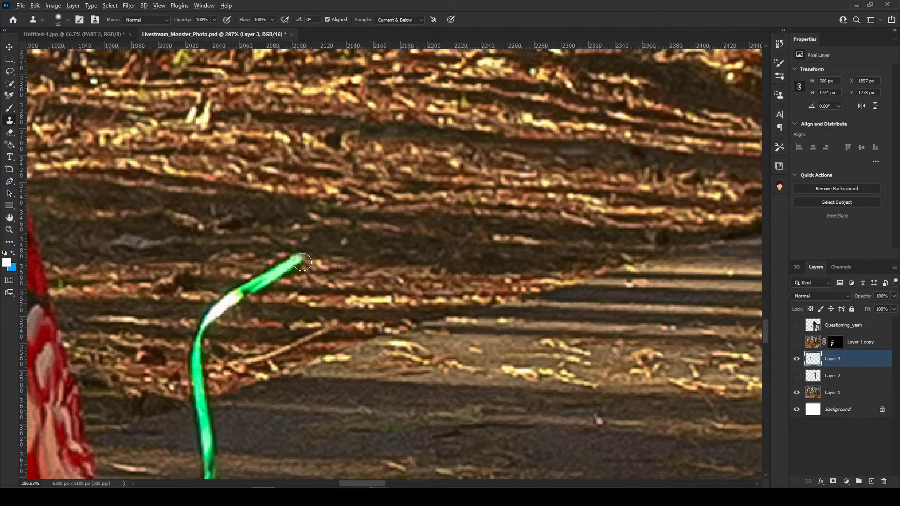
mouse_move(302, 262)
mouse_down()
mouse_move(256, 280)
mouse_move(260, 264)
mouse_up()
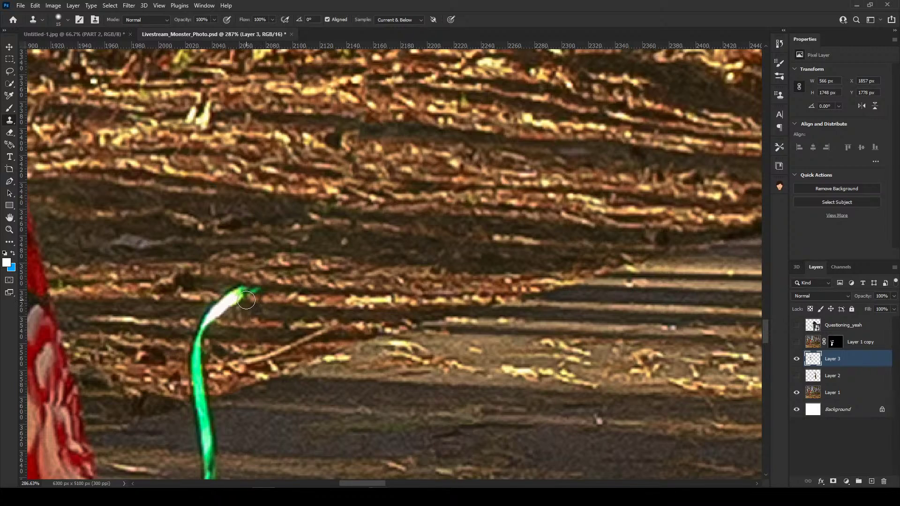
Clone leaves and shadowed pavement over the string's white bend and the vertical stretch below it, resampling nearby ground along the way.
mouse_move(246, 300)
mouse_down()
mouse_move(217, 290)
mouse_move(263, 277)
mouse_move(217, 291)
mouse_move(227, 279)
mouse_move(218, 309)
mouse_move(207, 313)
mouse_move(197, 375)
mouse_move(206, 434)
mouse_up()
alt+click(292, 303)
alt+click(258, 284)
alt+click(261, 311)
alt+click(255, 330)
alt+click(231, 383)
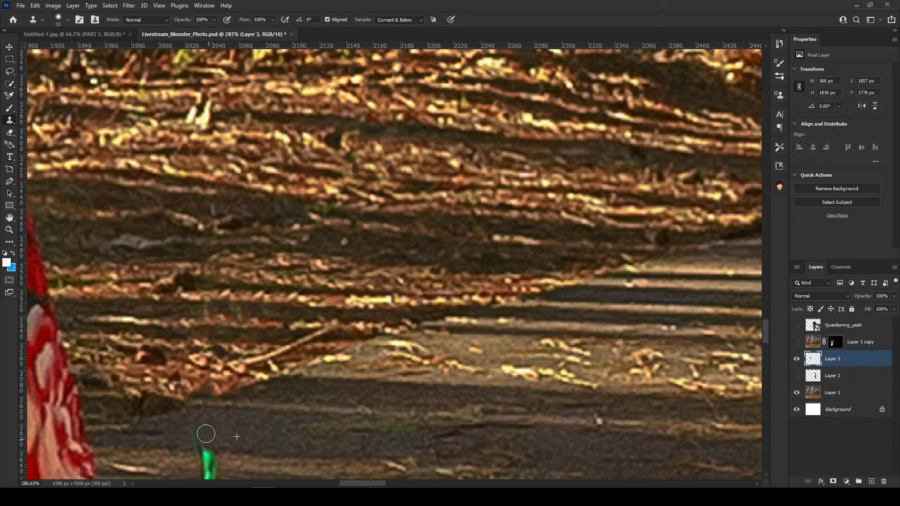
Clone pavement over the last hooked end of the green string beside the floral dress.
scroll(293, 237, down, 5)
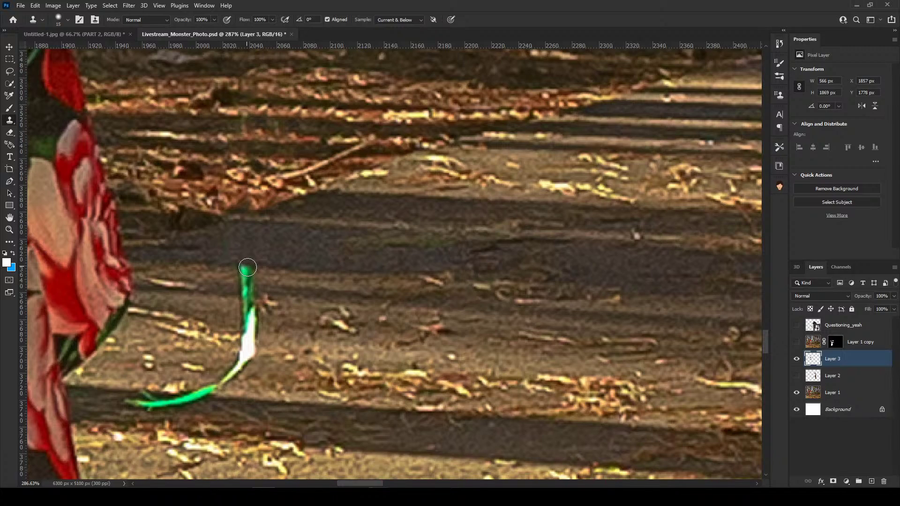
mouse_move(248, 267)
mouse_down()
mouse_move(253, 339)
mouse_move(244, 346)
mouse_move(257, 353)
mouse_move(225, 379)
mouse_move(187, 389)
mouse_move(192, 406)
mouse_move(145, 403)
mouse_up()
alt+click(233, 414)
alt+click(181, 403)
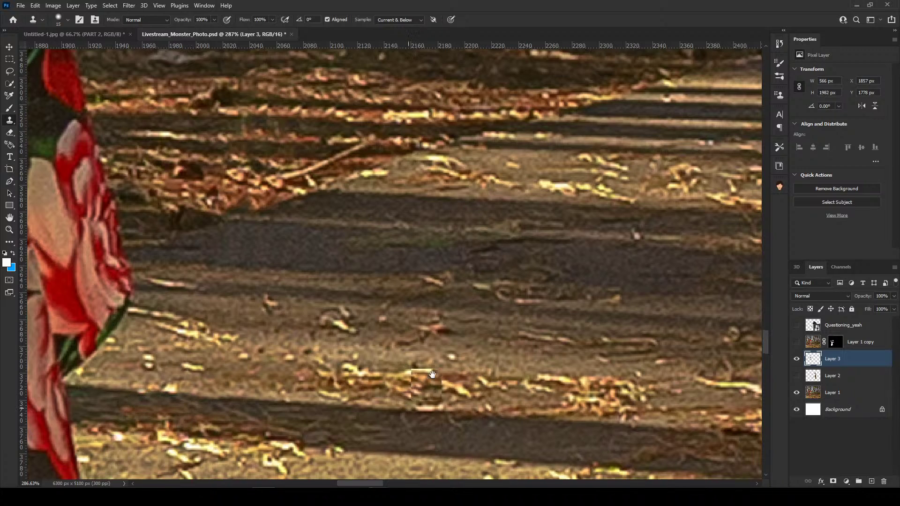
Clone branches and woodland over the skin-coloured remnant of the hand above the leaning trunk.
drag(425, 385, 449, 412)
drag(534, 94, 469, 393)
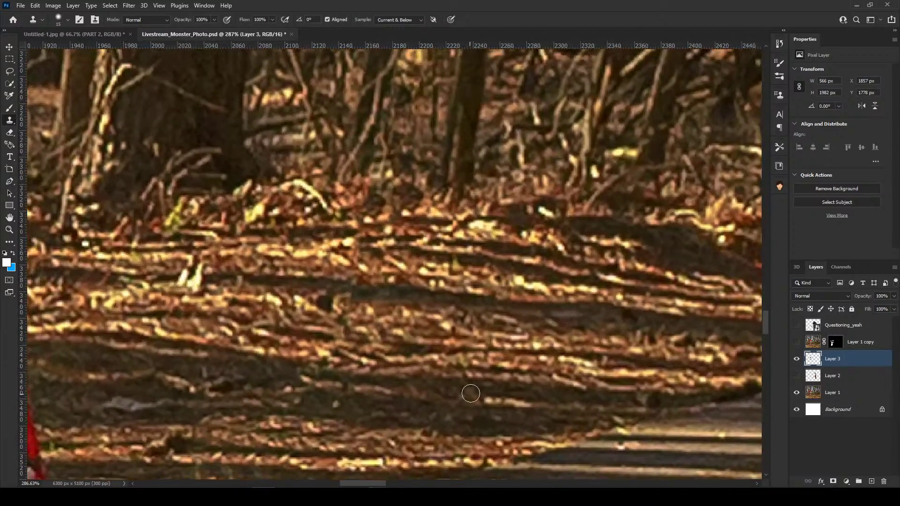
scroll(468, 391, down, 6)
scroll(402, 274, down, 2)
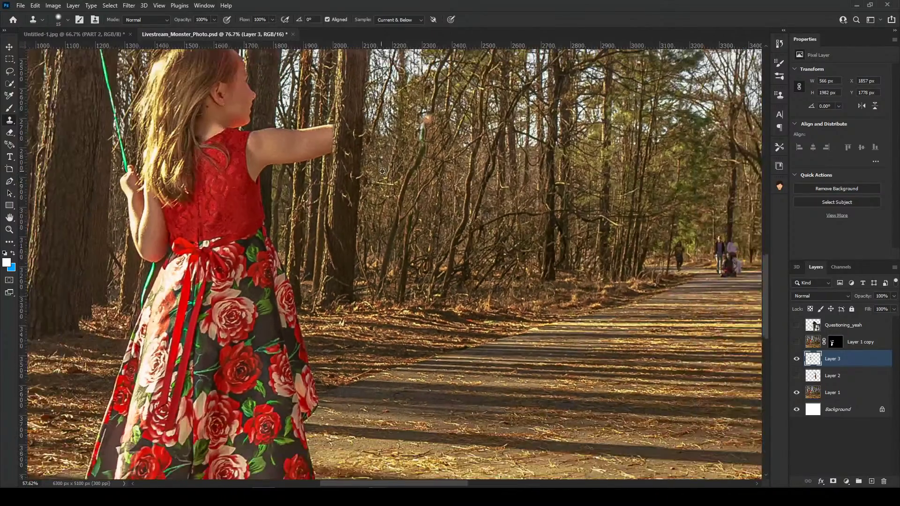
scroll(545, 148, up, 6)
scroll(355, 179, up, 3)
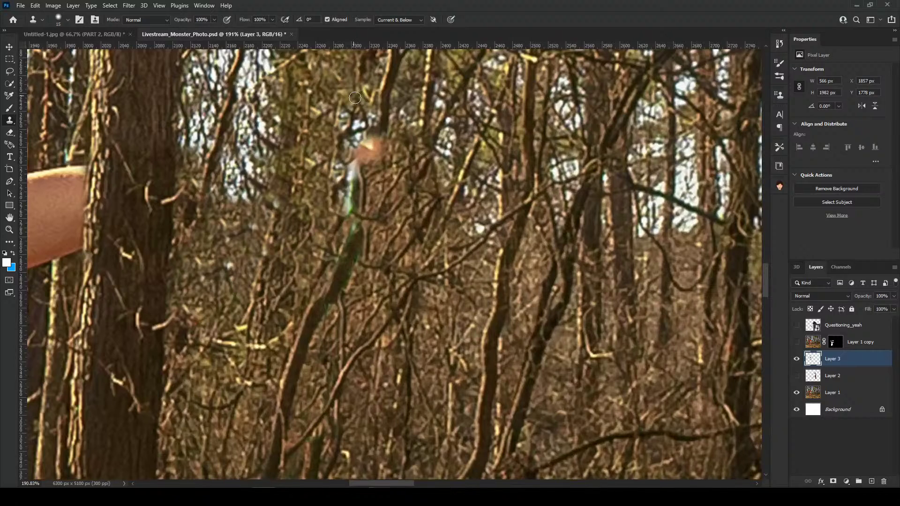
scroll(355, 179, up, 1)
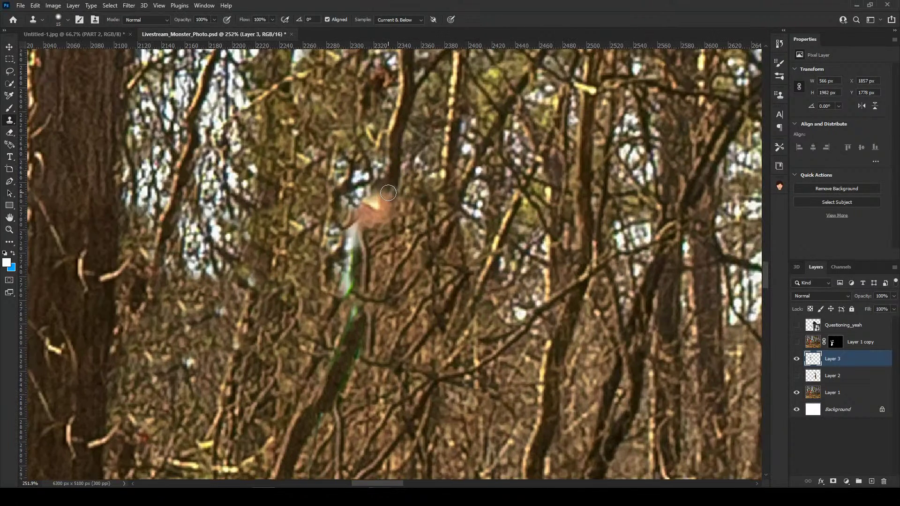
mouse_move(388, 192)
mouse_down()
mouse_move(365, 209)
mouse_move(363, 200)
mouse_move(381, 216)
mouse_move(356, 207)
mouse_up()
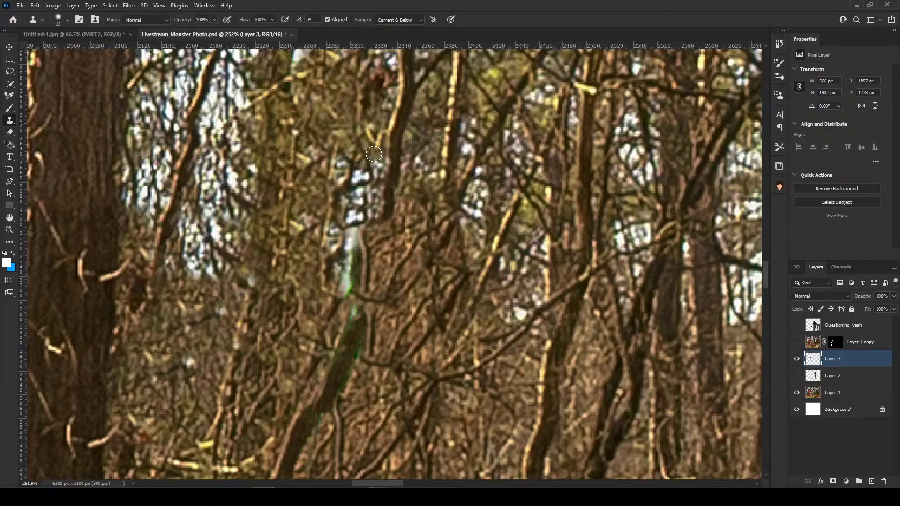
Clone the narrow sunlit trunk across the girl's outstretched forearm, joining its parts above and below the arm.
scroll(163, 276, down, 10)
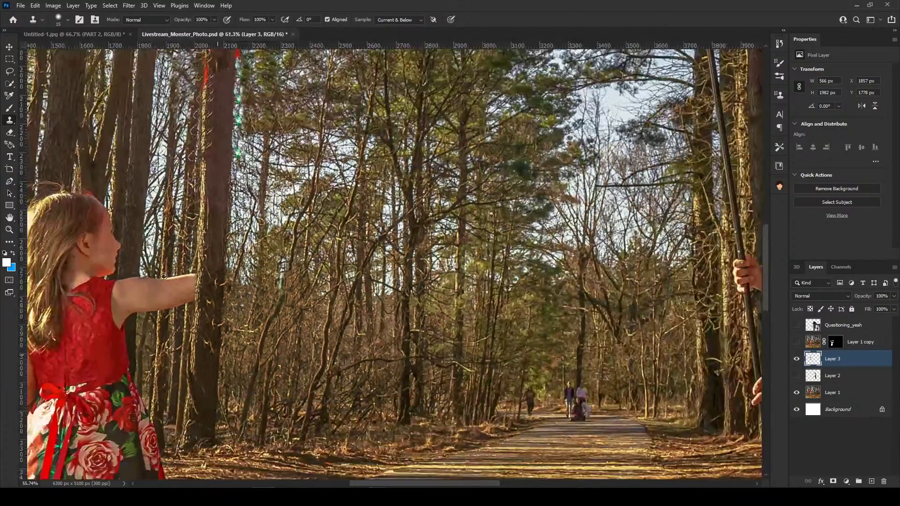
scroll(164, 276, down, 6)
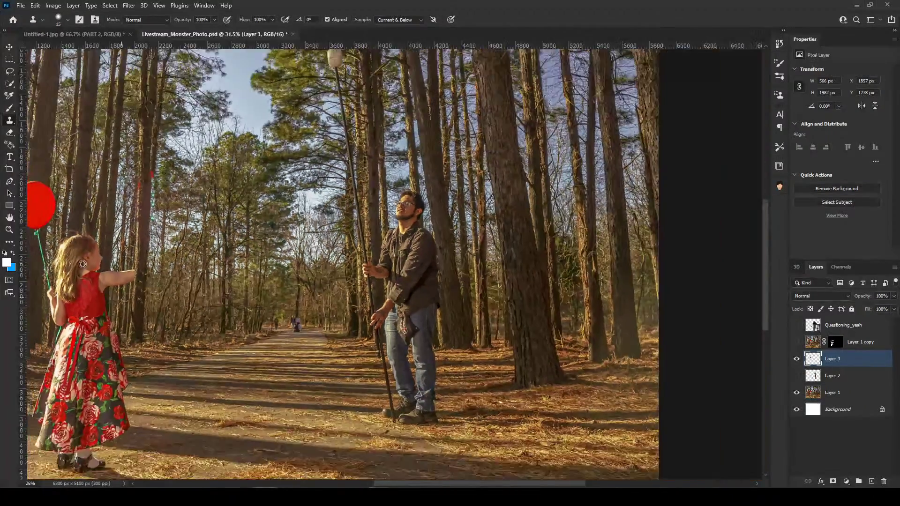
scroll(83, 264, down, 1)
scroll(94, 262, up, 4)
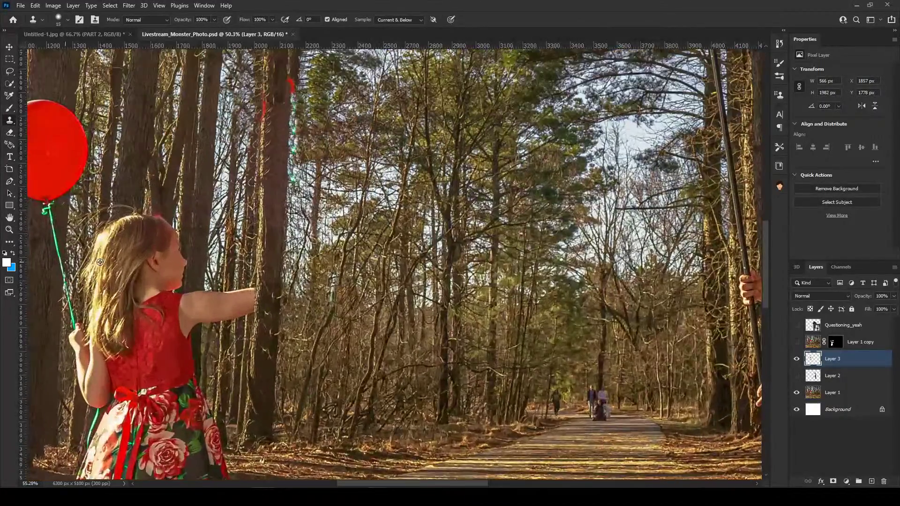
scroll(100, 262, up, 1)
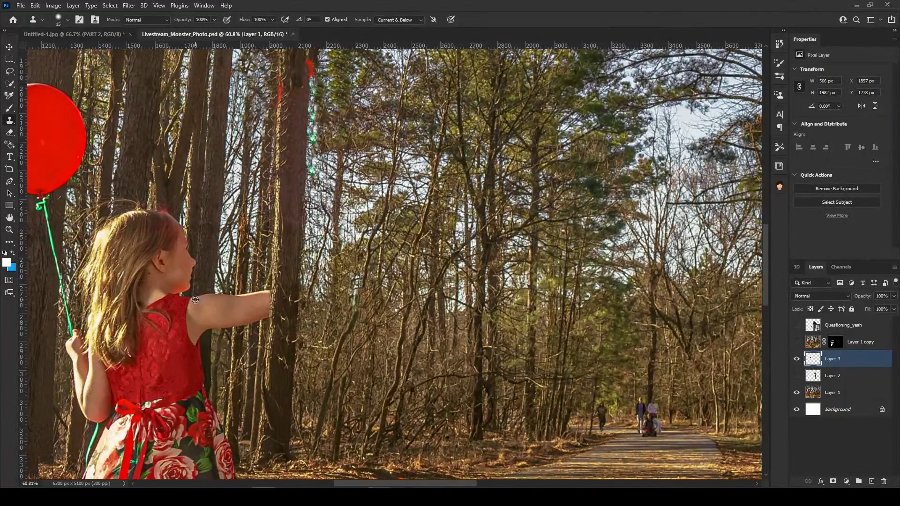
scroll(219, 310, up, 5)
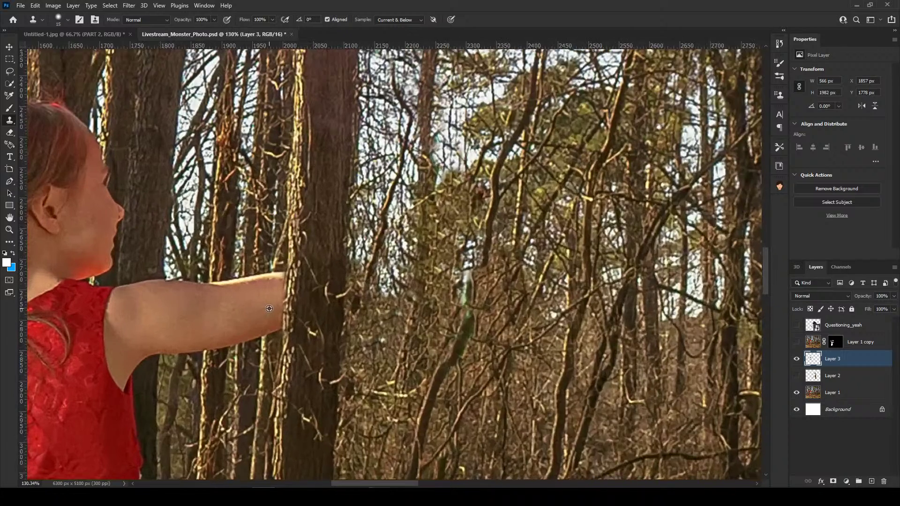
scroll(271, 306, down, 1)
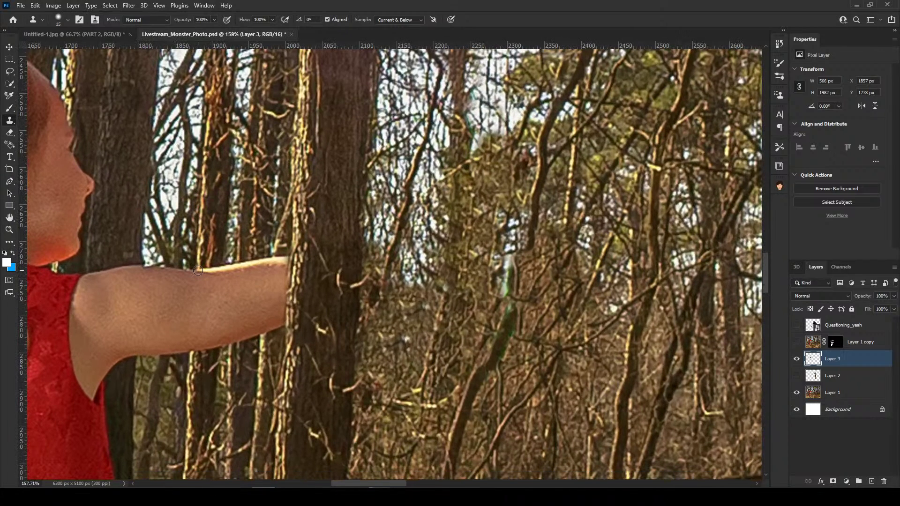
mouse_move(199, 271)
mouse_down()
mouse_move(223, 270)
mouse_move(216, 298)
mouse_move(211, 278)
mouse_move(202, 292)
mouse_move(186, 274)
mouse_up()
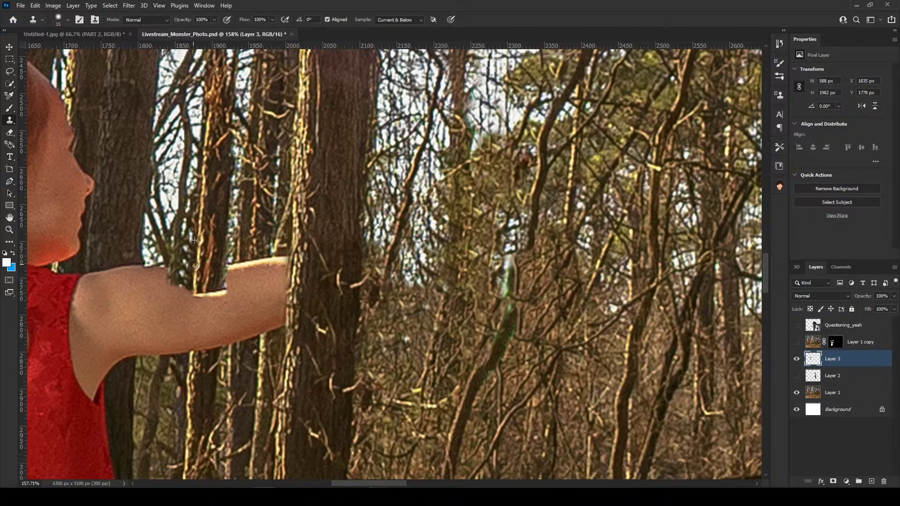
alt+click(215, 384)
mouse_move(222, 346)
mouse_down()
mouse_move(193, 350)
mouse_move(199, 336)
mouse_move(222, 340)
mouse_move(228, 331)
mouse_move(200, 327)
mouse_move(181, 358)
mouse_up()
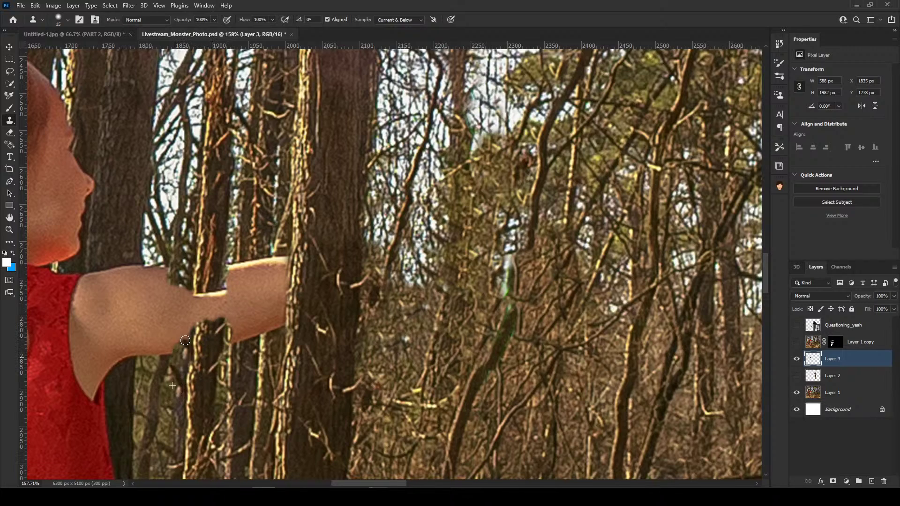
mouse_move(192, 327)
mouse_down()
mouse_move(175, 347)
mouse_move(188, 340)
mouse_move(213, 357)
mouse_move(251, 322)
mouse_move(256, 339)
mouse_move(256, 323)
mouse_move(250, 333)
mouse_move(235, 320)
mouse_move(229, 333)
mouse_move(229, 321)
mouse_move(264, 331)
mouse_move(266, 317)
mouse_move(275, 331)
mouse_move(280, 317)
mouse_move(267, 304)
mouse_move(254, 322)
mouse_move(259, 303)
mouse_move(280, 299)
mouse_move(283, 284)
mouse_move(265, 301)
mouse_move(261, 292)
mouse_move(250, 299)
mouse_move(244, 315)
mouse_move(236, 305)
mouse_move(264, 284)
mouse_move(239, 294)
mouse_move(233, 313)
mouse_move(231, 301)
mouse_move(224, 314)
mouse_move(219, 293)
mouse_move(214, 319)
mouse_move(212, 286)
mouse_move(196, 316)
mouse_up()
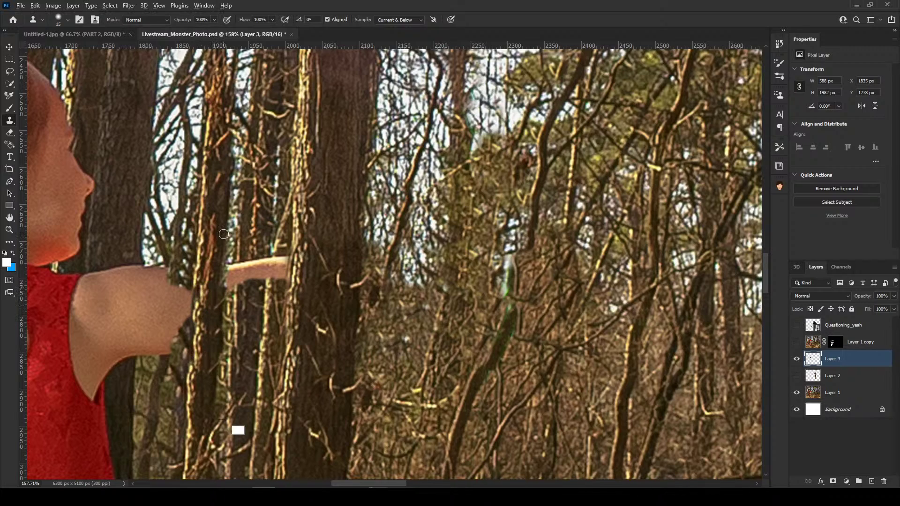
Clone thin trunks and woodland over the rest of the forearm between the narrow sunlit trunk and the large trunk.
mouse_move(243, 261)
mouse_down()
mouse_move(232, 269)
mouse_move(230, 294)
mouse_up()
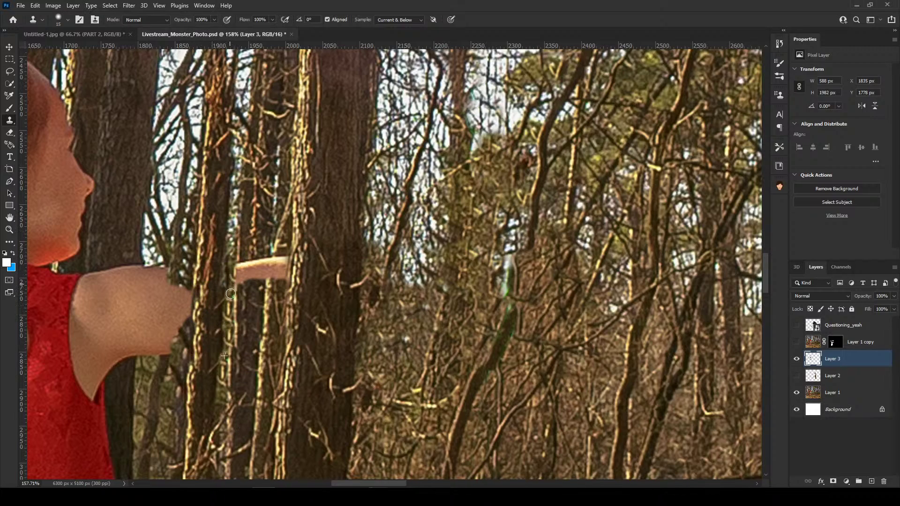
alt+click(235, 296)
mouse_move(239, 263)
mouse_down()
mouse_move(269, 263)
mouse_move(270, 281)
mouse_move(283, 267)
mouse_up()
alt+click(272, 237)
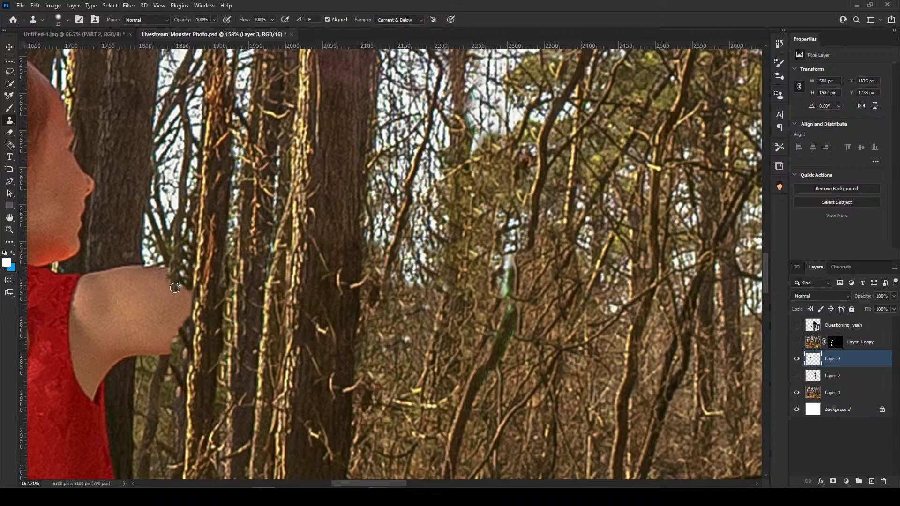
Clone branches and undergrowth over the ragged end of the arm beside the narrow sunlit trunk.
alt+click(178, 384)
drag(190, 290, 188, 306)
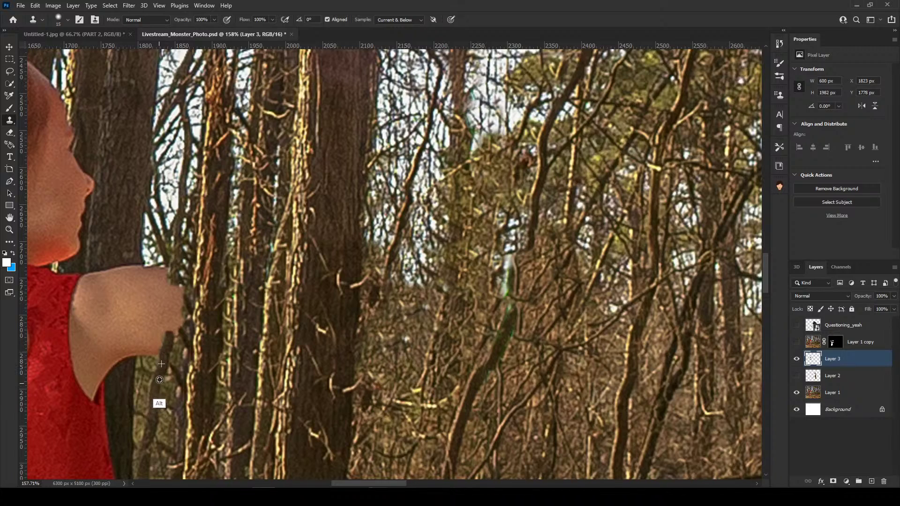
drag(169, 361, 172, 330)
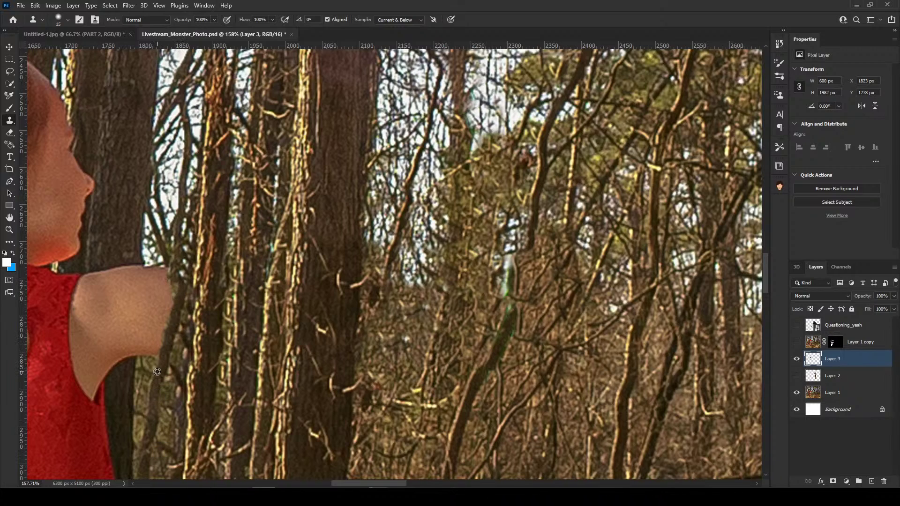
Sample the dark trunk beside the girl's face and clone its bark over her upper arm.
alt+click(151, 185)
mouse_move(145, 268)
mouse_down()
mouse_move(166, 304)
mouse_move(157, 276)
mouse_move(147, 289)
mouse_move(148, 269)
mouse_move(160, 320)
mouse_move(147, 305)
mouse_move(144, 267)
mouse_move(125, 293)
mouse_move(127, 269)
mouse_move(107, 299)
mouse_move(109, 267)
mouse_move(98, 282)
mouse_move(93, 269)
mouse_move(116, 278)
mouse_move(133, 303)
mouse_move(137, 295)
mouse_move(134, 310)
mouse_move(160, 343)
mouse_move(152, 350)
mouse_move(138, 322)
mouse_move(128, 324)
mouse_move(127, 295)
mouse_move(104, 320)
mouse_move(96, 302)
mouse_up()
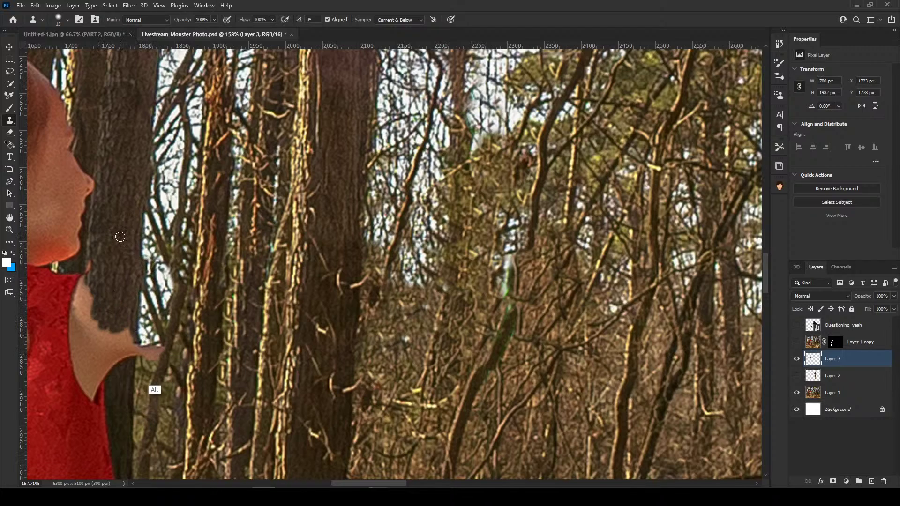
drag(160, 348, 146, 345)
Clone dark bark over the leftover arm fragments along the trunk's edge and beside the shoulder.
mouse_move(145, 328)
mouse_down()
mouse_move(355, 292)
mouse_move(509, 336)
mouse_up()
mouse_move(503, 223)
mouse_down()
mouse_move(429, 298)
mouse_move(341, 220)
mouse_up()
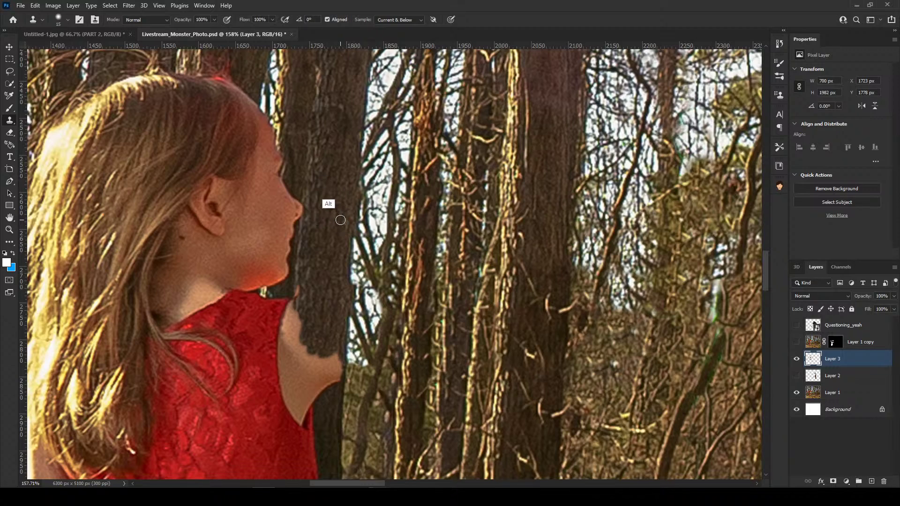
mouse_move(335, 352)
mouse_down()
mouse_move(339, 371)
mouse_move(322, 385)
mouse_up()
click(317, 369)
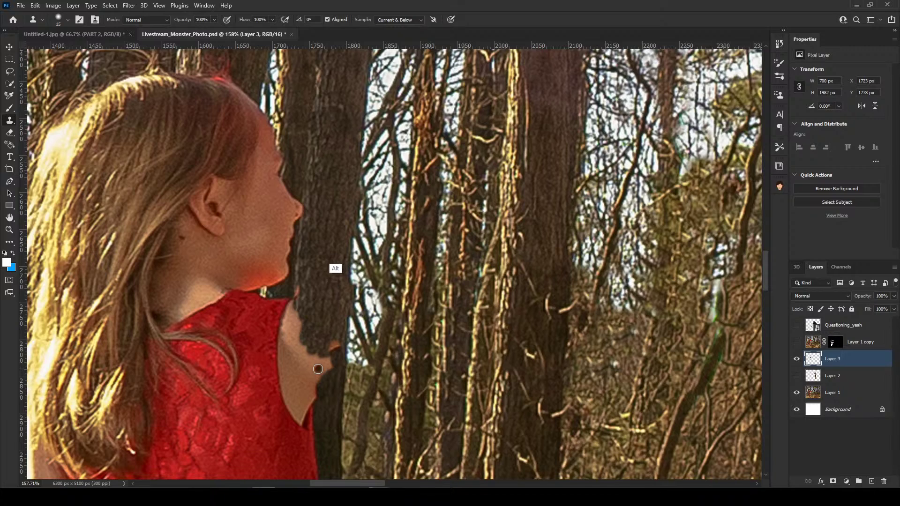
alt+click(324, 393)
drag(335, 349, 338, 342)
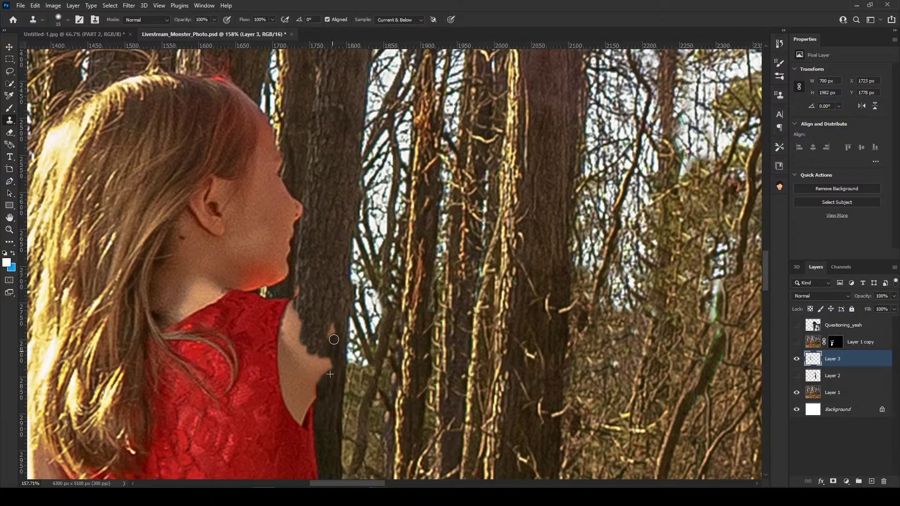
alt+click(335, 233)
mouse_move(330, 360)
mouse_down()
mouse_move(315, 375)
mouse_move(298, 290)
mouse_up()
alt+click(300, 249)
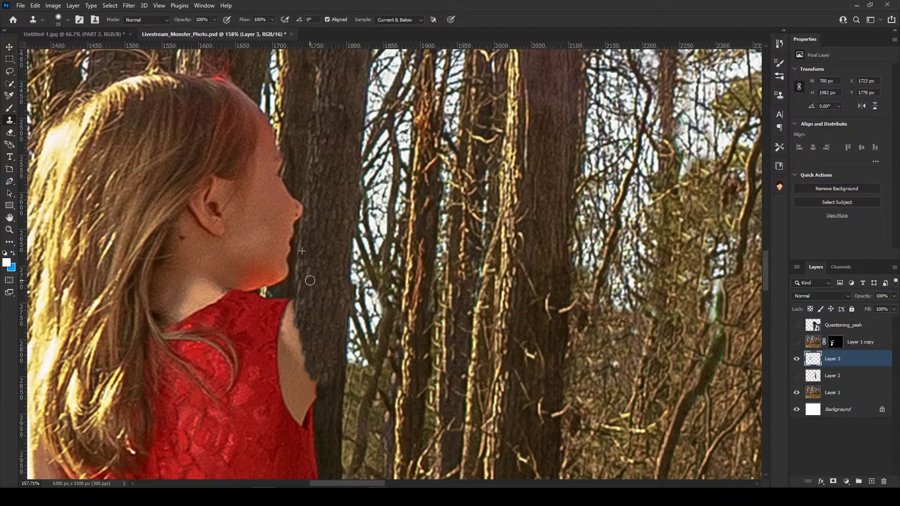
Sample the dark trunk above the girl's face and clone its bark along the front of her facial profile.
alt+click(308, 150)
mouse_move(300, 218)
mouse_down()
mouse_move(293, 189)
mouse_move(294, 217)
mouse_up()
drag(292, 179, 287, 165)
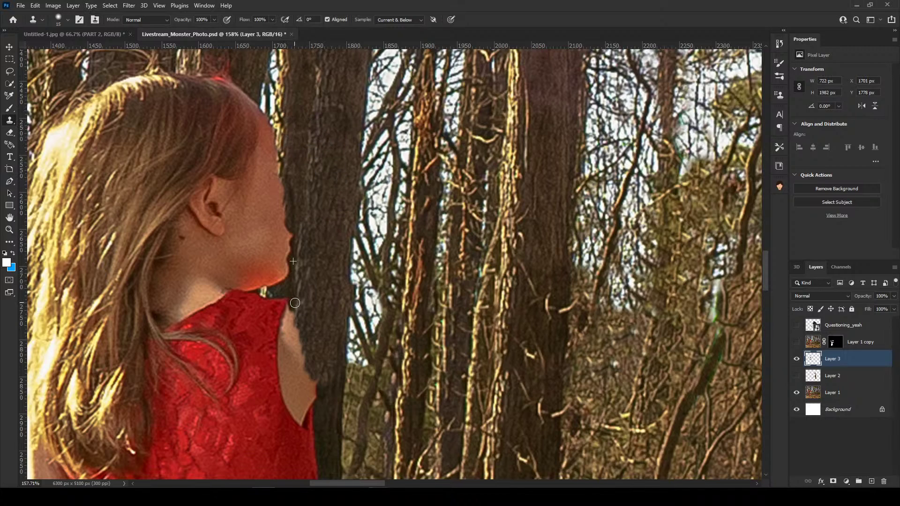
Sample fresh bark from the dark trunk and clone it over the girl's remaining upper arm and the edge of her sleeveless bodice.
alt+click(311, 120)
mouse_move(293, 325)
mouse_down()
mouse_move(308, 384)
mouse_move(316, 378)
mouse_move(310, 412)
mouse_move(295, 340)
mouse_up()
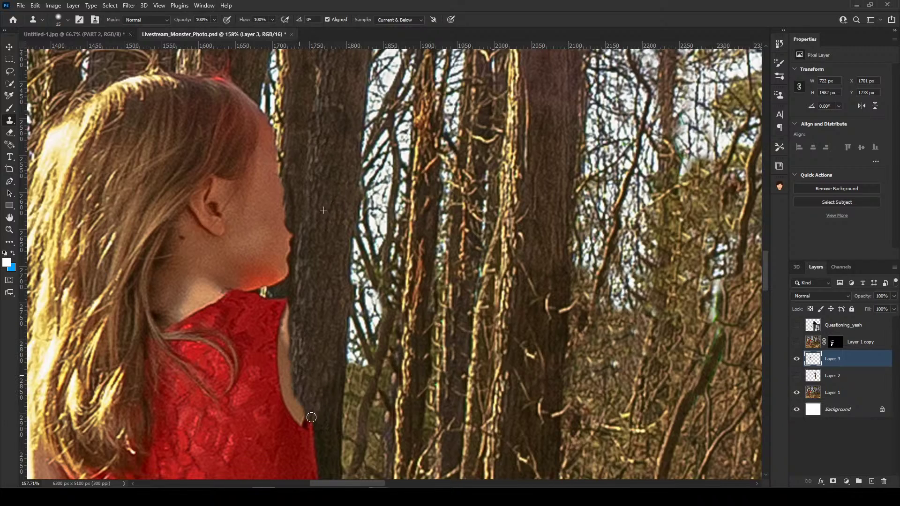
mouse_move(311, 417)
mouse_down()
mouse_move(310, 426)
mouse_move(299, 402)
mouse_move(312, 452)
mouse_up()
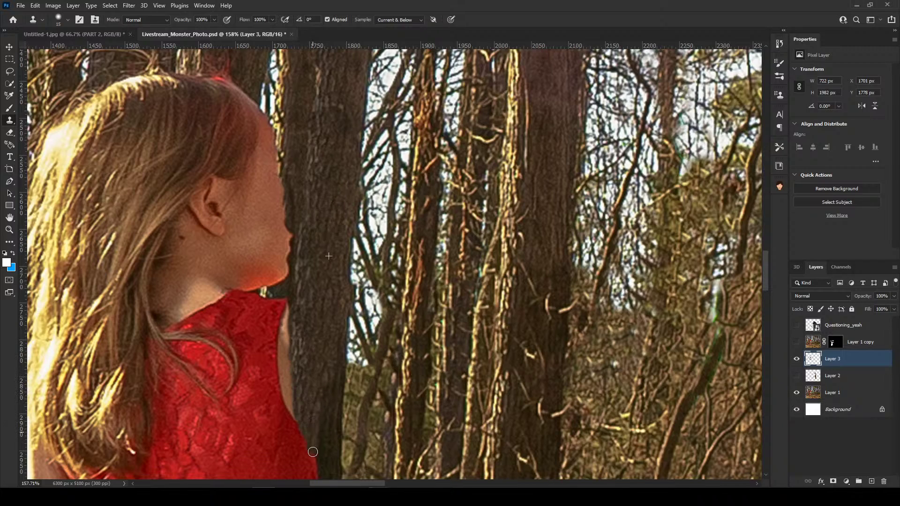
mouse_move(295, 413)
mouse_down()
mouse_move(294, 332)
mouse_move(291, 399)
mouse_move(294, 354)
mouse_up()
Extend the dark trunk downward by cloning bark over the side of the red bodice, the waist and the top of the floral skirt.
drag(326, 388, 372, 193)
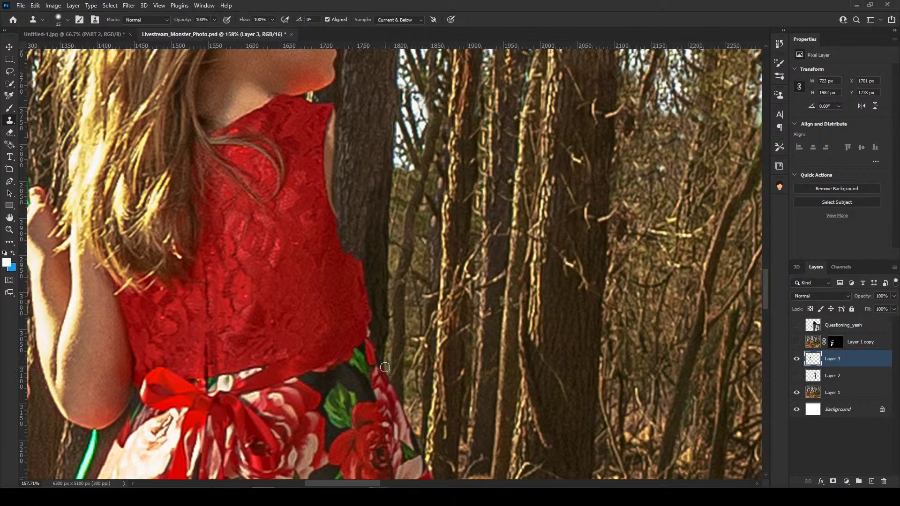
mouse_move(385, 366)
mouse_down()
mouse_move(378, 456)
mouse_move(374, 356)
mouse_move(374, 387)
mouse_up()
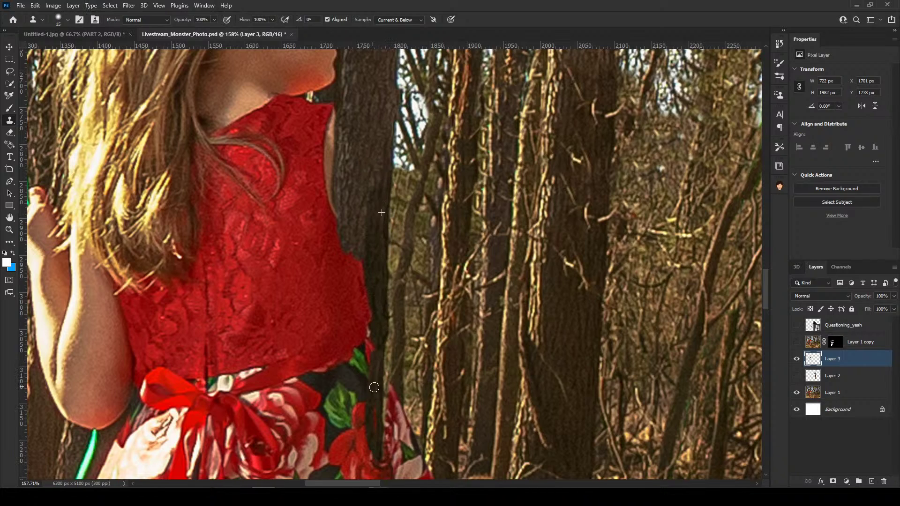
mouse_move(374, 341)
mouse_down()
mouse_move(368, 310)
mouse_move(377, 333)
mouse_move(363, 282)
mouse_up()
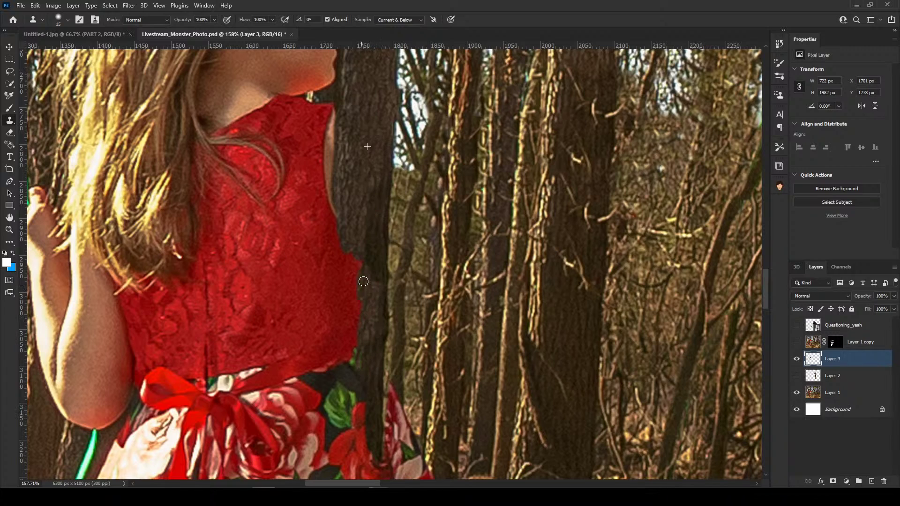
mouse_move(359, 319)
mouse_down()
mouse_move(344, 222)
mouse_move(342, 297)
mouse_move(341, 267)
mouse_up()
drag(348, 349, 357, 346)
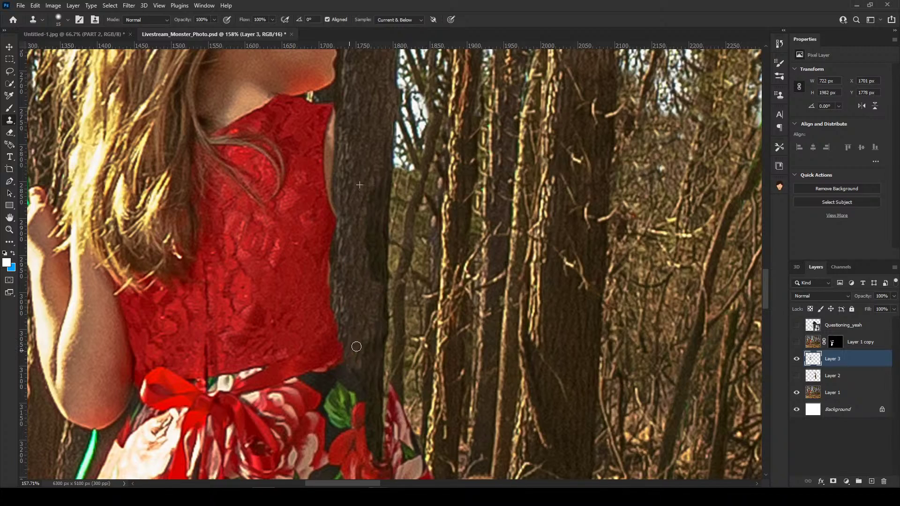
mouse_move(362, 378)
mouse_down()
mouse_move(343, 392)
mouse_move(341, 337)
mouse_move(353, 408)
mouse_move(360, 385)
mouse_up()
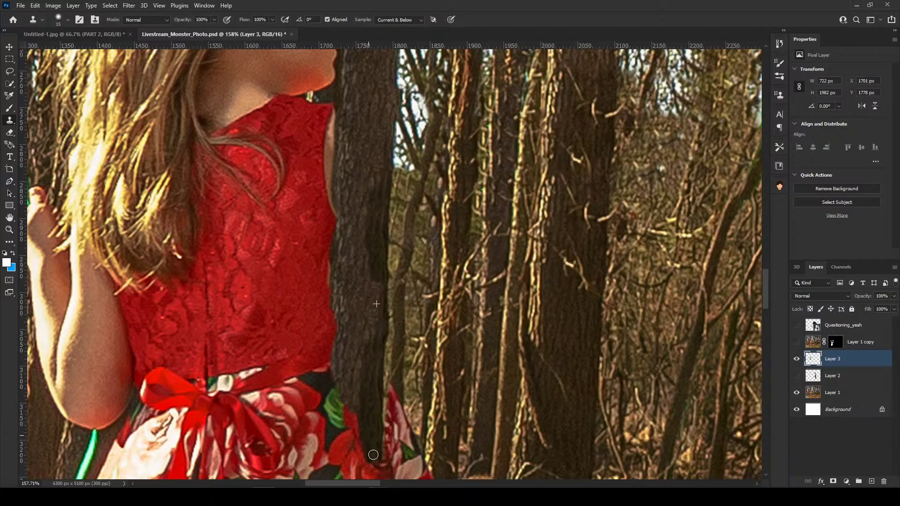
Sample the woodland beside the dark trunk and clone it over the pointed upper tip of the floral skirt.
mouse_move(362, 420)
mouse_down()
mouse_move(361, 326)
mouse_move(300, 243)
mouse_move(326, 203)
mouse_up()
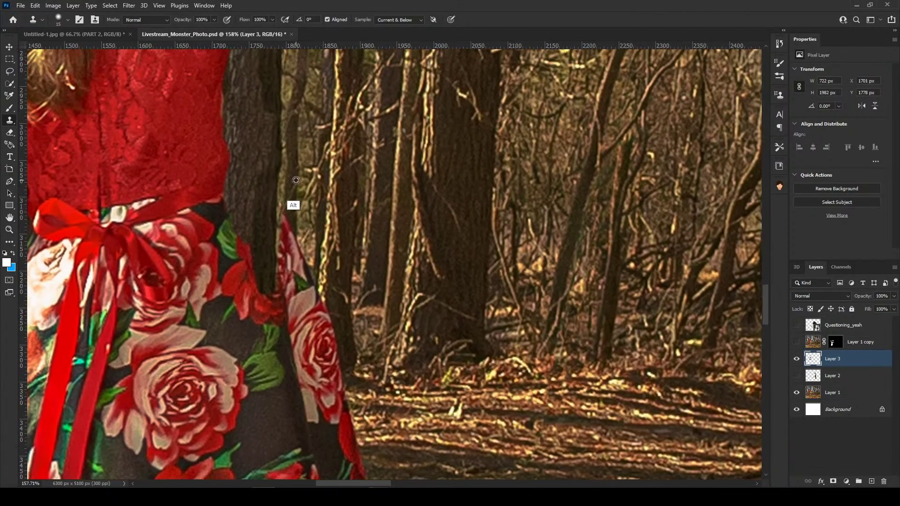
mouse_move(291, 224)
mouse_down()
mouse_move(287, 214)
mouse_move(291, 241)
mouse_move(288, 220)
mouse_up()
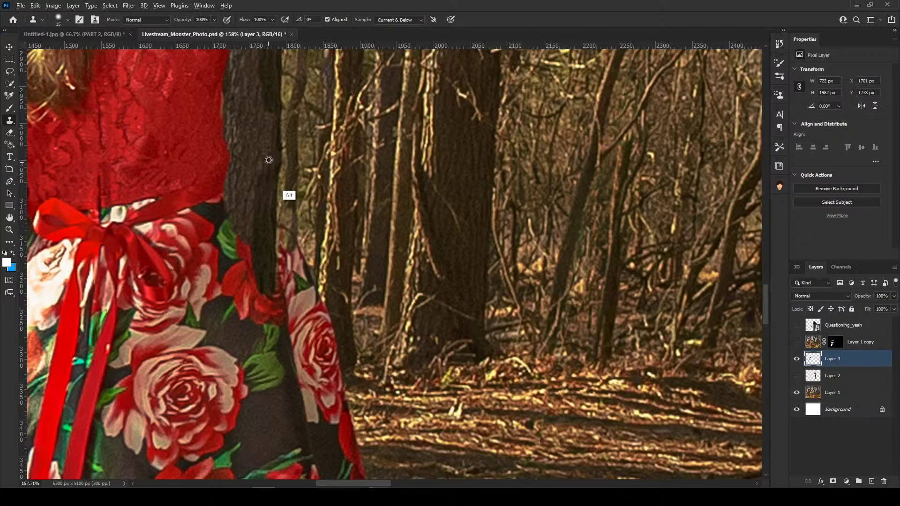
alt+click(286, 181)
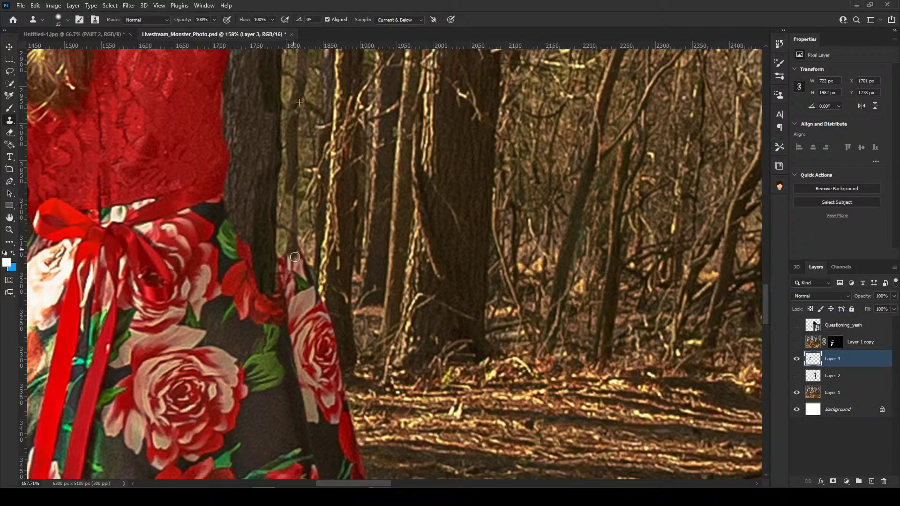
mouse_move(295, 257)
mouse_down()
mouse_move(283, 266)
mouse_move(289, 261)
mouse_up()
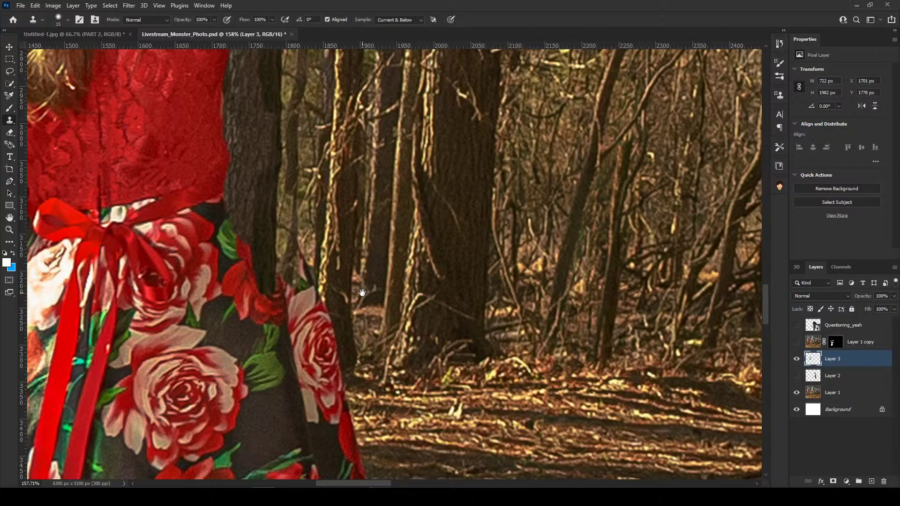
Clone the thin sunlit trunks and undergrowth downward over the skirt's outer edge and its pale red rose.
drag(342, 319, 323, 270)
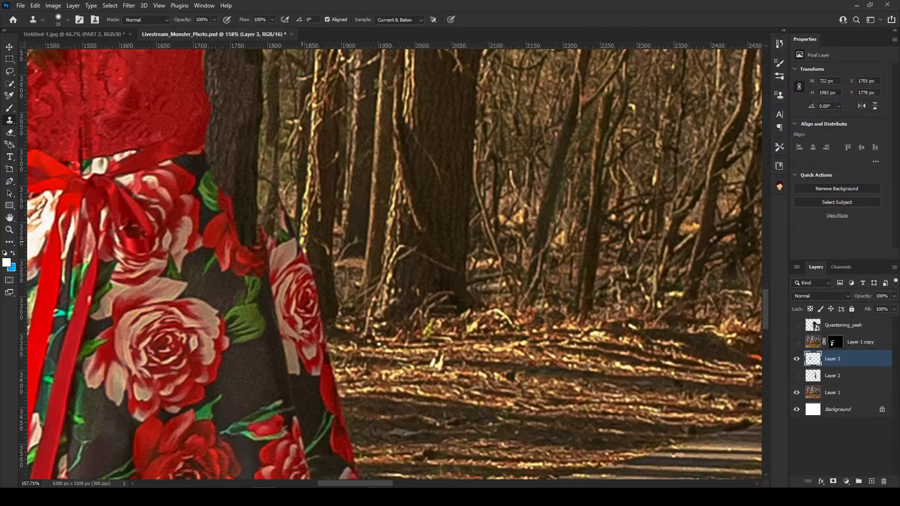
mouse_move(302, 244)
mouse_down()
mouse_move(316, 321)
mouse_move(308, 282)
mouse_up()
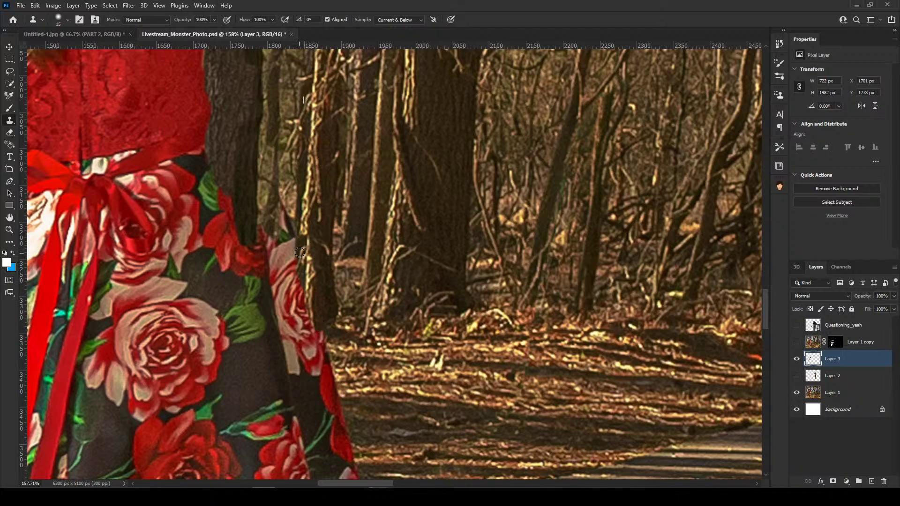
drag(299, 244, 288, 213)
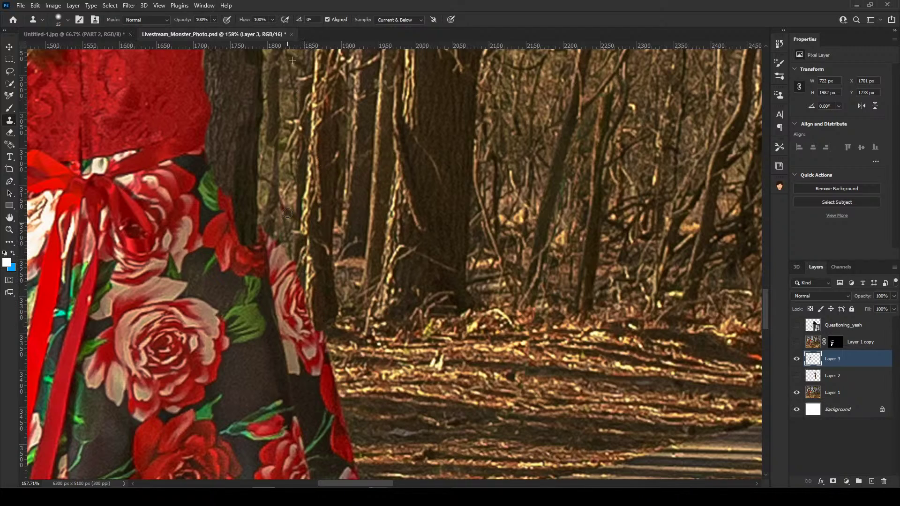
drag(288, 279, 281, 245)
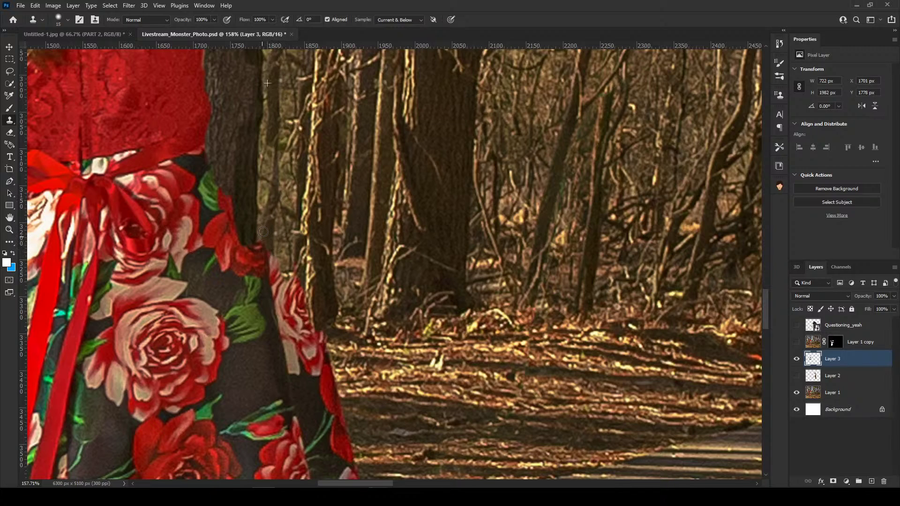
mouse_move(273, 265)
mouse_down()
mouse_move(278, 294)
mouse_move(288, 269)
mouse_move(301, 294)
mouse_up()
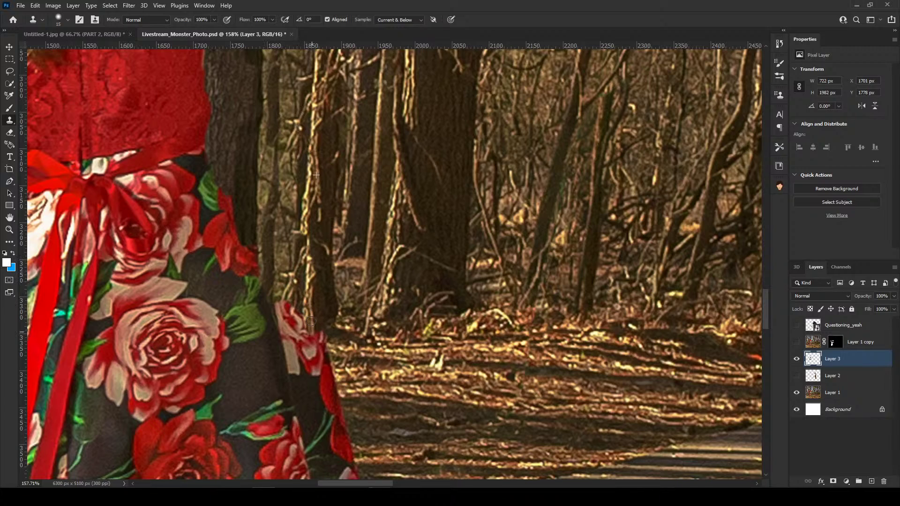
mouse_move(315, 337)
mouse_down()
mouse_move(289, 301)
mouse_move(275, 328)
mouse_move(262, 278)
mouse_up()
mouse_move(265, 324)
mouse_down()
mouse_move(309, 348)
mouse_move(313, 330)
mouse_move(325, 341)
mouse_move(317, 339)
mouse_move(310, 355)
mouse_move(295, 343)
mouse_move(287, 358)
mouse_move(257, 339)
mouse_up()
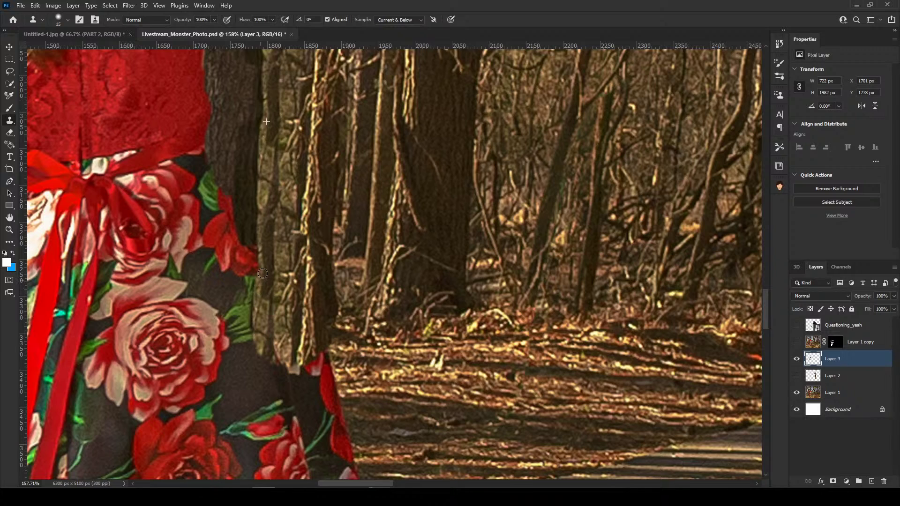
Sample the sunlit leaf litter and clone it over the skirt's edge at the foot of the thin trunks.
scroll(393, 284, down, 3)
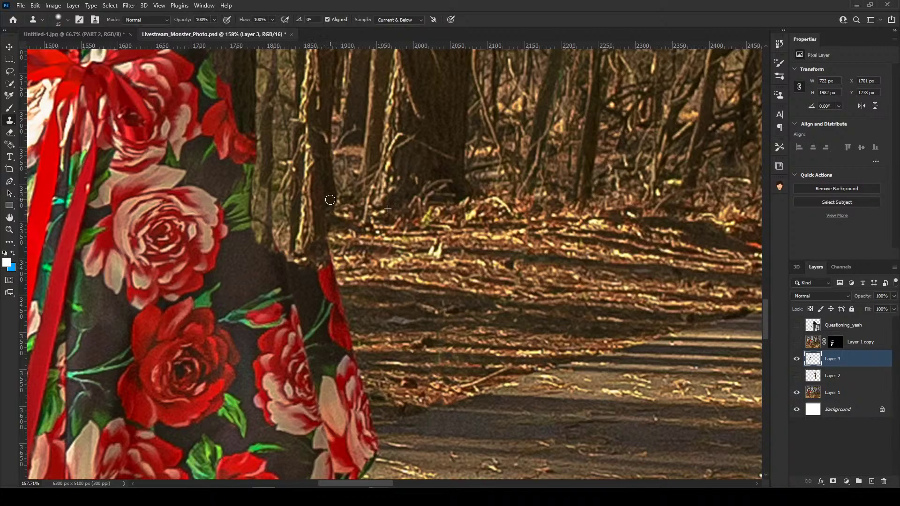
alt+click(351, 245)
drag(334, 248, 340, 276)
alt+click(369, 269)
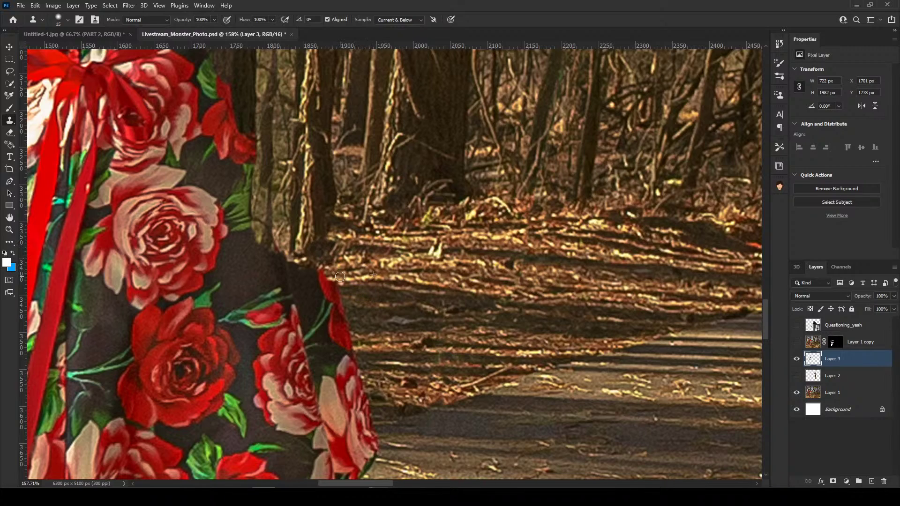
alt+click(369, 286)
drag(335, 281, 300, 265)
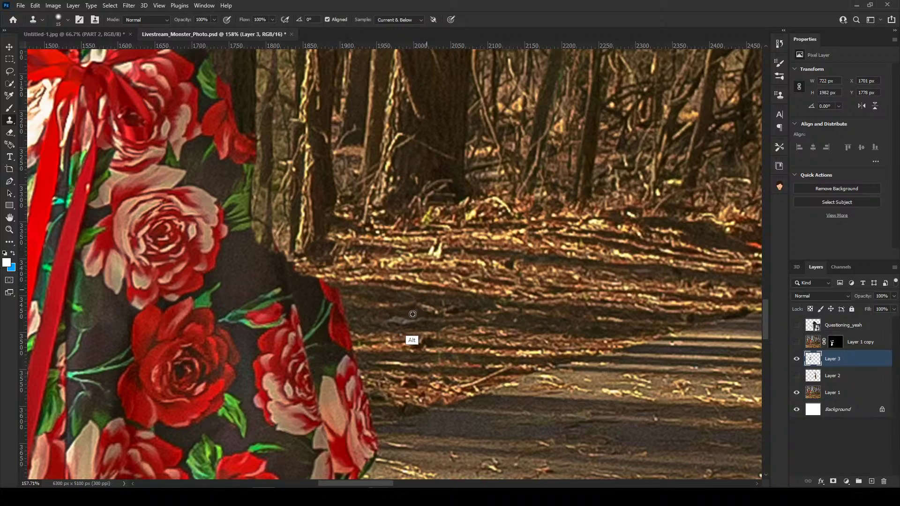
Clone shaded leaf litter further inward over the skirt's dark fabric and the red petals along its edge.
mouse_move(345, 310)
mouse_down()
mouse_move(318, 281)
mouse_move(349, 320)
mouse_move(328, 320)
mouse_move(313, 291)
mouse_move(312, 312)
mouse_move(264, 251)
mouse_move(256, 263)
mouse_move(306, 296)
mouse_move(266, 288)
mouse_move(265, 303)
mouse_move(280, 267)
mouse_up()
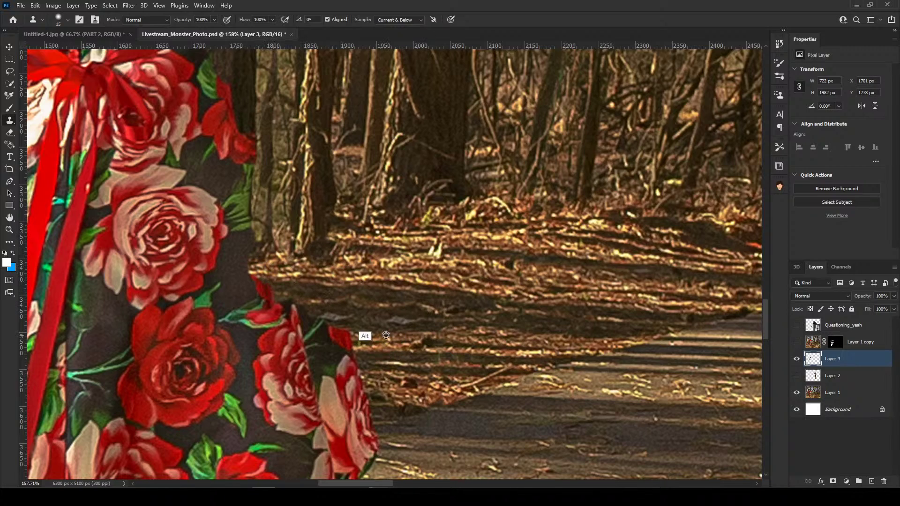
drag(350, 333, 324, 326)
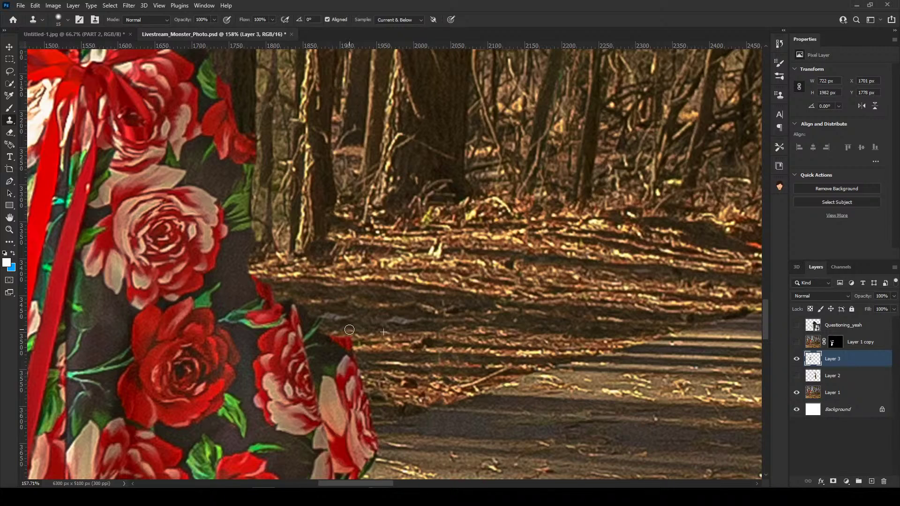
scroll(407, 324, up, 1)
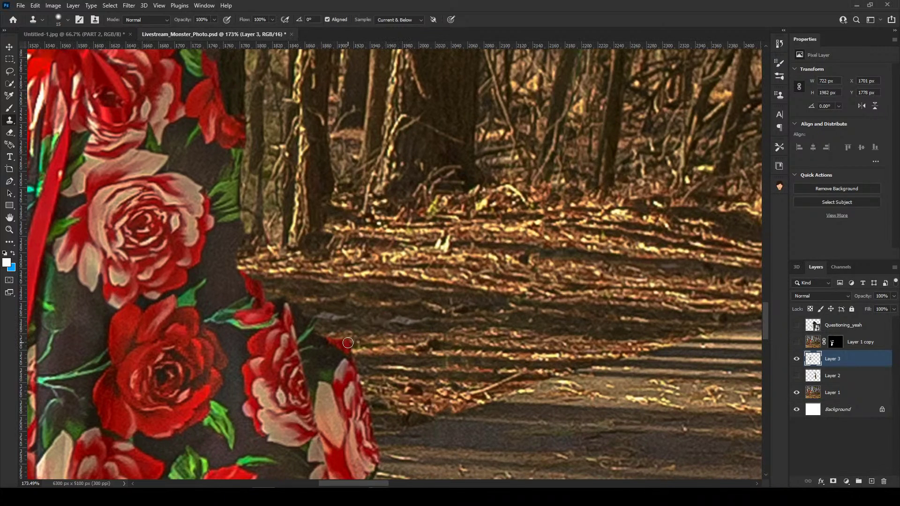
mouse_move(350, 342)
mouse_down()
mouse_move(327, 341)
mouse_move(354, 347)
mouse_move(317, 346)
mouse_move(351, 342)
mouse_move(363, 359)
mouse_move(347, 321)
mouse_move(350, 359)
mouse_move(323, 356)
mouse_move(348, 375)
mouse_move(322, 366)
mouse_move(357, 384)
mouse_move(365, 411)
mouse_move(344, 387)
mouse_move(336, 406)
mouse_move(327, 381)
mouse_move(315, 398)
mouse_move(311, 319)
mouse_move(291, 343)
mouse_move(297, 302)
mouse_move(277, 324)
mouse_move(262, 295)
mouse_move(253, 302)
mouse_move(249, 274)
mouse_move(231, 308)
mouse_up()
Enlarge the clone brush to 60 px and clone leaf litter from the path's verge over the top of the protruding rose.
alt+click(402, 357)
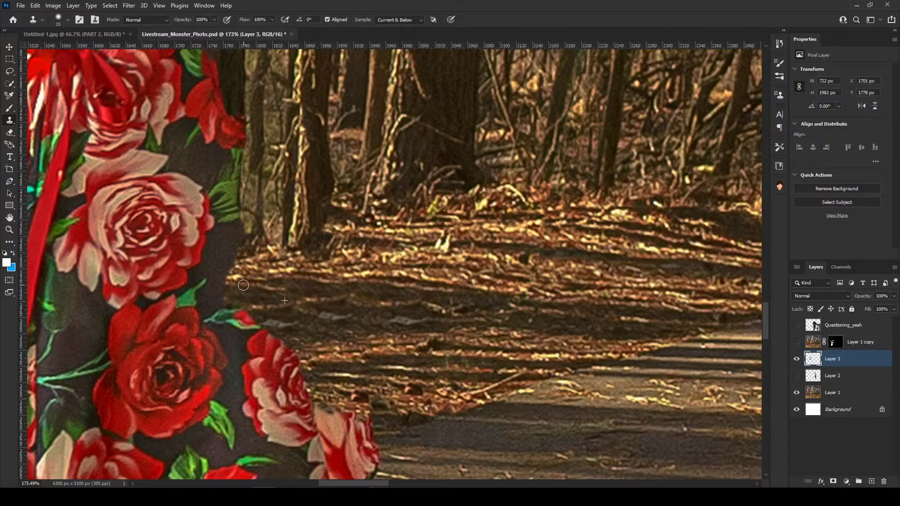
key(bracketright)
key(bracketright)
key(bracketright)
key(bracketright)
key(bracketright)
key(bracketright)
key(bracketright)
key(bracketright)
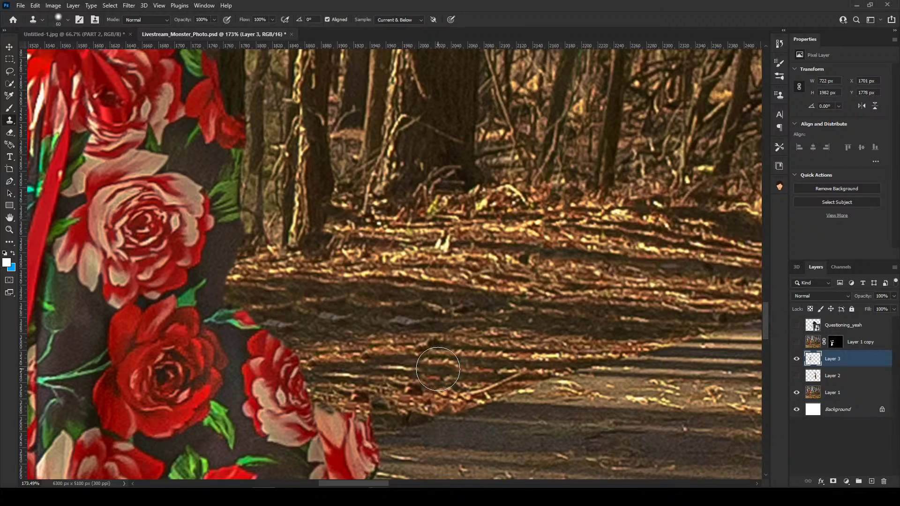
mouse_move(448, 397)
mouse_down()
mouse_move(427, 206)
mouse_move(443, 226)
mouse_up()
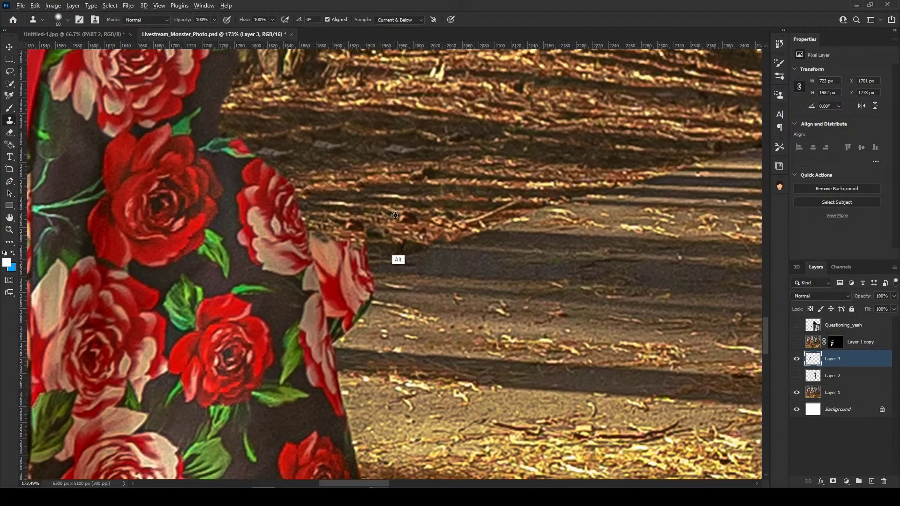
alt+click(393, 242)
mouse_move(363, 235)
mouse_down()
mouse_move(337, 255)
mouse_move(330, 235)
mouse_move(363, 236)
mouse_move(377, 203)
mouse_up()
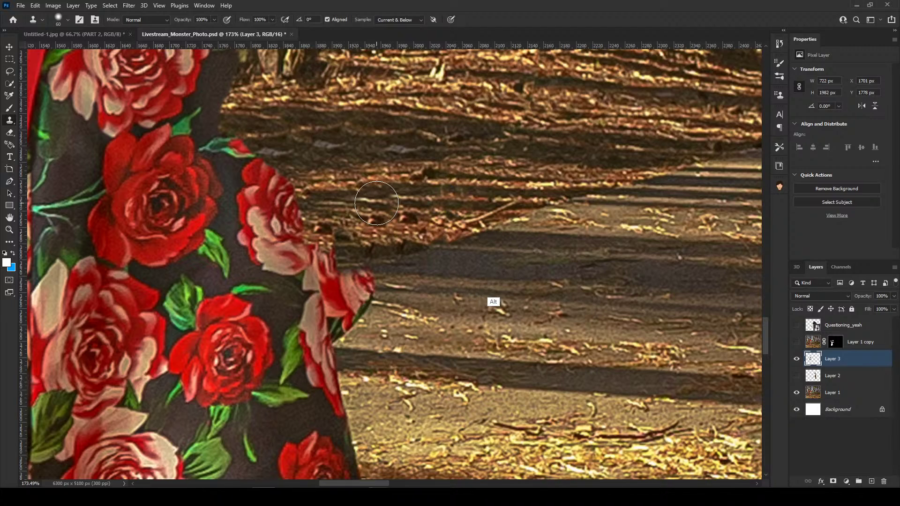
Clone shaded pavement over the protruding petals, and the leafy path border over the roses in the middle of the skirt.
alt+click(501, 252)
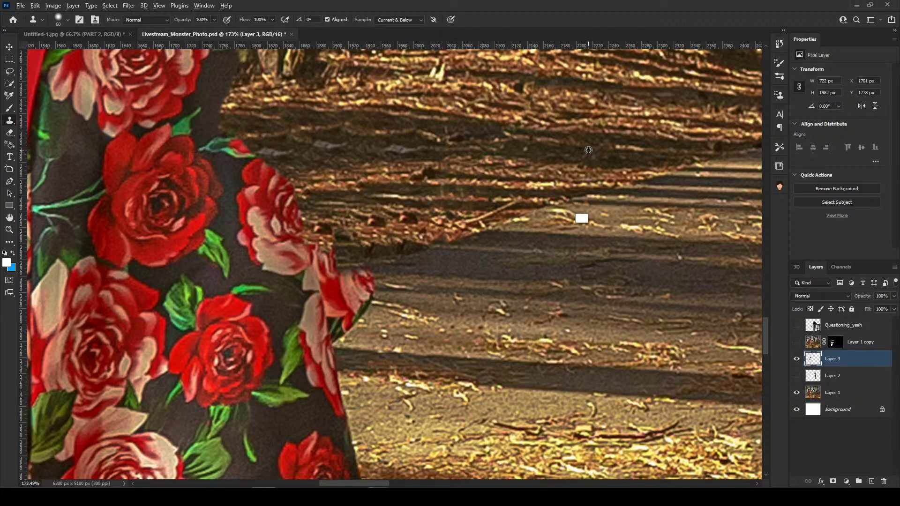
mouse_move(356, 268)
mouse_down()
mouse_move(349, 277)
mouse_move(352, 253)
mouse_up()
key(ctrl+z)
click(352, 251)
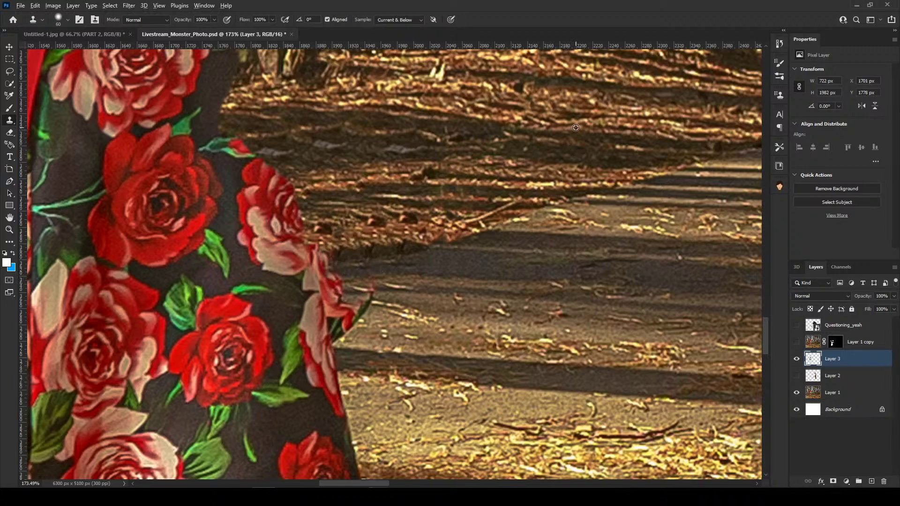
alt+click(729, 151)
mouse_move(328, 271)
mouse_down()
mouse_move(256, 308)
mouse_move(302, 288)
mouse_move(280, 255)
mouse_move(286, 234)
mouse_move(271, 233)
mouse_move(278, 202)
mouse_move(227, 190)
mouse_move(236, 171)
mouse_move(249, 177)
mouse_move(235, 164)
mouse_move(214, 188)
mouse_move(213, 172)
mouse_move(213, 234)
mouse_move(223, 159)
mouse_move(207, 167)
mouse_move(263, 236)
mouse_move(221, 283)
mouse_move(195, 251)
mouse_move(165, 256)
mouse_move(157, 206)
mouse_up()
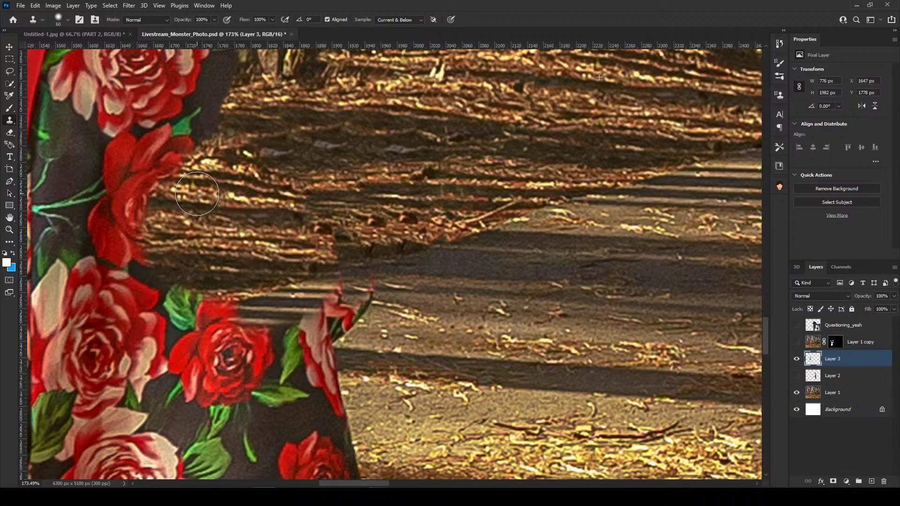
Sample the dark shadow band on the path and extend it over the petals at the skirt's outer edge.
alt+click(537, 362)
drag(330, 346, 334, 342)
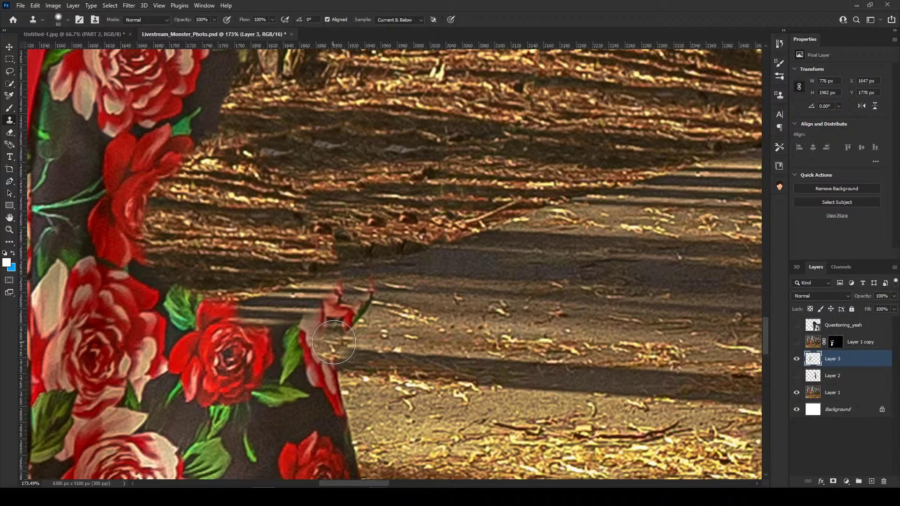
click(367, 363)
key(ctrl+z)
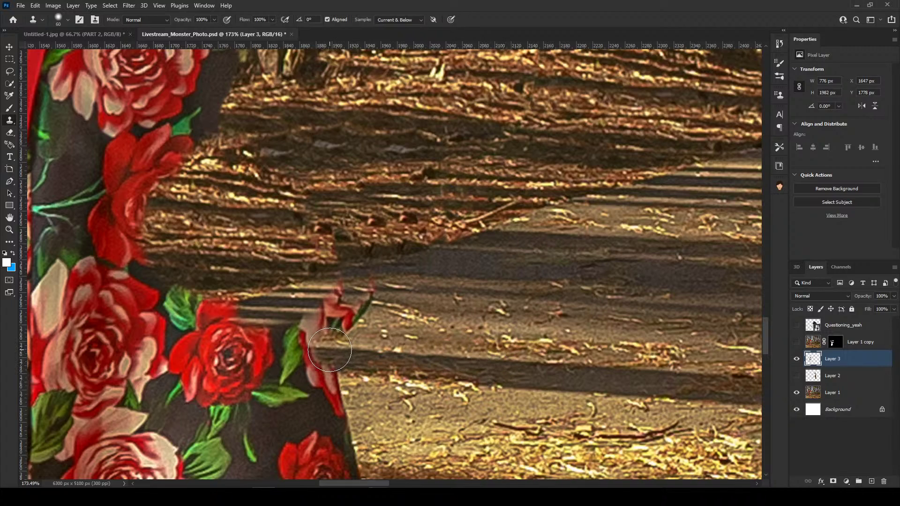
drag(332, 342, 349, 326)
Clone sunlit pavement and its band of needles over the roses at the skirt's flared outer corner, and undo the overreaching last stroke.
mouse_move(359, 313)
mouse_down()
mouse_move(342, 304)
mouse_move(312, 356)
mouse_move(249, 344)
mouse_move(220, 328)
mouse_move(182, 335)
mouse_move(276, 350)
mouse_move(324, 389)
mouse_move(337, 417)
mouse_move(187, 388)
mouse_move(202, 373)
mouse_move(328, 436)
mouse_move(202, 438)
mouse_move(338, 426)
mouse_move(277, 466)
mouse_move(234, 348)
mouse_move(177, 122)
mouse_up()
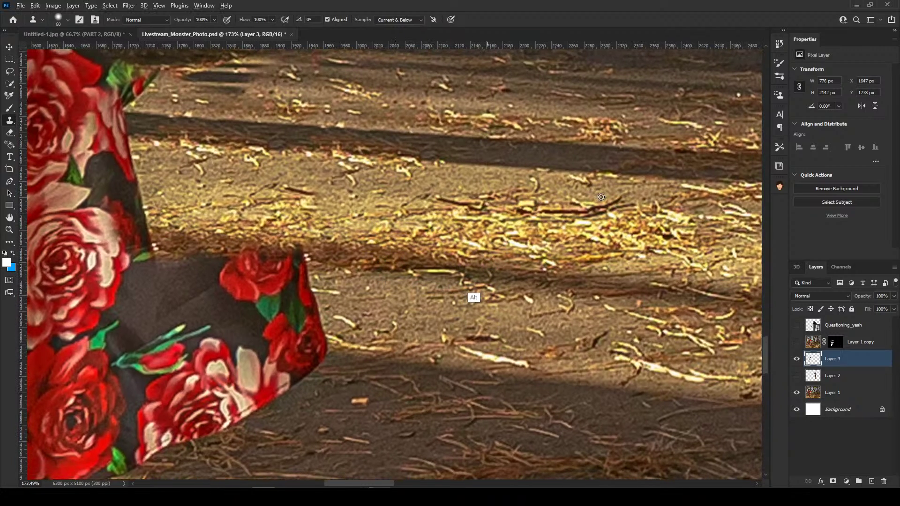
click(308, 256)
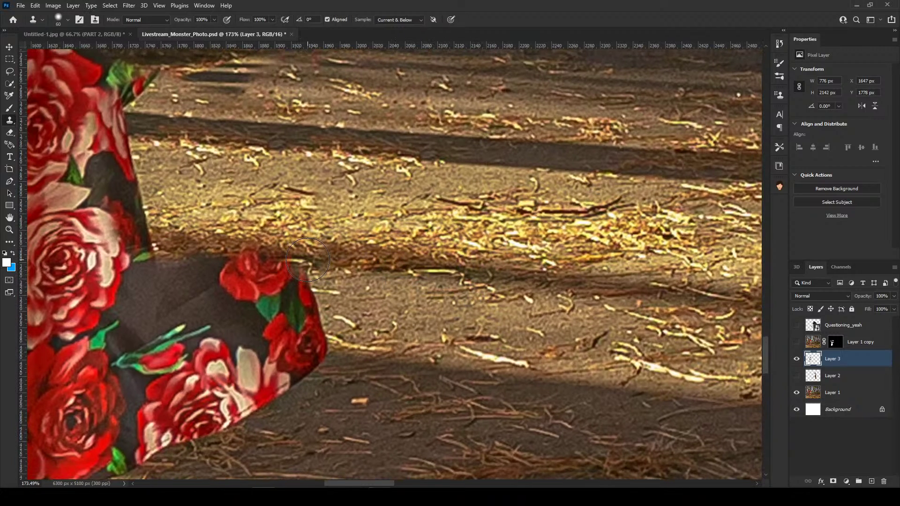
mouse_move(307, 258)
mouse_down()
mouse_move(176, 264)
mouse_move(220, 257)
mouse_move(299, 298)
mouse_move(323, 298)
mouse_move(285, 312)
mouse_move(169, 288)
mouse_move(350, 336)
mouse_move(351, 322)
mouse_move(238, 330)
mouse_move(172, 313)
mouse_up()
drag(150, 285, 151, 286)
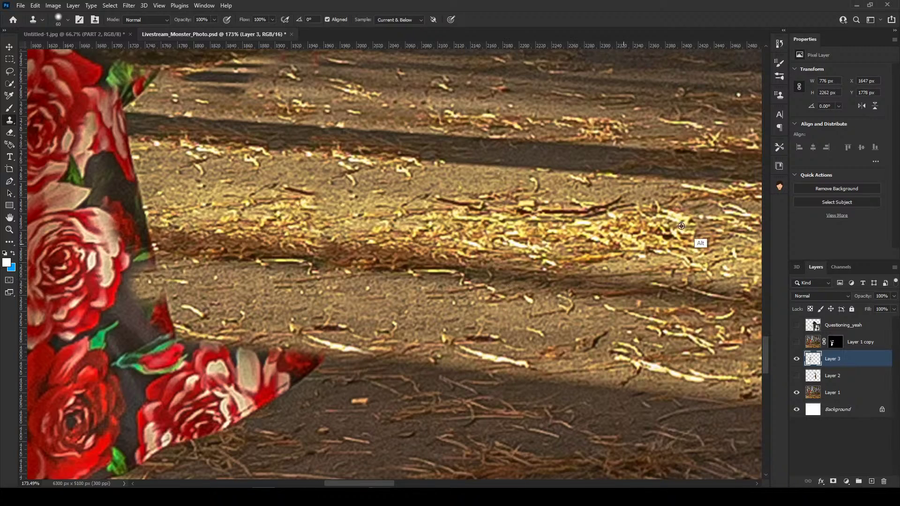
key(ctrl+z)
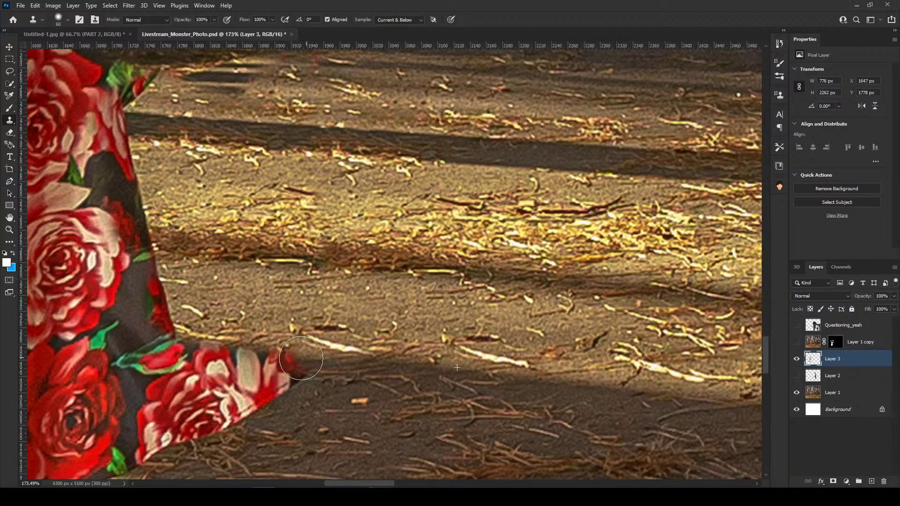
Clone the path's shadow band and pavement over the remaining outer petals and the large red rose near the hem.
mouse_move(301, 358)
mouse_down()
mouse_move(271, 374)
mouse_move(222, 378)
mouse_move(182, 352)
mouse_move(216, 422)
mouse_move(169, 403)
mouse_move(156, 292)
mouse_move(133, 234)
mouse_up()
drag(413, 434, 600, 222)
drag(441, 264, 411, 402)
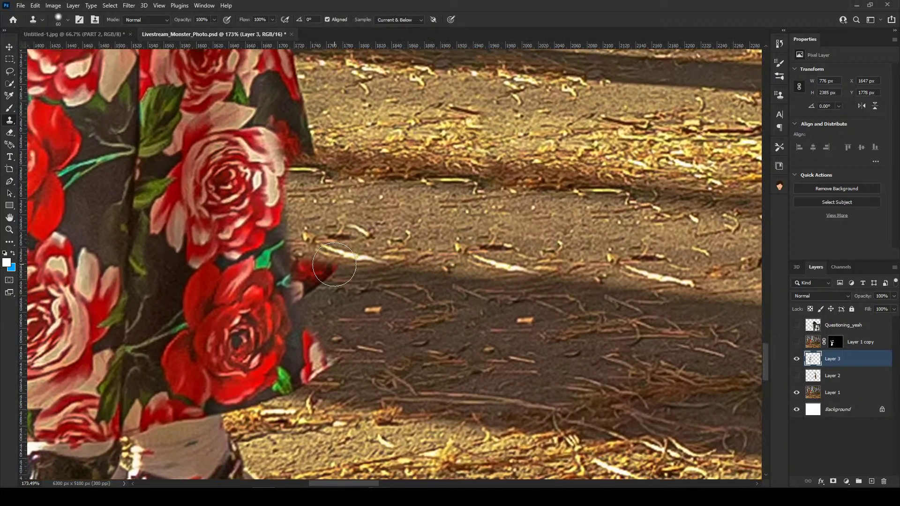
mouse_move(334, 265)
mouse_down()
mouse_move(301, 285)
mouse_move(284, 278)
mouse_move(276, 255)
mouse_move(288, 247)
mouse_move(269, 230)
mouse_move(327, 336)
mouse_move(322, 370)
mouse_move(256, 302)
mouse_move(238, 276)
mouse_move(243, 265)
mouse_move(215, 253)
mouse_move(270, 291)
mouse_up()
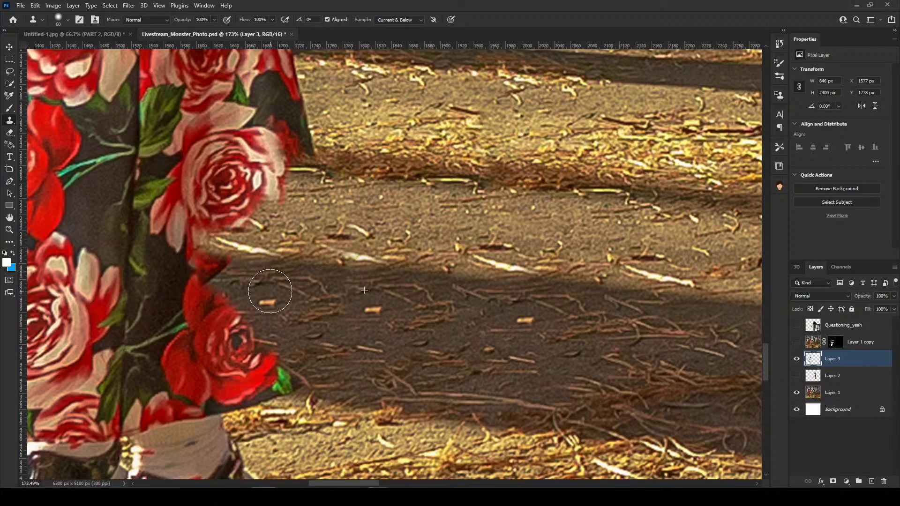
click(513, 431)
mouse_move(283, 397)
mouse_down()
mouse_move(251, 342)
mouse_move(226, 322)
mouse_move(252, 390)
mouse_move(233, 410)
mouse_move(198, 309)
mouse_move(207, 265)
mouse_move(229, 274)
mouse_move(216, 275)
mouse_move(224, 400)
mouse_move(190, 393)
mouse_move(173, 353)
mouse_move(175, 258)
mouse_move(210, 336)
mouse_up()
drag(459, 404, 490, 178)
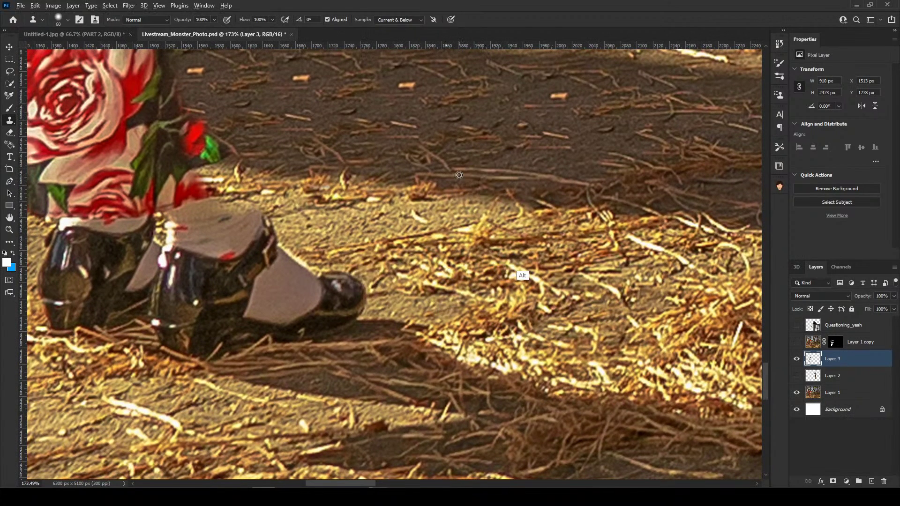
Clone sunlit and shaded needle-covered ground over both black shoes and socks, undoing one stray stroke along the way.
alt+click(552, 265)
mouse_move(441, 247)
mouse_down()
mouse_move(370, 290)
mouse_move(187, 213)
mouse_move(292, 263)
mouse_move(335, 300)
mouse_move(244, 282)
mouse_move(168, 197)
mouse_up()
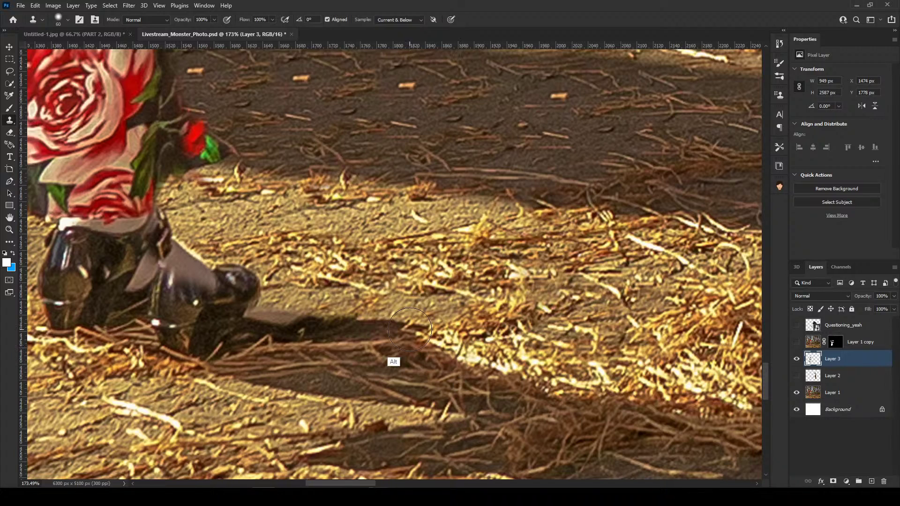
mouse_move(355, 326)
mouse_down()
mouse_move(267, 322)
mouse_move(220, 342)
mouse_move(225, 323)
mouse_move(248, 304)
mouse_move(229, 278)
mouse_move(184, 340)
mouse_move(196, 274)
mouse_move(174, 296)
mouse_move(176, 288)
mouse_up()
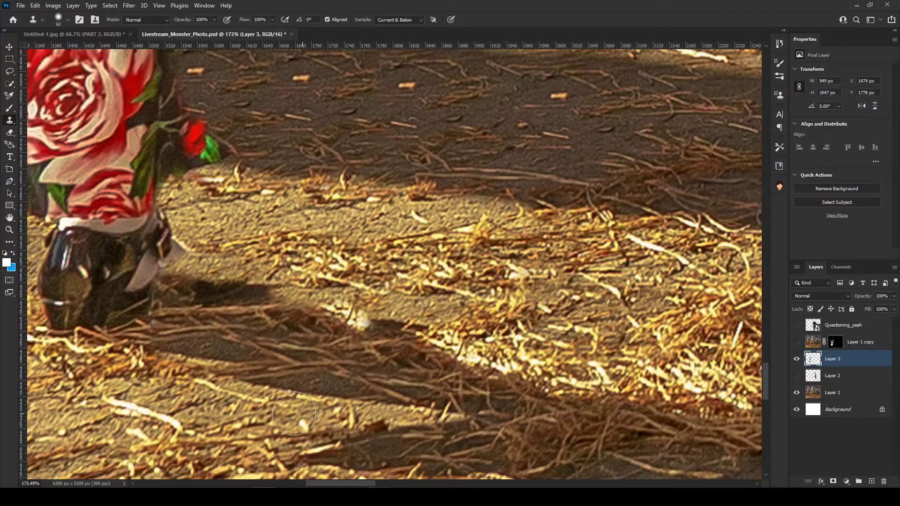
mouse_move(234, 365)
mouse_down()
mouse_move(554, 359)
mouse_move(649, 389)
mouse_up()
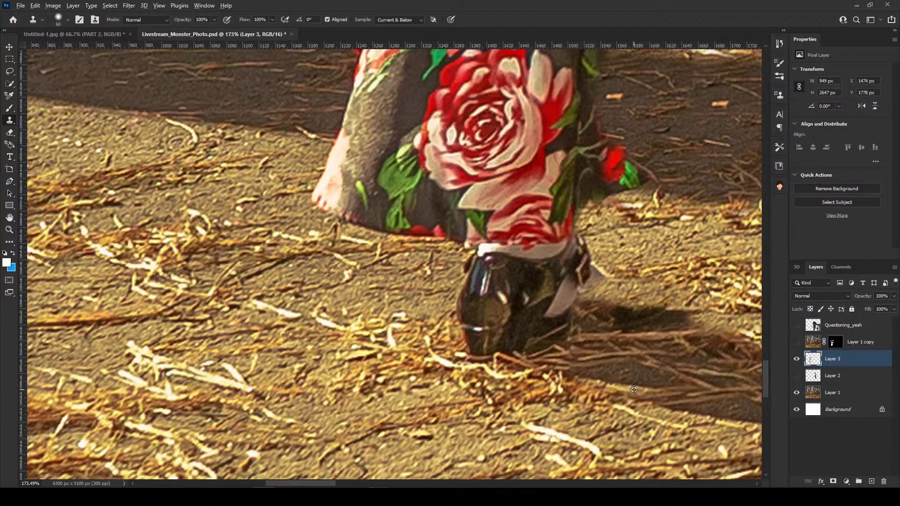
key(ctrl+alt+z)
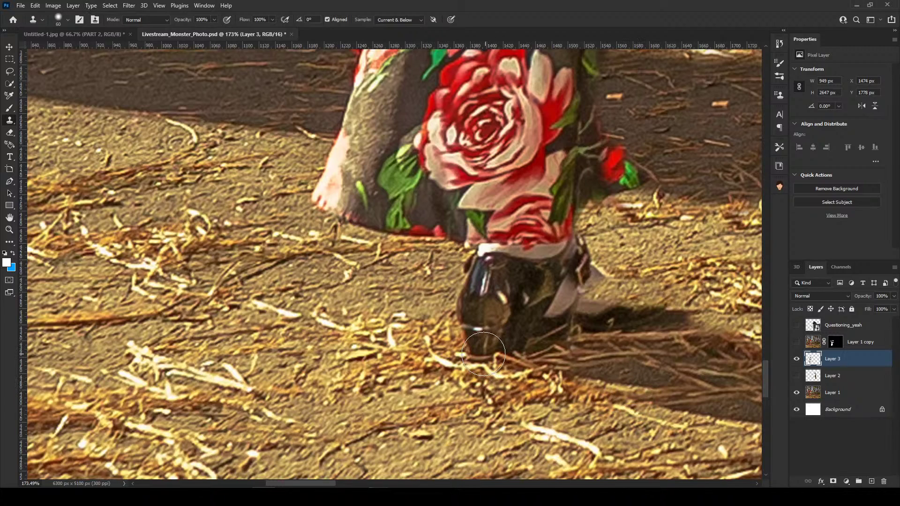
mouse_move(483, 354)
mouse_down()
mouse_move(569, 321)
mouse_move(614, 317)
mouse_move(492, 321)
mouse_move(487, 314)
mouse_move(545, 304)
mouse_move(580, 285)
mouse_move(565, 261)
mouse_move(506, 297)
mouse_move(497, 277)
mouse_move(513, 263)
mouse_move(523, 286)
mouse_move(492, 286)
mouse_move(511, 250)
mouse_up()
click(605, 193)
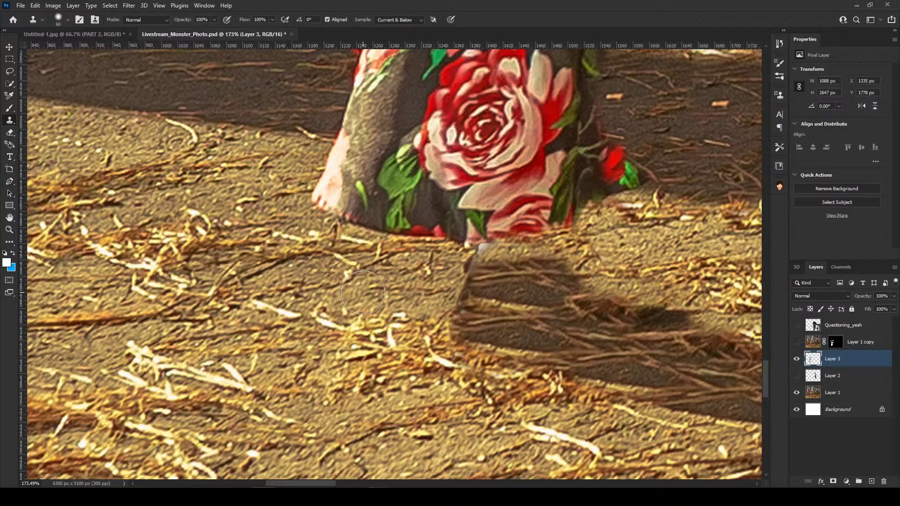
Clone sunlit pavement with scattered needles over the skirt's bottom hem up to the lower edge of the large pale rose.
mouse_move(315, 203)
mouse_down()
mouse_move(354, 215)
mouse_move(392, 243)
mouse_move(431, 241)
mouse_move(443, 253)
mouse_move(471, 257)
mouse_move(461, 273)
mouse_move(439, 237)
mouse_move(377, 236)
mouse_move(358, 187)
mouse_move(313, 170)
mouse_move(418, 225)
mouse_move(482, 230)
mouse_move(482, 242)
mouse_move(449, 206)
mouse_up()
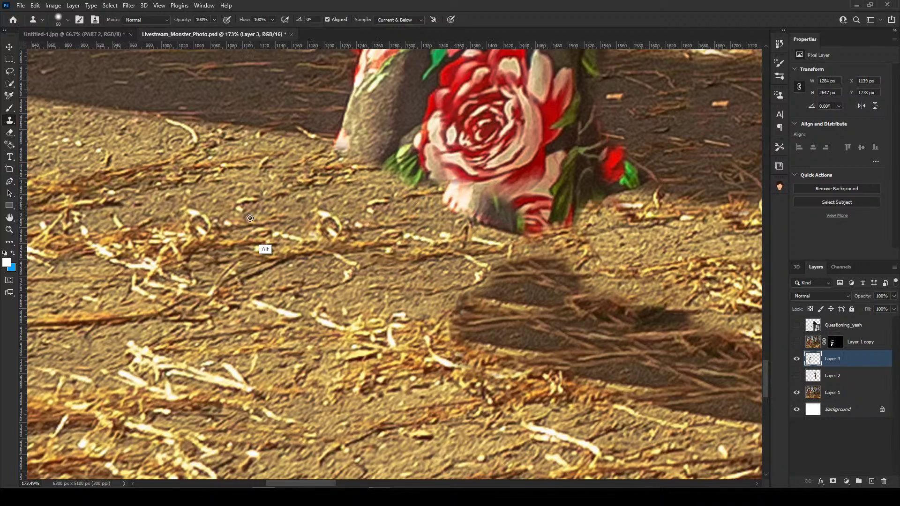
drag(515, 244, 450, 204)
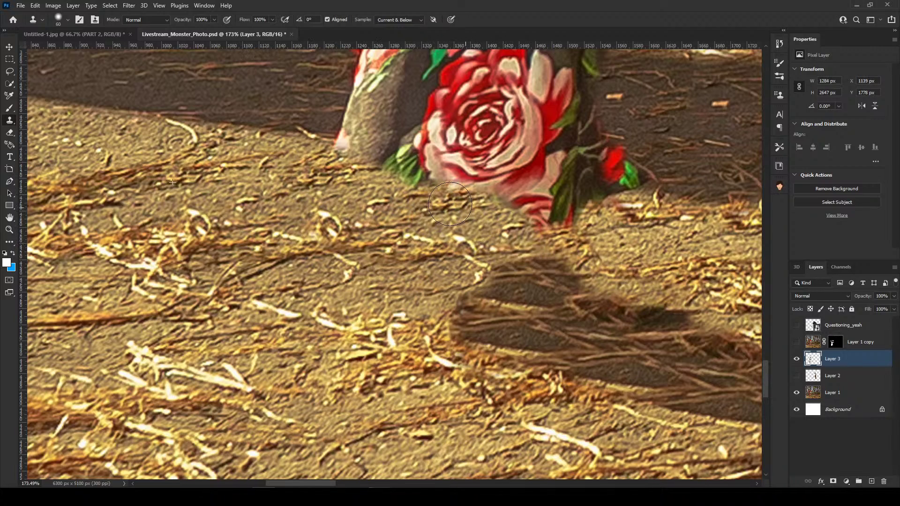
mouse_move(534, 235)
mouse_down()
mouse_move(553, 222)
mouse_move(499, 221)
mouse_move(467, 199)
mouse_move(328, 166)
mouse_move(316, 183)
mouse_up()
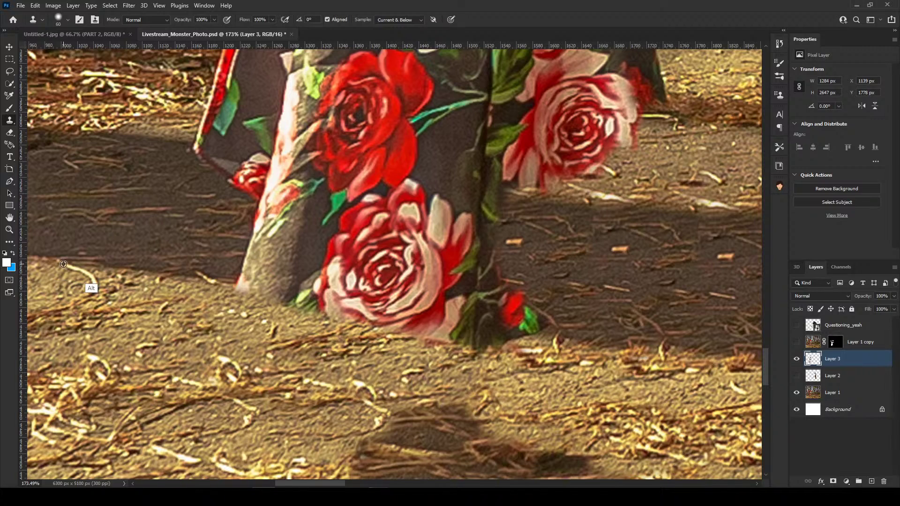
Extend the path's shadow band across the lowest large rose and dark fabric with the Clone Stamp, redoing the stroke over the middle.
mouse_move(240, 286)
mouse_down()
mouse_move(306, 317)
mouse_move(350, 324)
mouse_move(350, 313)
mouse_move(252, 271)
mouse_move(275, 249)
mouse_move(330, 273)
mouse_move(255, 221)
mouse_move(309, 246)
mouse_move(270, 199)
mouse_move(192, 174)
mouse_move(244, 176)
mouse_move(294, 231)
mouse_move(386, 271)
mouse_move(366, 306)
mouse_move(413, 335)
mouse_move(446, 335)
mouse_move(468, 353)
mouse_move(487, 338)
mouse_move(428, 313)
mouse_move(431, 323)
mouse_move(499, 331)
mouse_move(422, 311)
mouse_move(442, 264)
mouse_move(395, 248)
mouse_move(381, 215)
mouse_move(282, 173)
mouse_move(219, 175)
mouse_move(186, 146)
mouse_up()
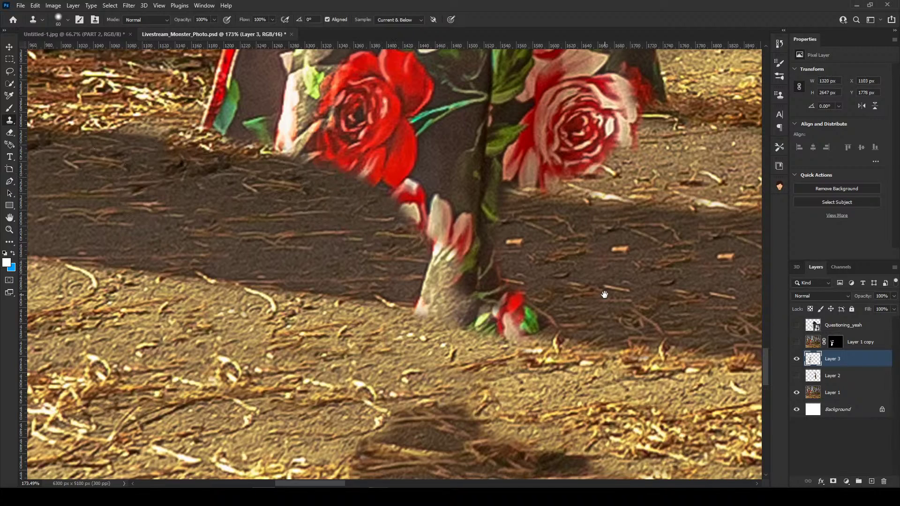
mouse_move(400, 230)
mouse_down()
mouse_move(483, 243)
mouse_move(447, 237)
mouse_up()
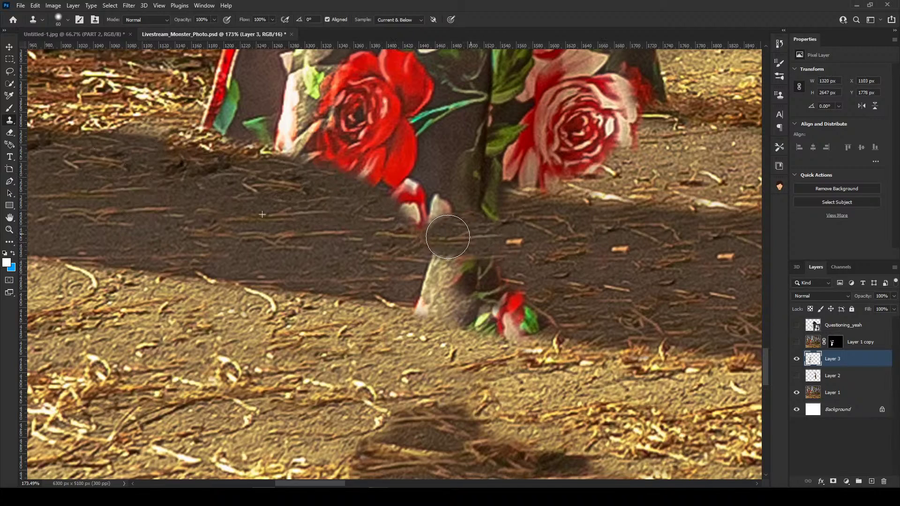
key(ctrl+z)
mouse_move(443, 262)
mouse_down()
mouse_move(390, 199)
mouse_move(355, 189)
mouse_move(335, 199)
mouse_up()
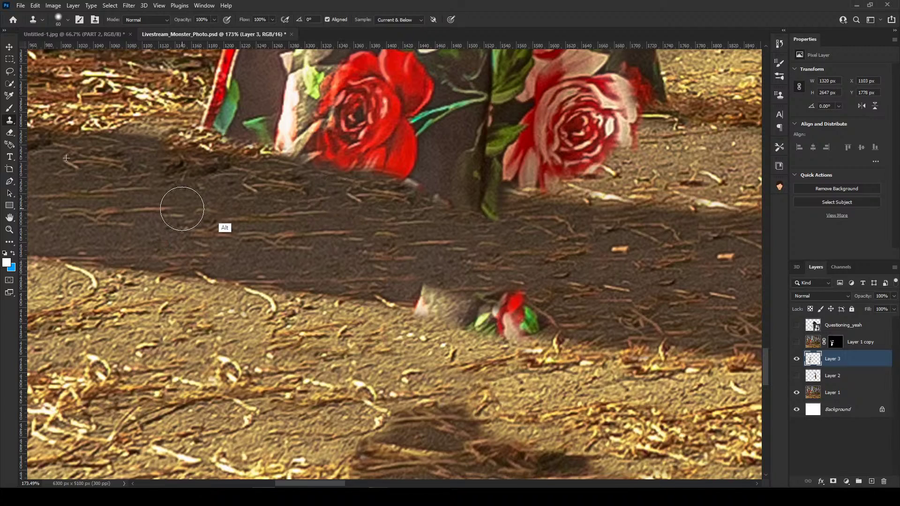
Clone out the repeated light leaf chip in the shadow band and the leftover petals and green leaf along its sunlit edge.
drag(620, 260, 615, 253)
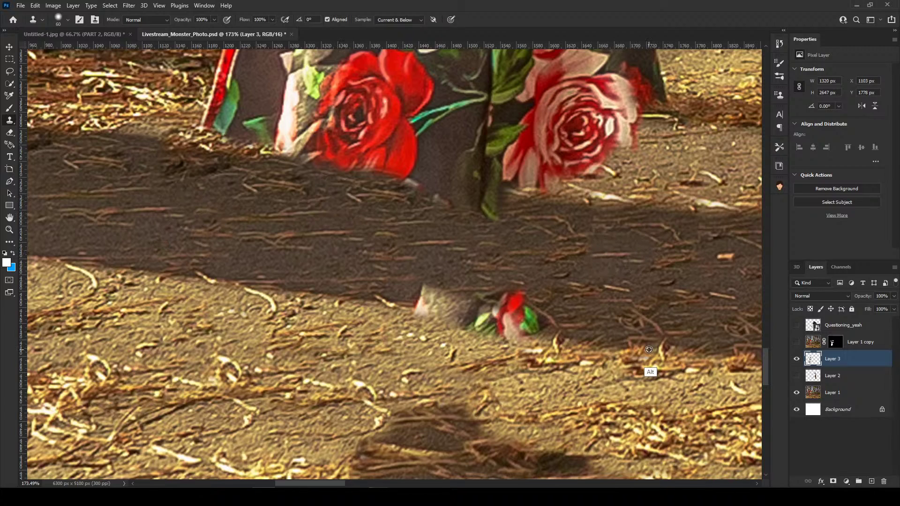
mouse_move(535, 334)
mouse_down()
mouse_move(512, 324)
mouse_move(506, 304)
mouse_move(478, 326)
mouse_move(466, 307)
mouse_move(426, 299)
mouse_up()
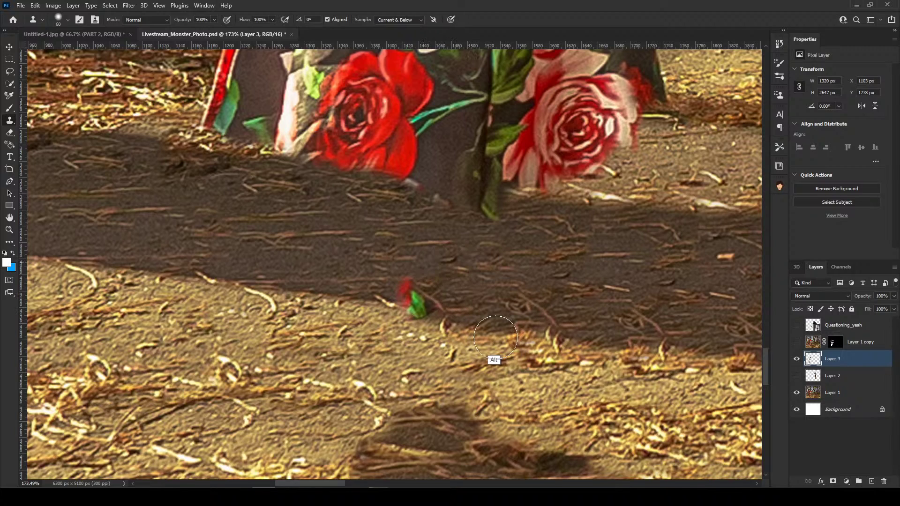
drag(416, 312, 402, 289)
Clone forest leaf litter across the lower skirt, covering the bottom roses and dark fabric up to the ribbon ends.
drag(496, 264, 487, 399)
drag(559, 302, 617, 321)
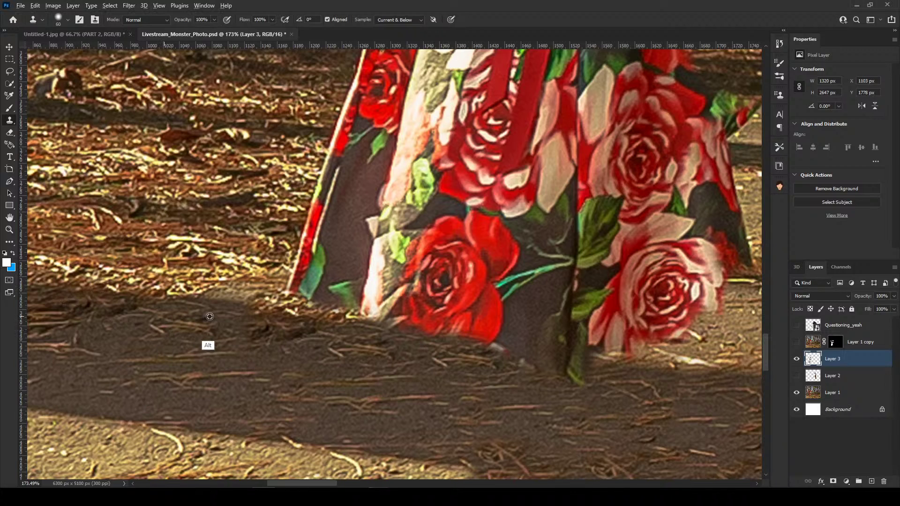
drag(594, 393, 485, 324)
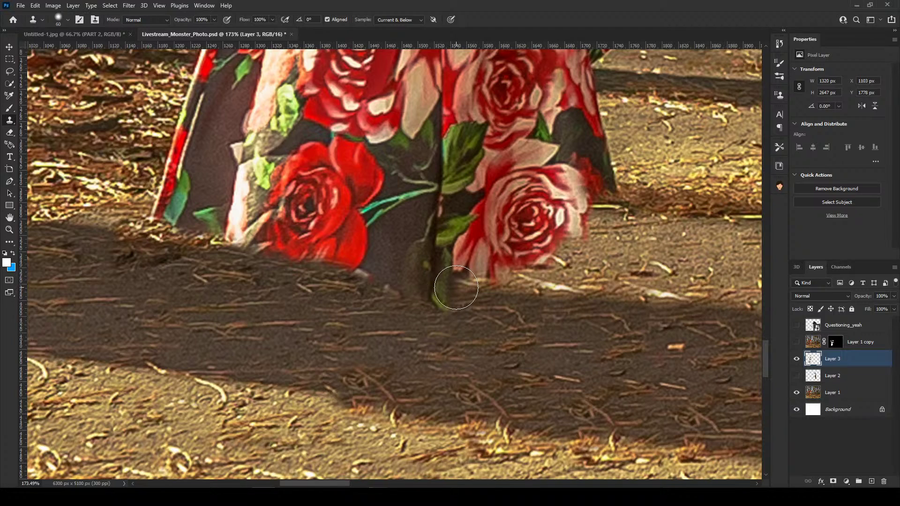
mouse_move(472, 286)
mouse_down()
mouse_move(384, 283)
mouse_move(366, 267)
mouse_move(354, 269)
mouse_move(491, 277)
mouse_move(525, 256)
mouse_move(448, 244)
mouse_move(308, 263)
mouse_move(326, 232)
mouse_move(349, 252)
mouse_move(562, 236)
mouse_move(560, 223)
mouse_move(335, 212)
mouse_move(291, 218)
mouse_move(445, 217)
mouse_move(332, 216)
mouse_move(262, 235)
mouse_move(214, 215)
mouse_move(272, 186)
mouse_move(175, 232)
mouse_move(176, 201)
mouse_move(163, 198)
mouse_move(369, 205)
mouse_up()
mouse_move(494, 220)
mouse_down()
mouse_move(547, 194)
mouse_move(464, 194)
mouse_move(427, 177)
mouse_move(352, 188)
mouse_move(343, 160)
mouse_move(326, 175)
mouse_move(593, 200)
mouse_move(577, 187)
mouse_move(536, 180)
mouse_move(599, 161)
mouse_move(521, 176)
mouse_up()
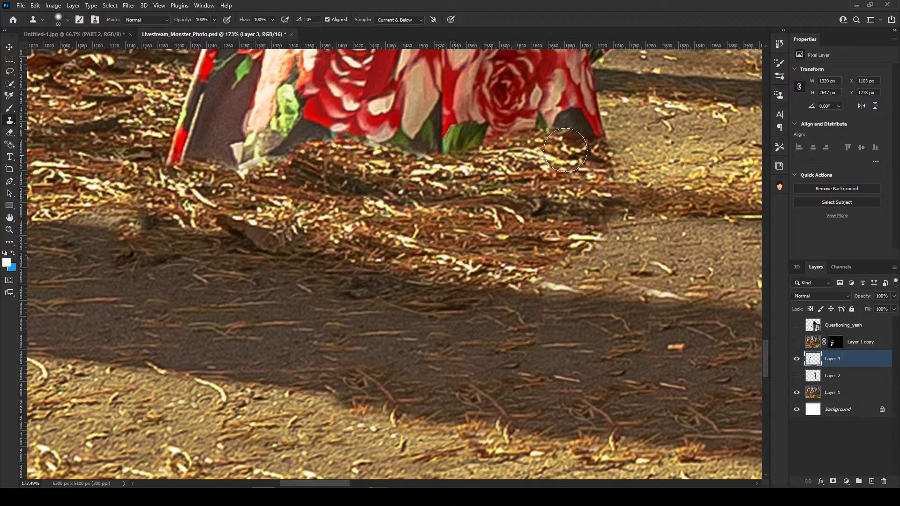
mouse_move(565, 150)
mouse_down()
mouse_move(557, 117)
mouse_move(491, 138)
mouse_move(440, 121)
mouse_move(335, 143)
mouse_move(180, 156)
mouse_move(201, 115)
mouse_move(179, 125)
mouse_move(225, 85)
mouse_move(238, 106)
mouse_up()
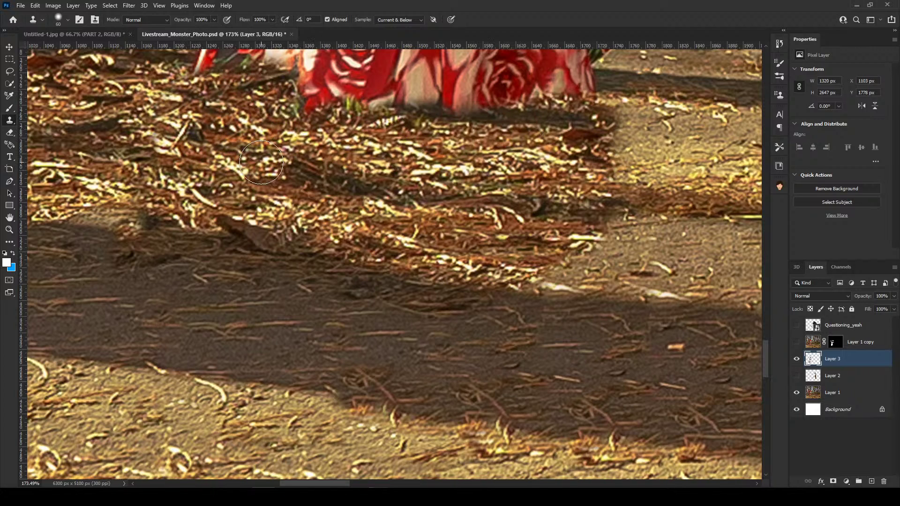
drag(261, 162, 146, 446)
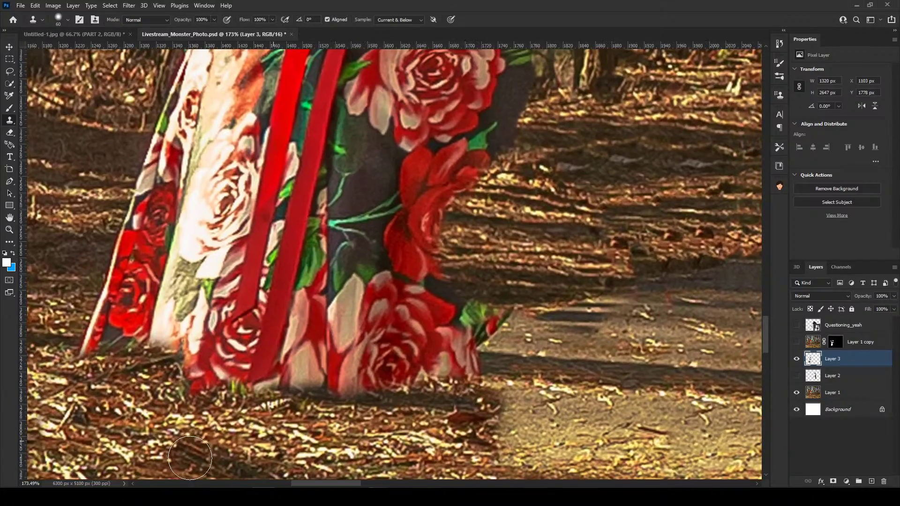
drag(150, 324, 171, 318)
Compare the photo with and without the cloning by toggling the visibility of Layer 3.
scroll(176, 310, down, 6)
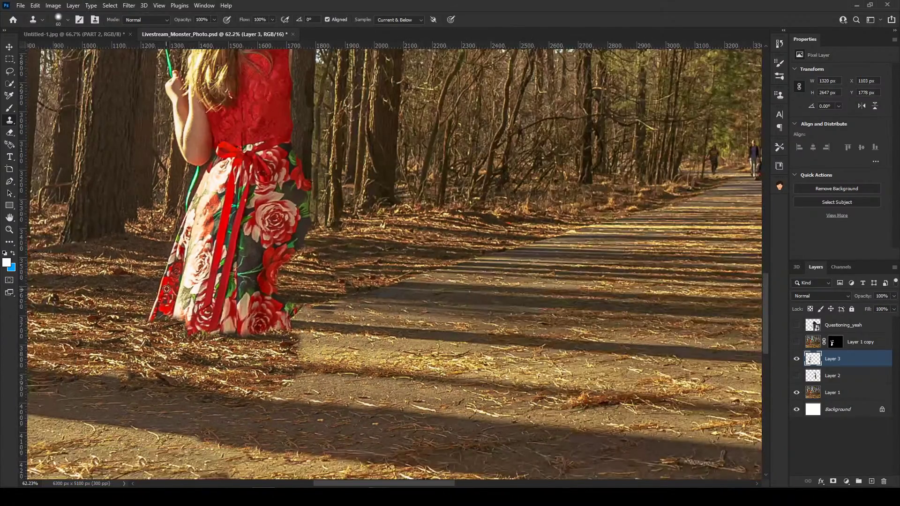
scroll(314, 343, down, 2)
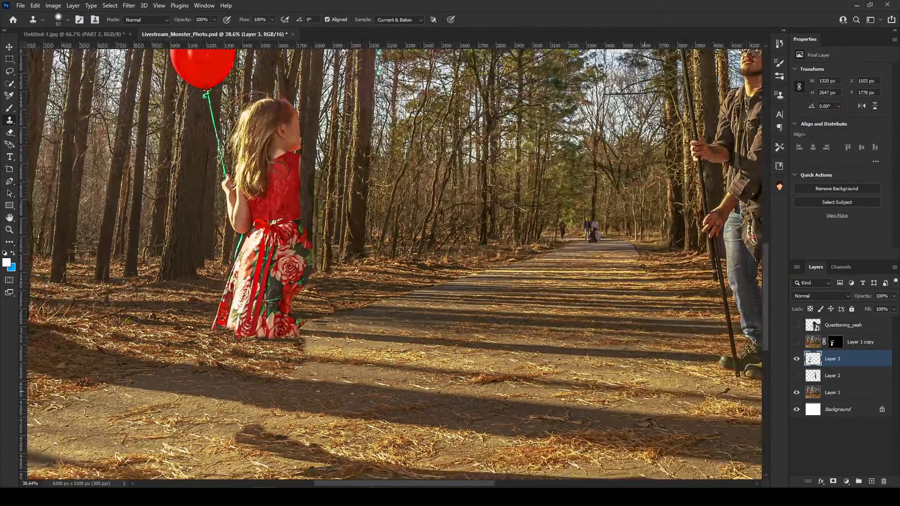
click(797, 360)
click(797, 360)
click(797, 360)
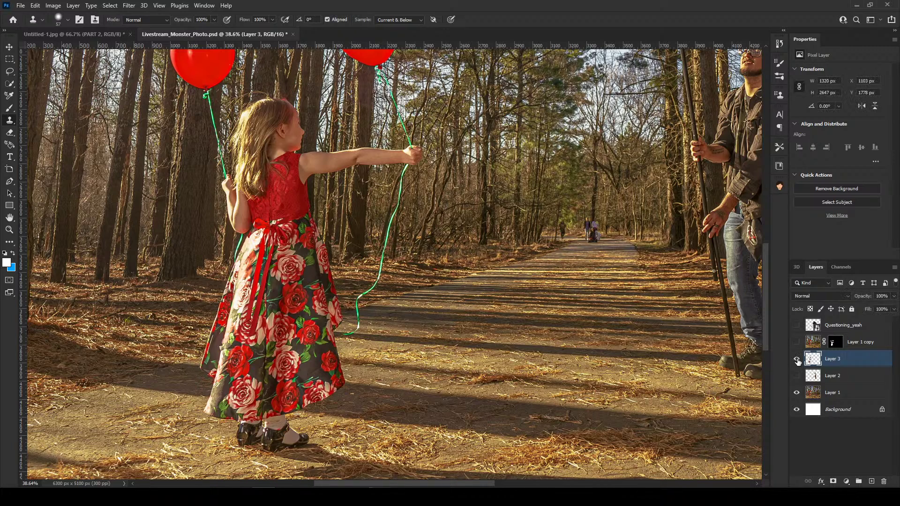
click(797, 359)
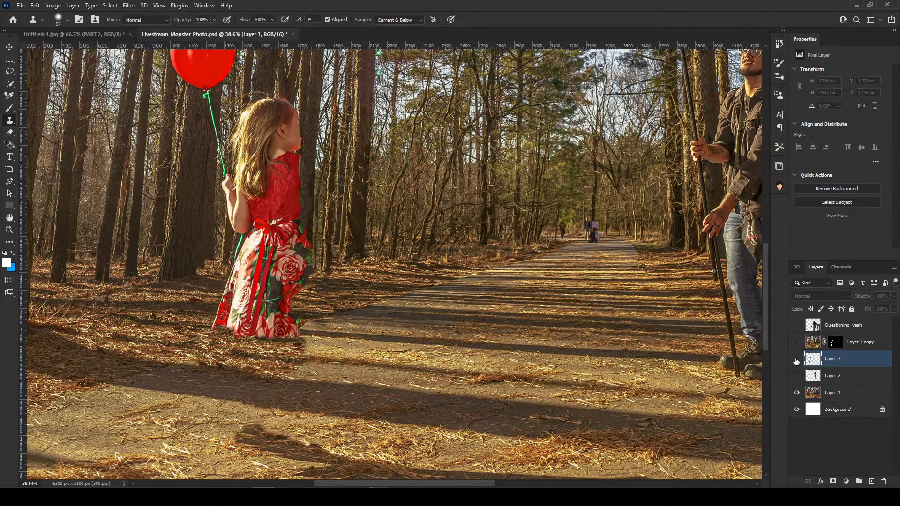
click(797, 360)
click(797, 359)
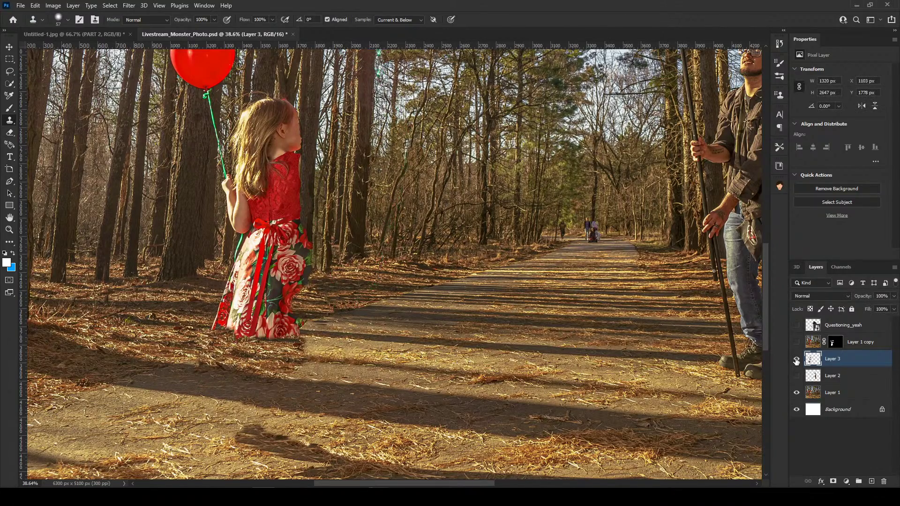
Sample the shaded leaf litter behind the girl and clone it over the skirt's rear hem corner, redoing the first stroke.
scroll(204, 328, up, 5)
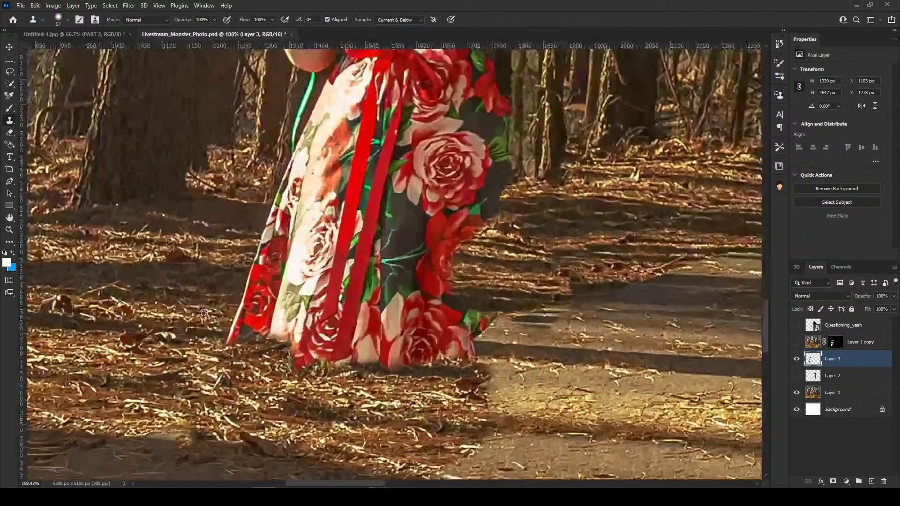
mouse_move(187, 338)
mouse_down()
mouse_move(311, 385)
mouse_move(312, 359)
mouse_up()
alt+click(317, 312)
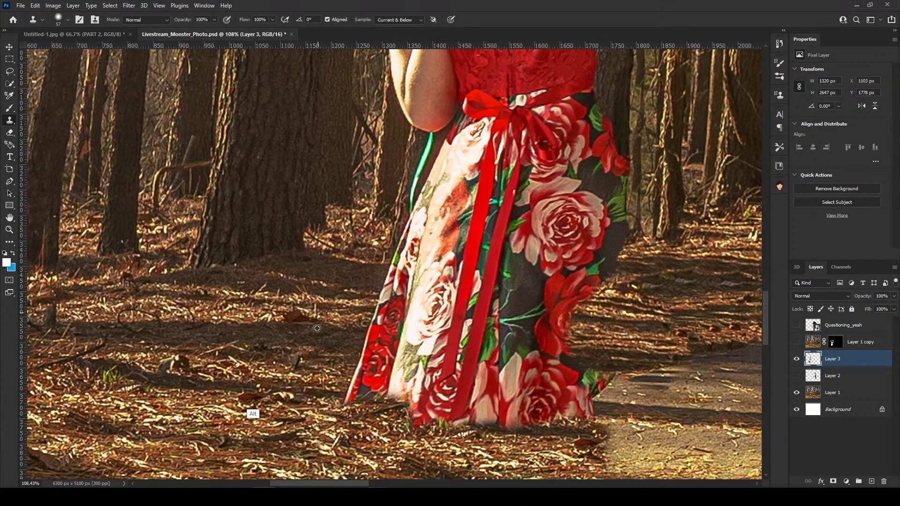
alt+click(247, 388)
click(300, 361)
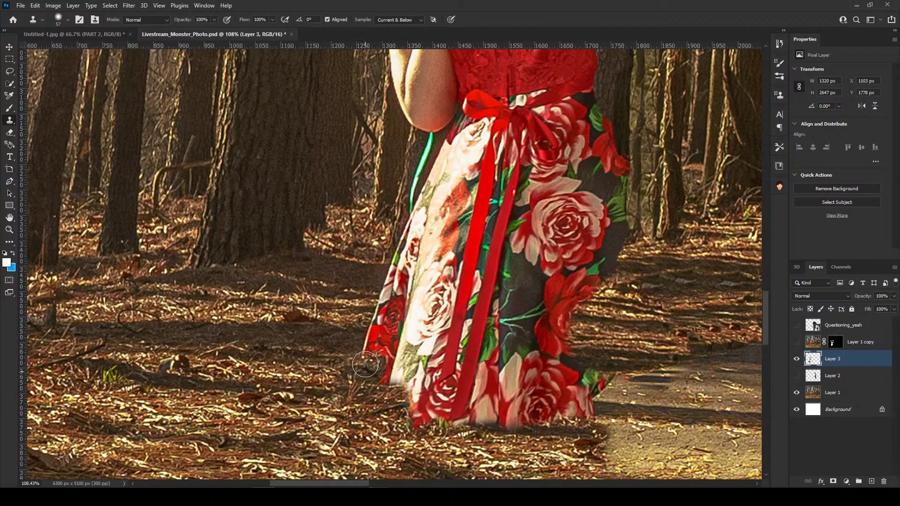
key(ctrl+z)
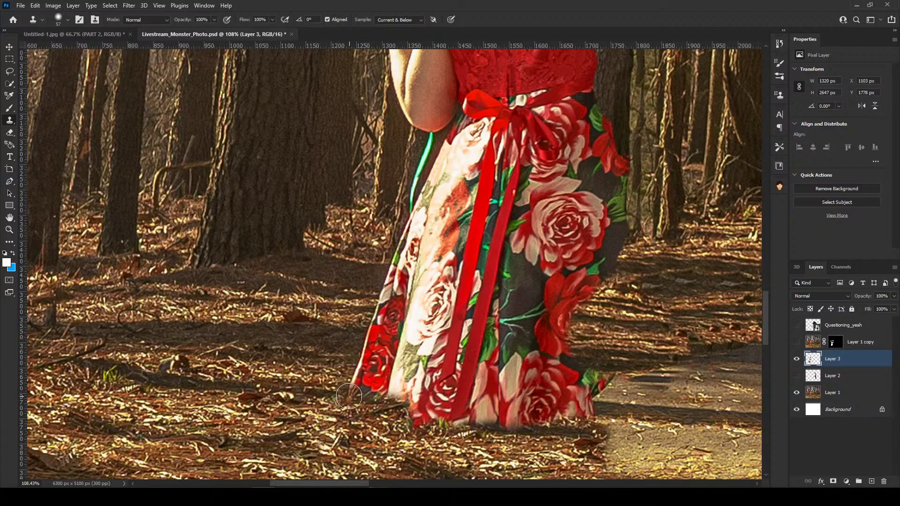
drag(366, 376, 426, 411)
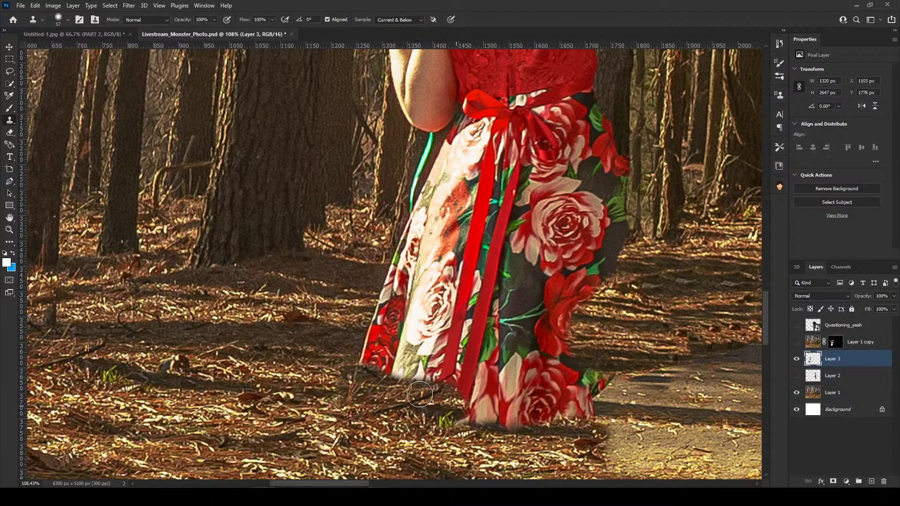
Clone sunlit leaf litter over the skirt's front hem, lower roses and ribbon ends toward the middle of the skirt, redoing the first stroke.
mouse_move(367, 366)
mouse_down()
mouse_move(392, 339)
mouse_move(410, 371)
mouse_up()
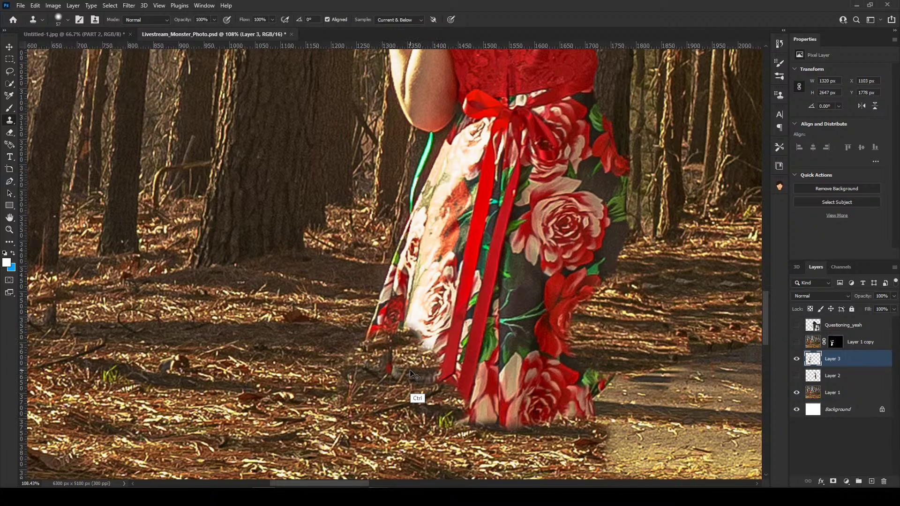
key(ctrl+z)
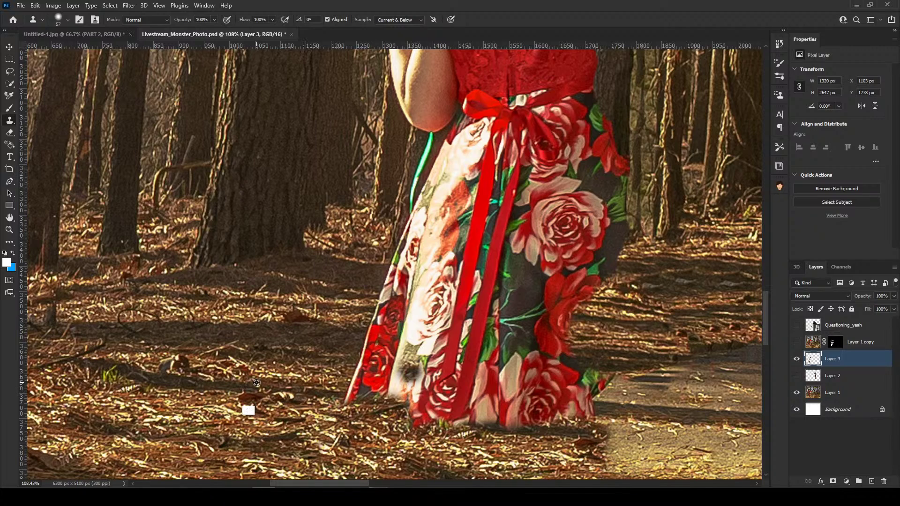
click(409, 372)
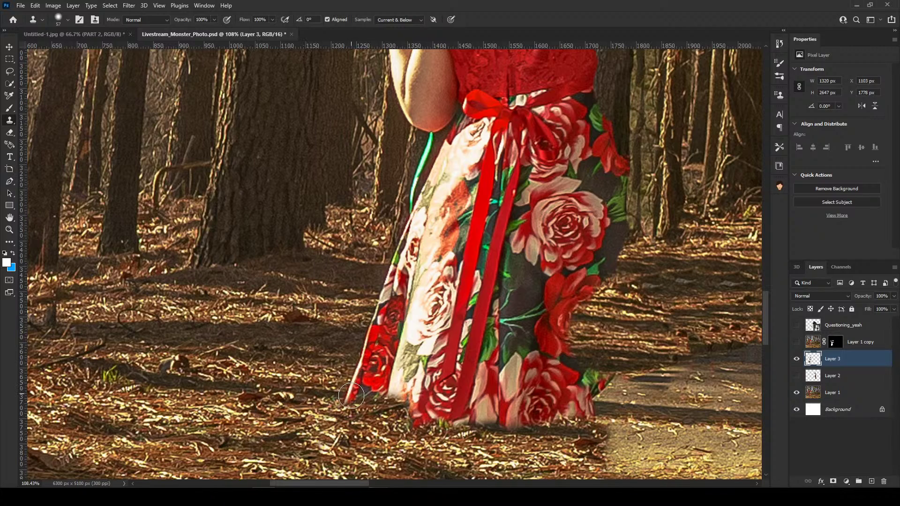
mouse_move(351, 395)
mouse_down()
mouse_move(430, 406)
mouse_move(418, 424)
mouse_move(409, 395)
mouse_move(364, 376)
mouse_move(362, 364)
mouse_move(388, 360)
mouse_move(378, 339)
mouse_move(368, 338)
mouse_move(423, 357)
mouse_move(431, 381)
mouse_move(440, 377)
mouse_move(439, 349)
mouse_move(406, 345)
mouse_move(410, 329)
mouse_move(403, 342)
mouse_move(365, 339)
mouse_move(362, 324)
mouse_move(402, 324)
mouse_move(396, 312)
mouse_move(375, 316)
mouse_move(395, 305)
mouse_move(380, 292)
mouse_move(399, 284)
mouse_move(390, 273)
mouse_move(406, 271)
mouse_move(438, 303)
mouse_move(447, 339)
mouse_move(470, 341)
mouse_move(444, 404)
mouse_up()
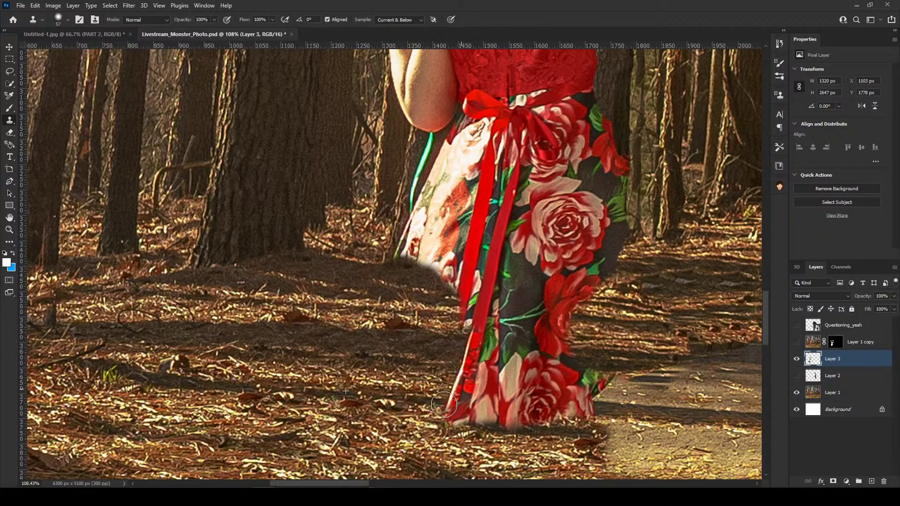
key(ctrl+z)
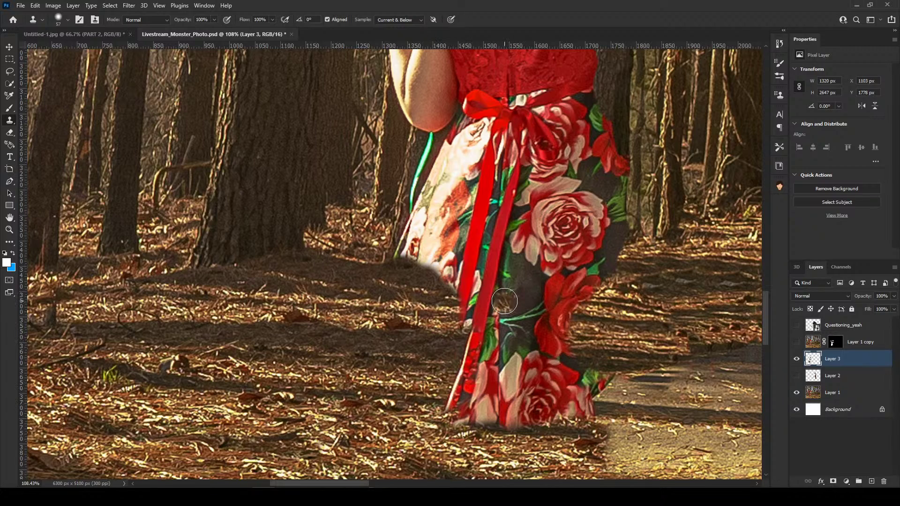
mouse_move(464, 384)
mouse_down()
mouse_move(449, 406)
mouse_move(493, 421)
mouse_move(467, 413)
mouse_move(452, 390)
mouse_move(465, 380)
mouse_move(481, 343)
mouse_move(472, 340)
mouse_move(482, 335)
mouse_move(456, 326)
mouse_move(476, 318)
mouse_move(430, 271)
mouse_move(444, 272)
mouse_move(463, 297)
mouse_move(483, 356)
mouse_move(487, 412)
mouse_move(497, 344)
mouse_move(505, 414)
mouse_move(507, 377)
mouse_up()
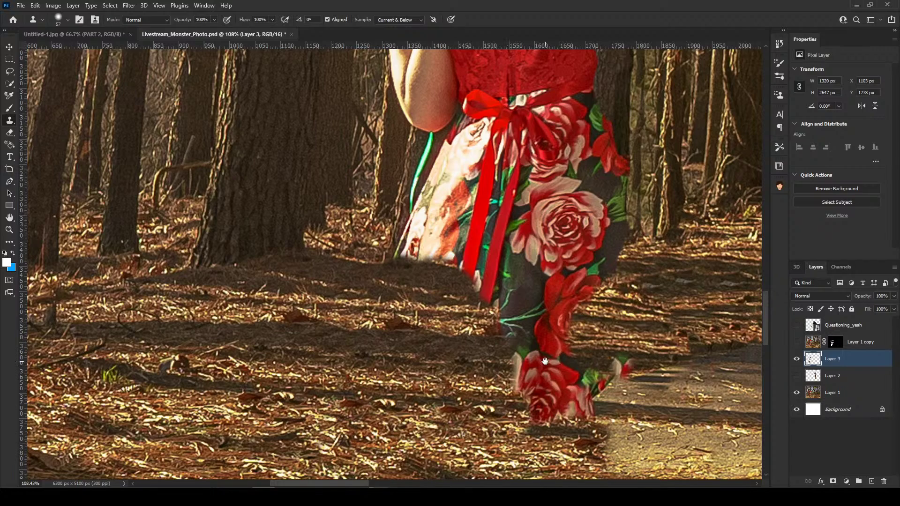
drag(544, 360, 452, 448)
mouse_move(452, 323)
mouse_down()
mouse_move(453, 393)
mouse_move(543, 373)
mouse_up()
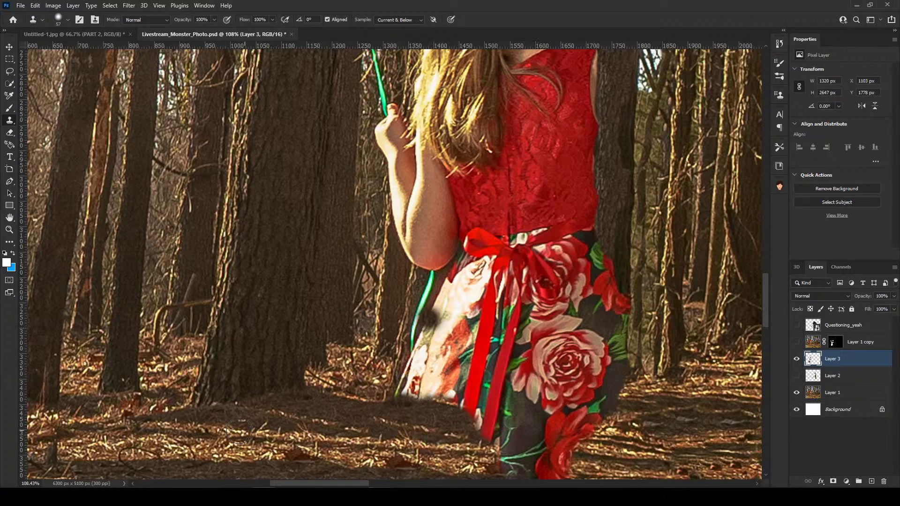
alt+click(194, 406)
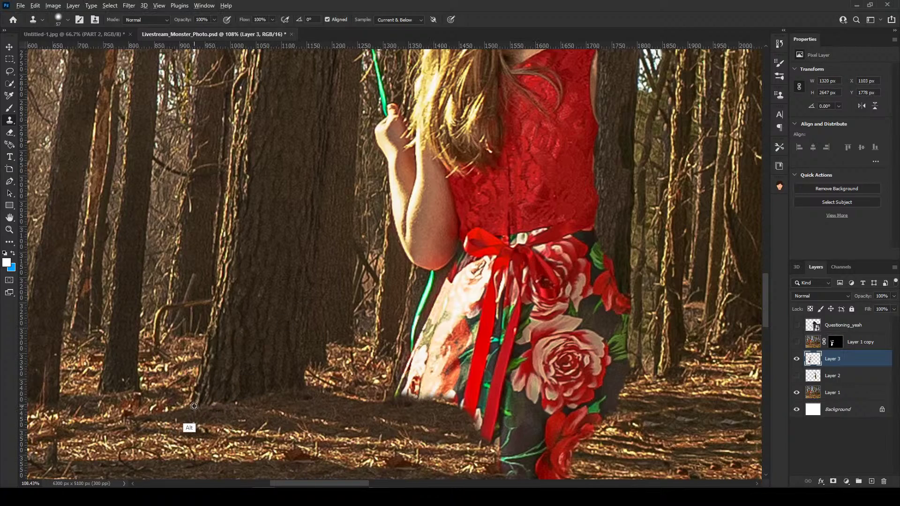
click(188, 405)
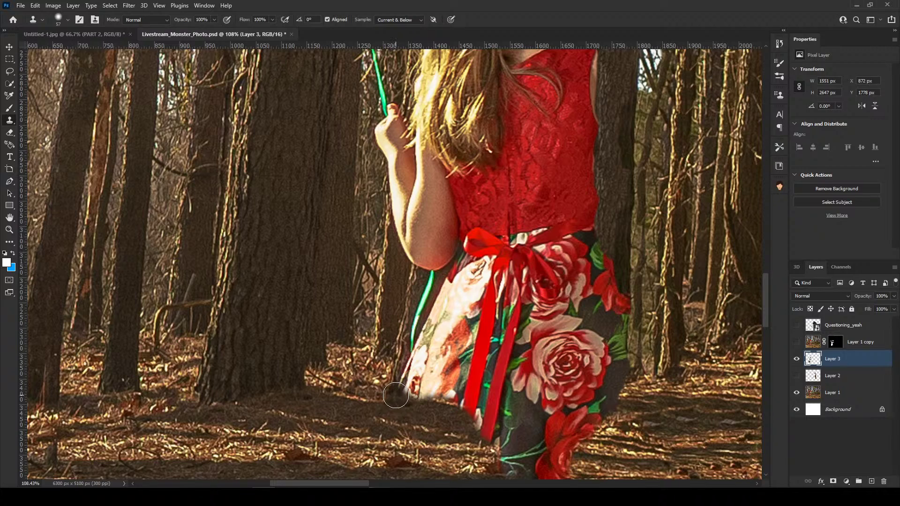
mouse_move(397, 396)
mouse_down()
mouse_move(415, 379)
mouse_move(430, 397)
mouse_up()
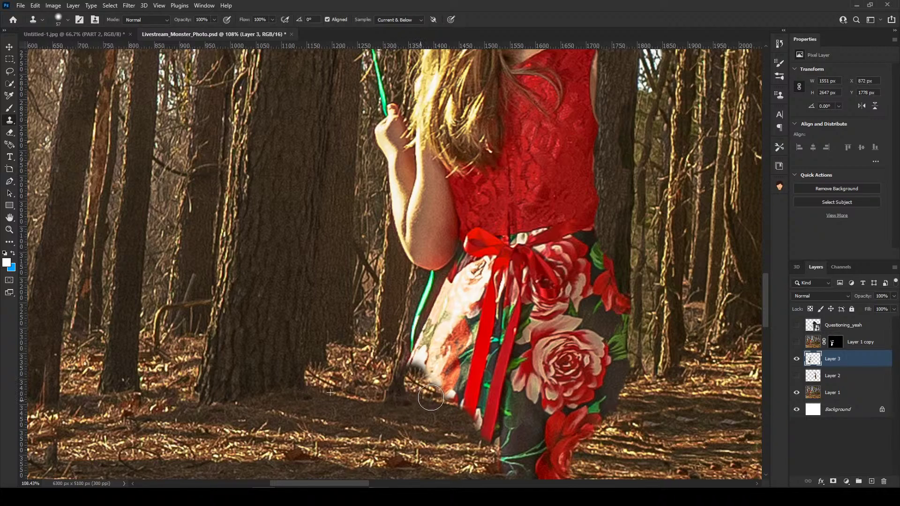
key(ctrl+z)
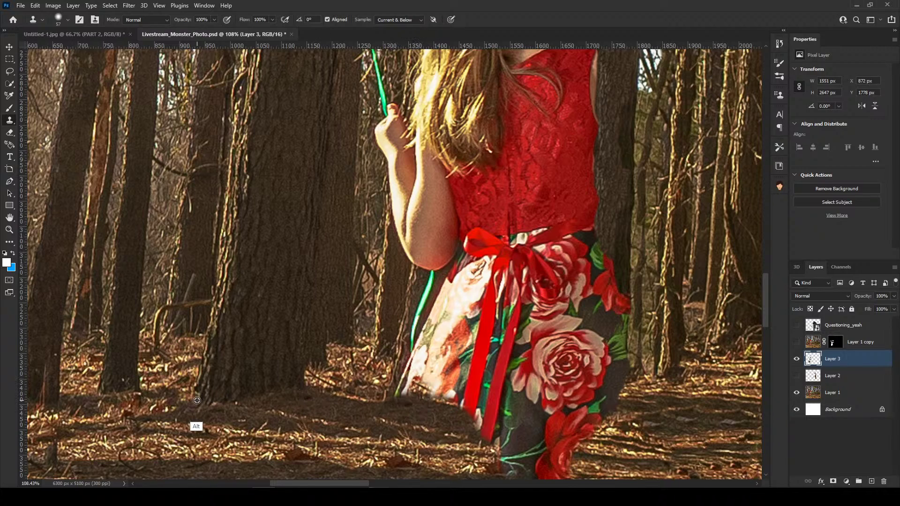
Sample the base of the large tree trunk and clone the trunk over the skirt's front, the arm, the string and half the bodice.
alt+click(197, 400)
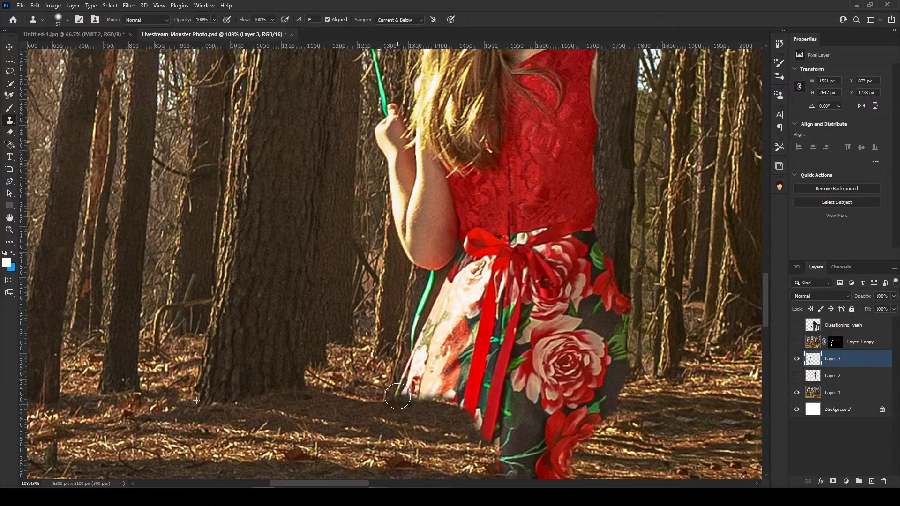
mouse_move(398, 396)
mouse_down()
mouse_move(404, 369)
mouse_move(414, 359)
mouse_move(422, 384)
mouse_move(445, 406)
mouse_move(479, 412)
mouse_move(432, 367)
mouse_move(424, 340)
mouse_move(432, 288)
mouse_move(450, 267)
mouse_move(451, 339)
mouse_move(463, 383)
mouse_move(468, 280)
mouse_move(461, 309)
mouse_move(472, 399)
mouse_move(475, 387)
mouse_move(489, 398)
mouse_move(487, 387)
mouse_move(487, 444)
mouse_move(506, 398)
mouse_move(483, 369)
mouse_move(485, 274)
mouse_move(476, 235)
mouse_move(449, 247)
mouse_move(443, 270)
mouse_move(477, 221)
mouse_move(468, 221)
mouse_move(470, 204)
mouse_move(459, 216)
mouse_move(474, 199)
mouse_move(488, 231)
mouse_move(489, 310)
mouse_move(484, 170)
mouse_move(471, 143)
mouse_move(421, 271)
mouse_move(428, 78)
mouse_move(457, 143)
mouse_move(414, 175)
mouse_move(405, 223)
mouse_move(406, 127)
mouse_move(417, 101)
mouse_move(396, 123)
mouse_move(394, 210)
mouse_move(383, 73)
mouse_move(410, 101)
mouse_up()
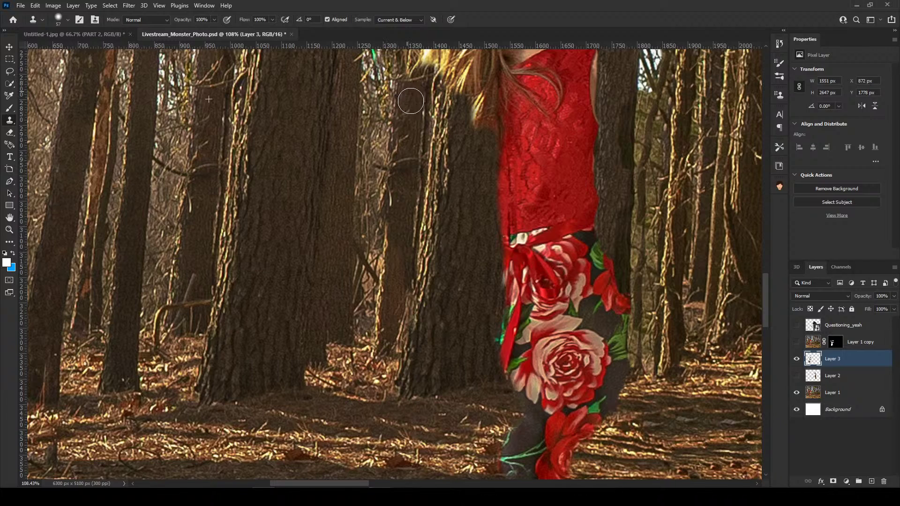
mouse_move(403, 141)
mouse_down()
mouse_move(456, 90)
mouse_move(462, 61)
mouse_move(469, 90)
mouse_move(495, 111)
mouse_move(487, 111)
mouse_move(496, 362)
mouse_up()
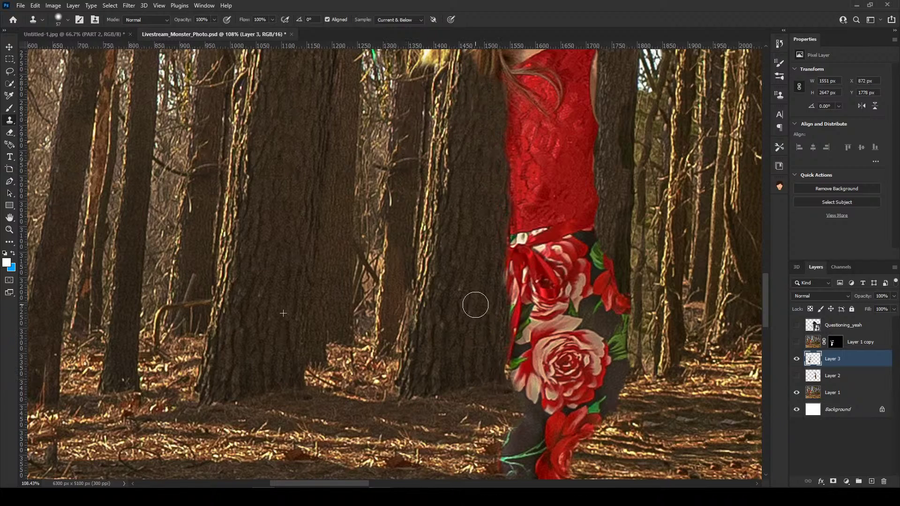
Extend the cloned trunk up over the girl's hair, redoing the first stroke, and cover the crown of her head with dark bark.
scroll(453, 282, up, 10)
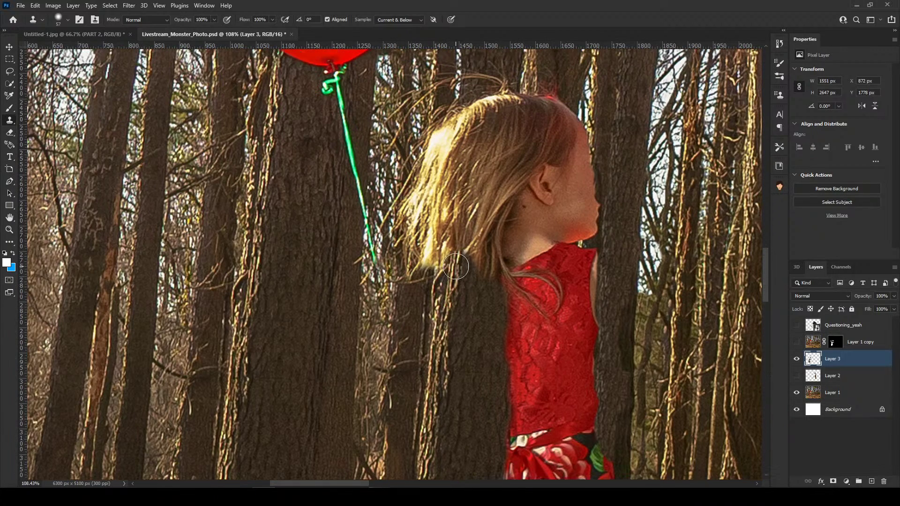
scroll(463, 271, down, 1)
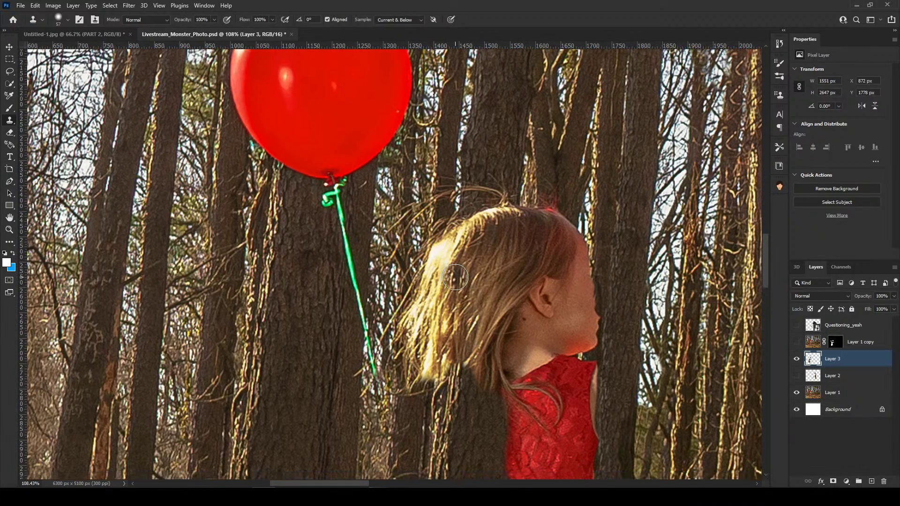
scroll(455, 277, down, 1)
mouse_move(412, 365)
mouse_down()
mouse_move(415, 373)
mouse_move(412, 291)
mouse_move(443, 234)
mouse_move(433, 214)
mouse_move(444, 92)
mouse_move(443, 100)
mouse_up()
key(ctrl+z)
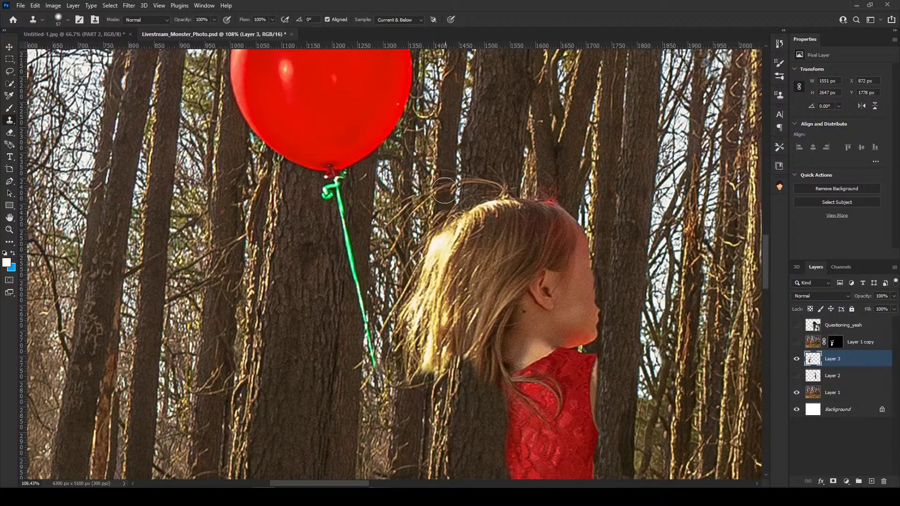
mouse_move(416, 386)
mouse_down()
mouse_move(409, 306)
mouse_move(423, 283)
mouse_move(425, 370)
mouse_move(415, 327)
mouse_move(435, 390)
mouse_move(449, 358)
mouse_move(452, 371)
mouse_move(449, 312)
mouse_move(443, 318)
mouse_move(450, 254)
mouse_move(435, 271)
mouse_move(450, 222)
mouse_move(459, 282)
mouse_move(476, 218)
mouse_move(483, 237)
mouse_move(502, 207)
mouse_move(476, 382)
mouse_move(501, 302)
mouse_move(507, 216)
mouse_move(504, 378)
mouse_move(525, 310)
mouse_move(517, 255)
mouse_up()
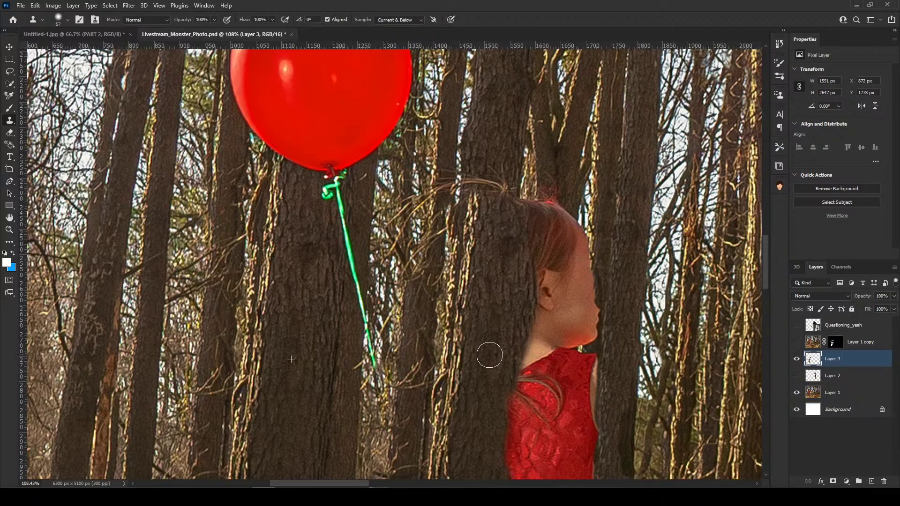
click(553, 122)
mouse_move(532, 203)
mouse_down()
mouse_move(528, 212)
mouse_move(551, 188)
mouse_up()
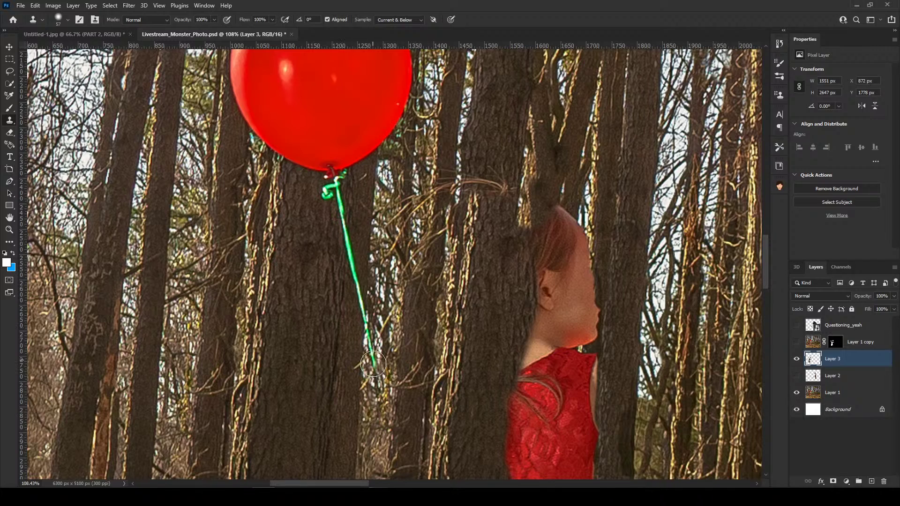
Clone tree bark over the green balloon string and its knot, continuing up into the balloon's lower edge.
drag(374, 366, 381, 325)
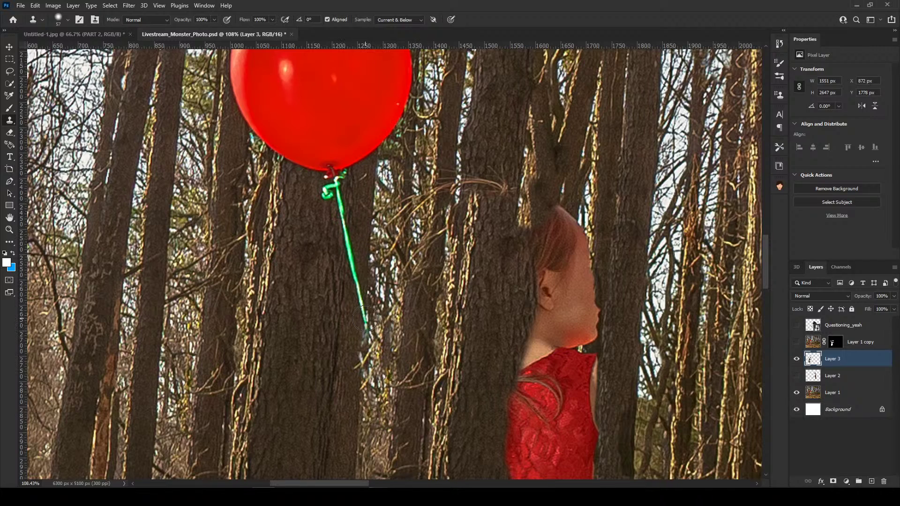
drag(365, 318, 366, 369)
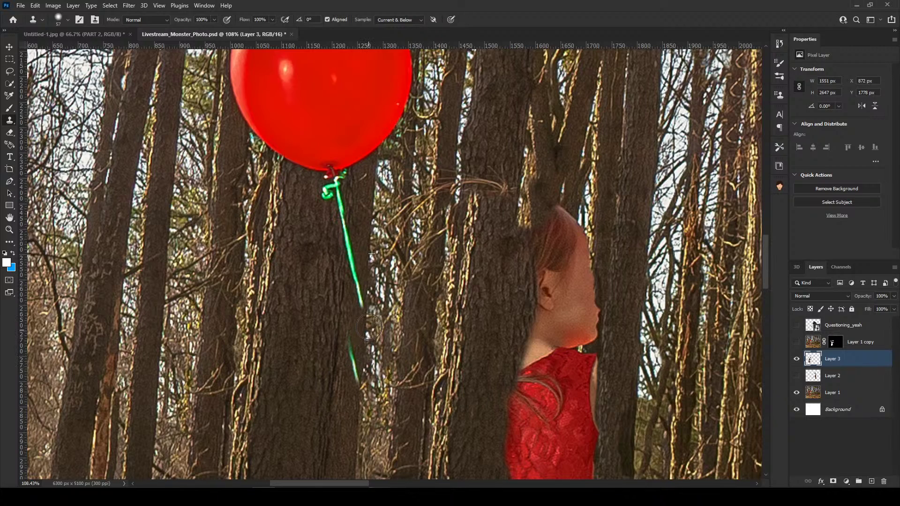
drag(369, 327, 366, 306)
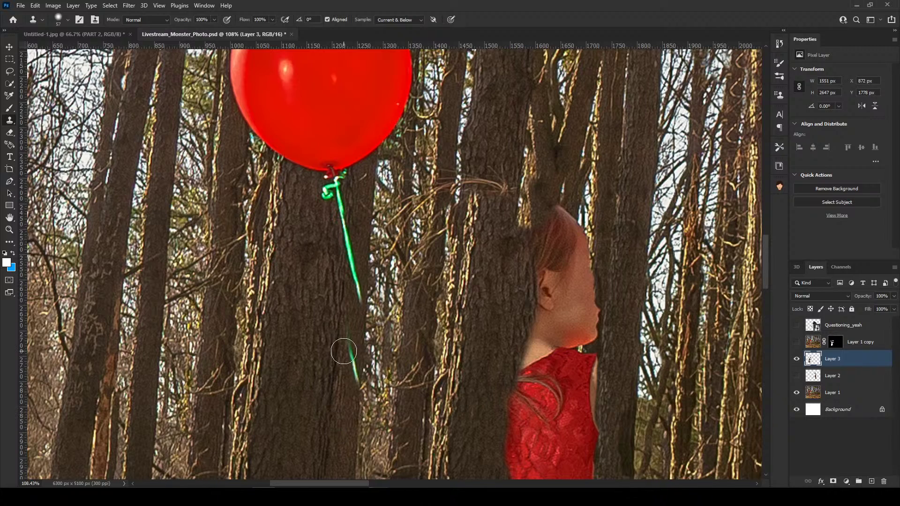
drag(344, 351, 346, 359)
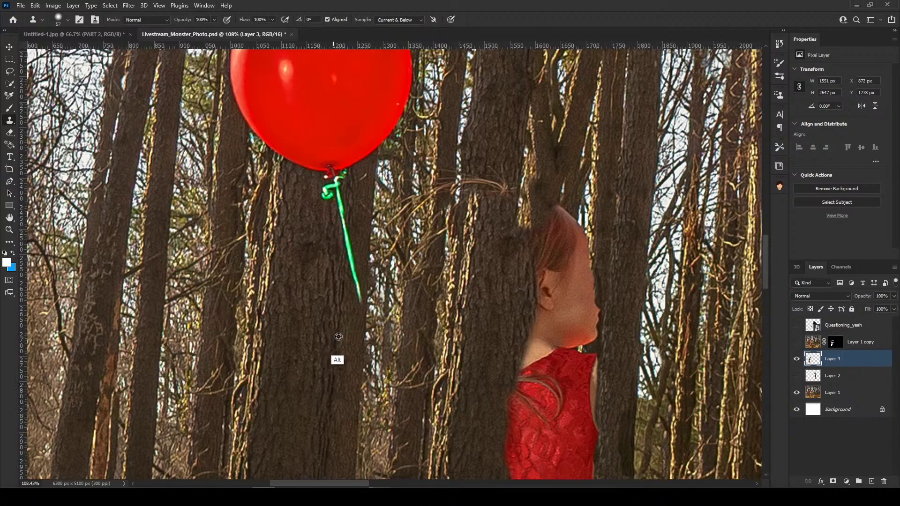
mouse_move(347, 288)
mouse_down()
mouse_move(331, 185)
mouse_move(345, 172)
mouse_move(320, 182)
mouse_up()
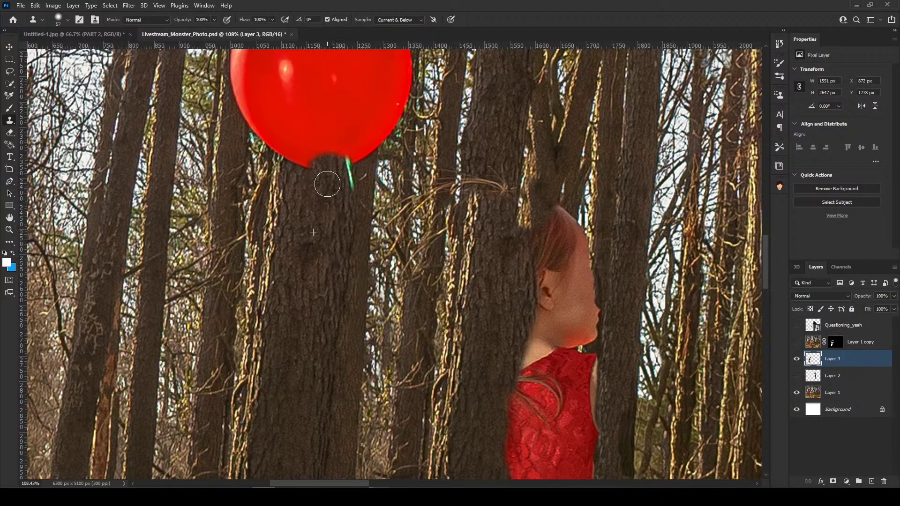
key(alt)
mouse_move(350, 186)
mouse_down()
mouse_move(351, 163)
mouse_move(336, 160)
mouse_move(336, 151)
mouse_move(358, 158)
mouse_move(363, 148)
mouse_move(339, 157)
mouse_up()
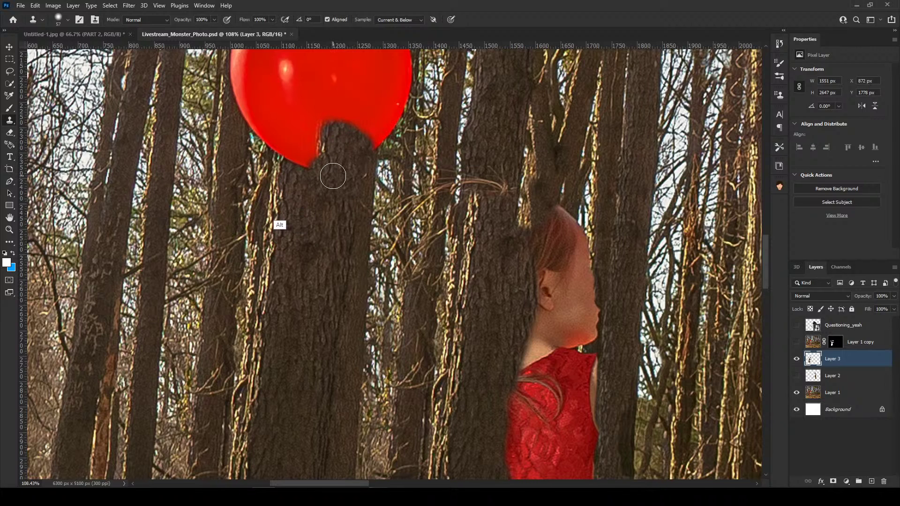
Clone the trunk down over the balloon's top and the neighbouring trunk edge and vines over its side nearest the girl.
drag(298, 344, 297, 377)
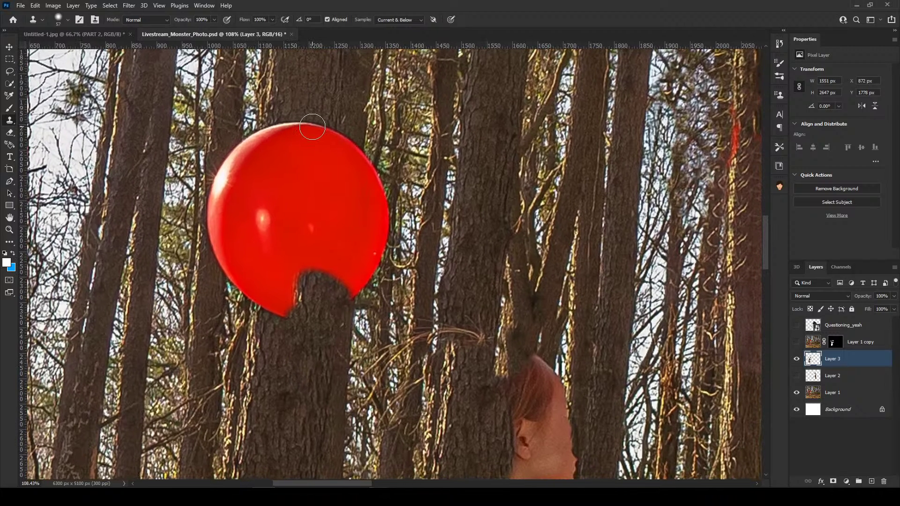
mouse_move(314, 126)
mouse_down()
mouse_move(277, 130)
mouse_move(319, 123)
mouse_move(324, 133)
mouse_move(300, 160)
mouse_move(284, 138)
mouse_move(277, 152)
mouse_move(281, 106)
mouse_move(275, 118)
mouse_move(285, 148)
mouse_move(326, 149)
mouse_up()
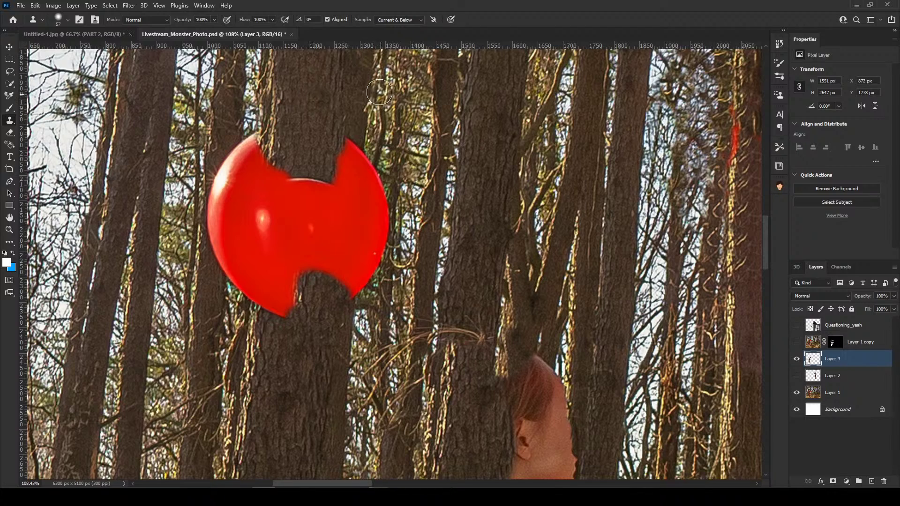
alt+click(372, 76)
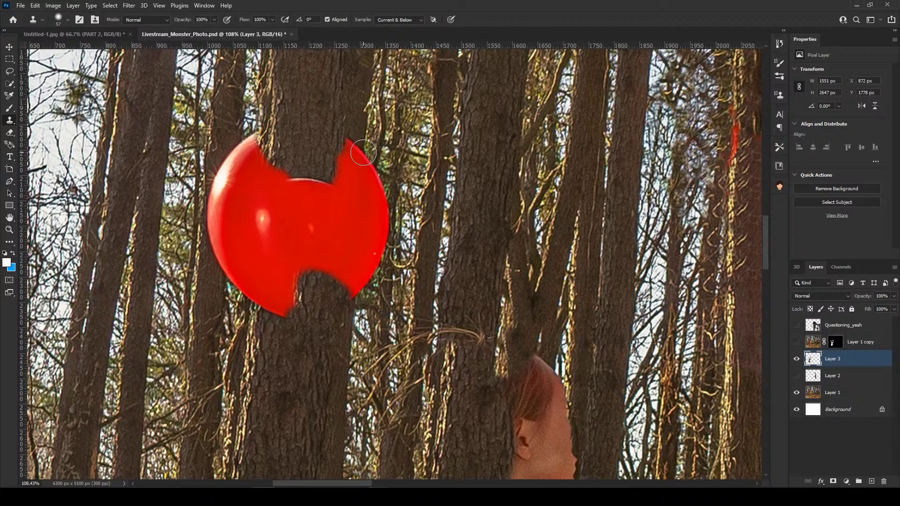
mouse_move(363, 152)
mouse_down()
mouse_move(382, 181)
mouse_move(388, 237)
mouse_move(385, 206)
mouse_move(375, 209)
mouse_move(377, 175)
mouse_up()
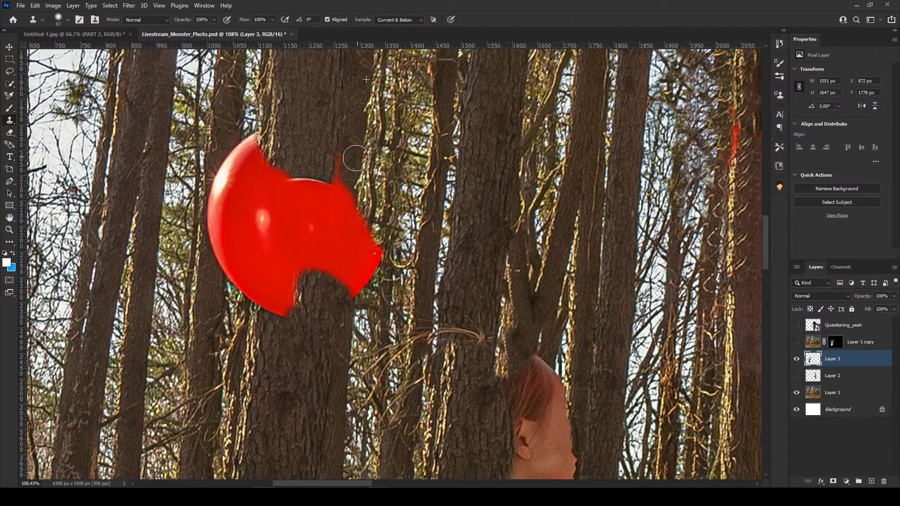
drag(385, 238, 384, 251)
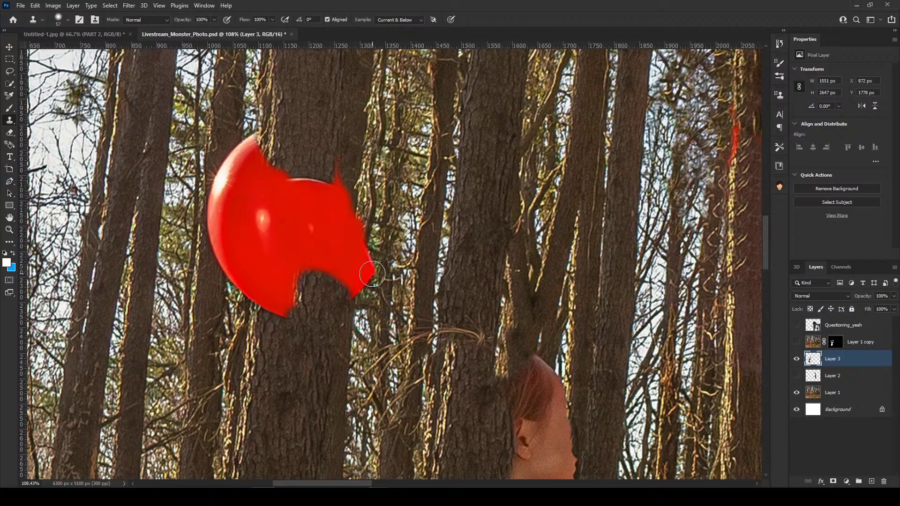
drag(373, 271, 365, 299)
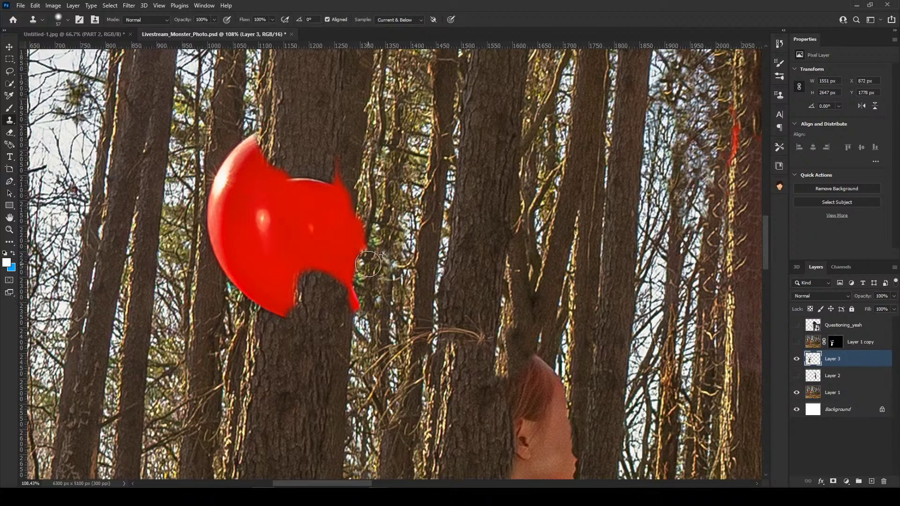
Sample bark below the balloon and clone it upward over the balloon's lower middle and the red remnants along the trunk edge.
alt+click(351, 341)
alt+click(352, 348)
click(355, 310)
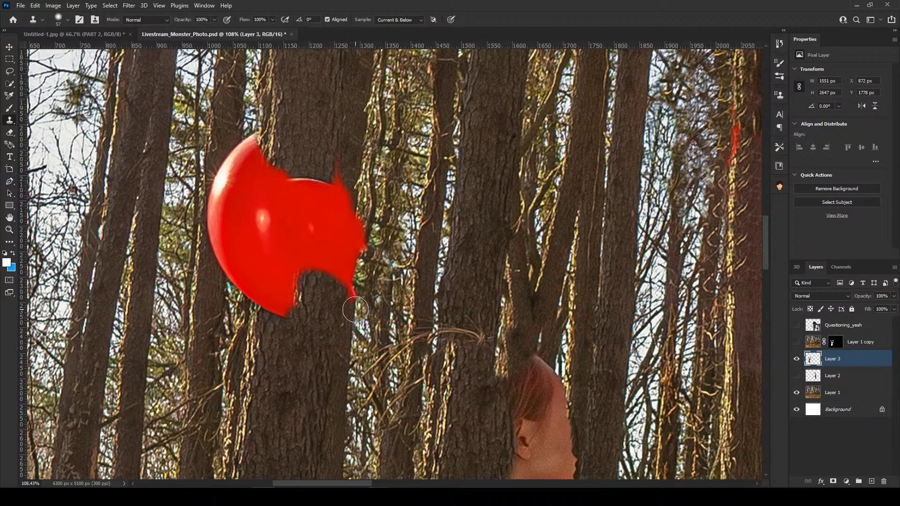
mouse_move(354, 298)
mouse_down()
mouse_move(319, 277)
mouse_move(312, 312)
mouse_move(291, 313)
mouse_move(294, 298)
mouse_move(284, 315)
mouse_move(277, 306)
mouse_move(291, 291)
mouse_up()
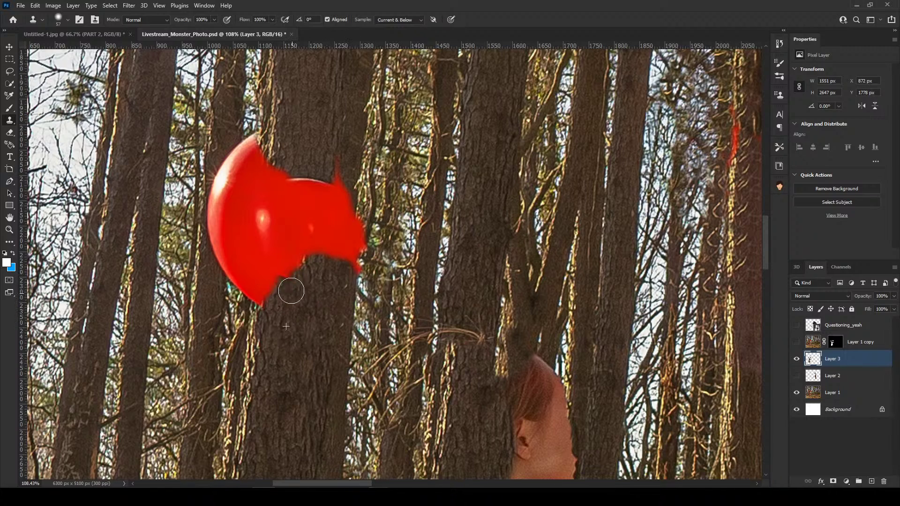
mouse_move(275, 306)
mouse_down()
mouse_move(284, 273)
mouse_move(285, 304)
mouse_up()
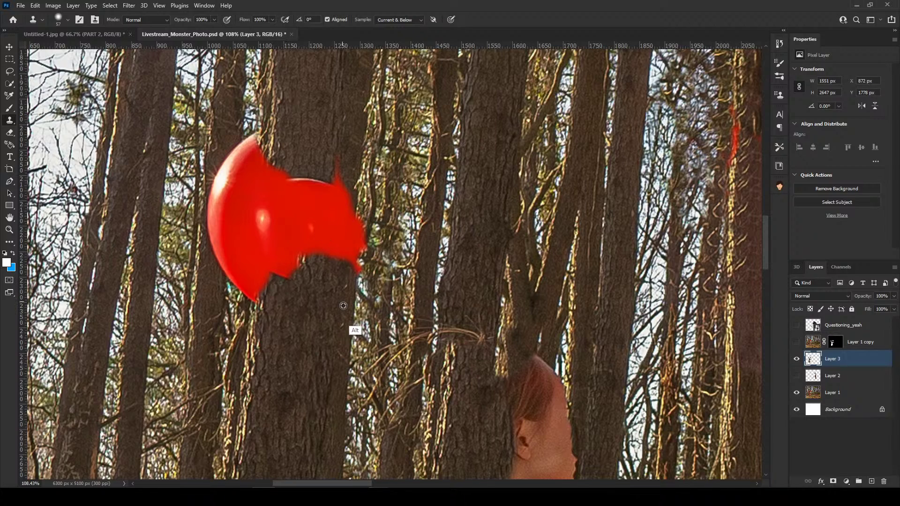
click(358, 269)
mouse_move(358, 269)
mouse_down()
mouse_move(361, 239)
mouse_move(336, 265)
mouse_move(309, 264)
mouse_move(295, 286)
mouse_move(293, 269)
mouse_move(282, 269)
mouse_move(275, 293)
mouse_move(289, 282)
mouse_up()
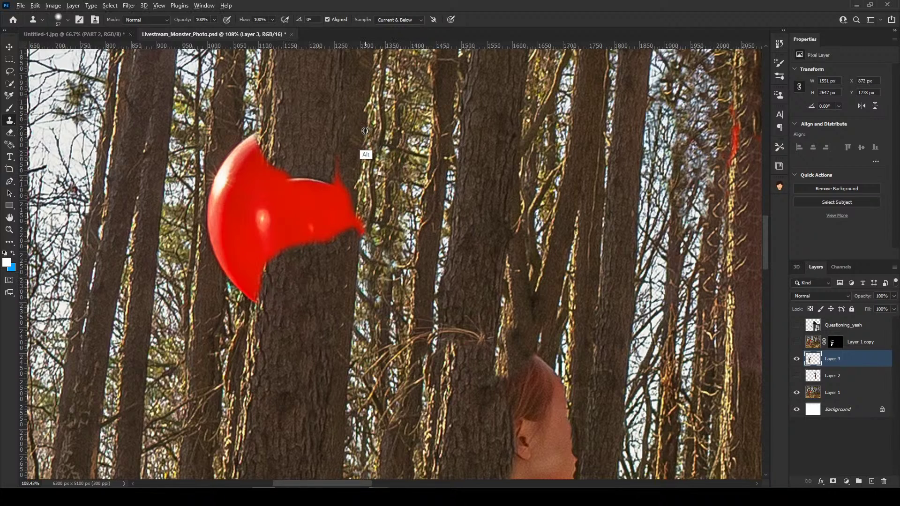
Clone trunk bark over the balloon's middle, then extend the thinner neighbouring trunk and its vines down over the balloon's upper part.
mouse_move(361, 219)
mouse_down()
mouse_move(335, 163)
mouse_move(329, 200)
mouse_move(341, 226)
mouse_move(333, 234)
mouse_move(312, 218)
mouse_move(313, 185)
mouse_move(308, 245)
mouse_move(293, 182)
mouse_move(286, 250)
mouse_move(284, 185)
mouse_up()
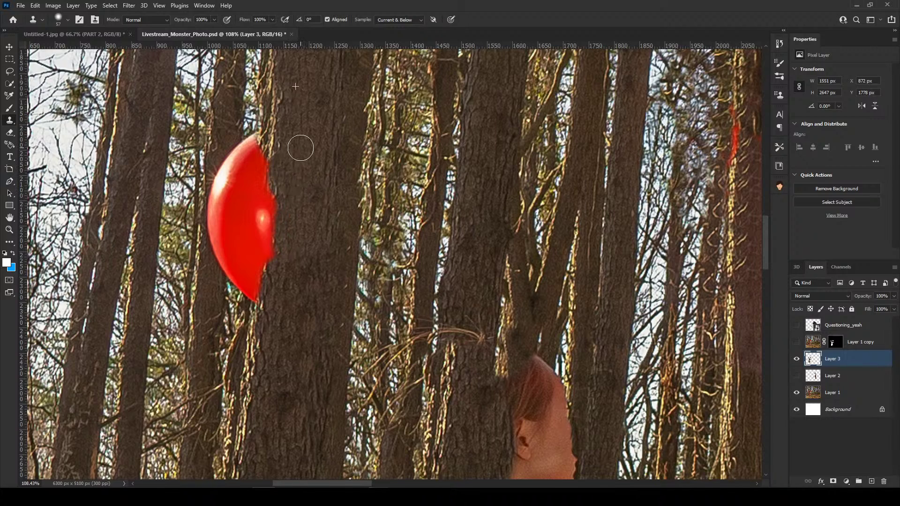
click(278, 69)
alt+click(244, 83)
mouse_move(244, 142)
mouse_down()
mouse_move(226, 169)
mouse_move(245, 136)
mouse_move(215, 210)
mouse_move(256, 153)
mouse_move(252, 178)
mouse_move(267, 178)
mouse_move(263, 191)
mouse_move(279, 207)
mouse_move(282, 231)
mouse_move(270, 230)
mouse_move(265, 196)
mouse_up()
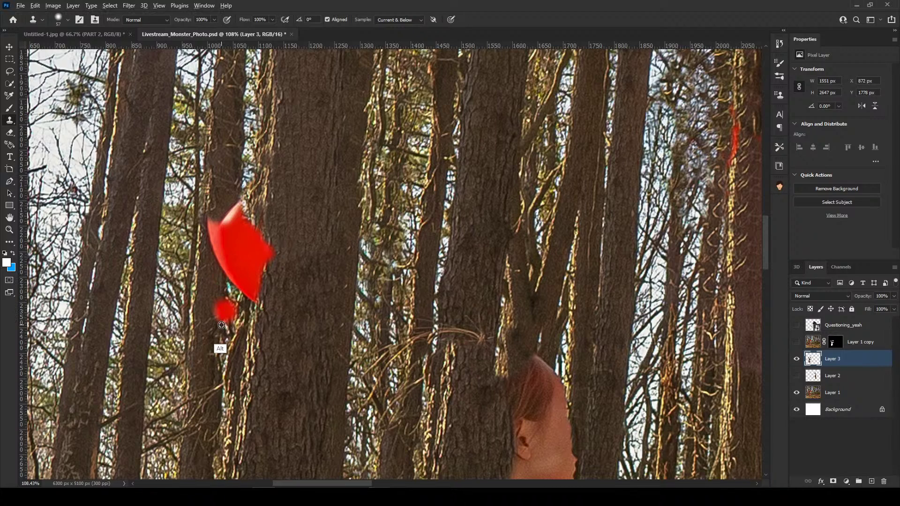
Sample the thinner trunk below the balloon and clone it over the balloon's lower outer part, redoing the misplaced dabs.
alt+click(220, 351)
drag(226, 277, 226, 274)
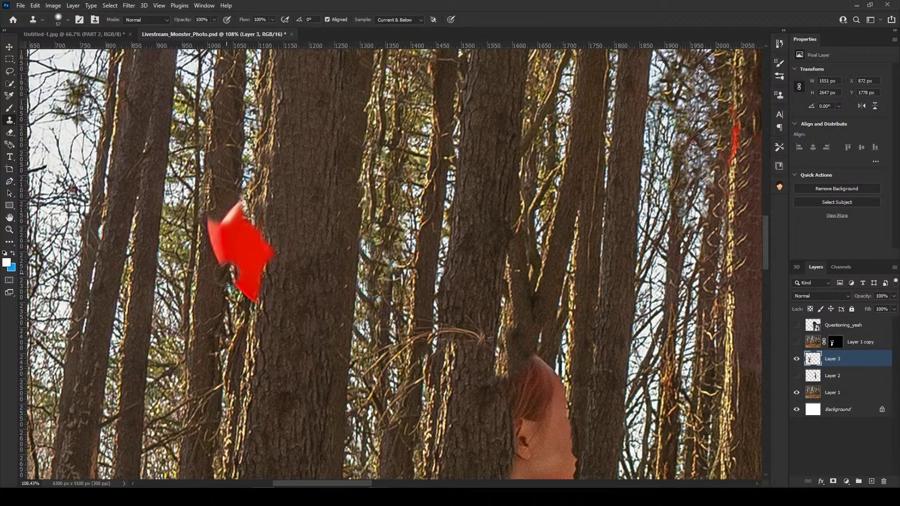
click(223, 241)
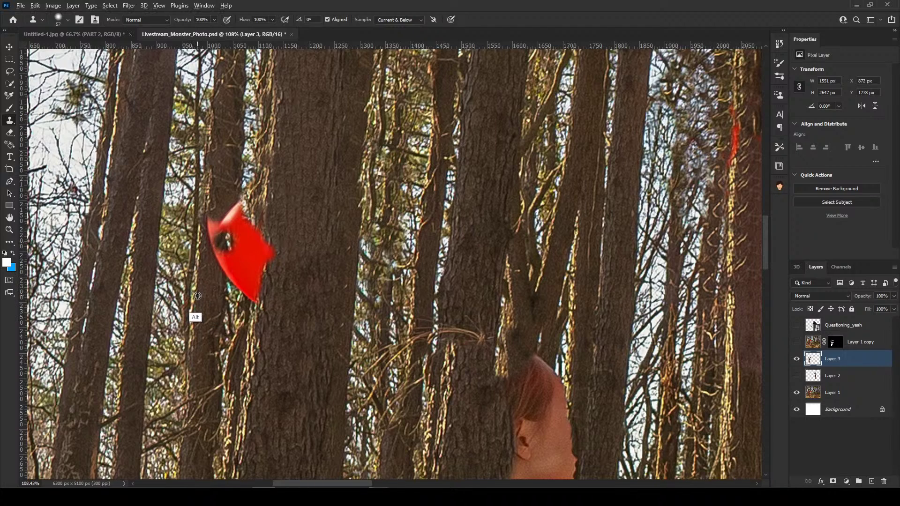
key(ctrl+z)
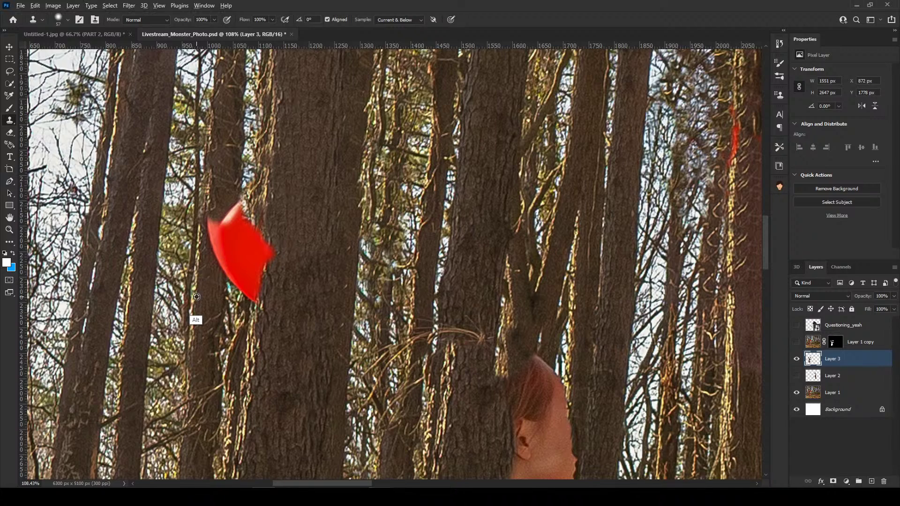
mouse_move(213, 223)
mouse_down()
mouse_move(232, 275)
mouse_move(237, 208)
mouse_move(232, 245)
mouse_up()
drag(239, 284, 236, 220)
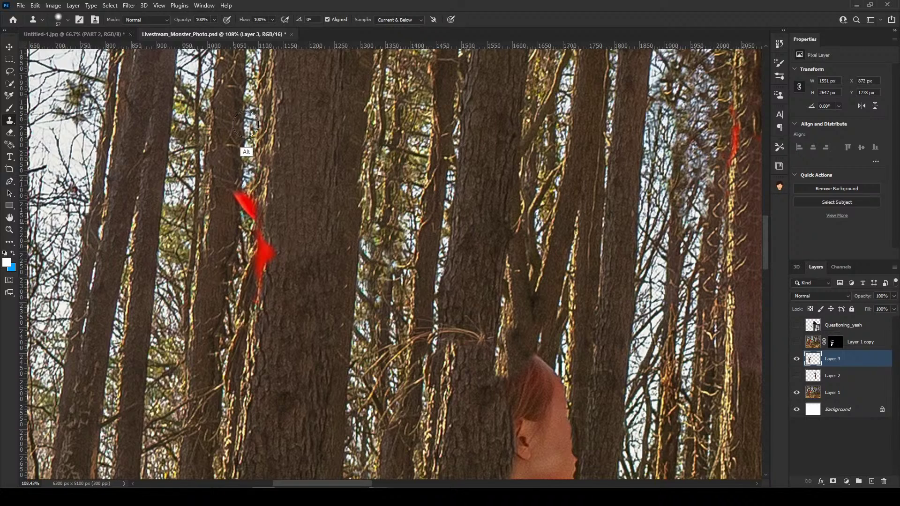
key(ctrl+z)
click(241, 193)
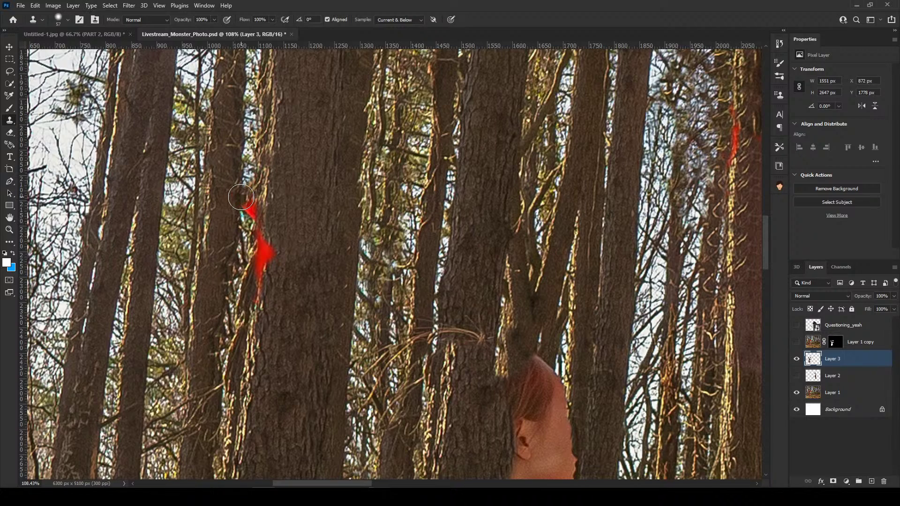
key(ctrl+z)
click(238, 188)
key(ctrl+z)
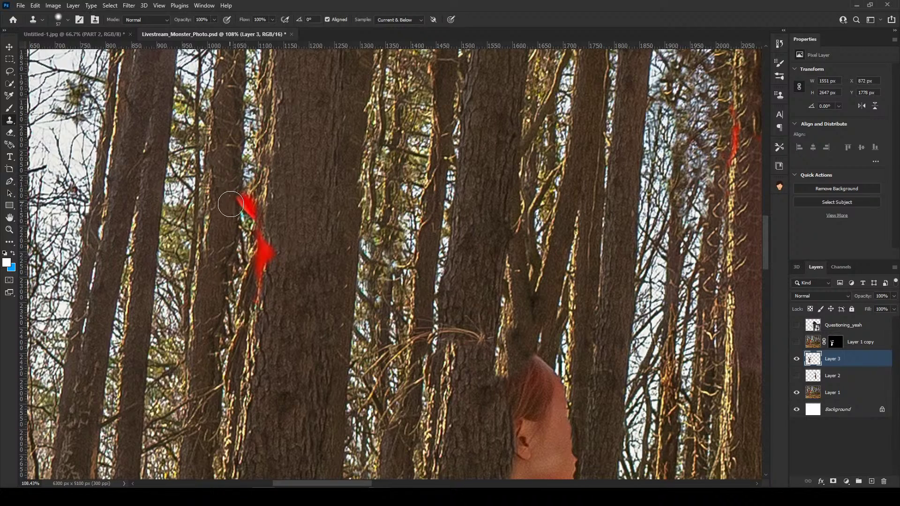
Clone the thinner trunk's edge over the upper red balloon remnant and compare with the original by toggling Layer 3's visibility.
alt+click(244, 173)
click(241, 199)
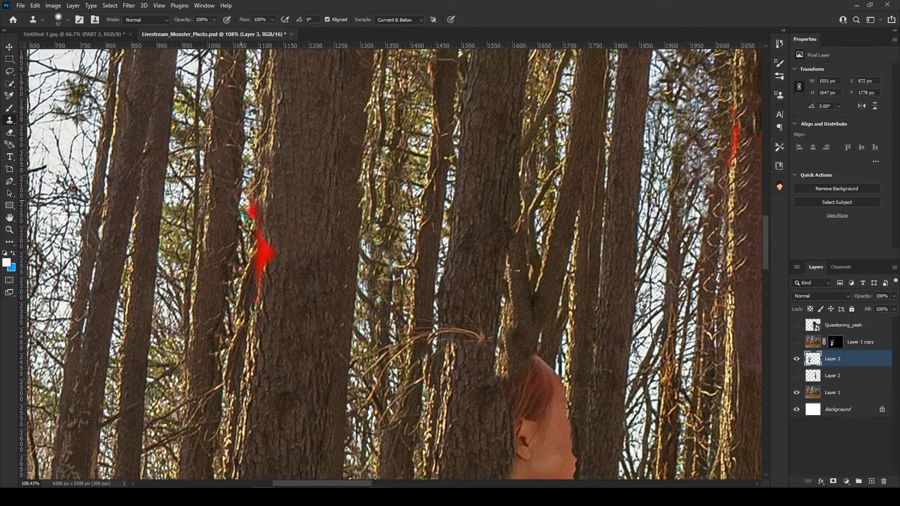
mouse_move(241, 200)
mouse_down()
mouse_move(244, 216)
mouse_move(234, 214)
mouse_up()
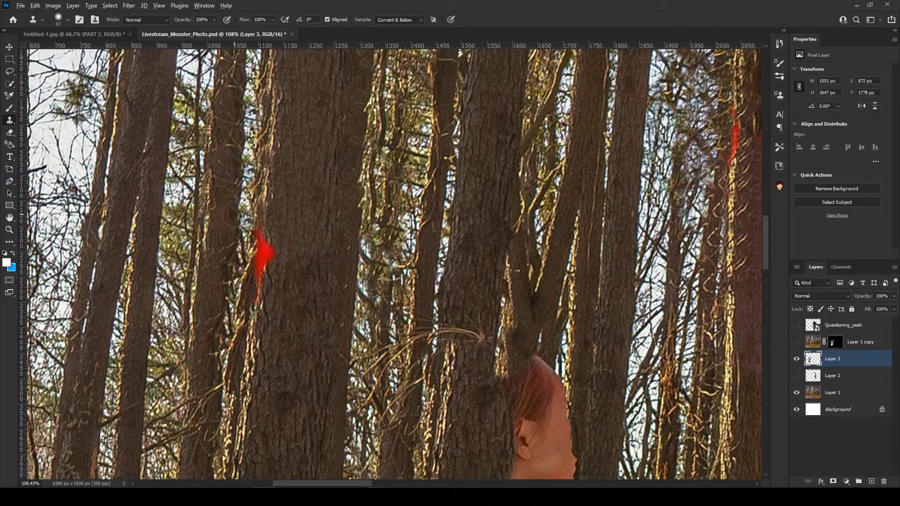
click(796, 359)
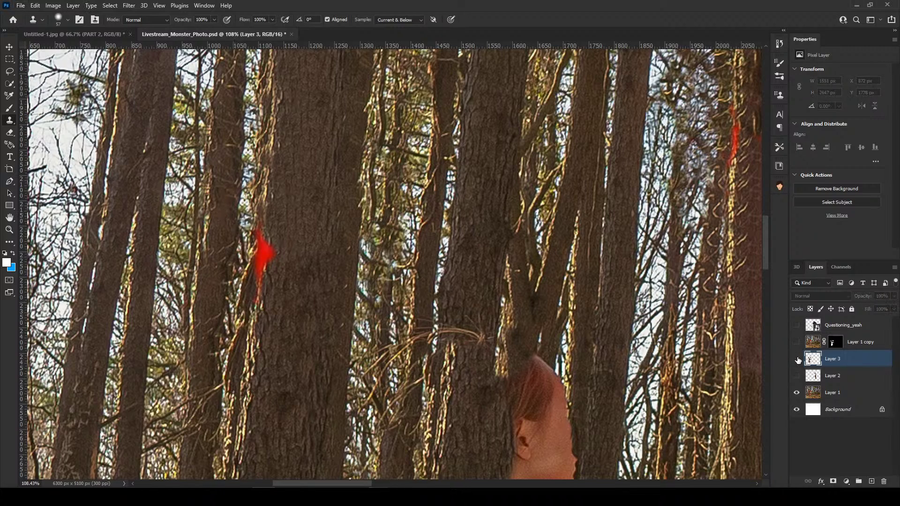
click(797, 359)
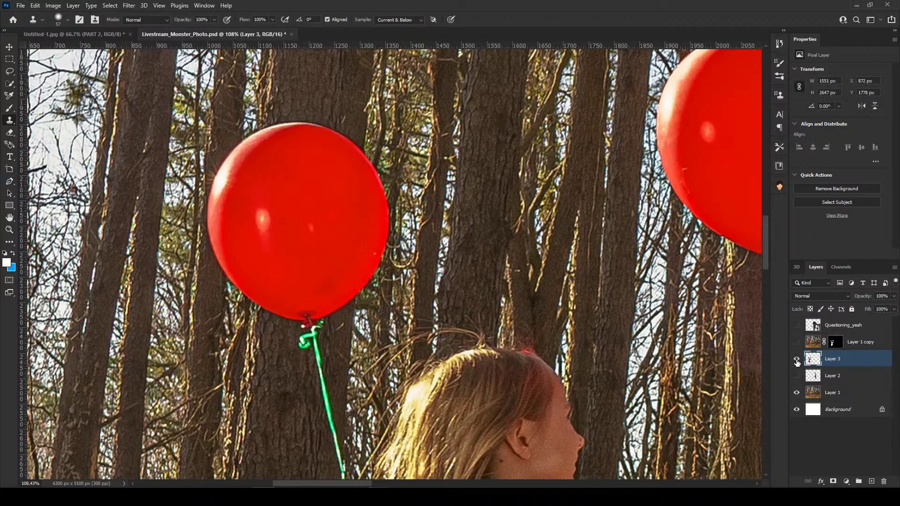
Clone the forked trunk down over the girl's remaining hair and forehead, then toggle Layer 3's visibility to compare with the original.
drag(647, 405, 411, 211)
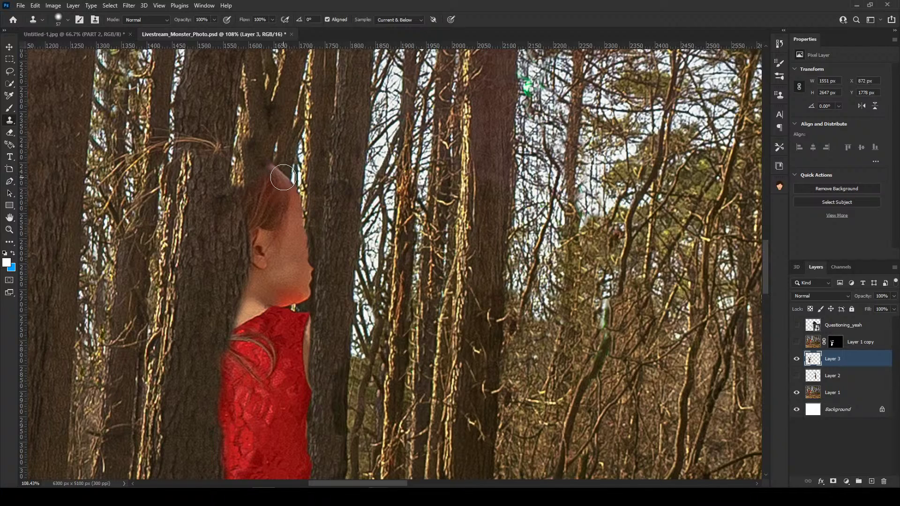
mouse_move(283, 177)
mouse_down()
mouse_move(271, 177)
mouse_move(259, 198)
mouse_move(282, 183)
mouse_move(287, 208)
mouse_move(277, 227)
mouse_move(259, 227)
mouse_move(265, 195)
mouse_up()
alt+click(284, 134)
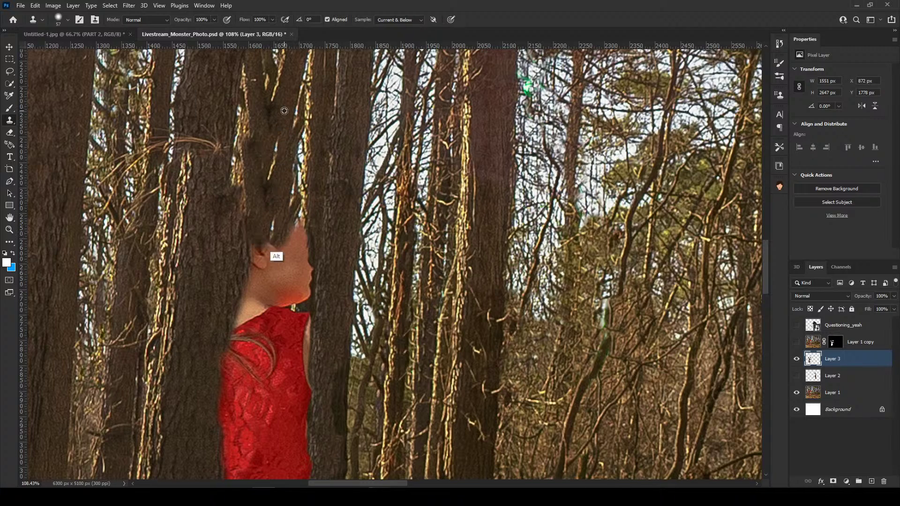
drag(288, 232, 275, 205)
click(796, 359)
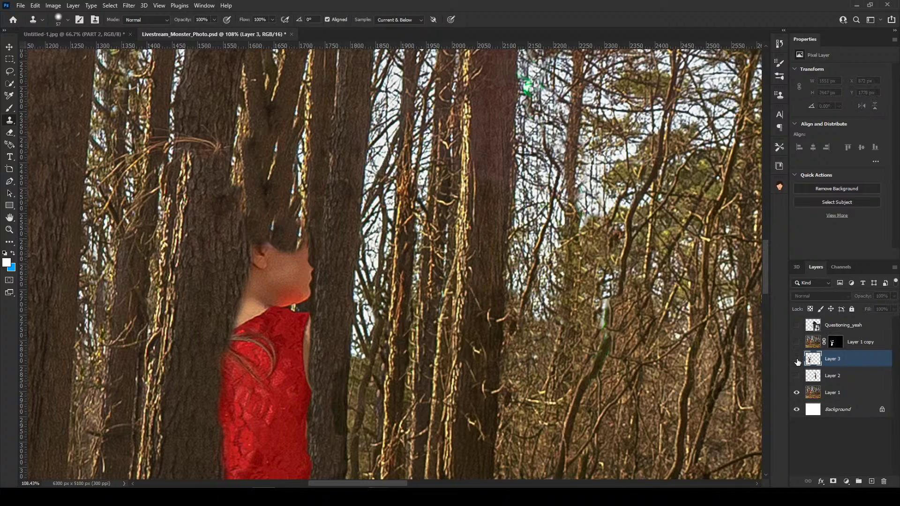
click(796, 359)
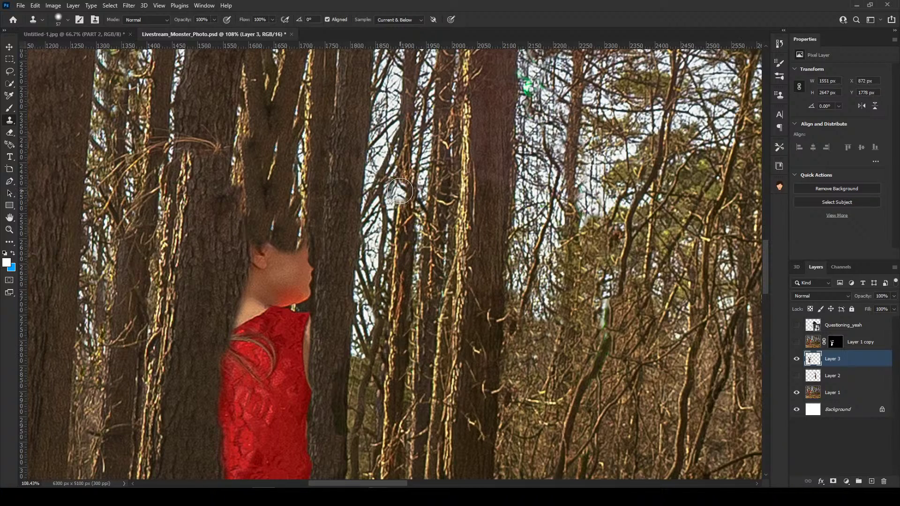
Sample the vine-covered trunk edge above the girl's head and clone it down over her face, neck and upper red bodice.
alt+click(312, 127)
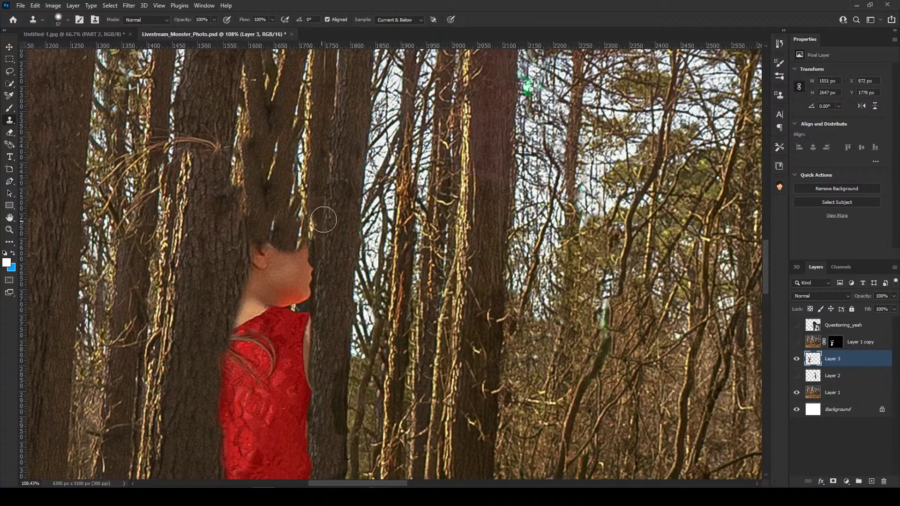
drag(310, 180, 313, 204)
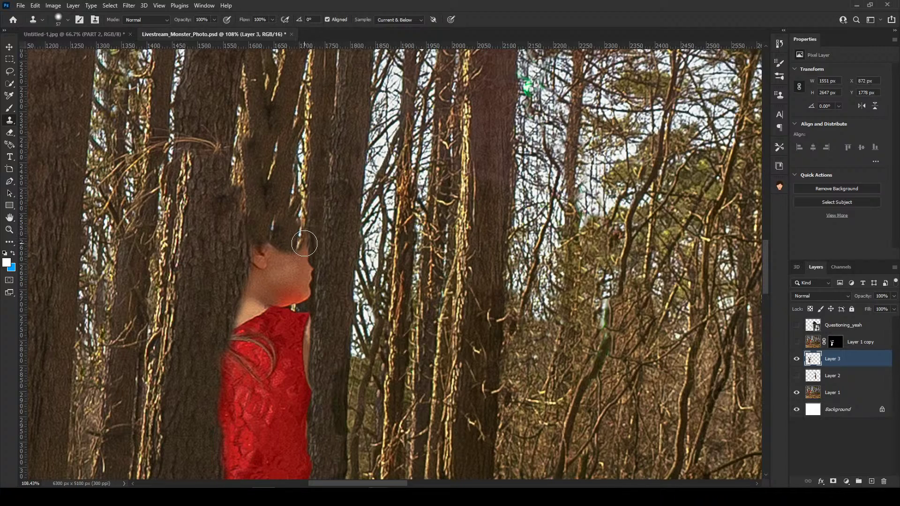
mouse_move(301, 243)
mouse_down()
mouse_move(306, 287)
mouse_move(279, 257)
mouse_move(255, 257)
mouse_move(277, 280)
mouse_move(267, 267)
mouse_move(277, 327)
mouse_move(304, 323)
mouse_move(287, 362)
mouse_move(299, 431)
mouse_move(305, 406)
mouse_move(291, 424)
mouse_move(279, 405)
mouse_move(247, 275)
mouse_move(233, 373)
mouse_move(249, 408)
mouse_move(247, 416)
mouse_move(232, 413)
mouse_move(295, 448)
mouse_up()
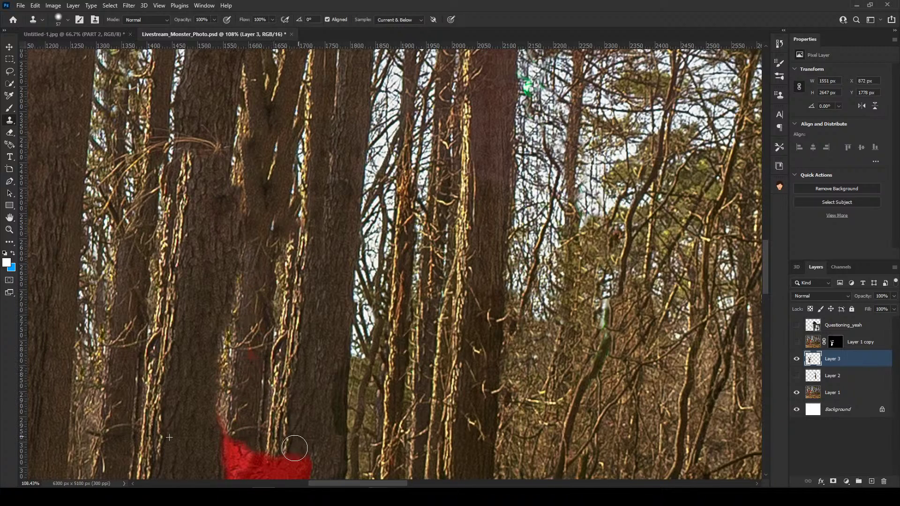
Clone trunk bark over the outer edge of the remaining red bodice and toggle Layer 3's visibility to compare with the original.
mouse_move(767, 270)
mouse_down()
mouse_move(769, 302)
mouse_move(769, 271)
mouse_up()
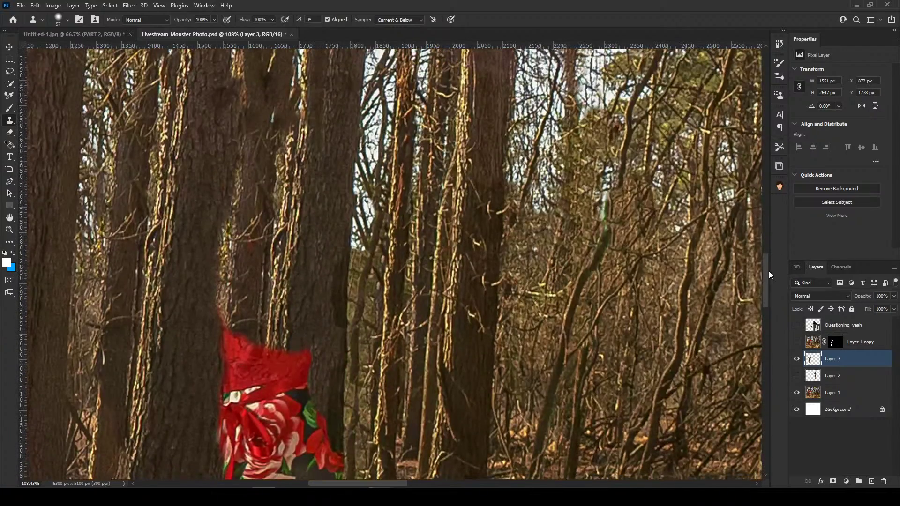
click(798, 362)
click(799, 363)
drag(301, 357, 300, 353)
scroll(298, 341, up, 1)
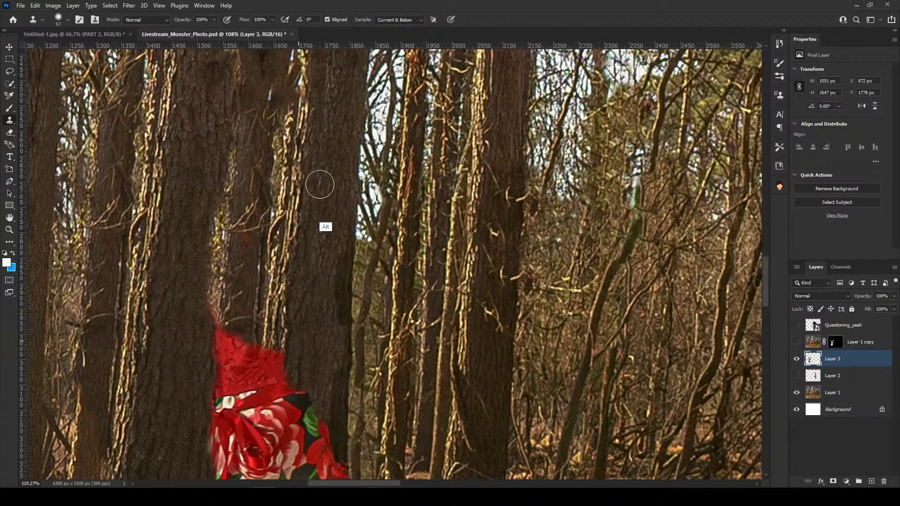
mouse_move(316, 407)
mouse_down()
mouse_move(303, 393)
mouse_move(305, 327)
mouse_move(273, 219)
mouse_up()
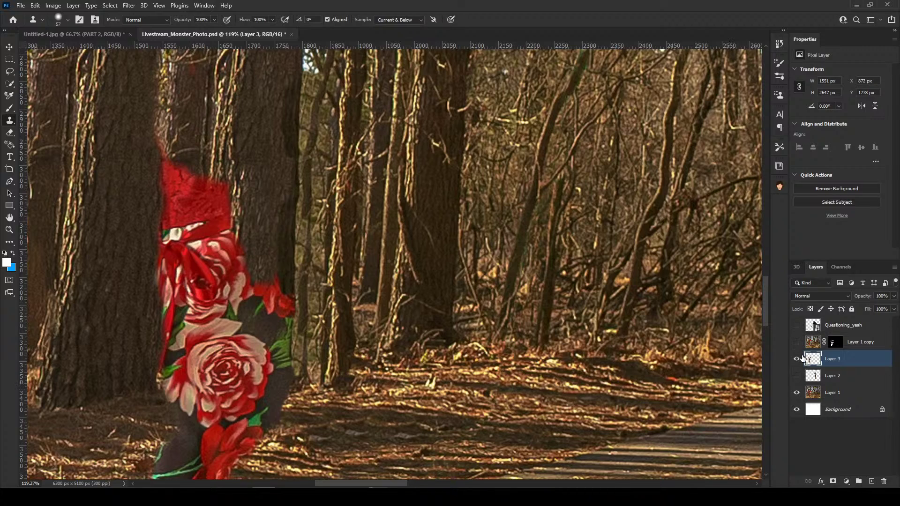
click(797, 359)
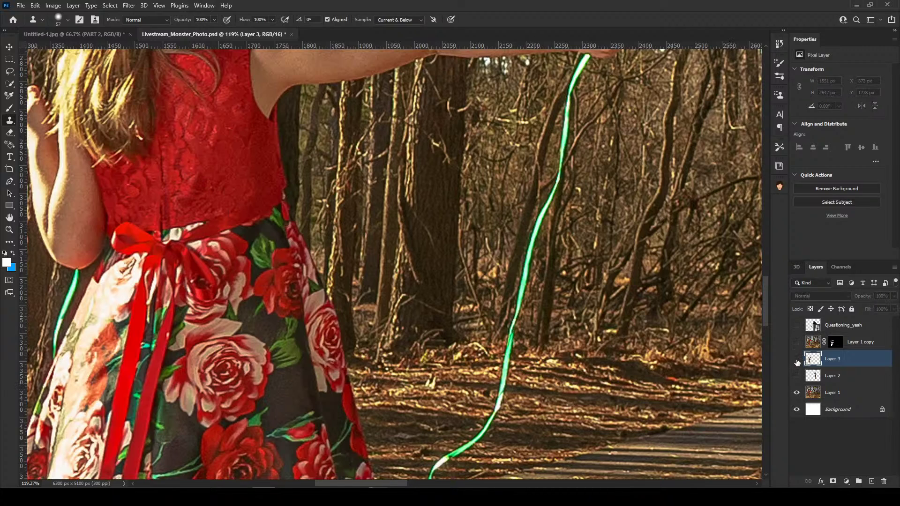
Show Layer 3 and clone tree bark and leafy ground over the right-hand part of the leftover dress.
click(797, 359)
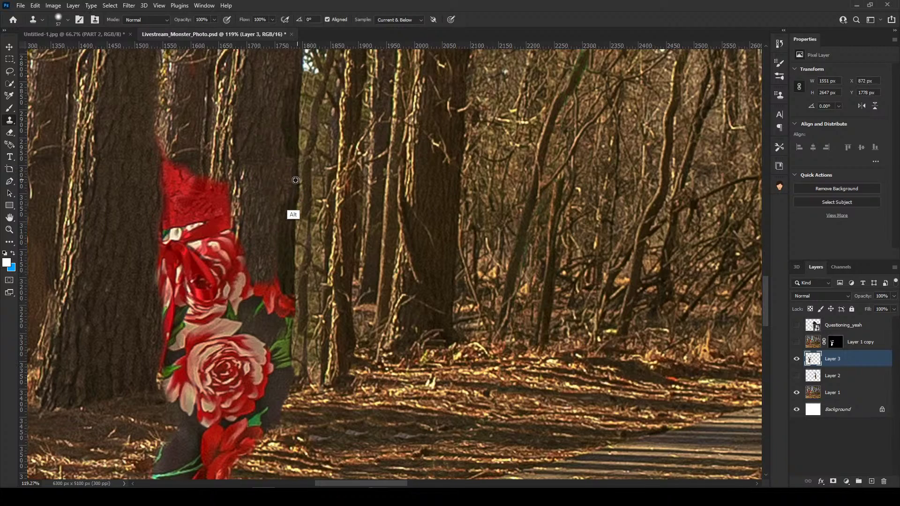
mouse_move(293, 305)
mouse_down()
mouse_move(289, 389)
mouse_move(278, 287)
mouse_move(271, 271)
mouse_move(265, 338)
mouse_move(245, 247)
mouse_move(275, 412)
mouse_move(234, 322)
mouse_move(247, 257)
mouse_up()
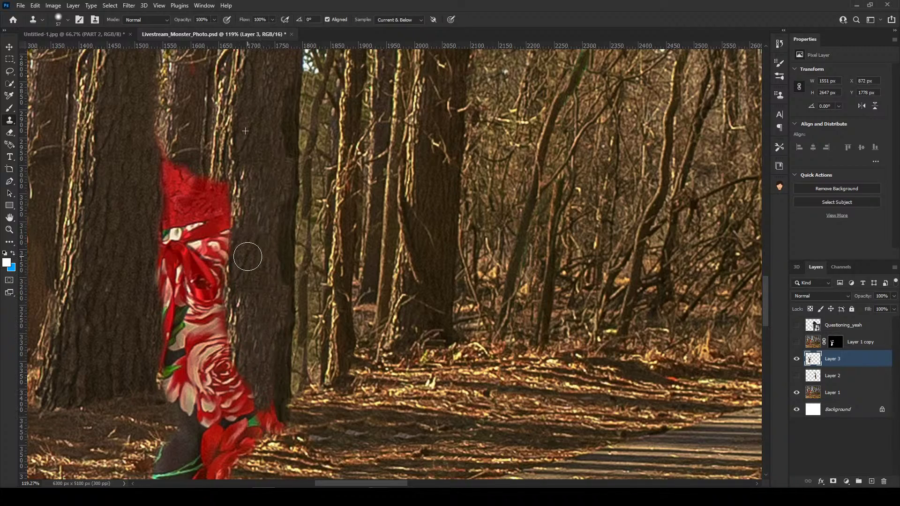
alt+click(128, 397)
mouse_move(277, 427)
mouse_down()
mouse_move(268, 410)
mouse_move(248, 422)
mouse_move(245, 388)
mouse_move(232, 384)
mouse_move(248, 444)
mouse_move(231, 441)
mouse_move(232, 328)
mouse_up()
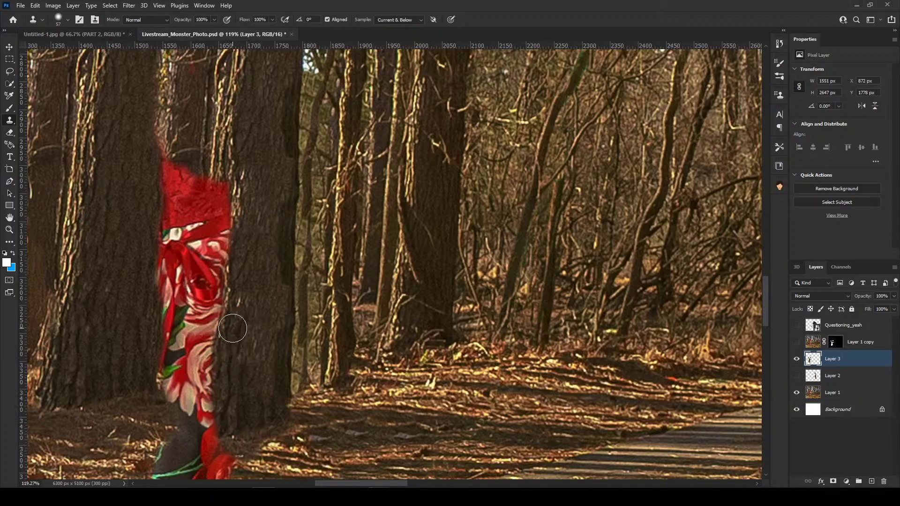
scroll(250, 328, down, 6)
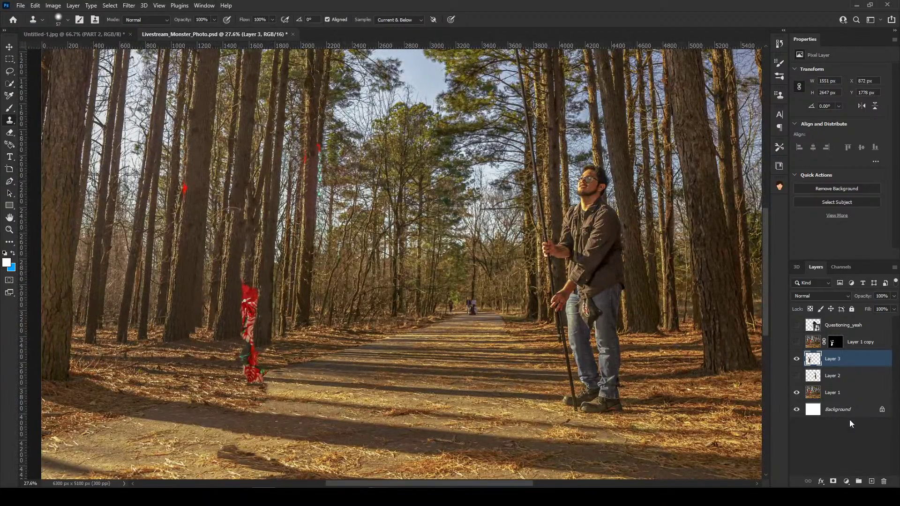
Compare the photo with and without Layer 3's retouching, and leave Layers 2 and 3 visible.
click(797, 359)
click(796, 359)
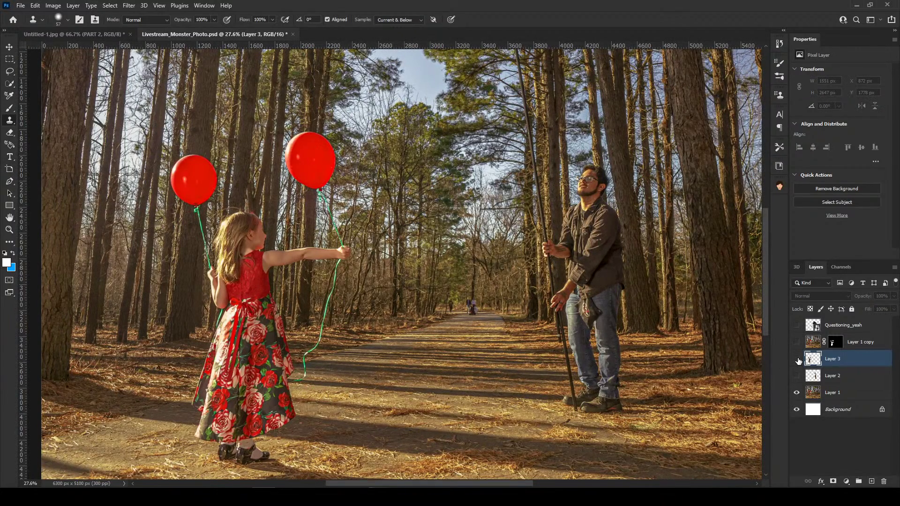
click(796, 359)
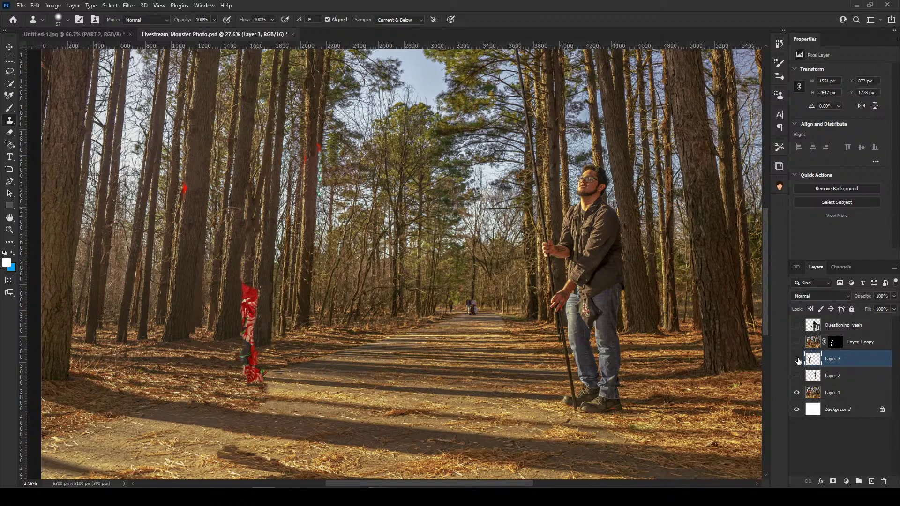
click(797, 359)
click(797, 359)
click(797, 359)
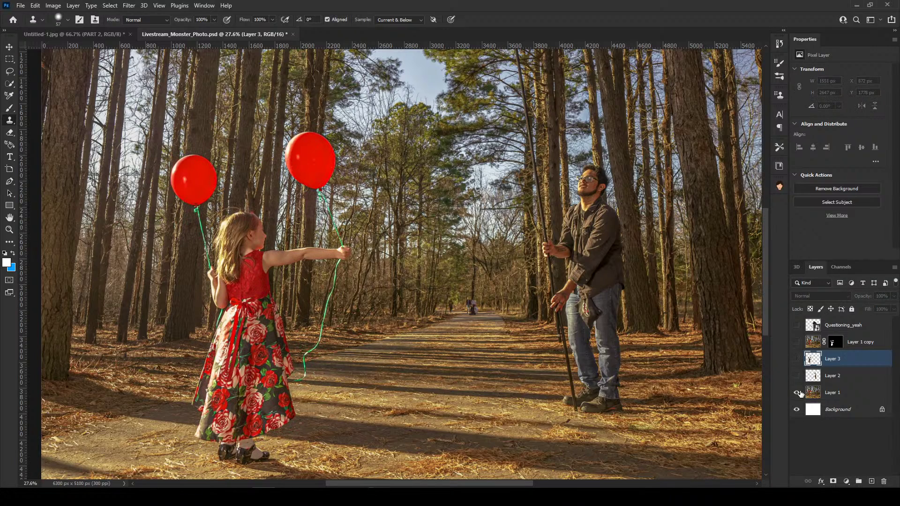
click(796, 359)
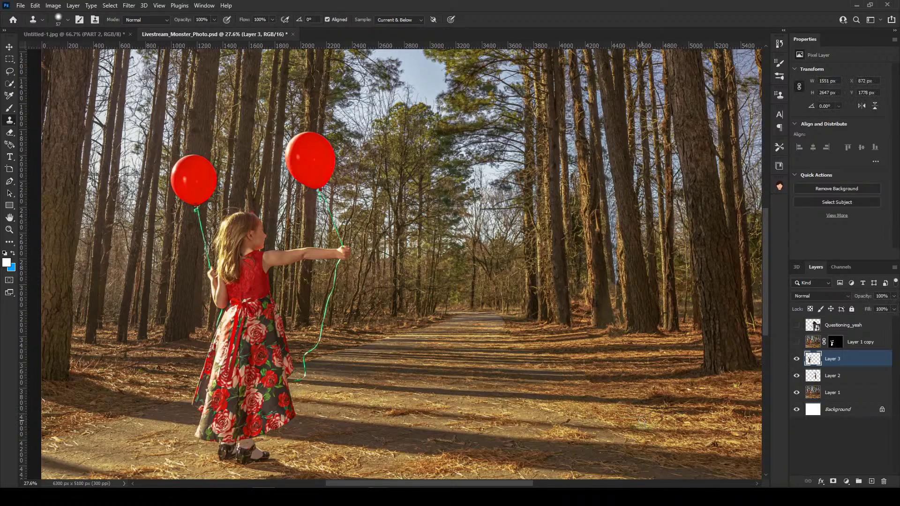
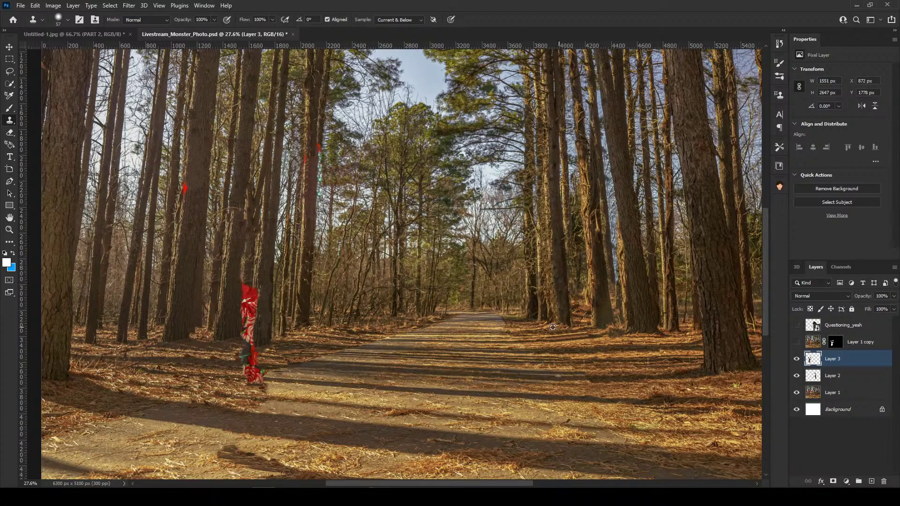
Group Layer 1, Layer 2 and Layer 3 into a group named BackPlate.
scroll(516, 333, down, 3)
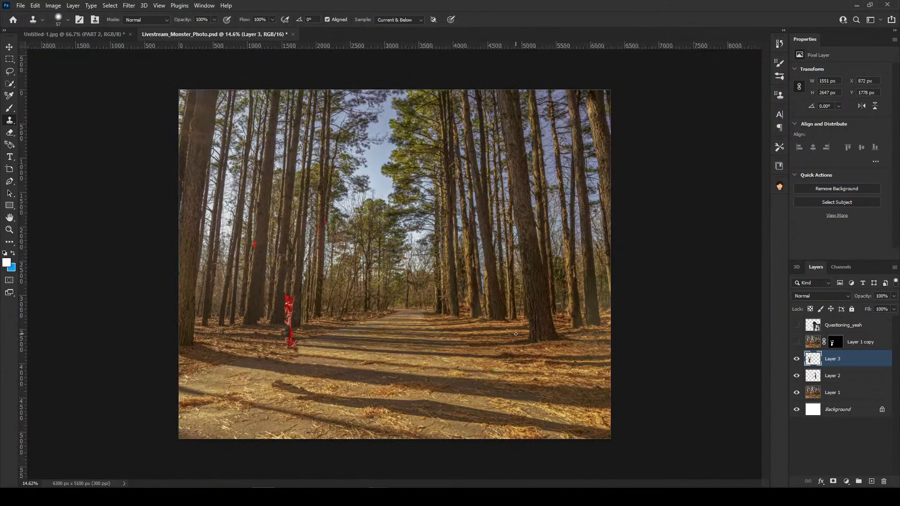
shift+click(812, 395)
click(859, 482)
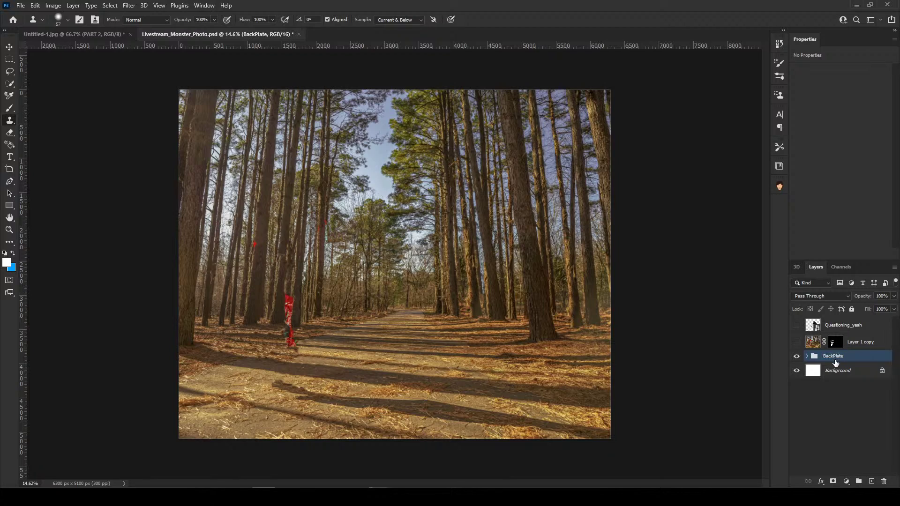
Duplicate the BackPlate group, convert the copy to a Smart Object, and hide the original group.
drag(835, 362, 871, 481)
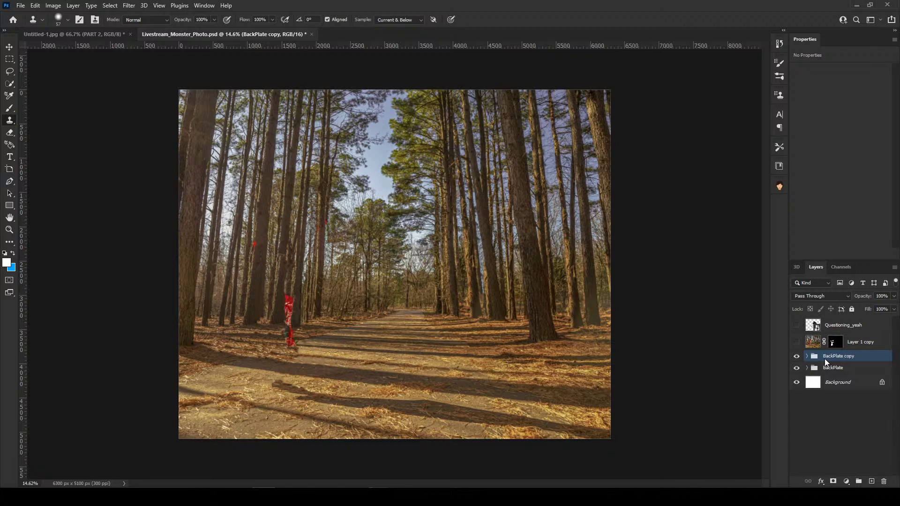
right_click(827, 361)
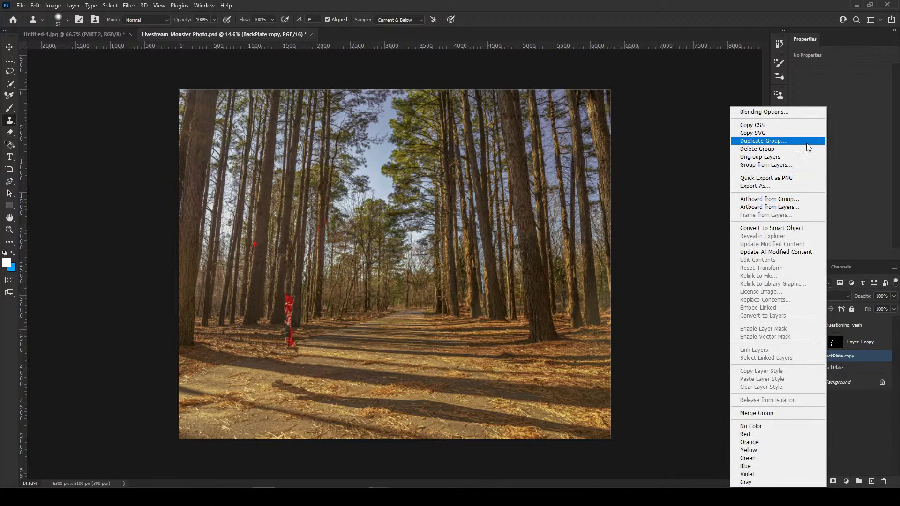
click(771, 228)
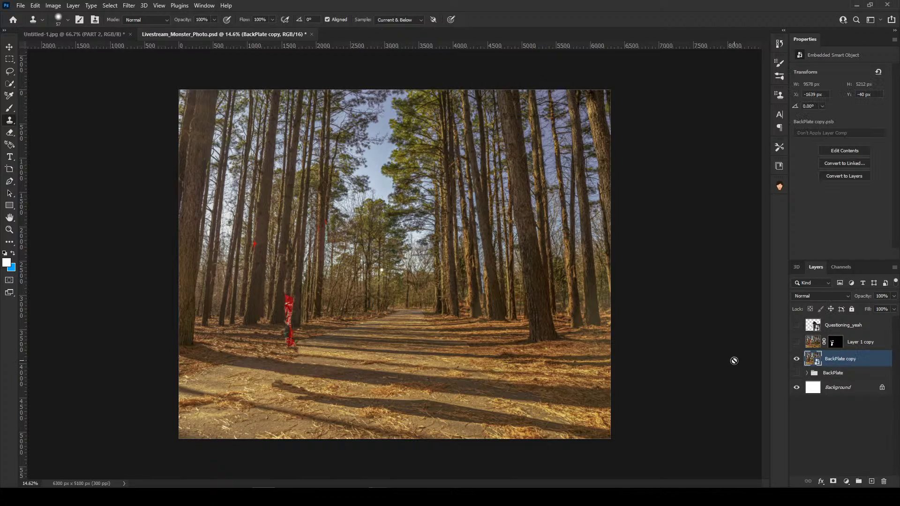
Place the Questioning_Livestream image above BackPlate copy, moved straight down to about Y 3135 px, and show the masked Layer 1 copy.
click(9, 47)
scroll(382, 302, up, 2)
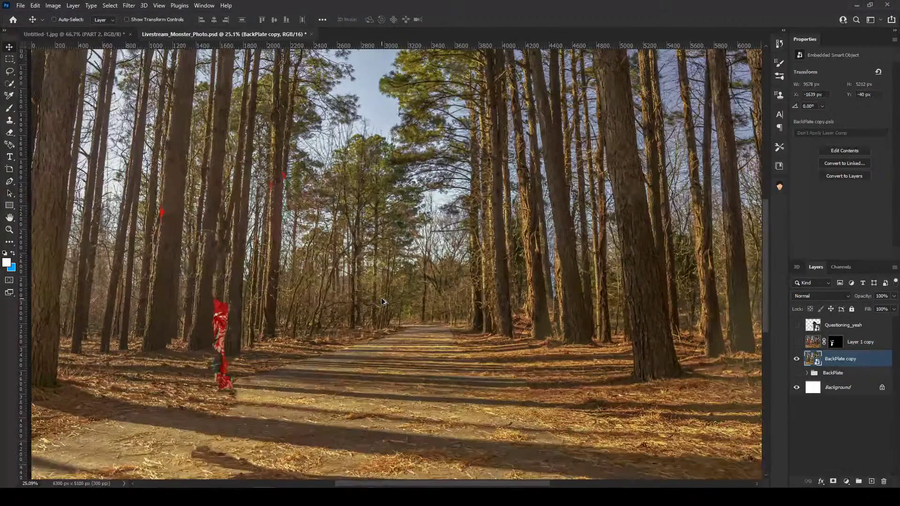
scroll(382, 302, down, 4)
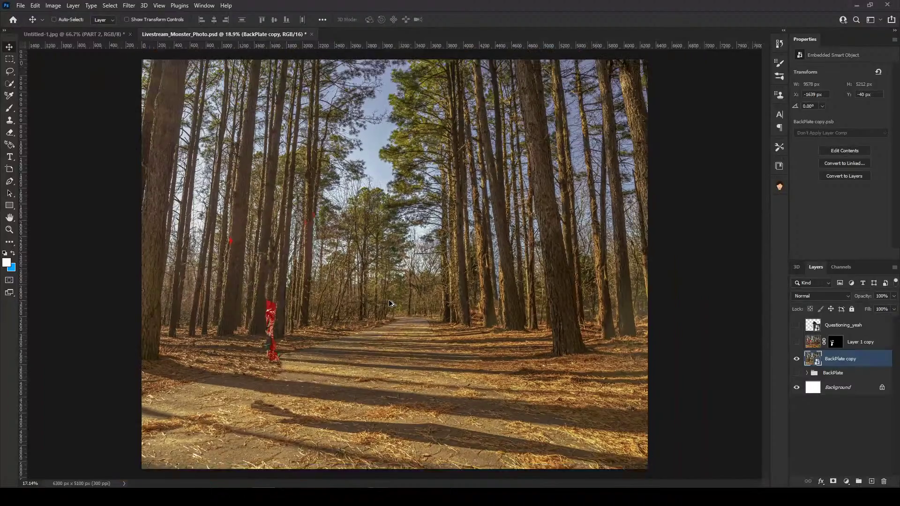
scroll(389, 304, up, 2)
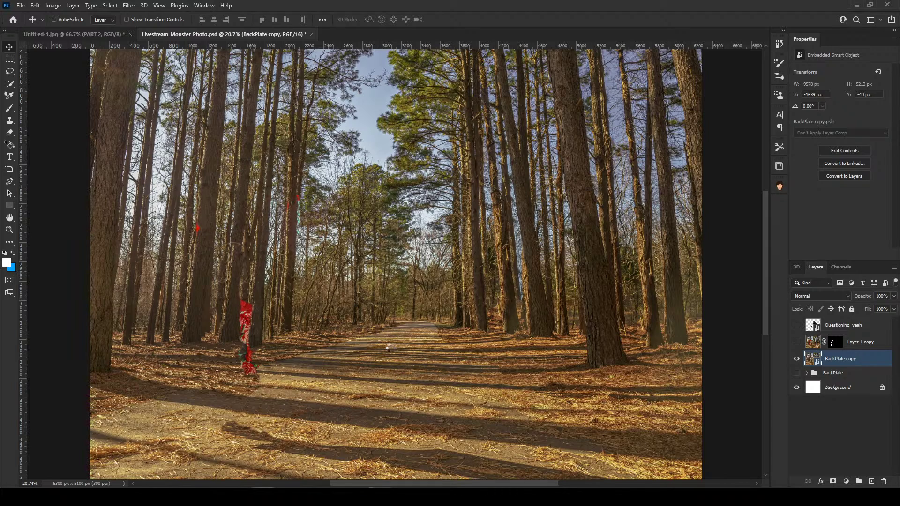
key(ctrl+t)
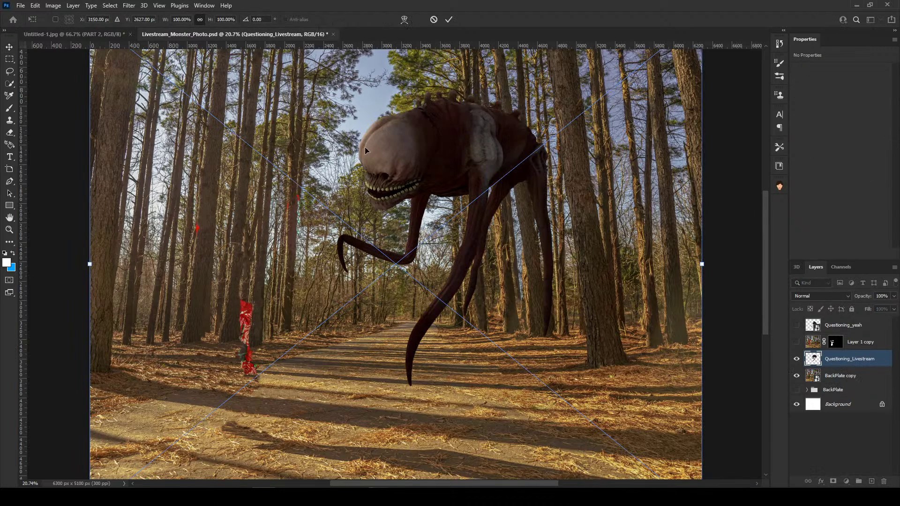
scroll(413, 207, down, 3)
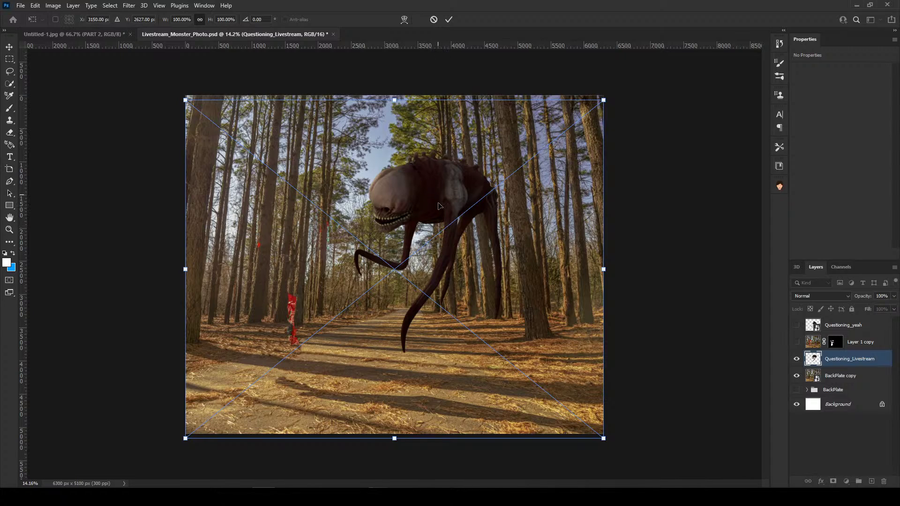
drag(438, 207, 441, 231)
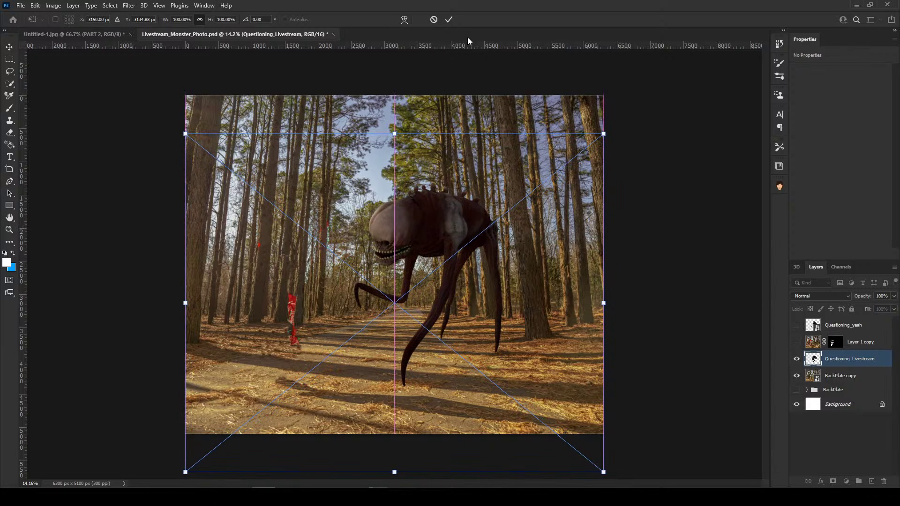
click(449, 19)
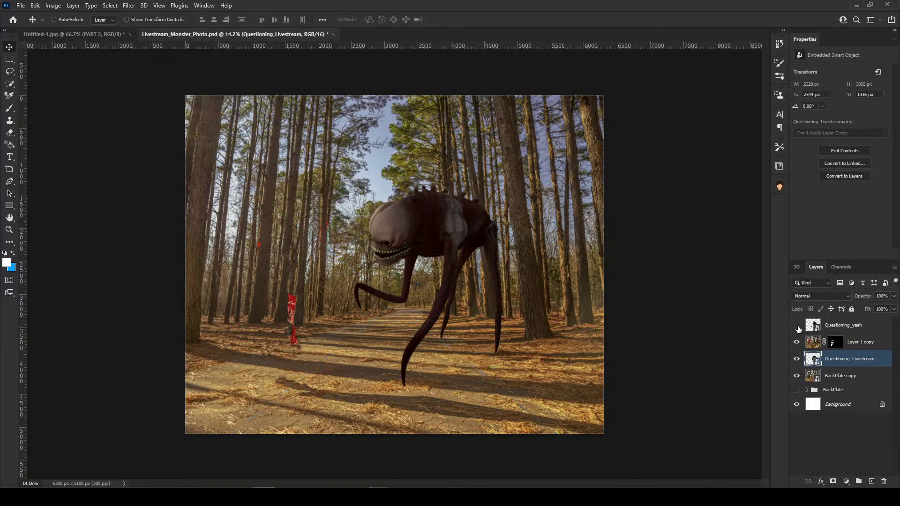
click(797, 341)
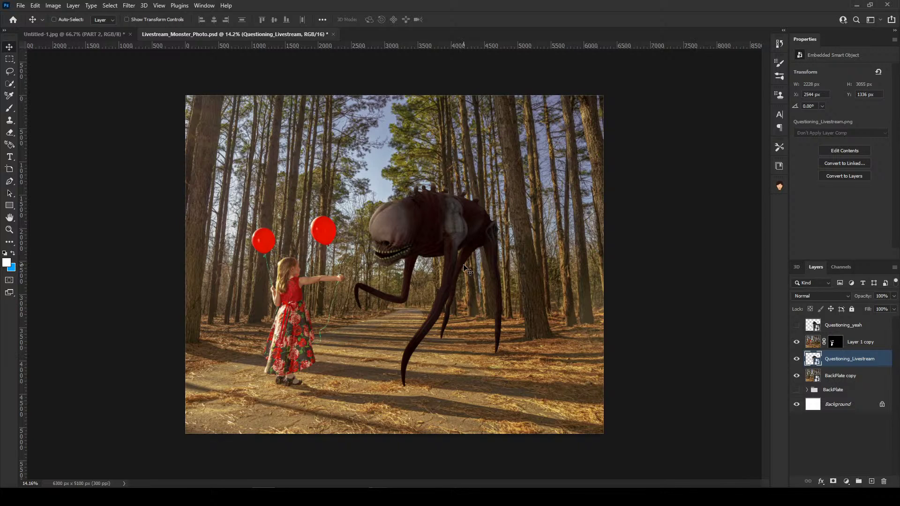
Examine the monster's head, body and legs up close and its placement against the girl and forest path.
scroll(391, 258, up, 2)
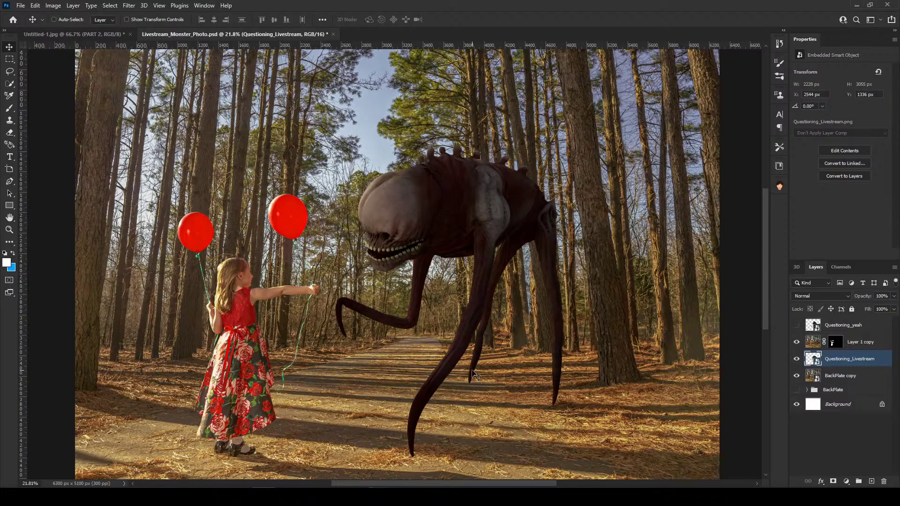
scroll(504, 321, up, 5)
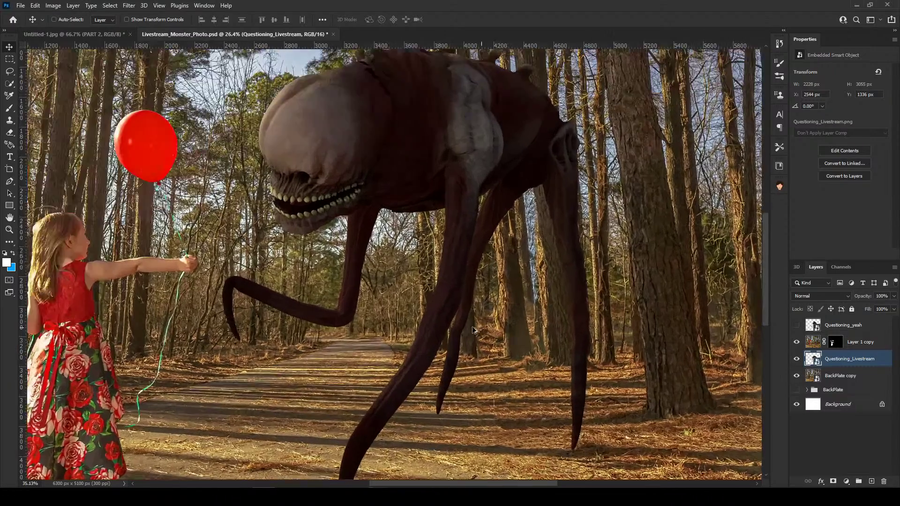
scroll(460, 331, down, 3)
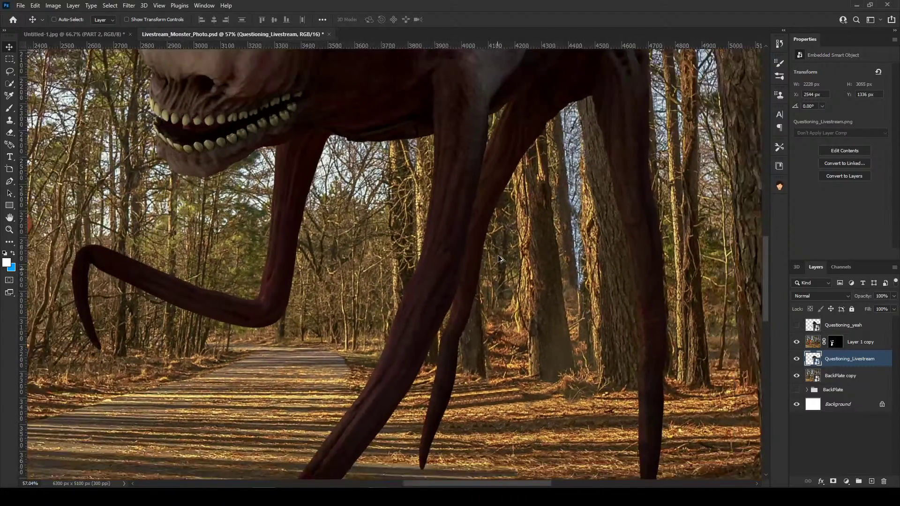
scroll(472, 259, down, 3)
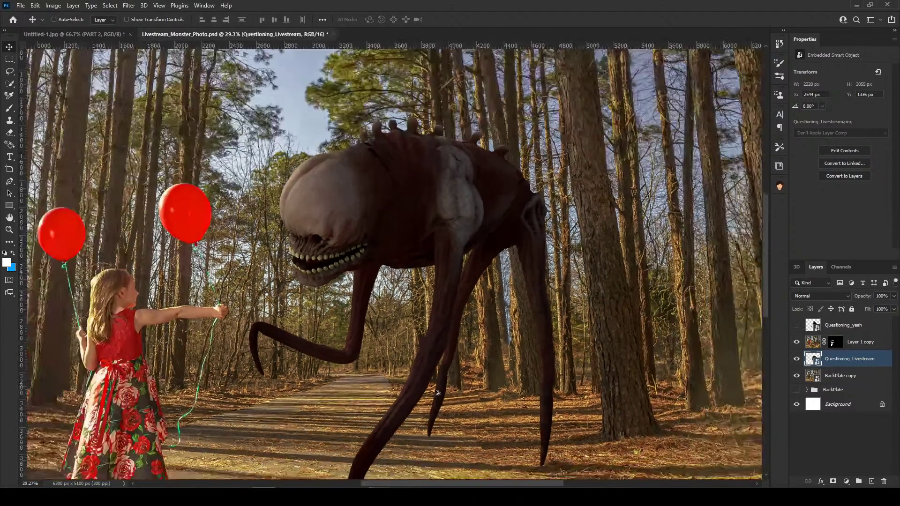
scroll(462, 304, up, 1)
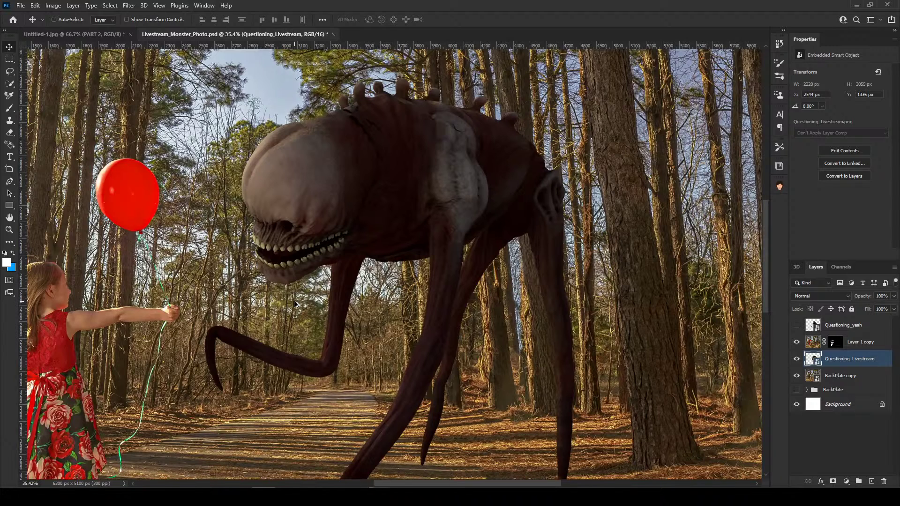
scroll(268, 311, down, 1)
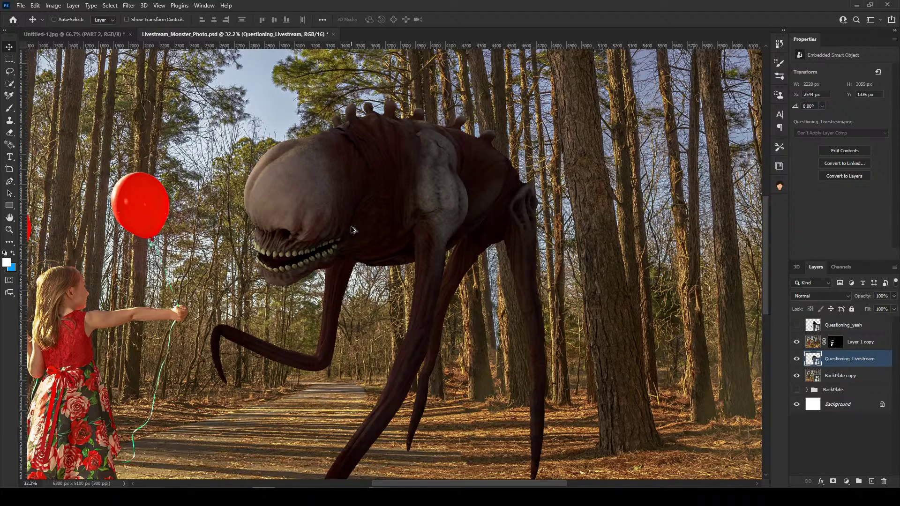
scroll(367, 173, up, 3)
scroll(367, 172, up, 1)
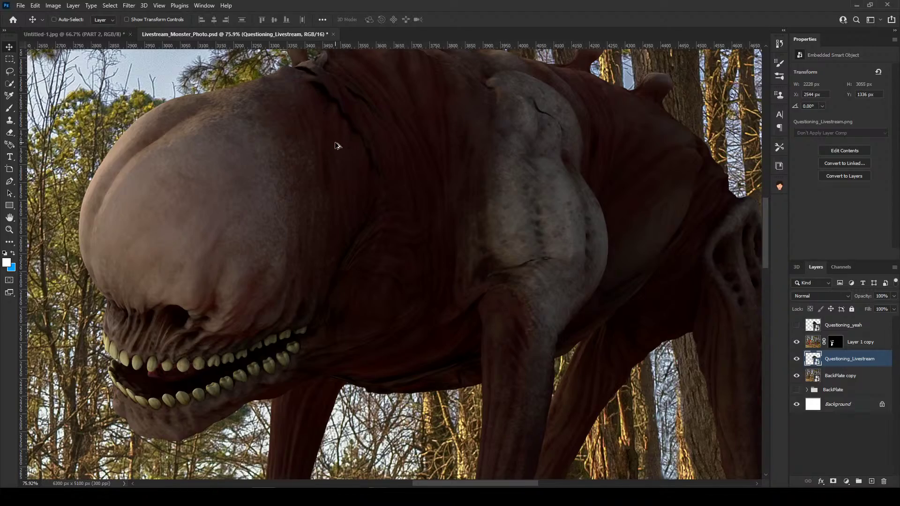
scroll(338, 146, down, 1)
scroll(323, 202, up, 1)
scroll(321, 204, down, 1)
scroll(322, 204, down, 4)
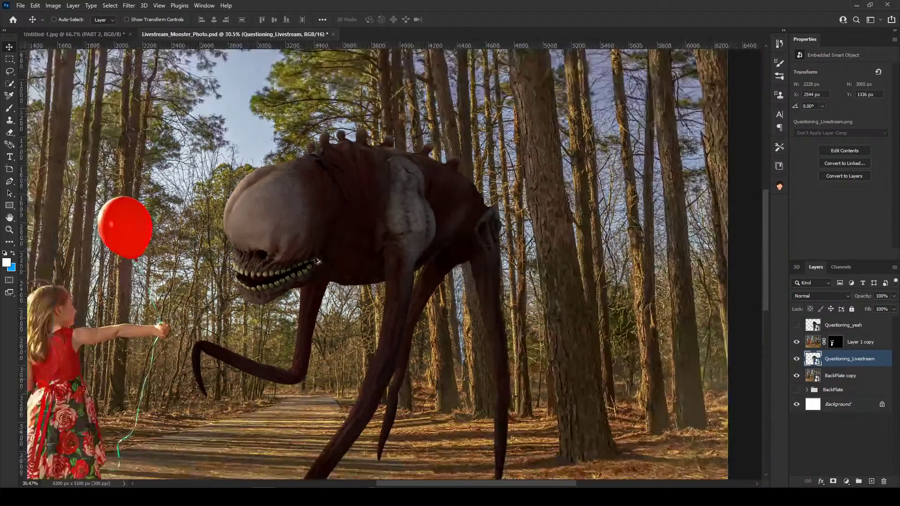
scroll(313, 287, down, 2)
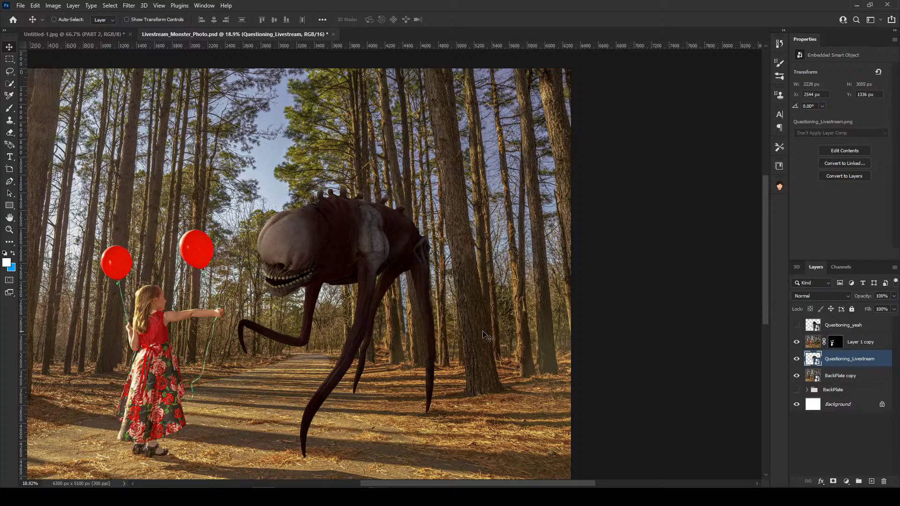
scroll(462, 319, down, 3)
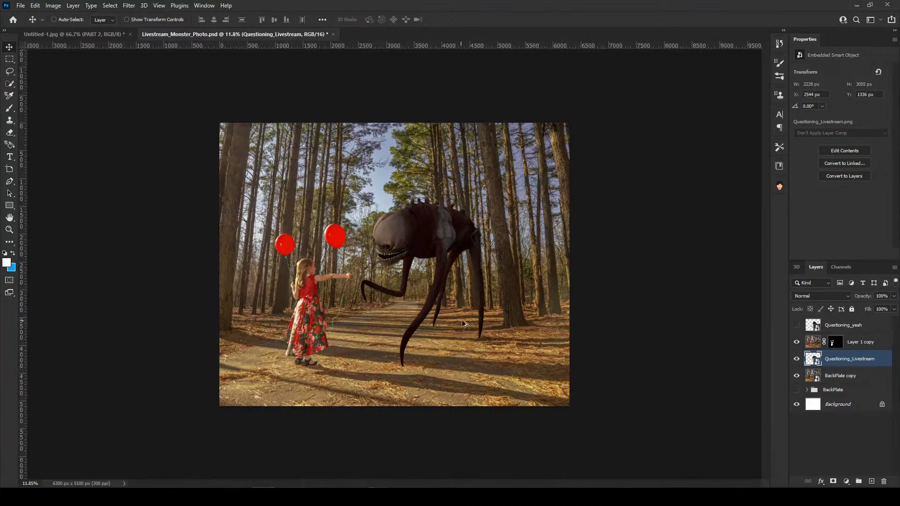
scroll(462, 319, up, 3)
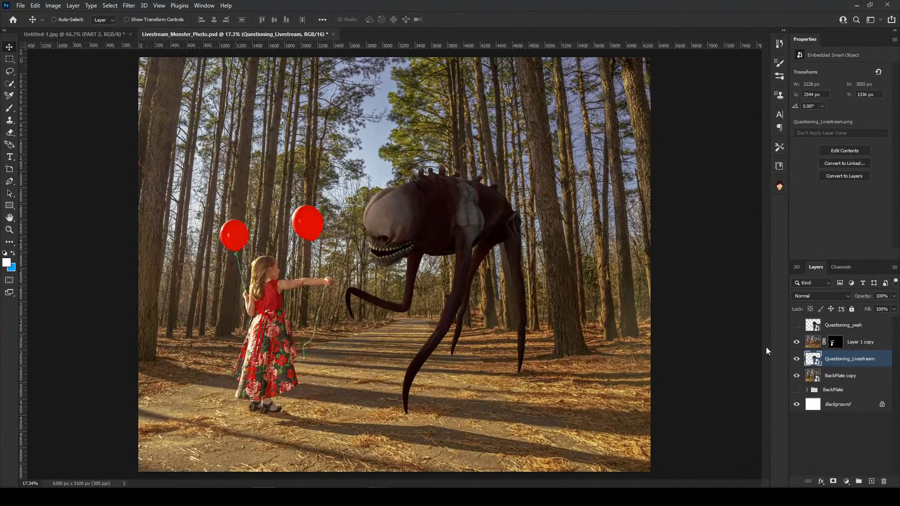
Start a Tilt-Shift blur on BackPlate copy and center its focus band on the ground at the height of the girl's feet.
click(838, 373)
click(831, 365)
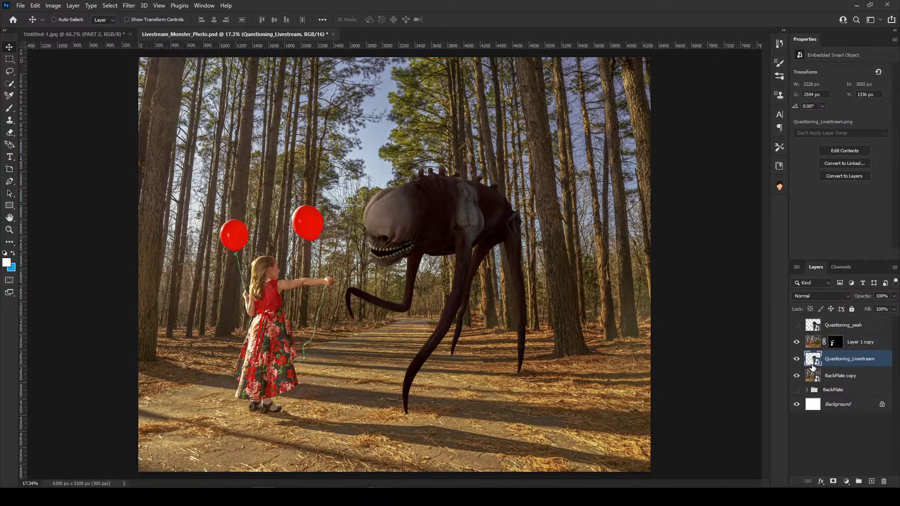
click(840, 378)
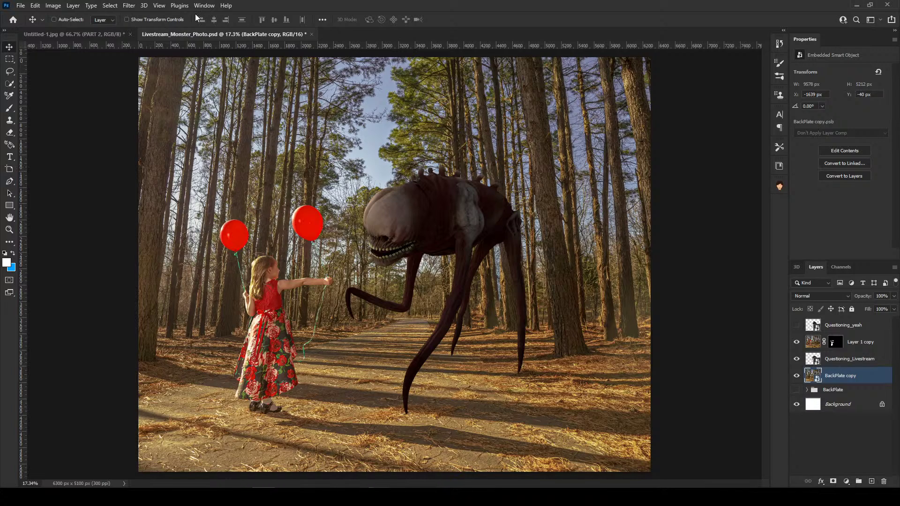
click(180, 6)
mouse_move(126, 6)
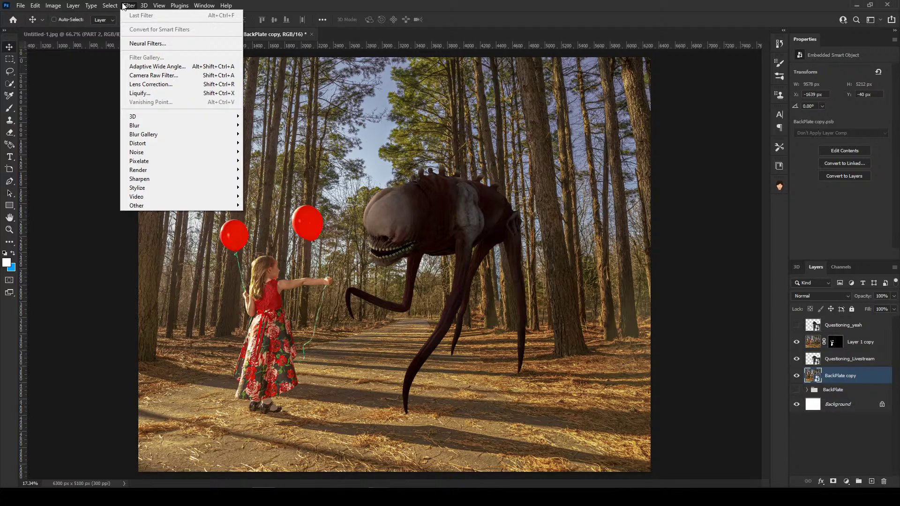
mouse_move(146, 137)
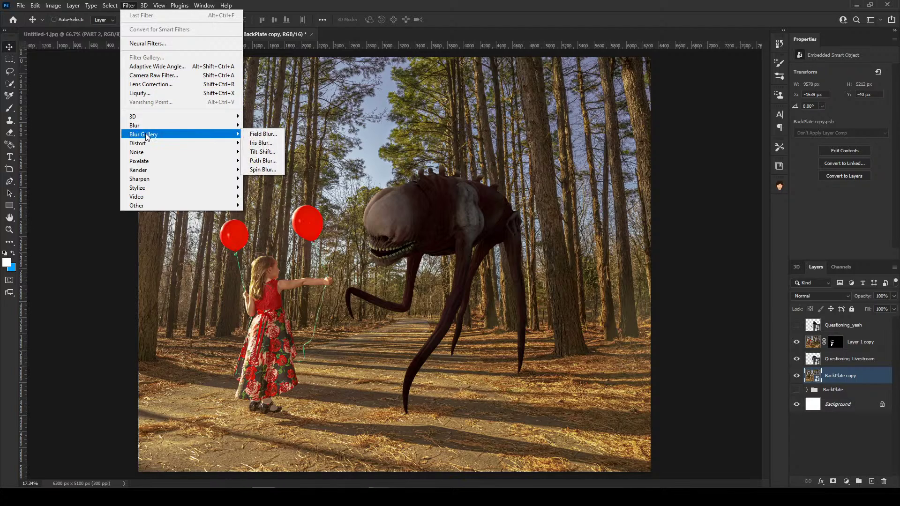
click(259, 151)
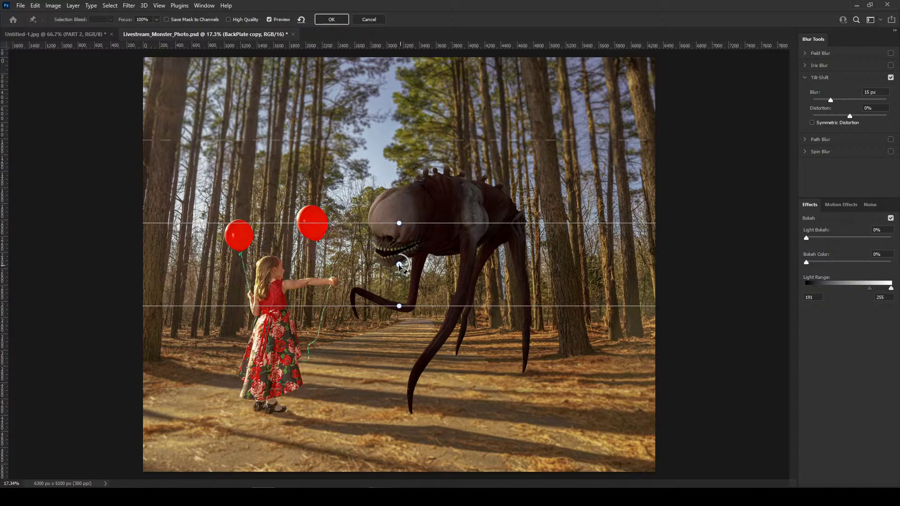
drag(393, 360, 399, 406)
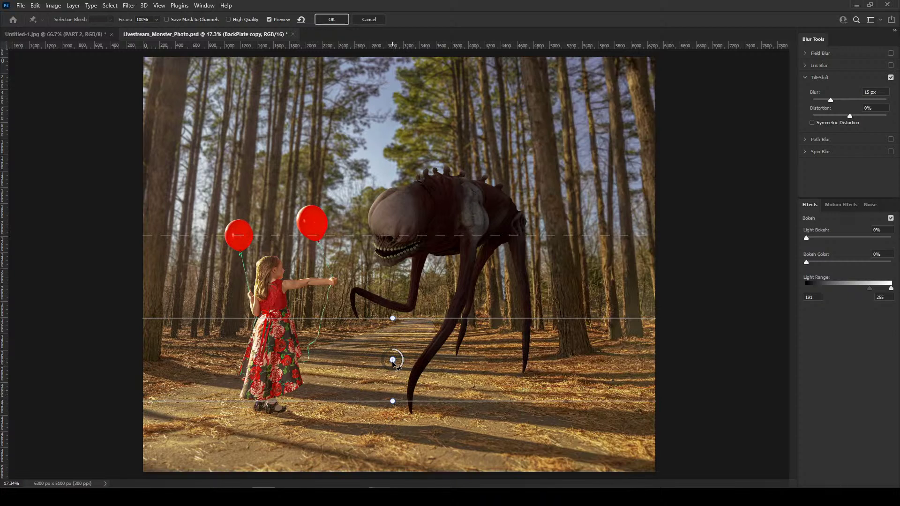
drag(392, 360, 390, 400)
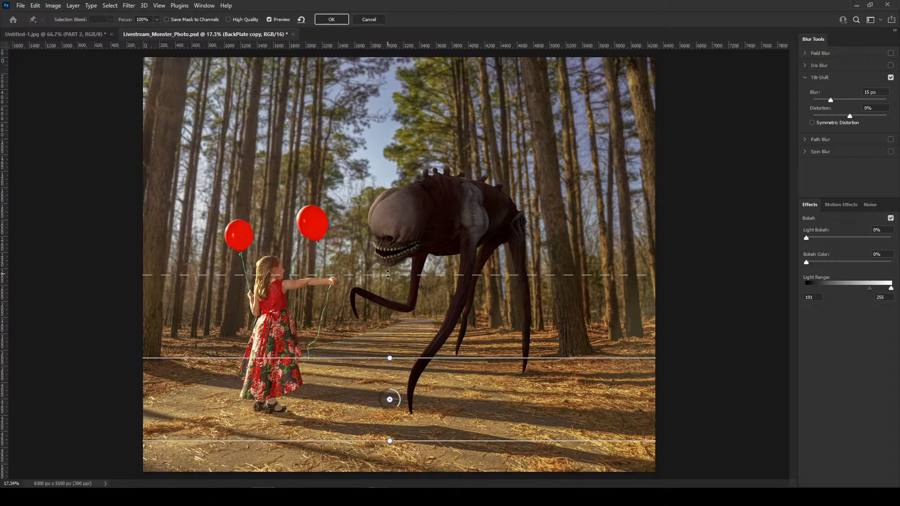
Narrow the ground focus band to the girl's hem and feet, with its upper blur transition ending near the far end of the path.
drag(388, 277, 395, 321)
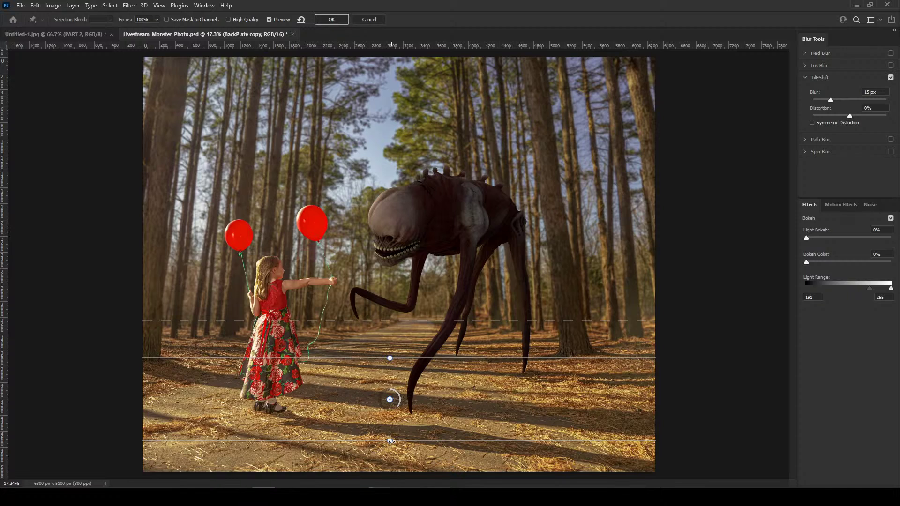
drag(390, 441, 407, 418)
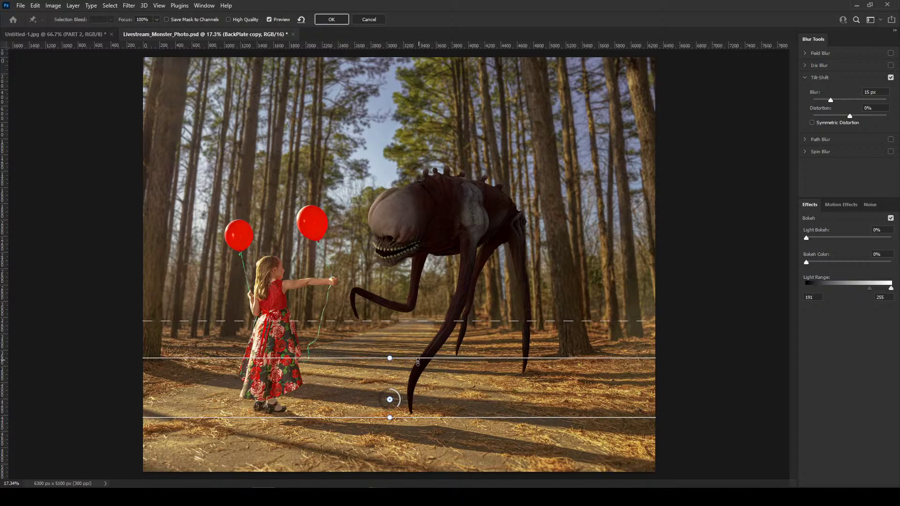
drag(417, 362, 417, 382)
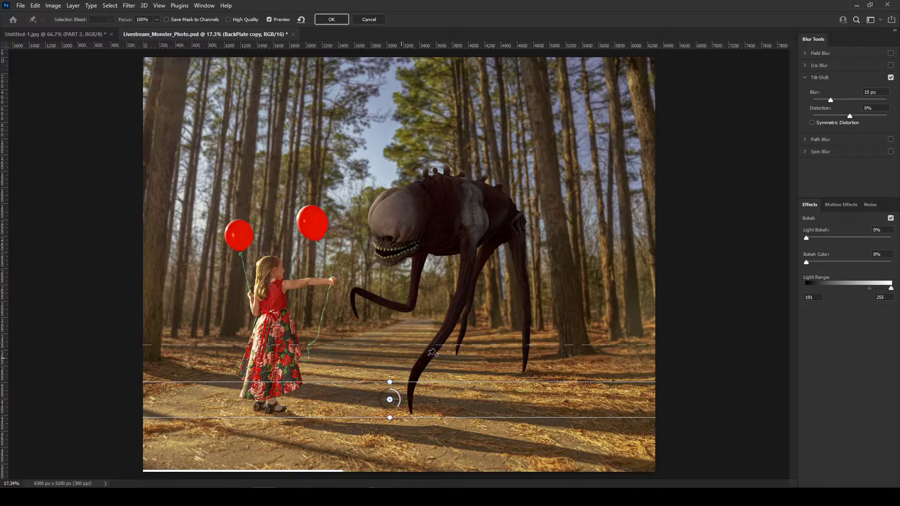
drag(412, 341, 419, 326)
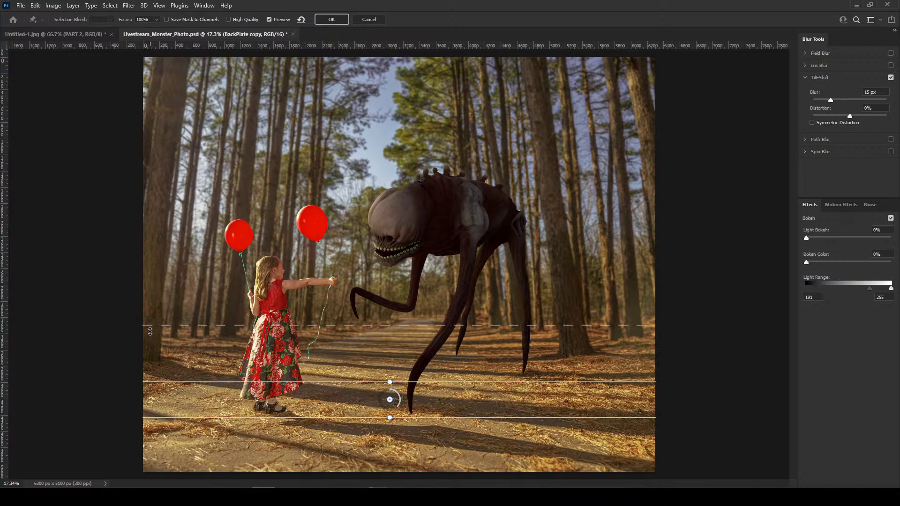
Add a focus band on the photo's leftmost trunk, rotate it to vertical, narrow it, and end its inner transition between the two balloons.
click(152, 311)
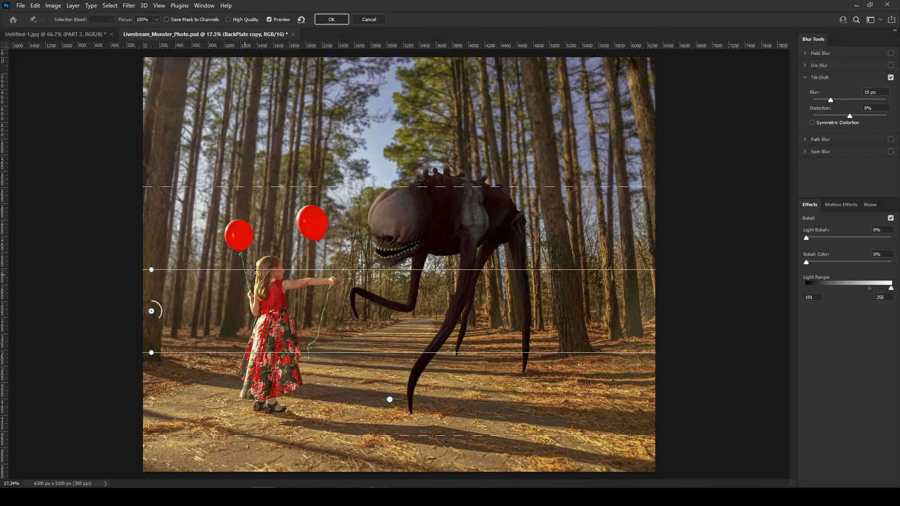
mouse_move(251, 259)
mouse_down()
mouse_move(236, 242)
mouse_move(235, 262)
mouse_up()
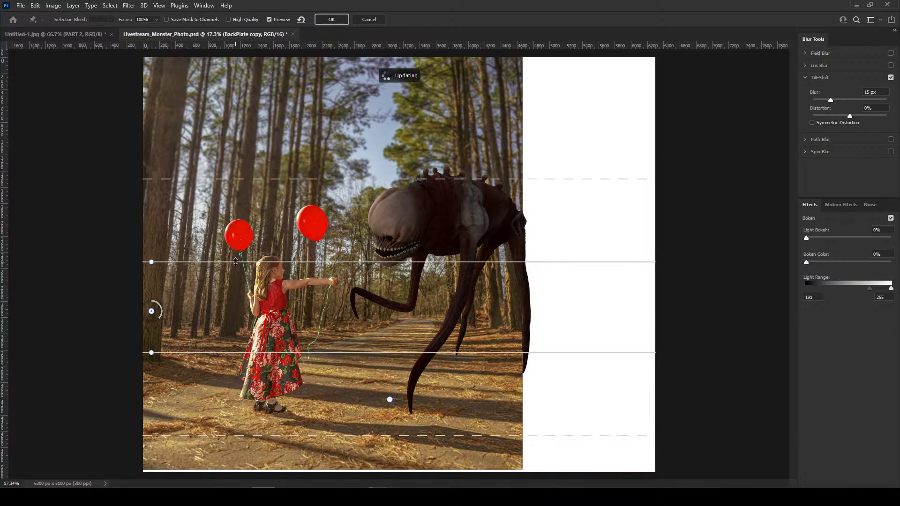
key(ctrl+z)
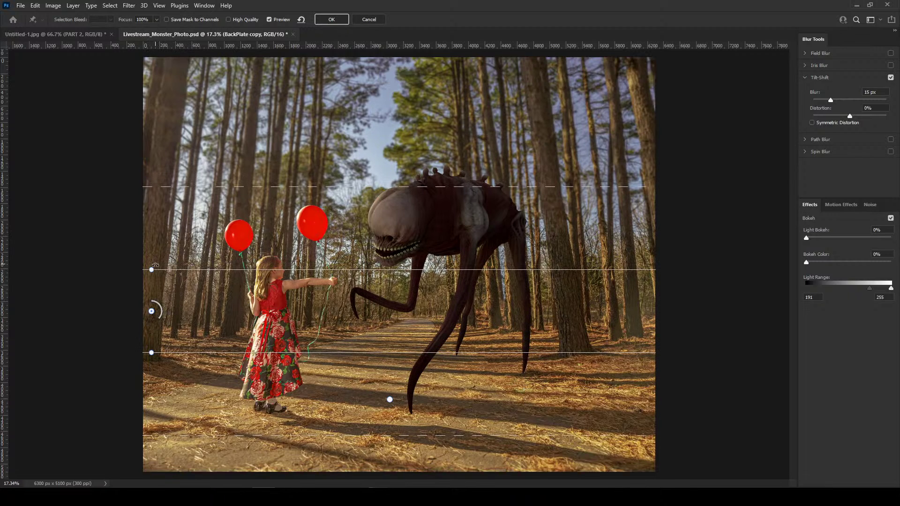
drag(153, 268, 136, 311)
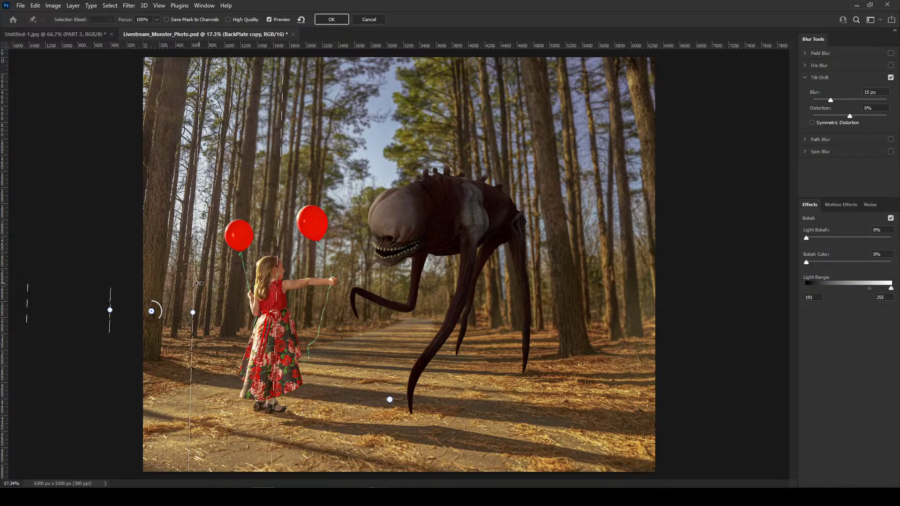
drag(193, 281, 165, 284)
drag(257, 195, 221, 209)
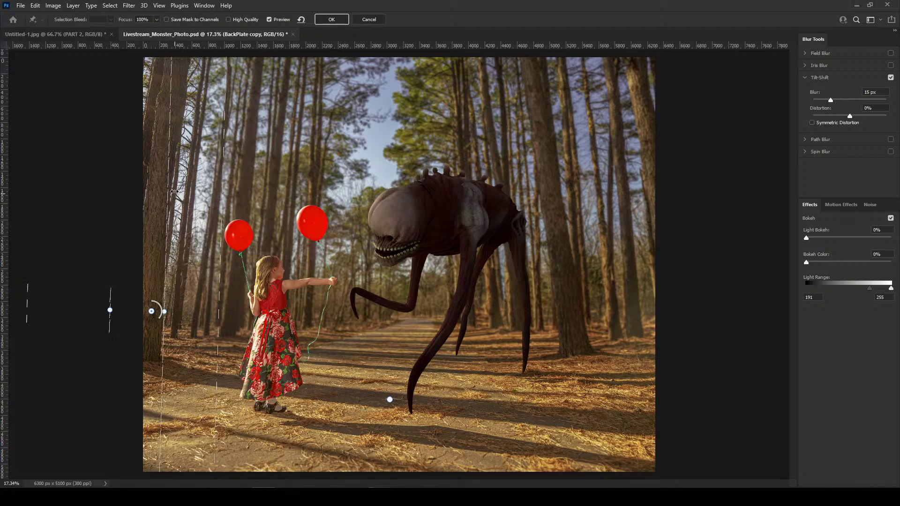
drag(221, 196, 331, 218)
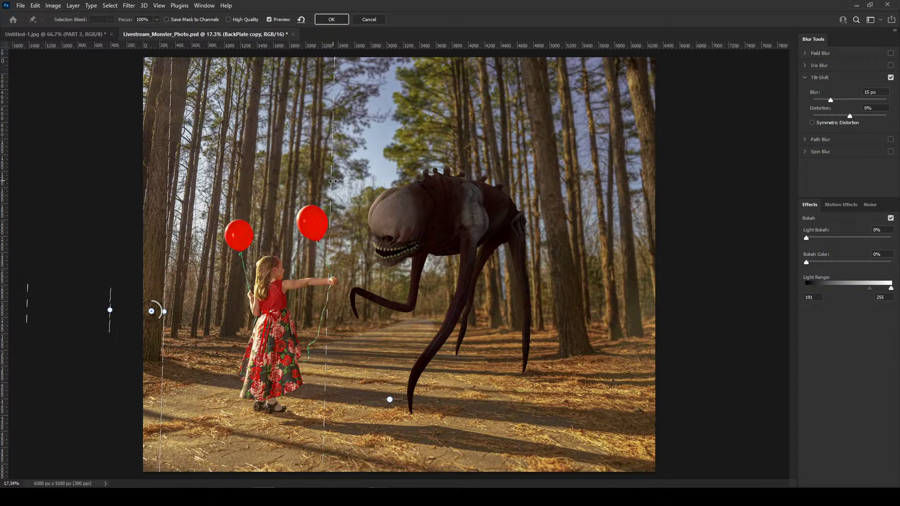
drag(332, 181, 262, 201)
Add another focus band at the photo's right edge, rotate it to vertical, and tighten its inner transition toward the outermost trees.
click(654, 256)
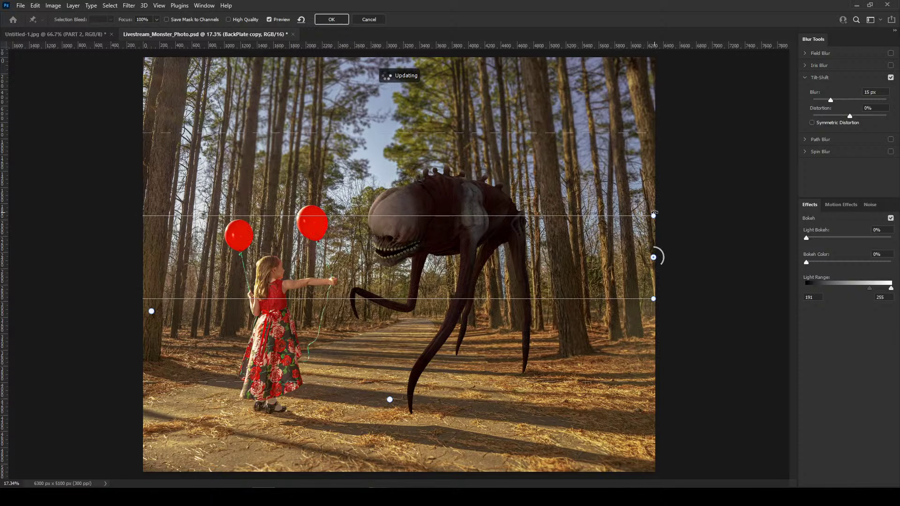
drag(654, 213, 668, 257)
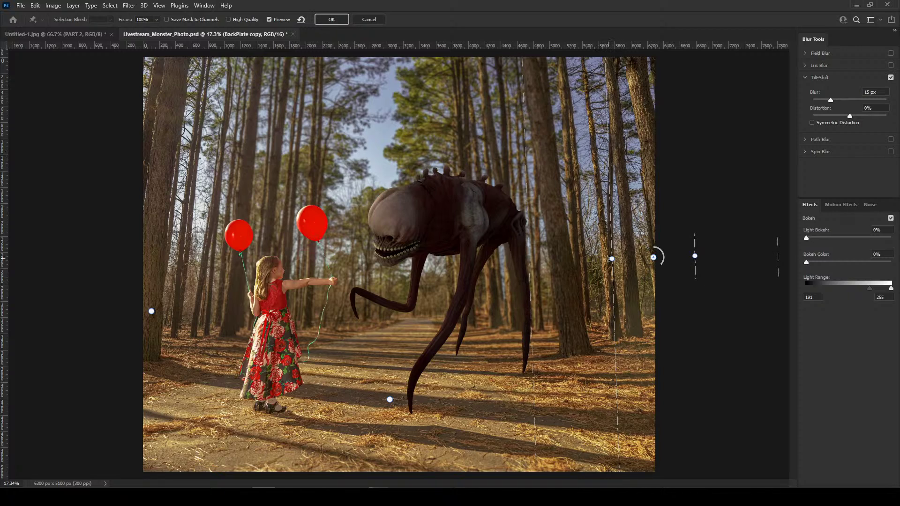
drag(612, 259, 632, 233)
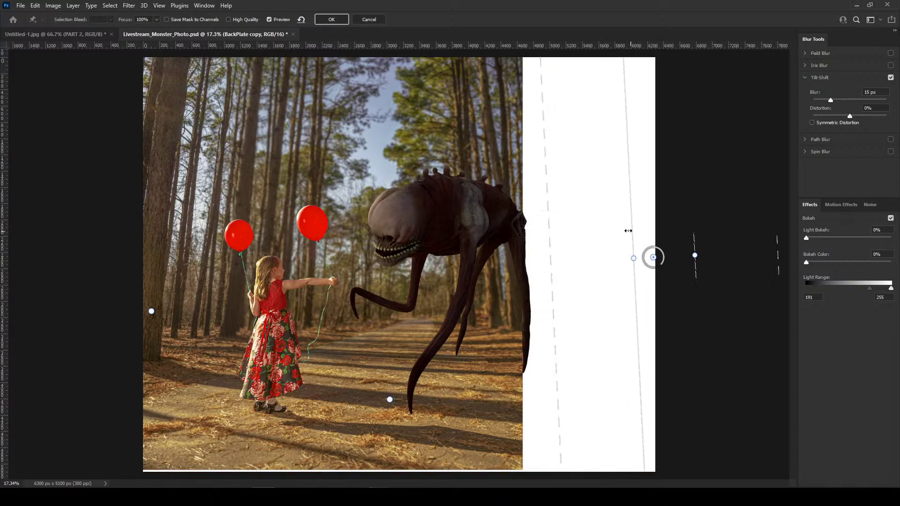
drag(551, 206, 596, 209)
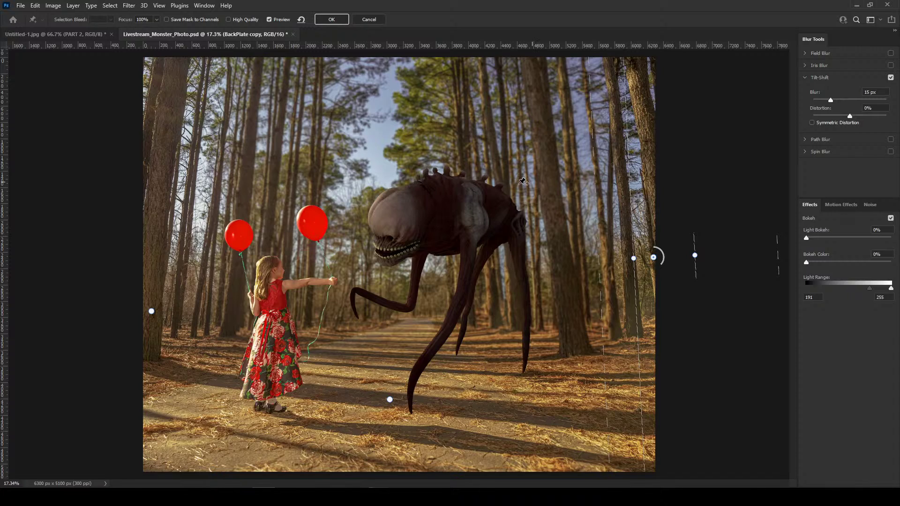
Raise the ground band's upper transition slightly, set its distortion to 58%, and try a 199 px blur before settling on about 18 px.
click(390, 399)
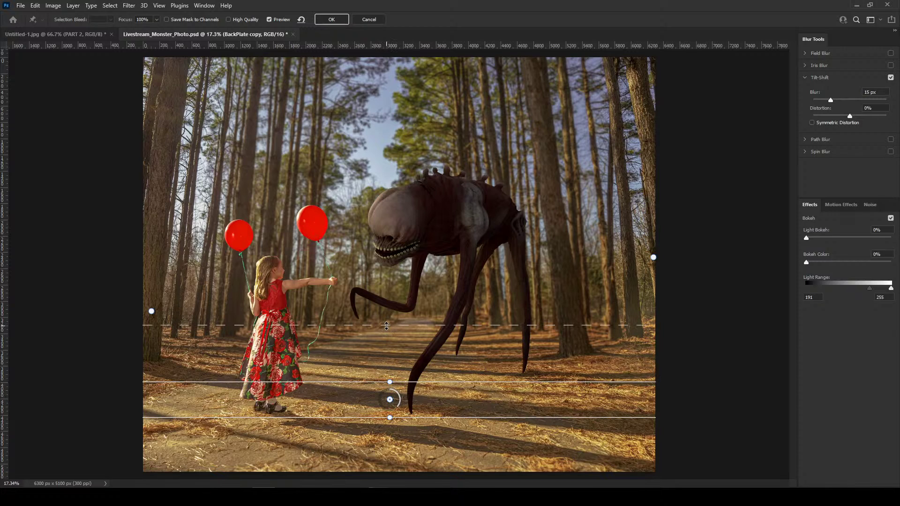
drag(386, 324, 389, 319)
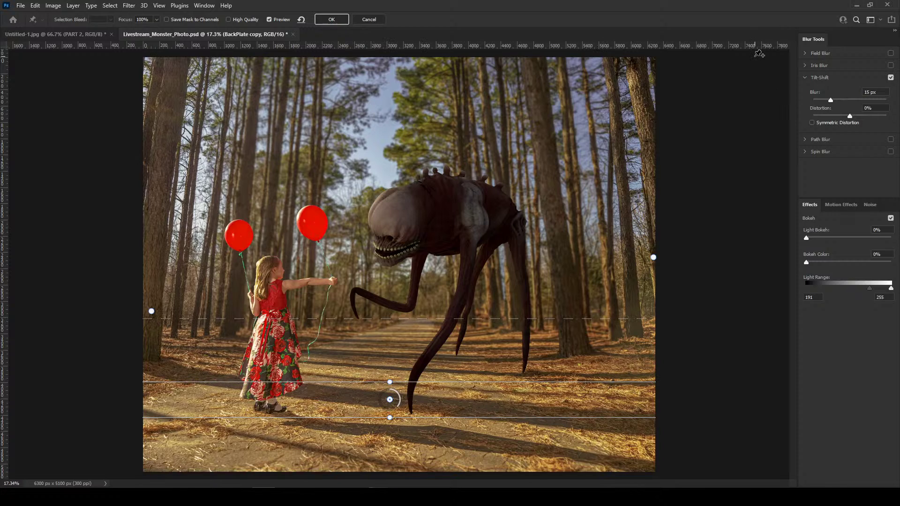
drag(850, 116, 856, 117)
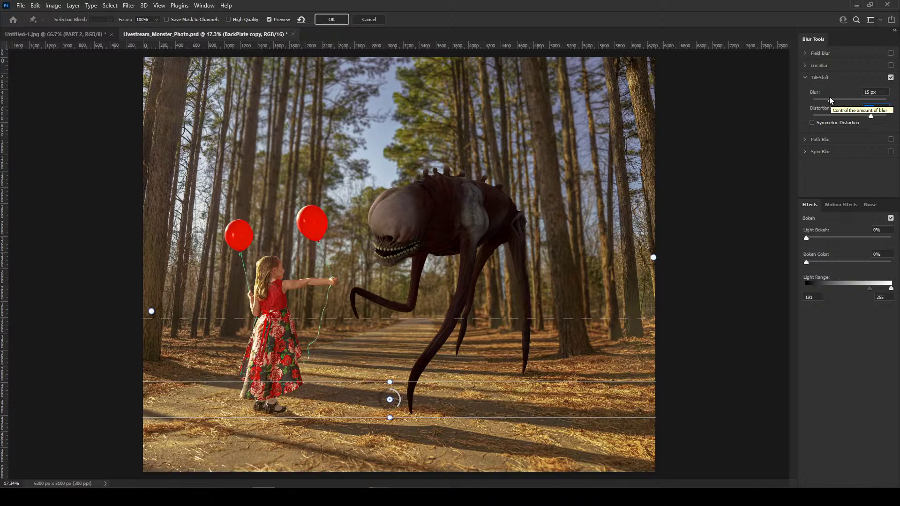
drag(829, 100, 866, 102)
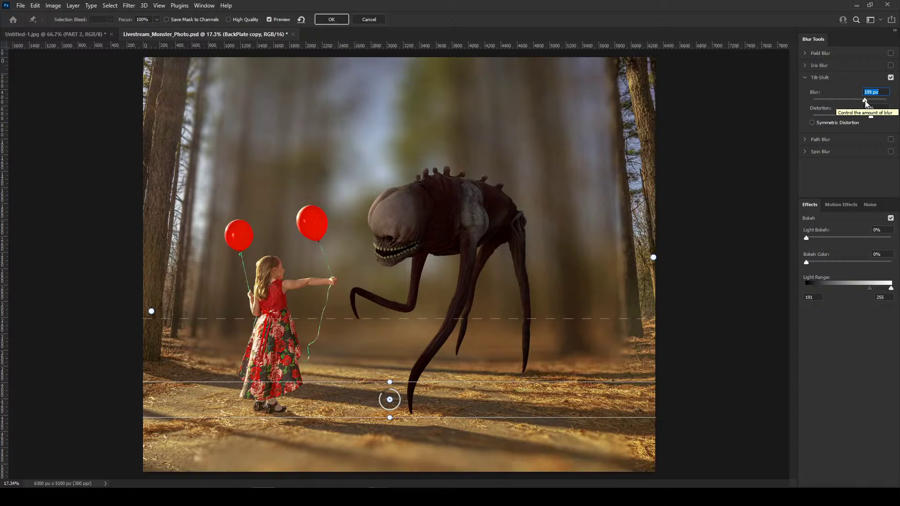
drag(866, 101, 834, 100)
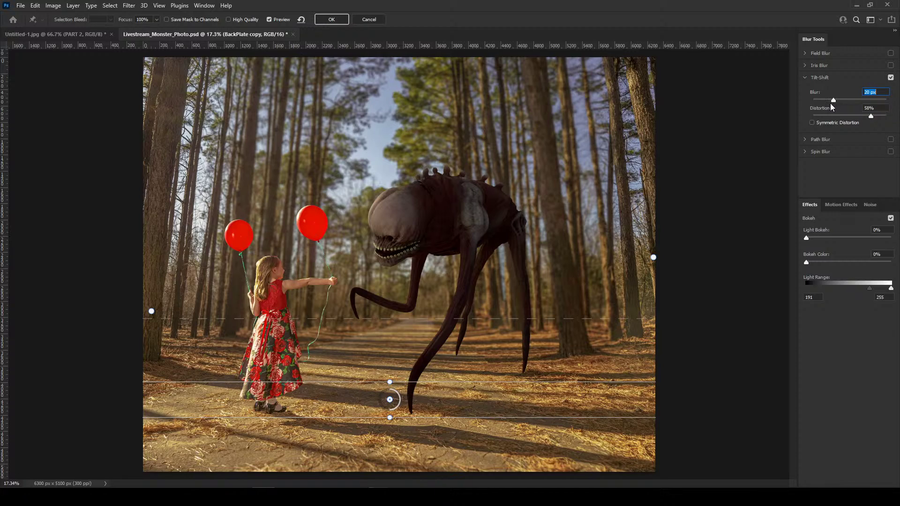
drag(833, 101, 831, 100)
Move both vertical focus bands outside the photo's side edges, tighten the left one's inner transition, and fine-tune the right one's blur.
drag(655, 259, 693, 260)
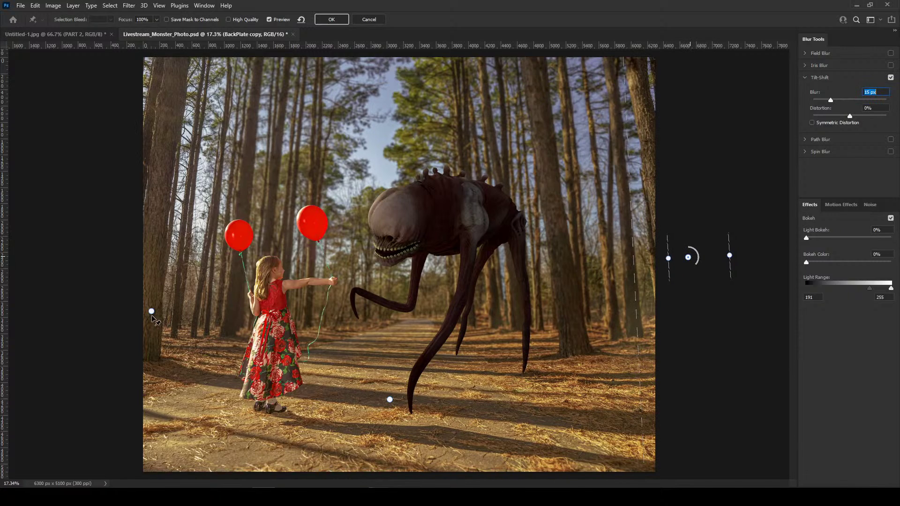
click(151, 311)
drag(152, 312, 128, 313)
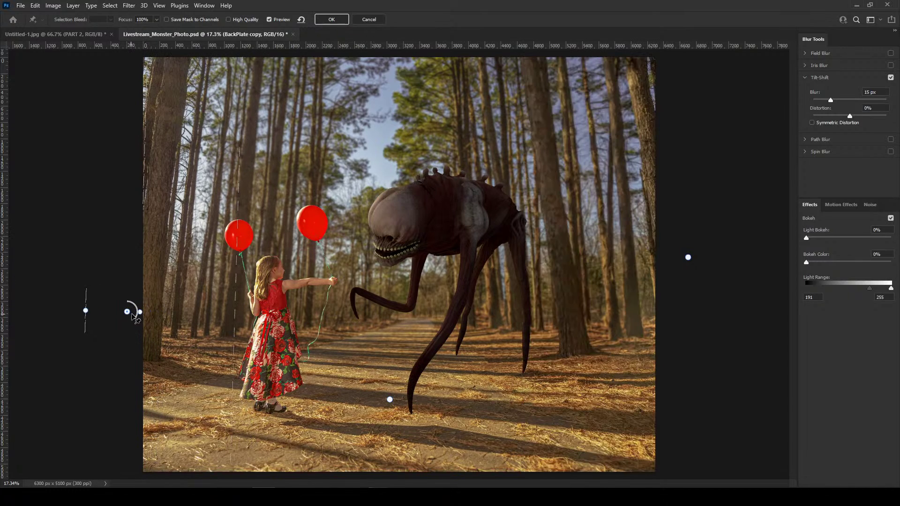
drag(127, 313, 98, 313)
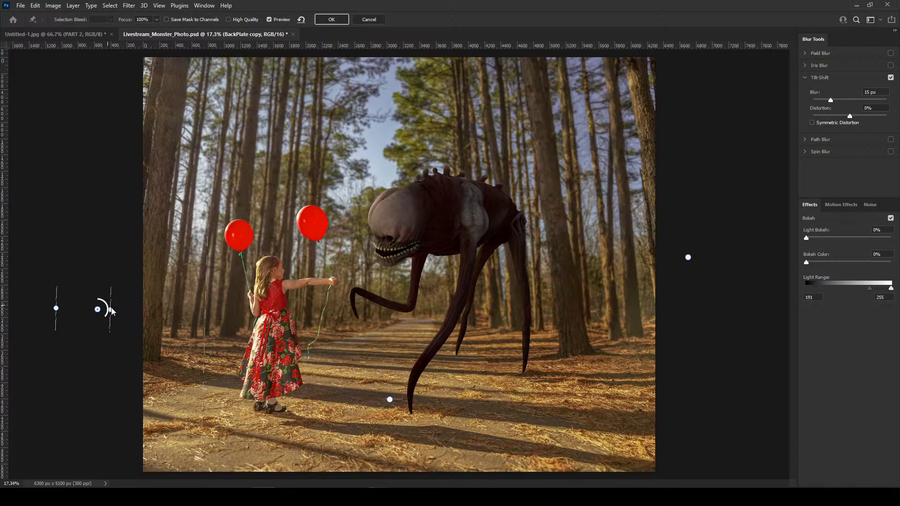
drag(208, 289, 194, 289)
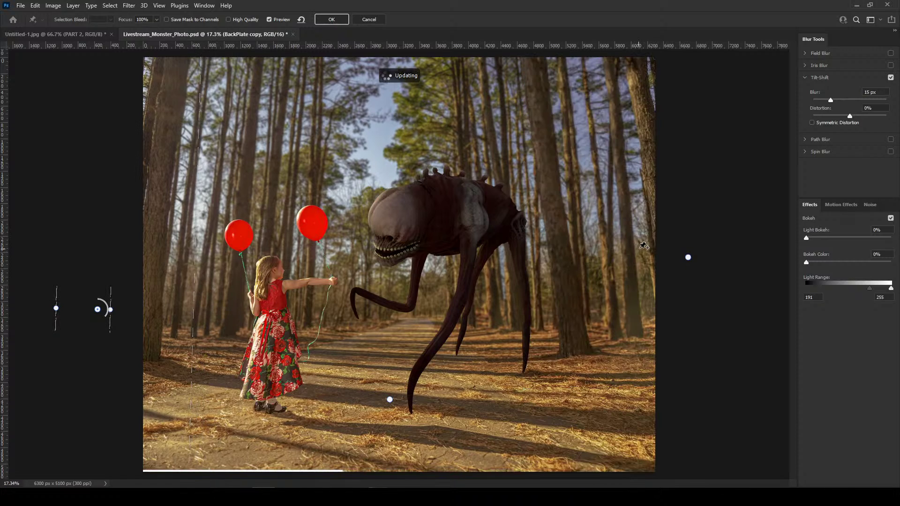
drag(689, 259, 703, 260)
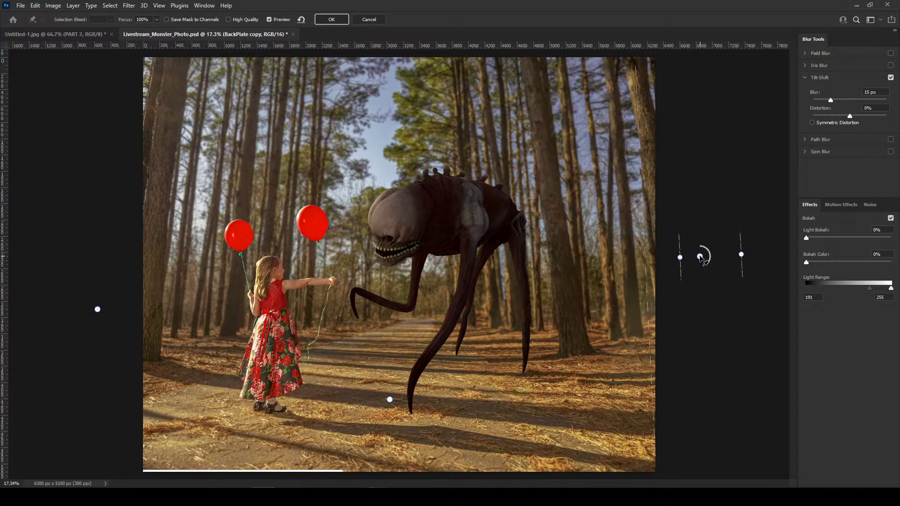
drag(703, 260, 700, 260)
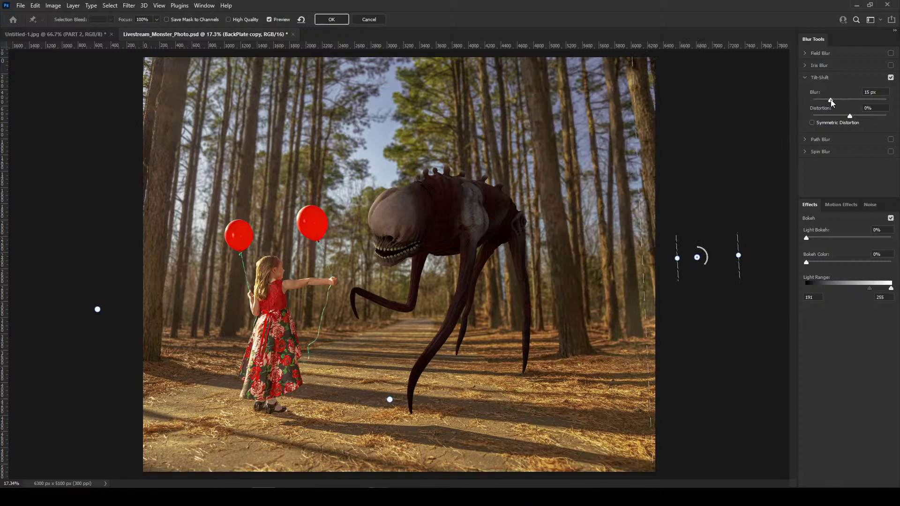
drag(831, 102, 833, 103)
Move the ground focus band up to the far stretch of the path, set its blur to 10 px, and tighten its lower transition.
click(390, 399)
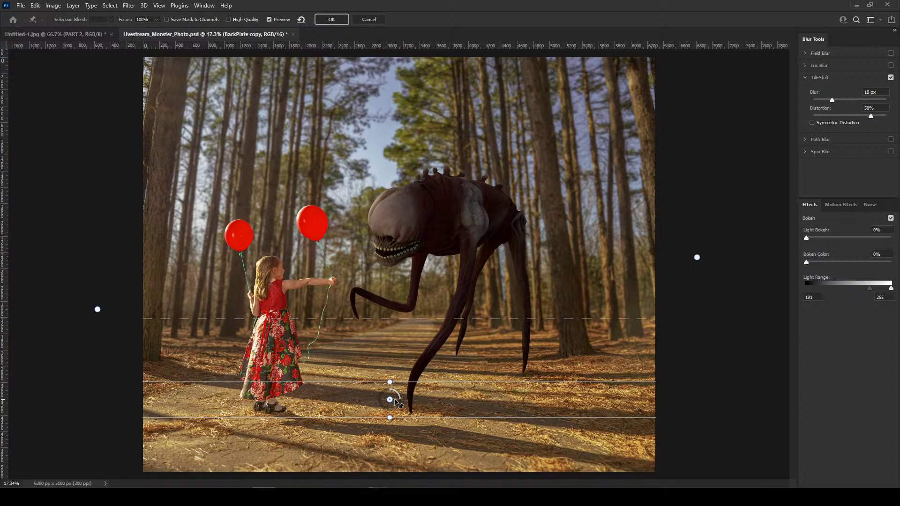
drag(398, 402, 387, 340)
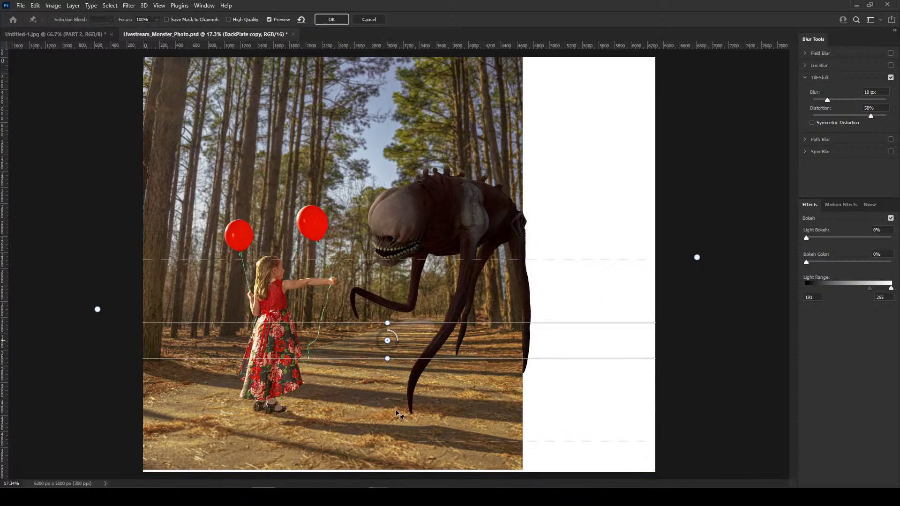
drag(399, 441, 397, 421)
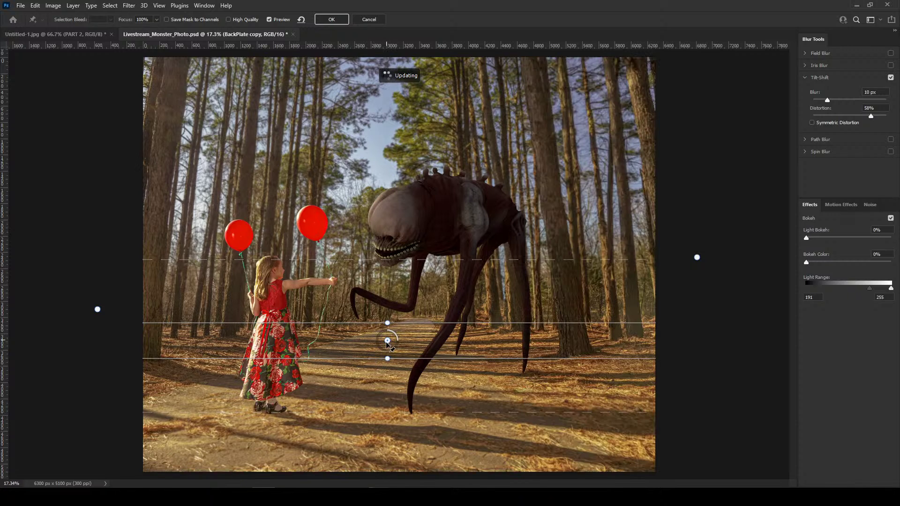
Move the ground focus band down to the path near the girl's feet, raise its upper focus line, and tighten its upper transition.
drag(387, 340, 384, 406)
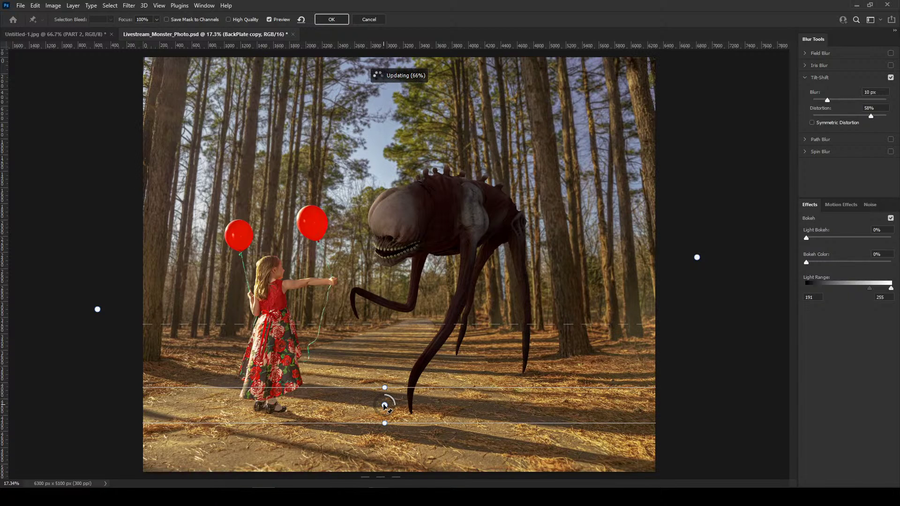
drag(385, 406, 388, 400)
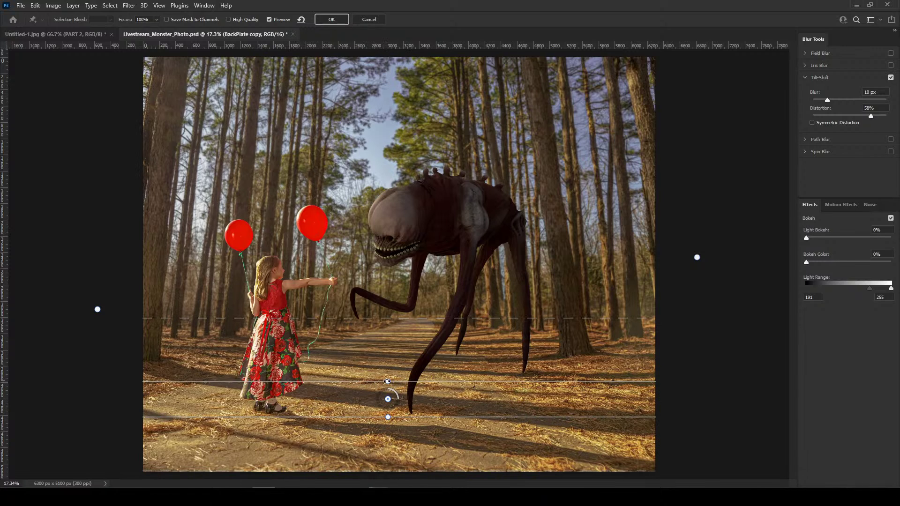
drag(372, 380, 377, 368)
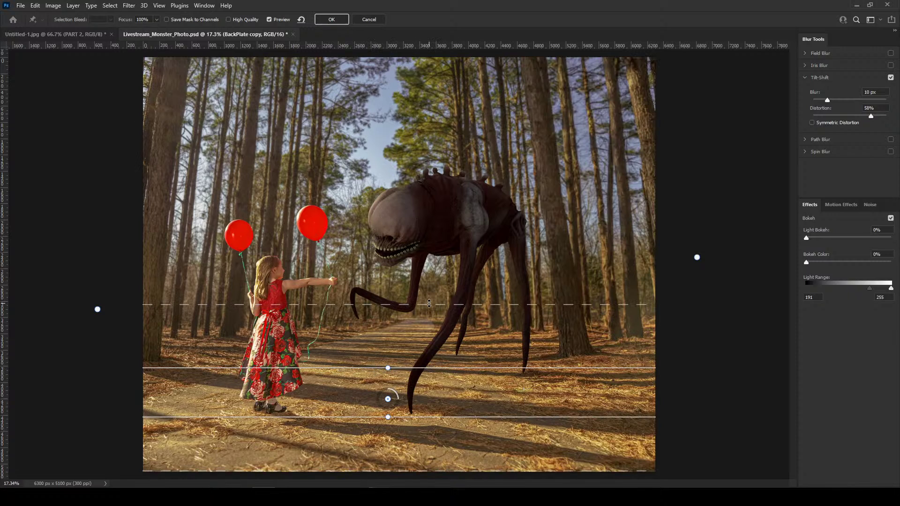
drag(428, 307, 430, 319)
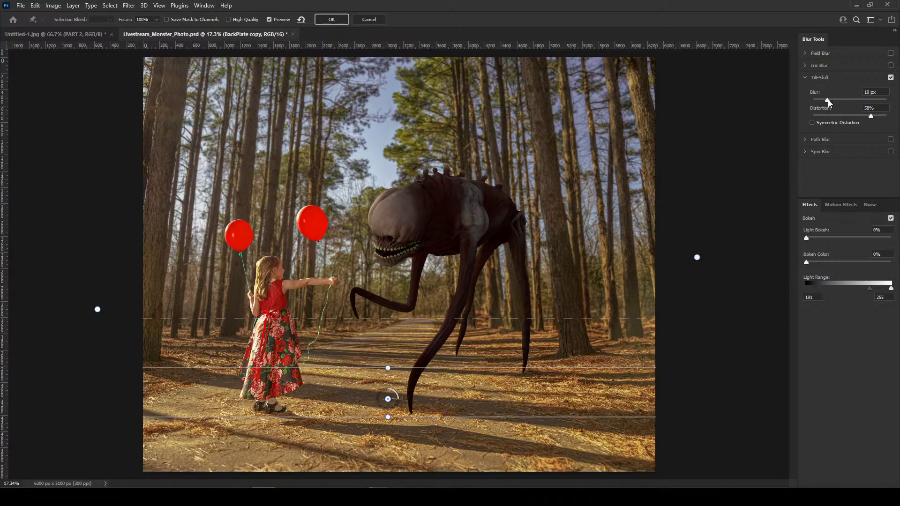
Try a 12 px blur with light bokeh at 29% and 92%, testing light range minimums of 216 and 174.
drag(828, 102, 828, 102)
drag(807, 238, 821, 238)
mouse_move(820, 237)
mouse_down()
mouse_move(860, 233)
mouse_move(830, 237)
mouse_up()
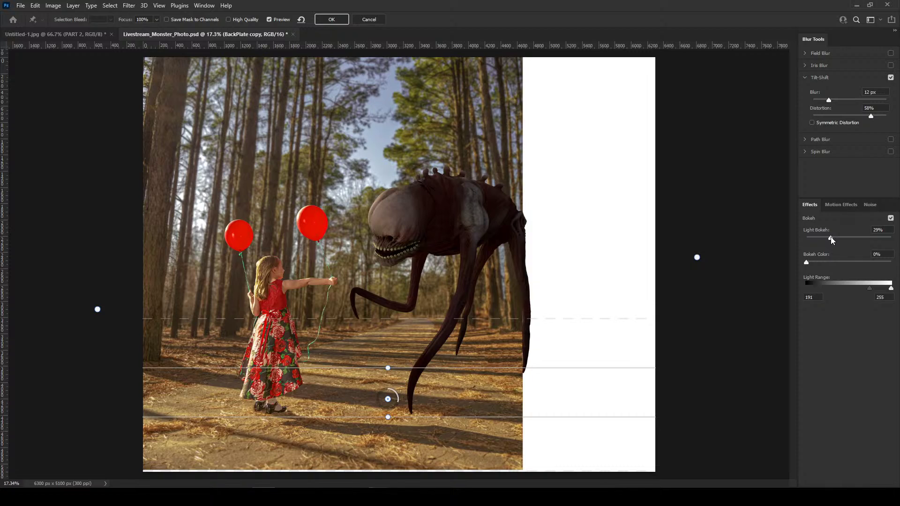
drag(871, 288, 880, 291)
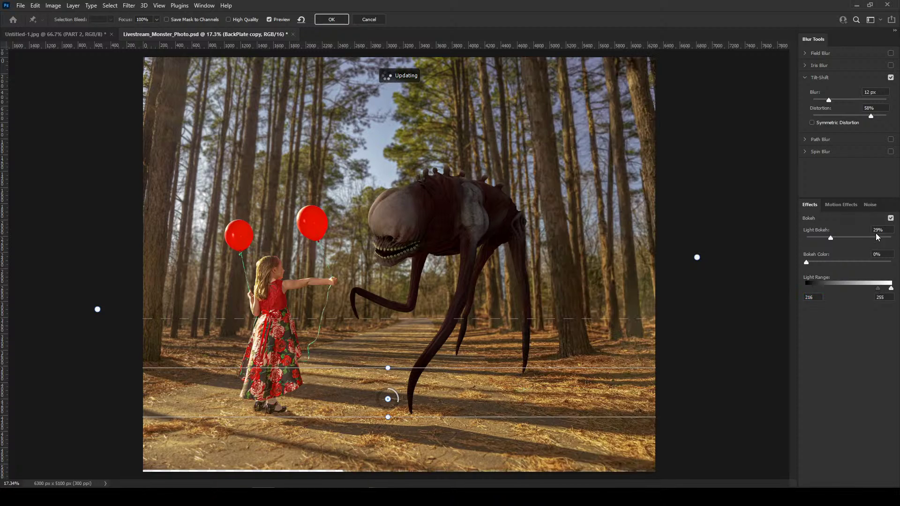
drag(829, 238, 885, 238)
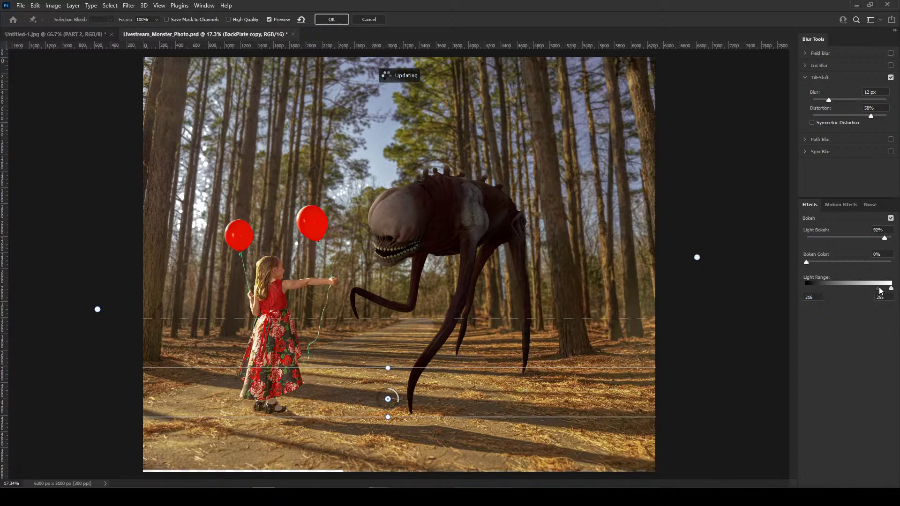
mouse_move(880, 291)
mouse_down()
mouse_move(853, 288)
mouse_move(864, 286)
mouse_up()
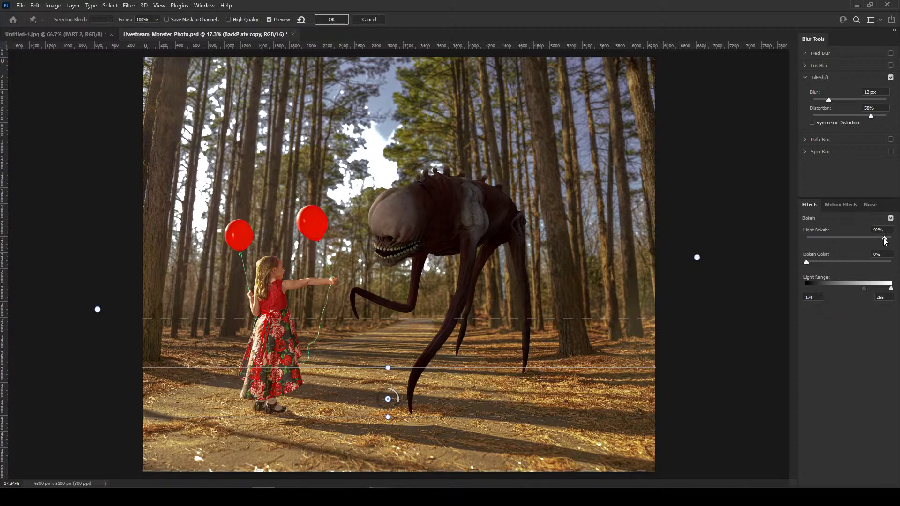
Set the bokeh color to 20%, the light bokeh to 18%, and the light range minimum to 122.
drag(806, 262, 825, 263)
drag(884, 238, 823, 259)
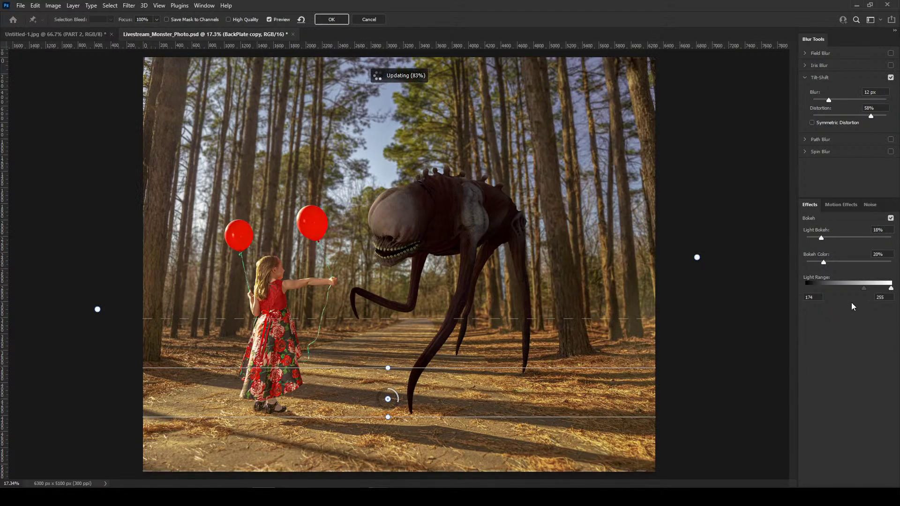
mouse_move(864, 288)
mouse_down()
mouse_move(836, 292)
mouse_move(850, 294)
mouse_up()
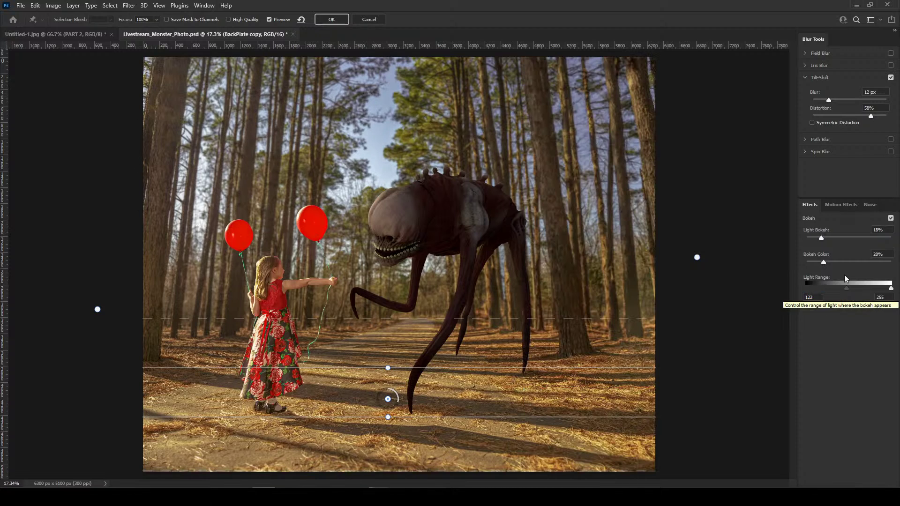
Set the Tilt-Shift blur to 17 px with symmetric distortion at 49%, enable high quality, and apply the blur to the BackPlate copy.
drag(830, 100, 831, 100)
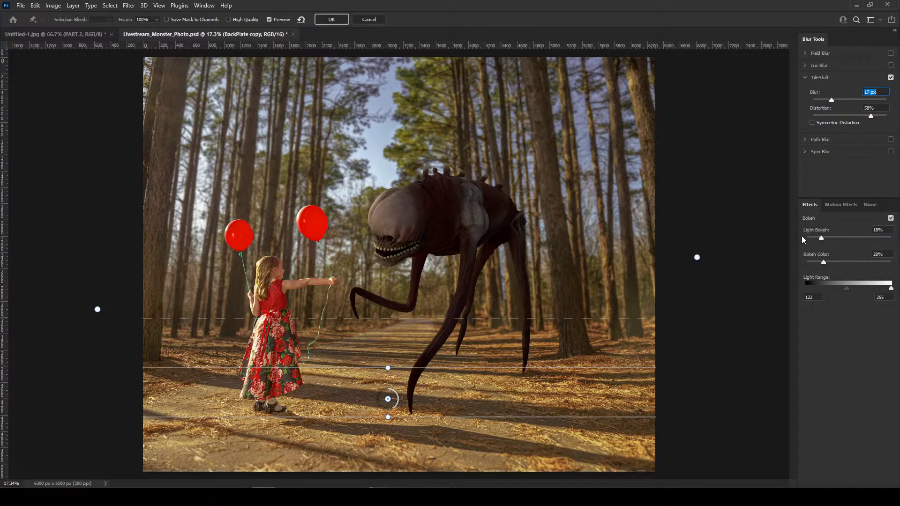
click(811, 123)
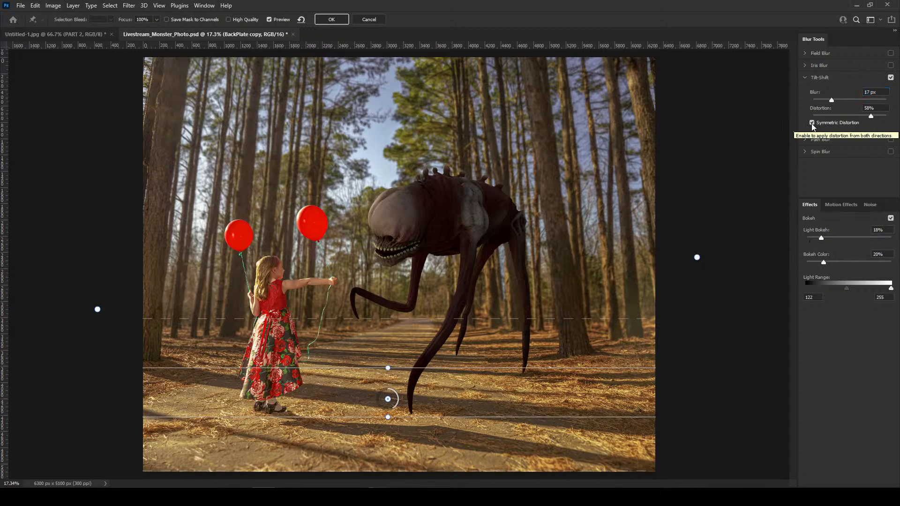
drag(871, 117, 867, 118)
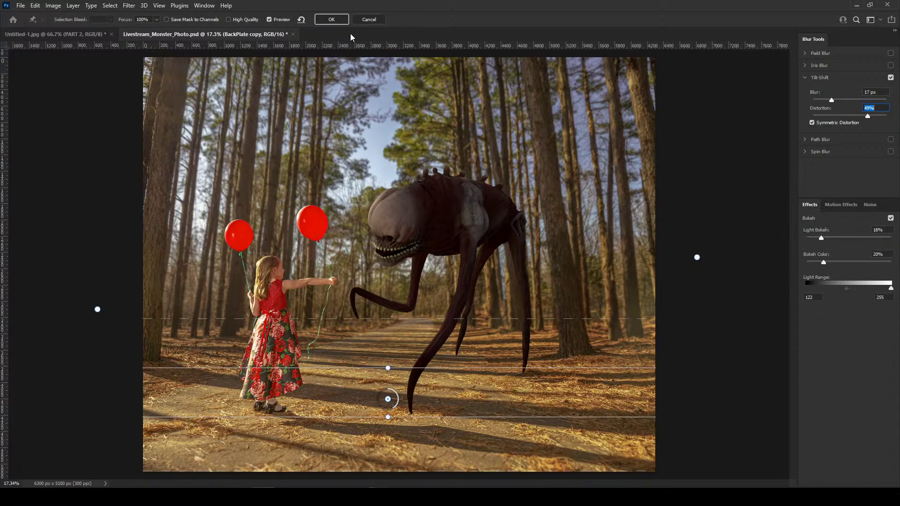
click(227, 19)
click(330, 20)
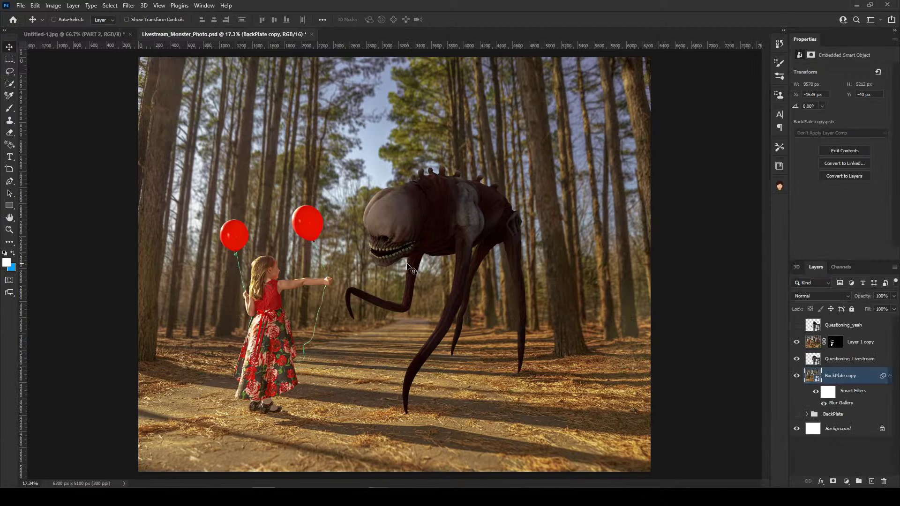
Inspect the applied blur across the scene and examine the girl's hair, arm and dress edges against the background up close.
scroll(347, 258, up, 5)
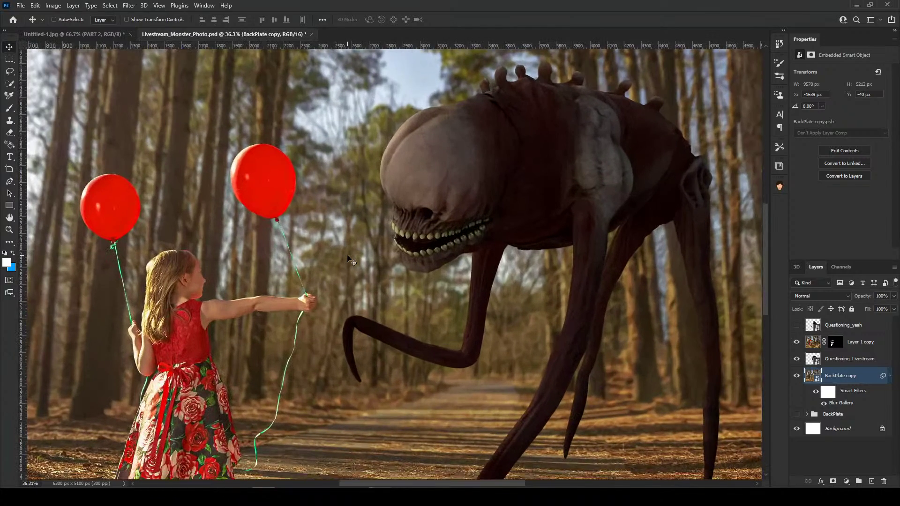
scroll(353, 253, down, 3)
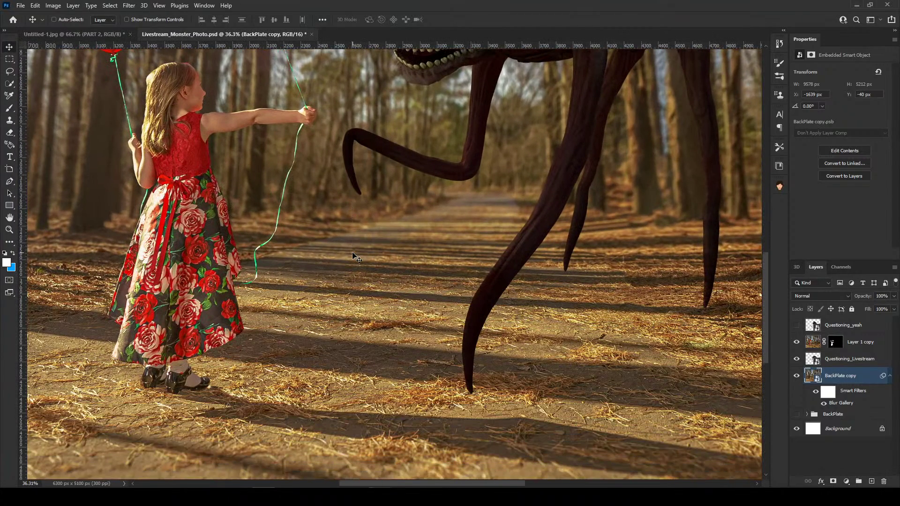
scroll(446, 283, up, 6)
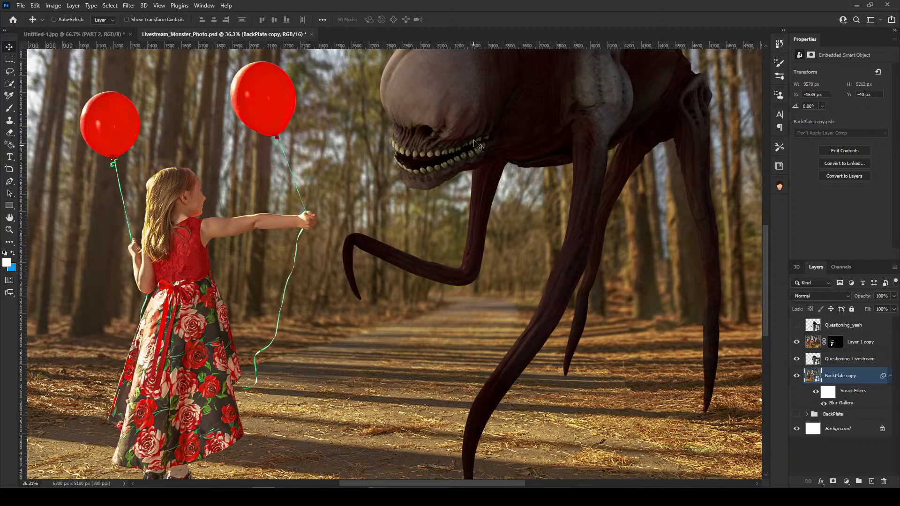
scroll(432, 263, down, 2)
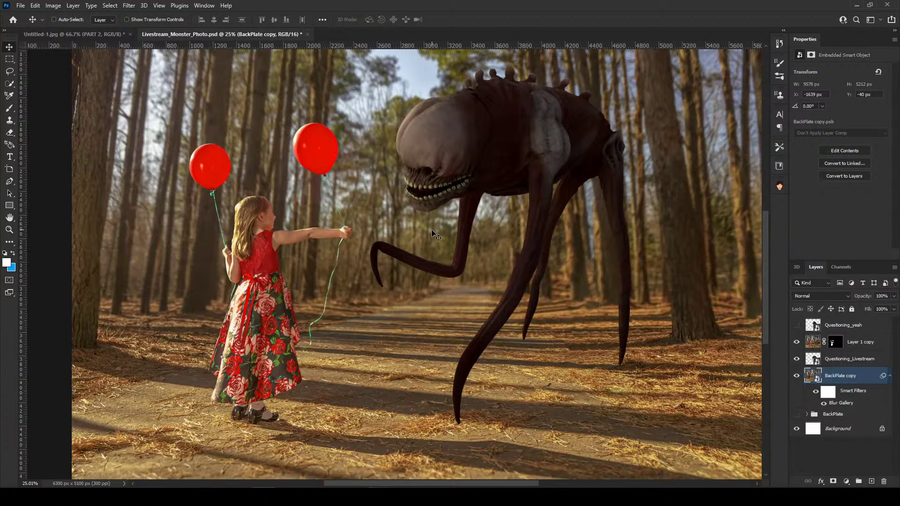
scroll(433, 234, up, 2)
scroll(414, 228, up, 1)
drag(140, 227, 400, 296)
scroll(400, 296, up, 6)
scroll(401, 296, down, 2)
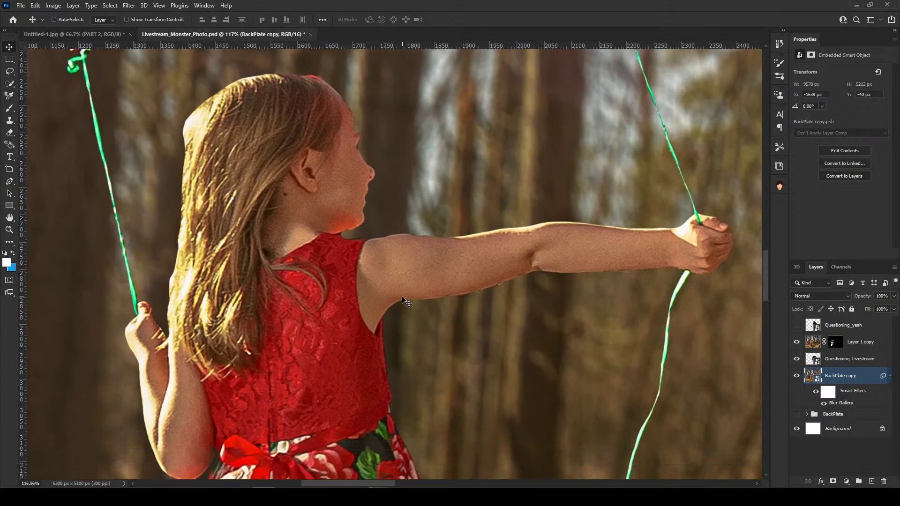
scroll(398, 204, up, 2)
scroll(398, 204, up, 1)
scroll(367, 185, up, 2)
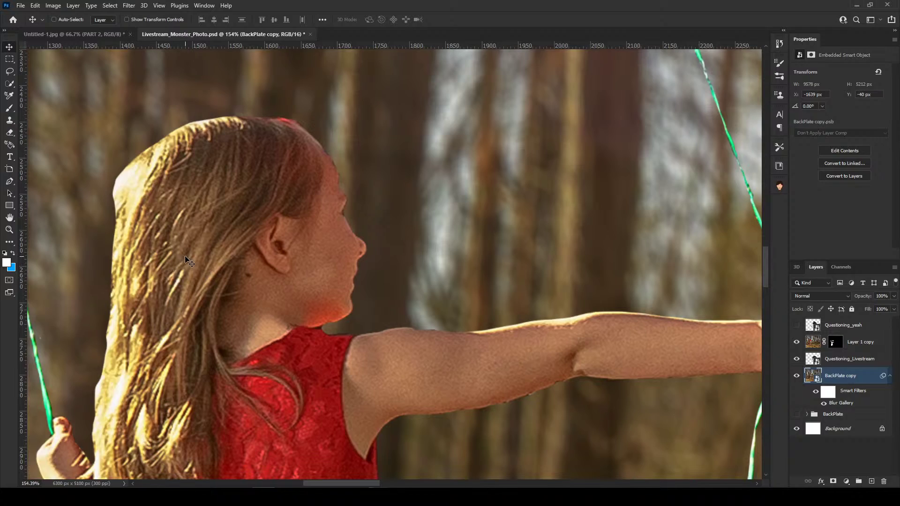
scroll(307, 317, down, 3)
scroll(332, 316, down, 5)
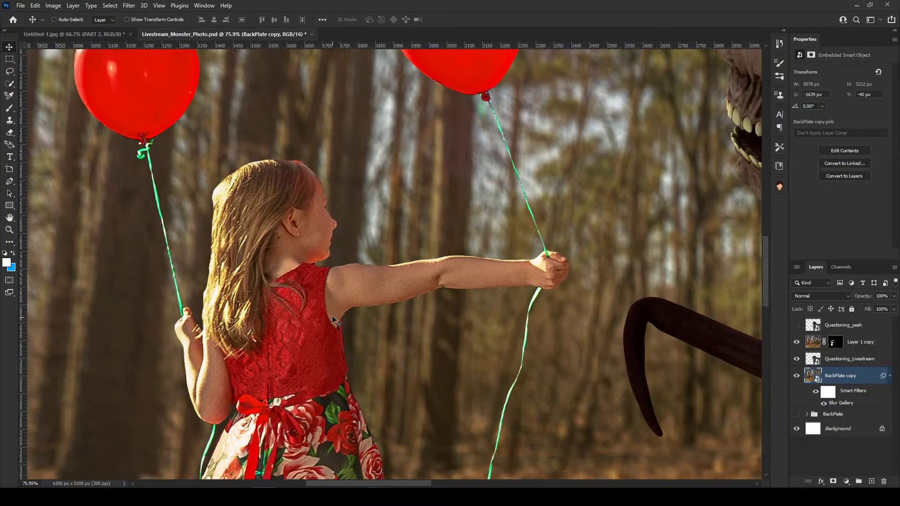
scroll(313, 145, down, 5)
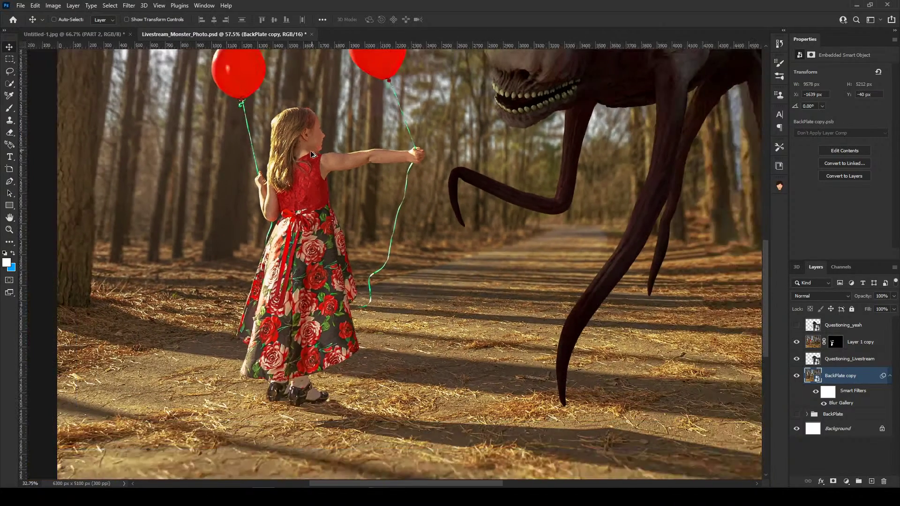
scroll(305, 149, down, 2)
Examine the monster's mouth and legs against the blurred trees and path, and review the overall composition.
scroll(493, 109, up, 5)
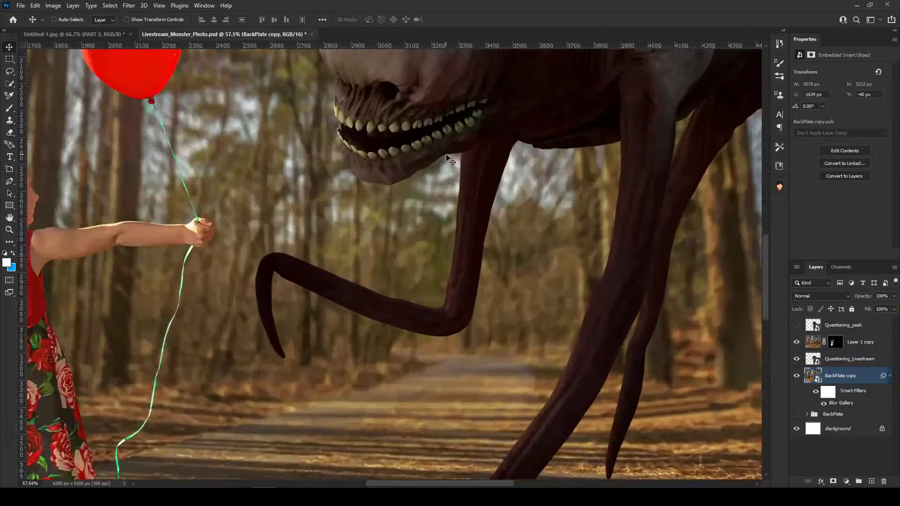
scroll(428, 172, down, 5)
scroll(412, 182, up, 3)
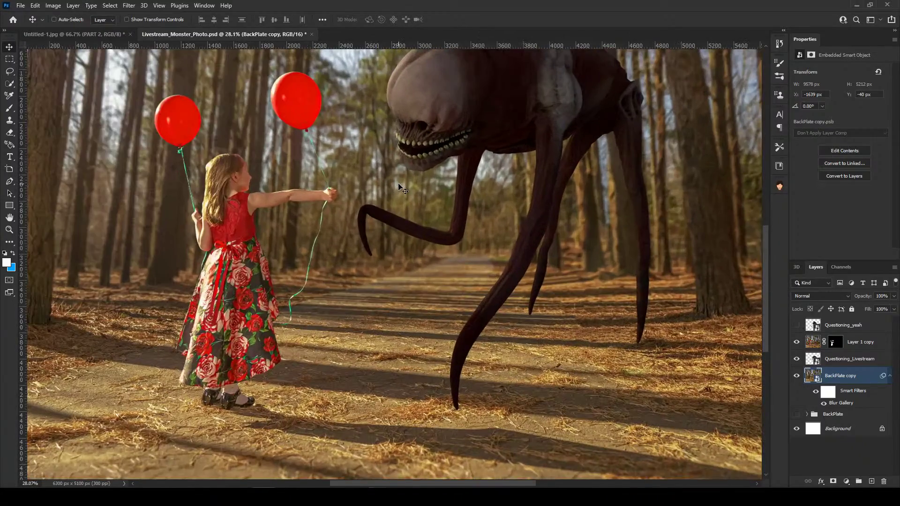
scroll(403, 187, up, 1)
scroll(575, 324, up, 1)
scroll(574, 324, up, 1)
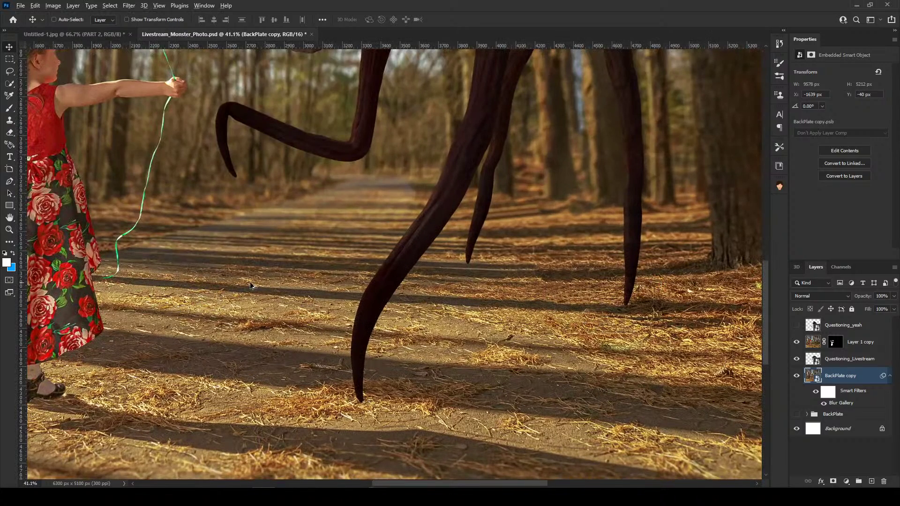
scroll(341, 170, up, 3)
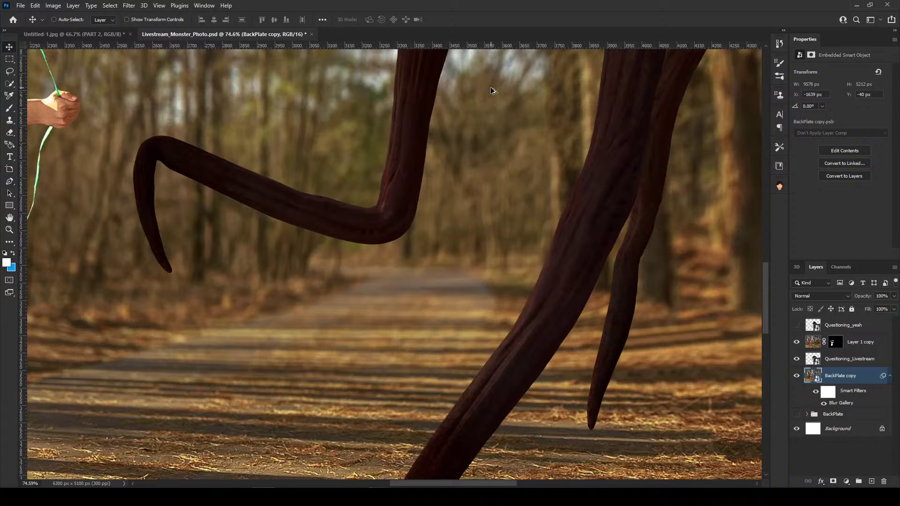
scroll(249, 269, down, 4)
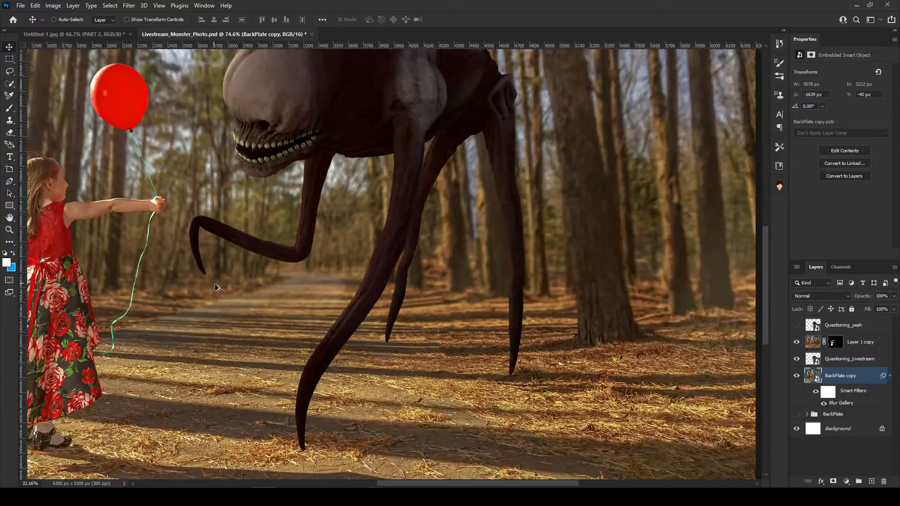
scroll(458, 344, down, 1)
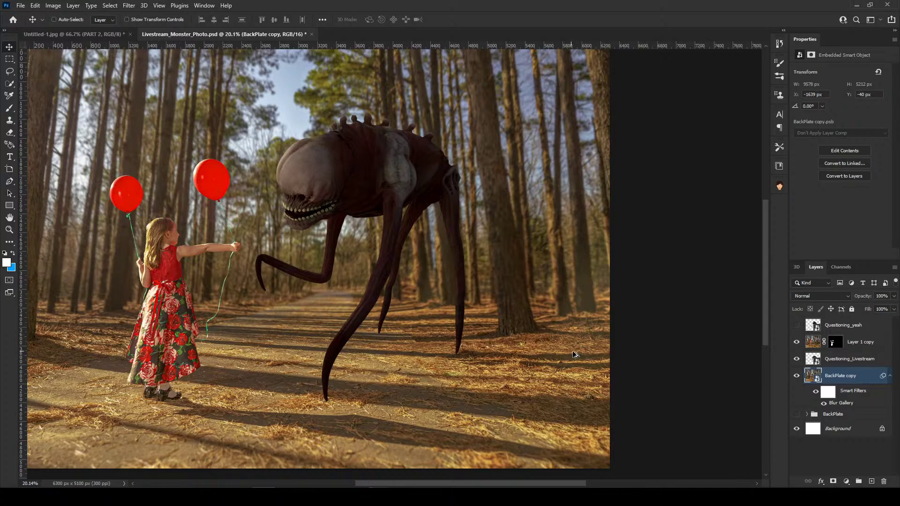
scroll(344, 310, down, 1)
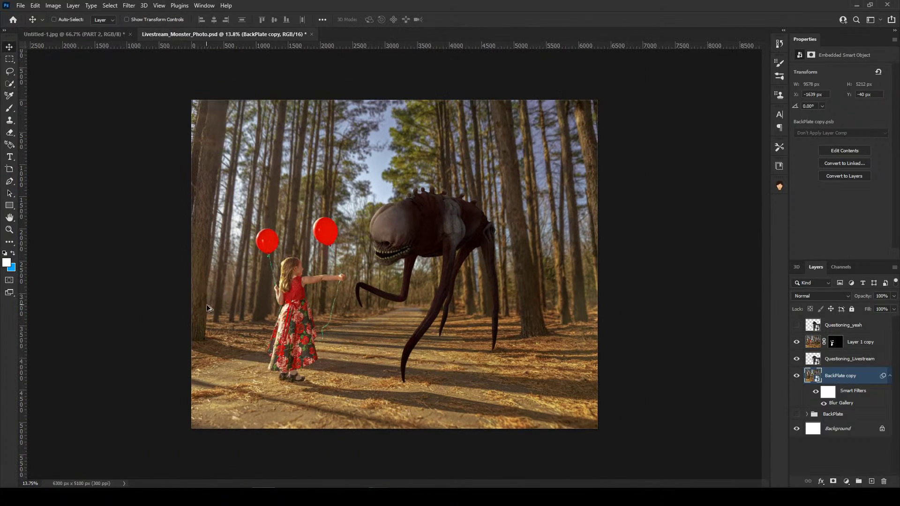
scroll(193, 335, up, 2)
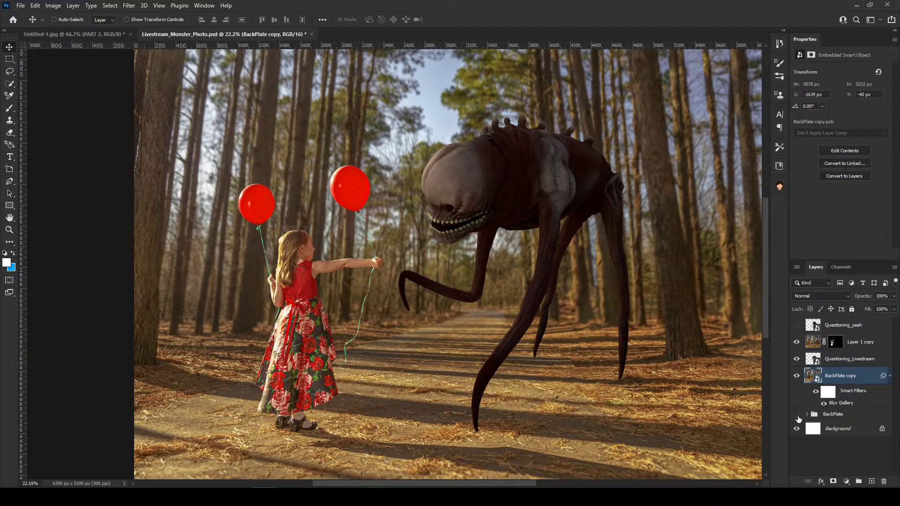
Show the BackPlate group and toggle the BackPlate copy off and on to compare the sharp and blurred backgrounds.
click(796, 414)
click(796, 377)
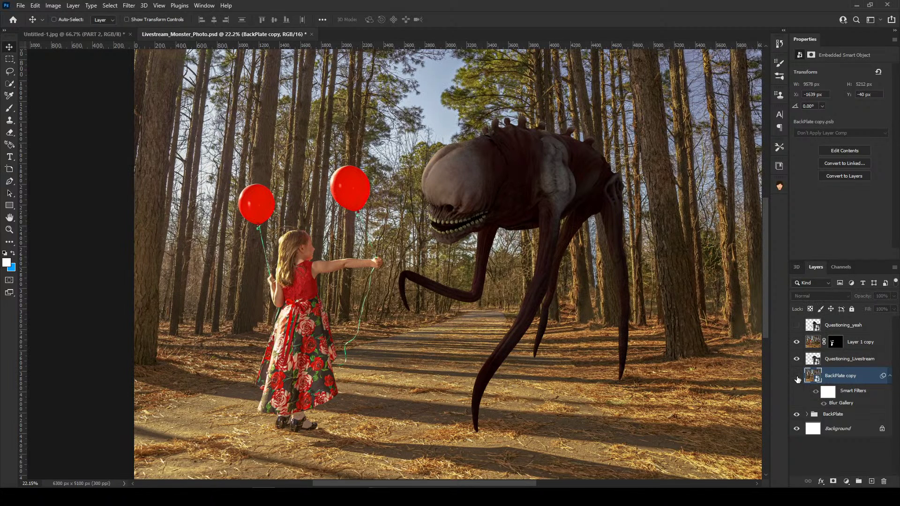
click(796, 376)
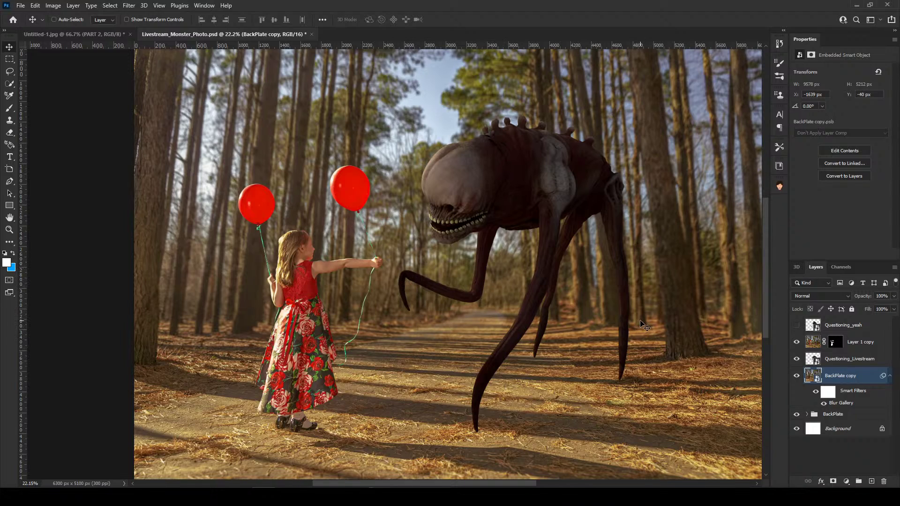
Create a layer group named Monster above the Questioning_Livestream layer and move that layer into it.
click(835, 361)
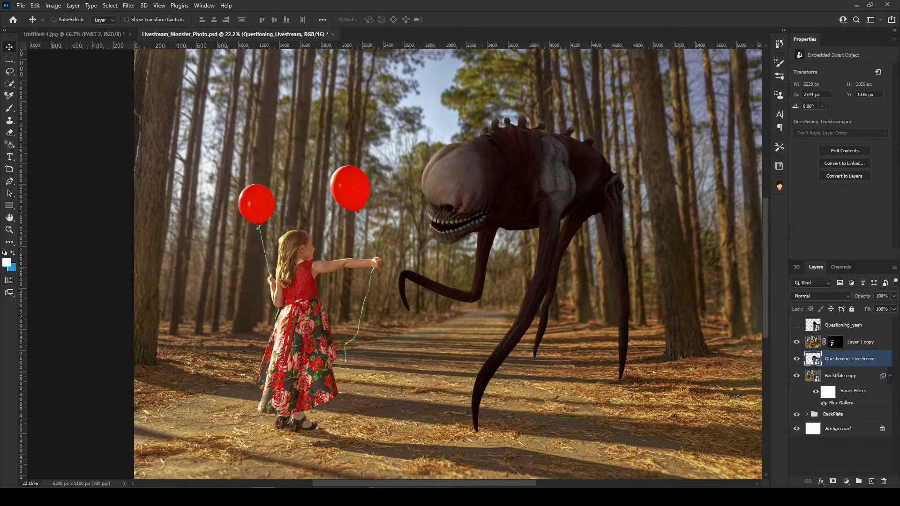
click(859, 481)
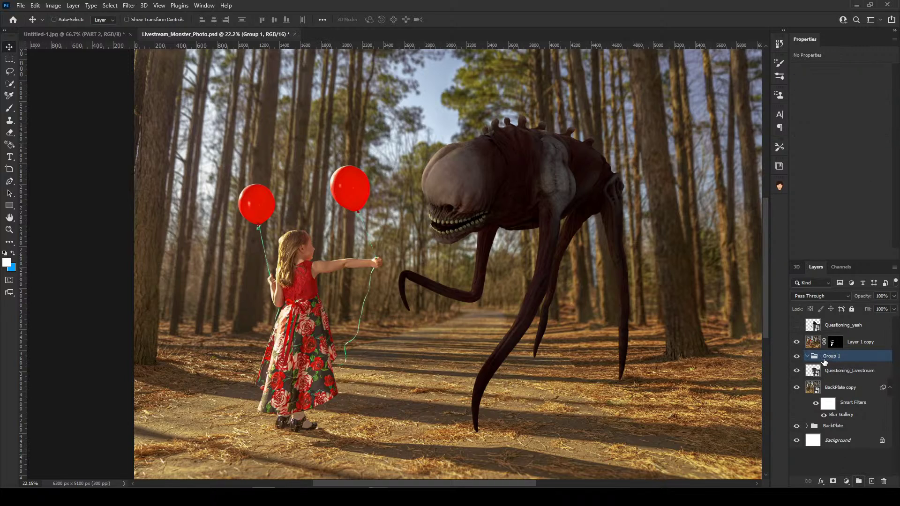
double_click(839, 356)
text(Monster)
key(Return)
click(839, 375)
drag(841, 381, 831, 357)
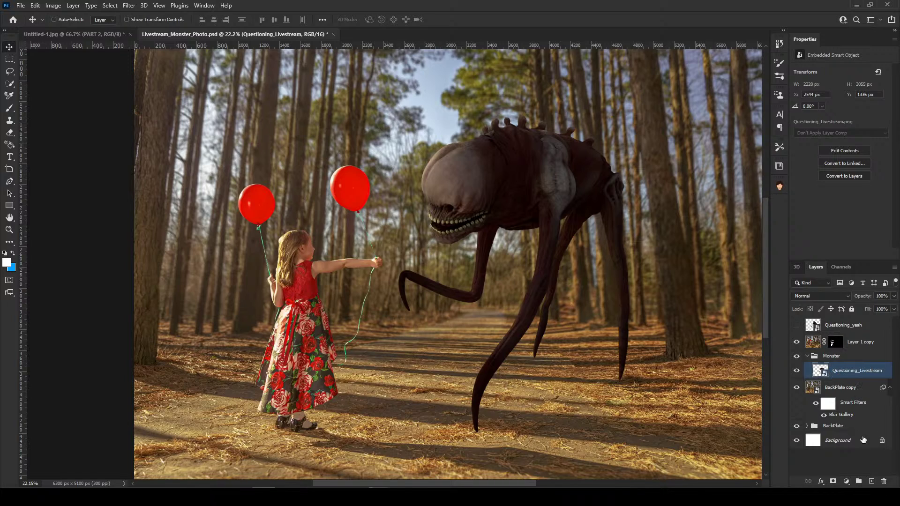
Add an Exposure adjustment above the Questioning_Livestream layer with exposure about +1.15 and clip it to the monster.
click(847, 481)
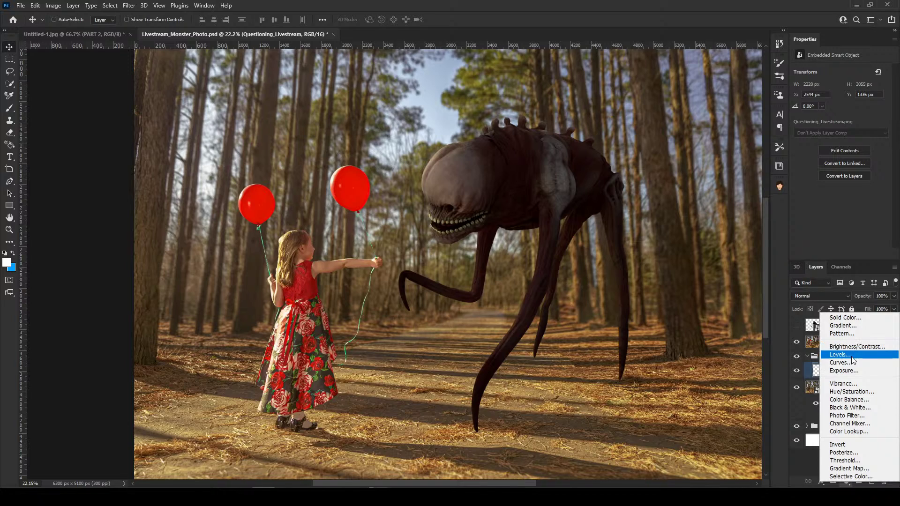
click(843, 370)
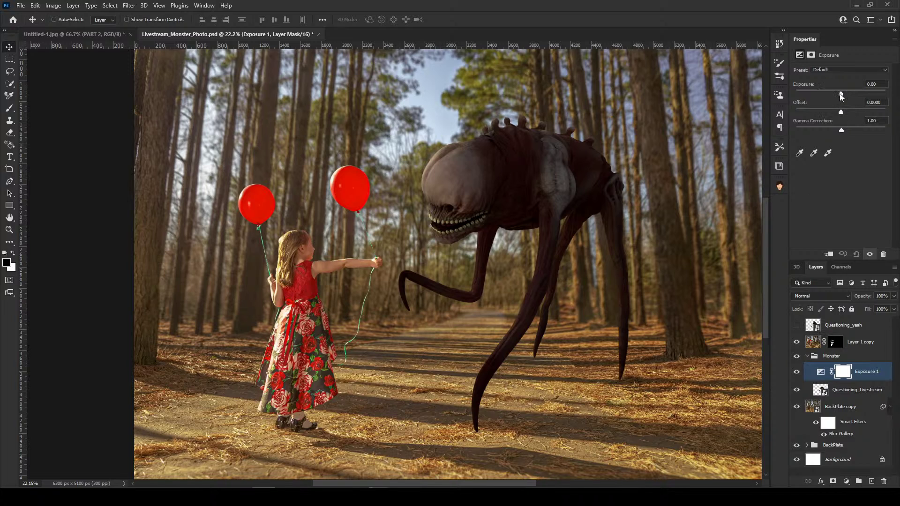
drag(839, 94, 846, 91)
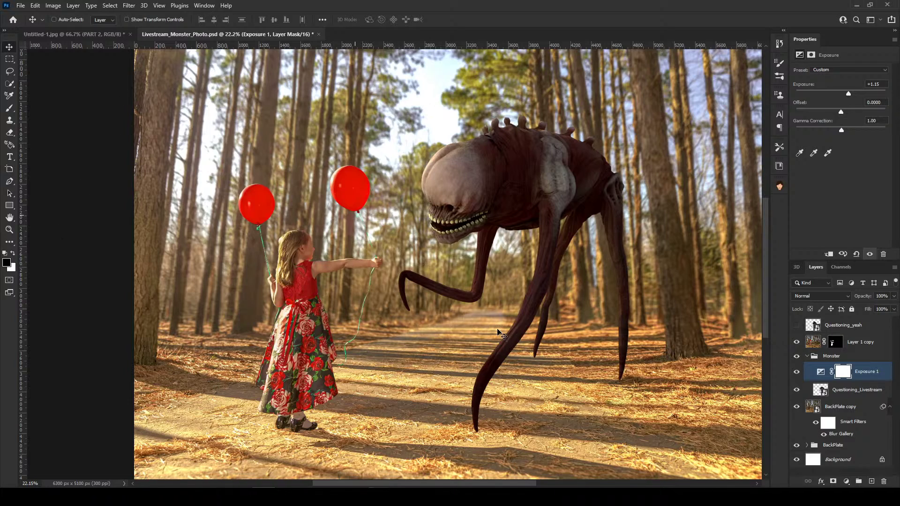
alt+click(838, 381)
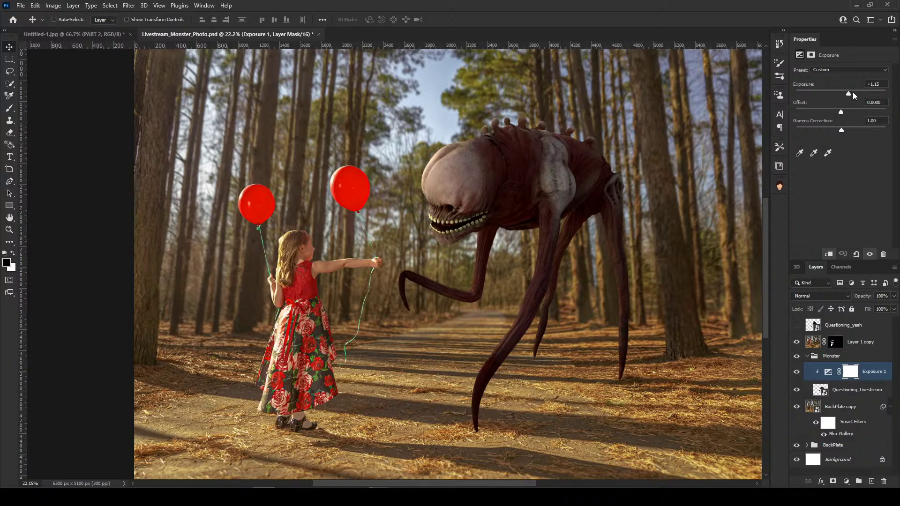
Refine the monster's Exposure adjustment to an exposure of about +0.66 and a gamma correction of about 1.17.
drag(848, 94, 850, 94)
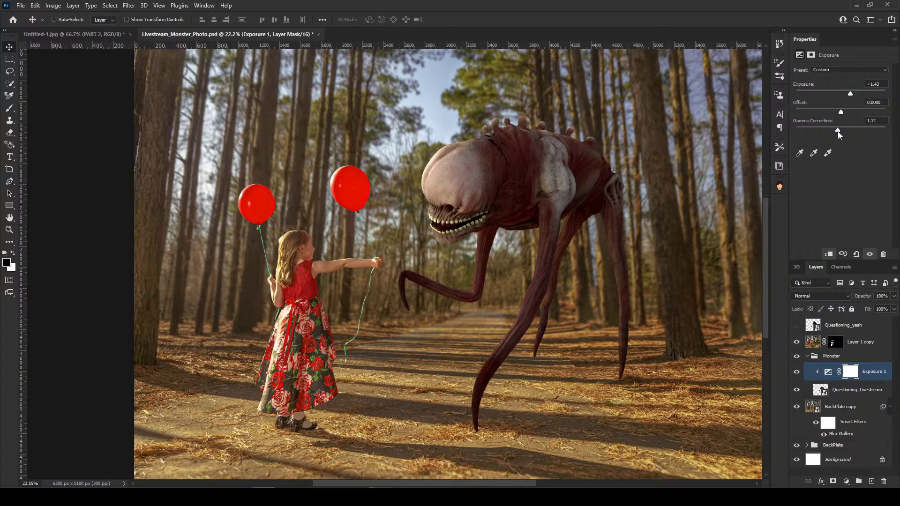
drag(836, 131, 833, 134)
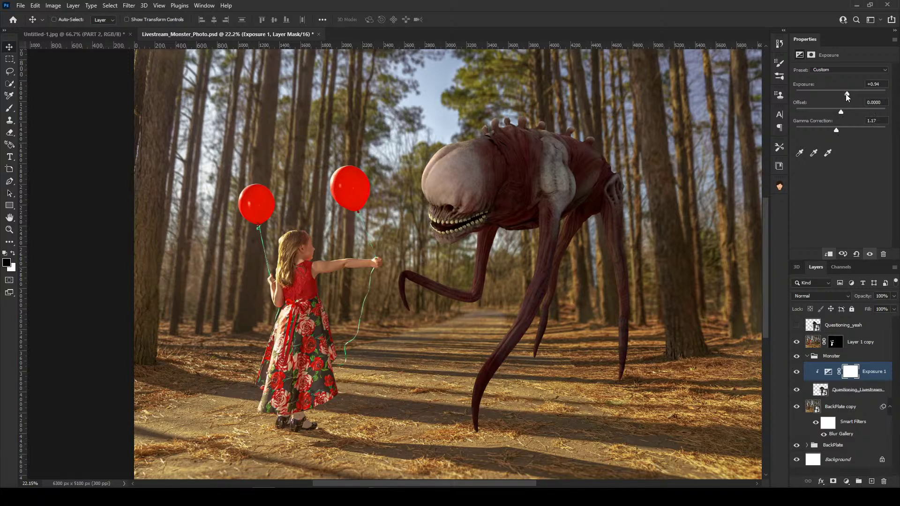
drag(846, 94, 845, 94)
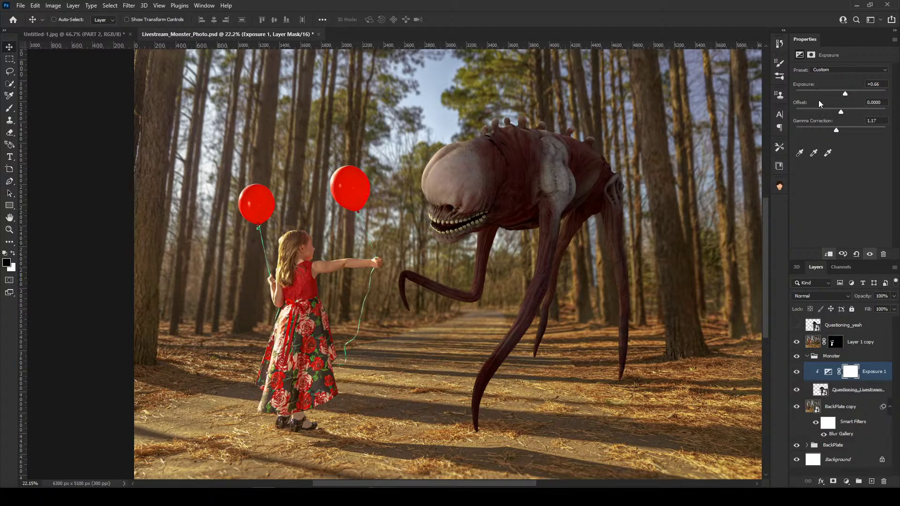
Examine the brightened monster's head, skin and legs up close and compare its tones with the whole forest scene.
scroll(544, 174, up, 6)
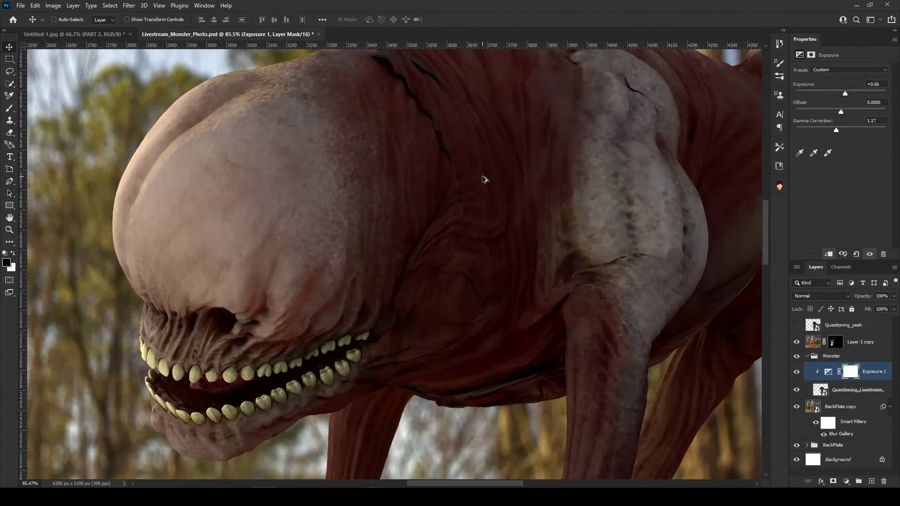
scroll(402, 241, down, 3)
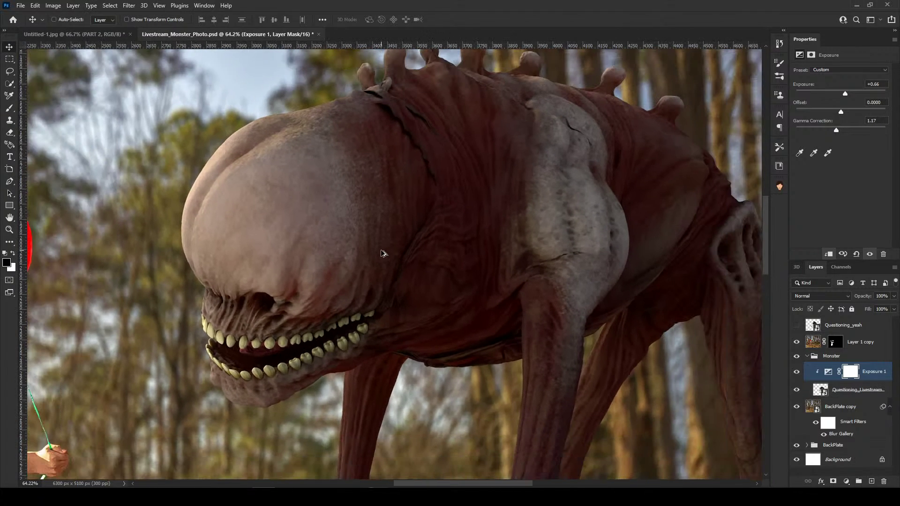
scroll(344, 281, down, 1)
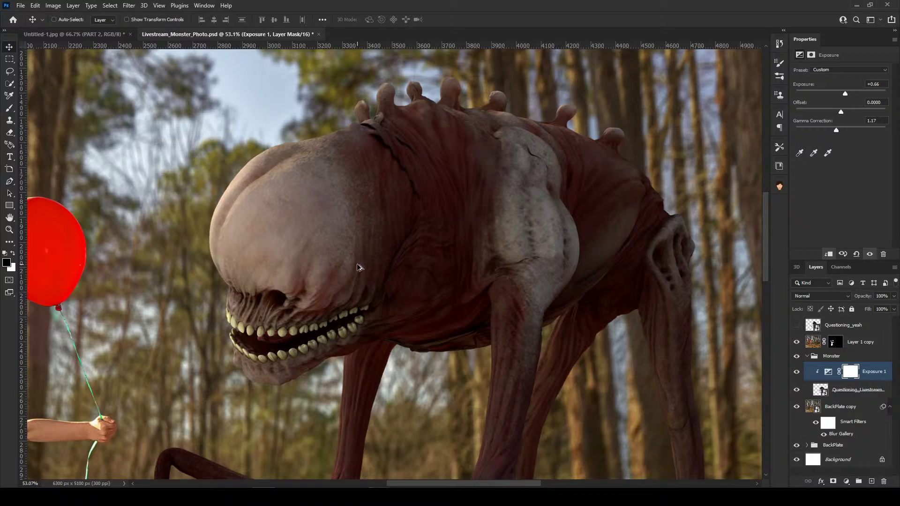
scroll(358, 268, down, 4)
scroll(350, 269, down, 2)
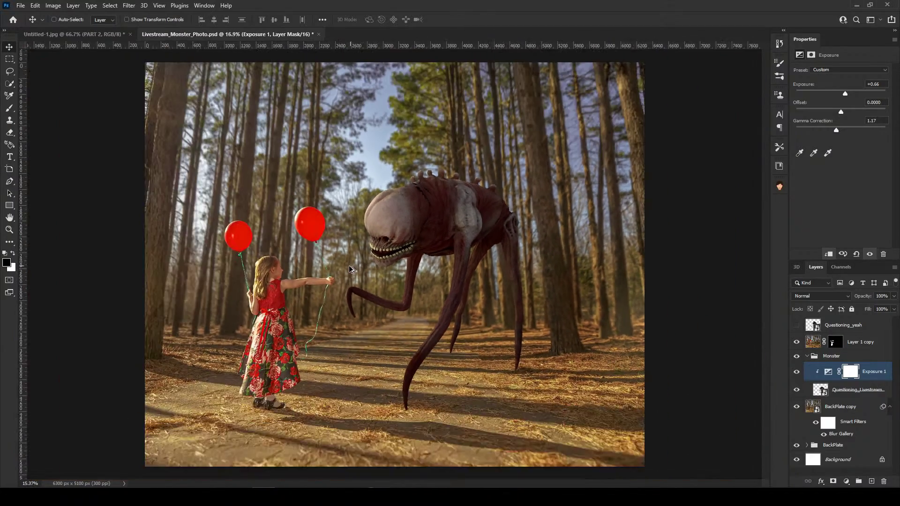
scroll(398, 206, up, 3)
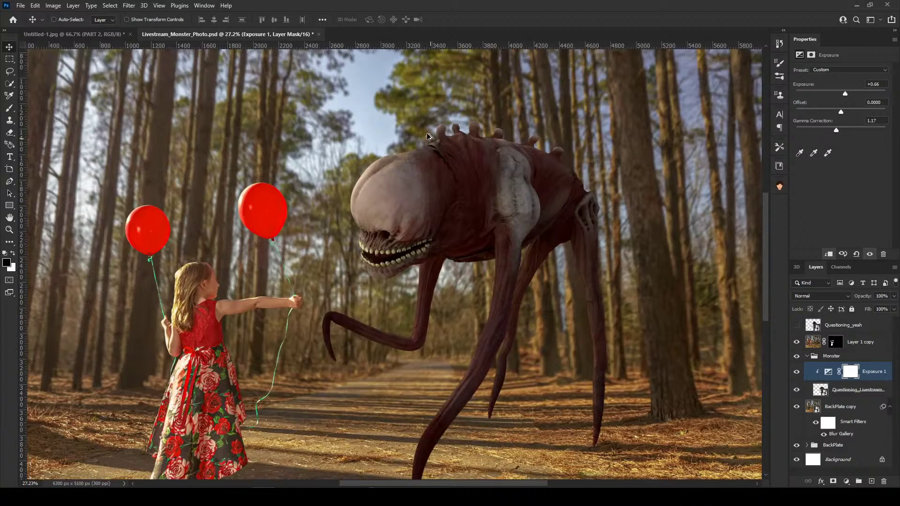
scroll(506, 345, down, 1)
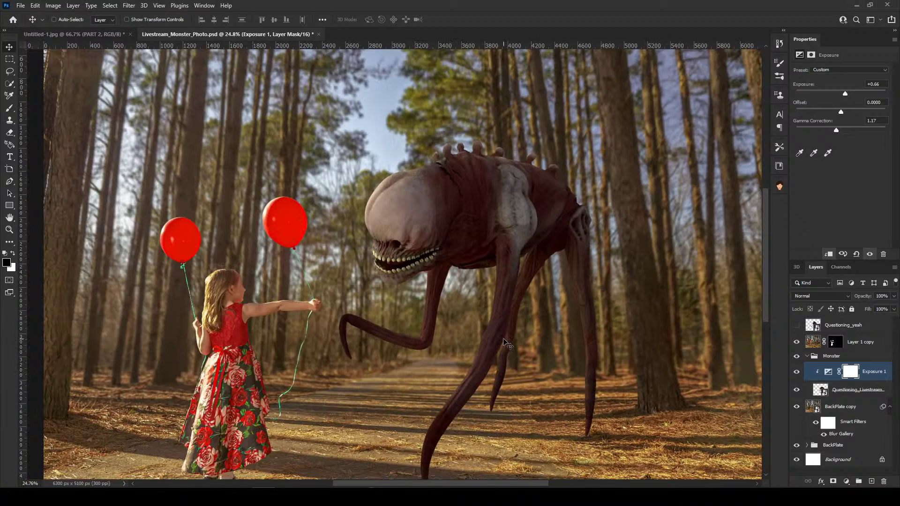
scroll(507, 345, down, 3)
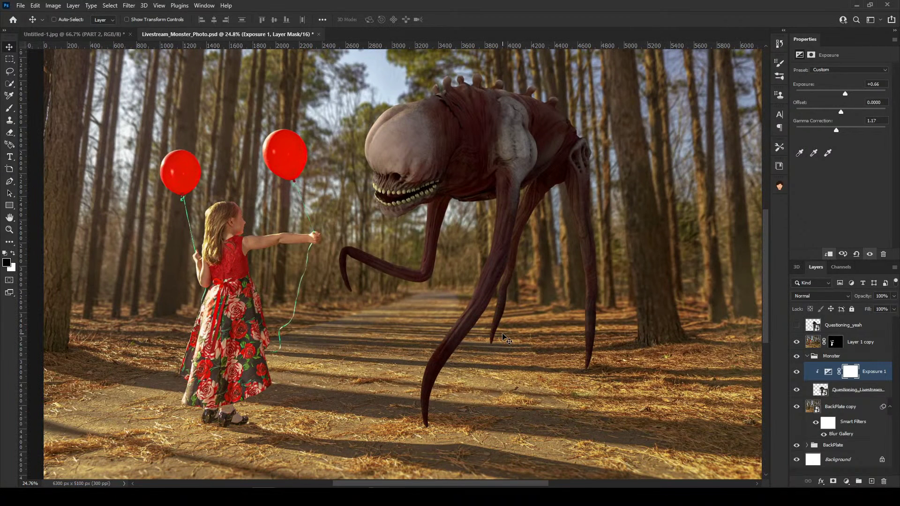
Add a Curves adjustment above Exposure 1, lower the red channel's midpoint to about input 130, output 109, and clip it to the monster.
click(847, 485)
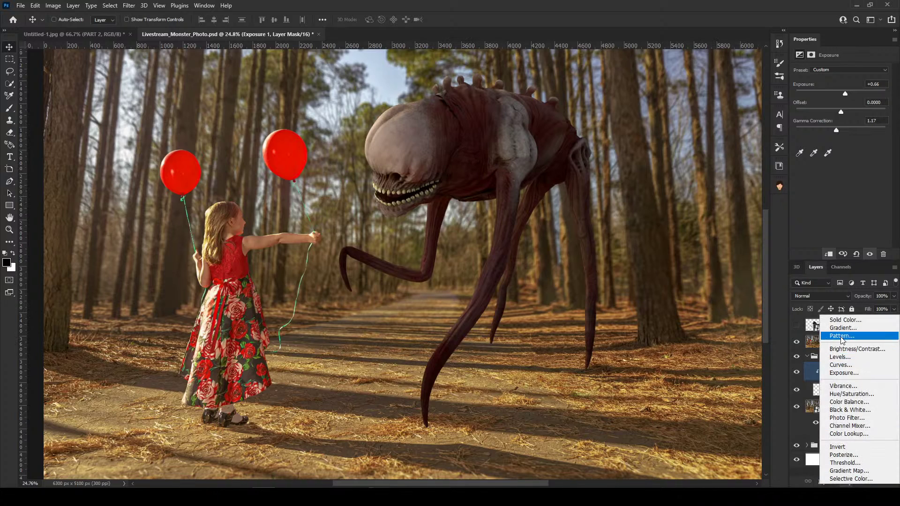
click(841, 371)
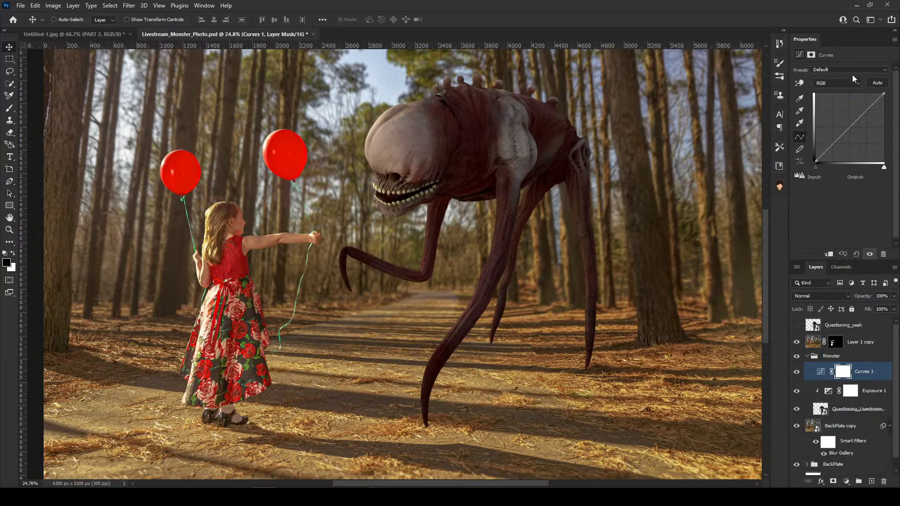
click(843, 83)
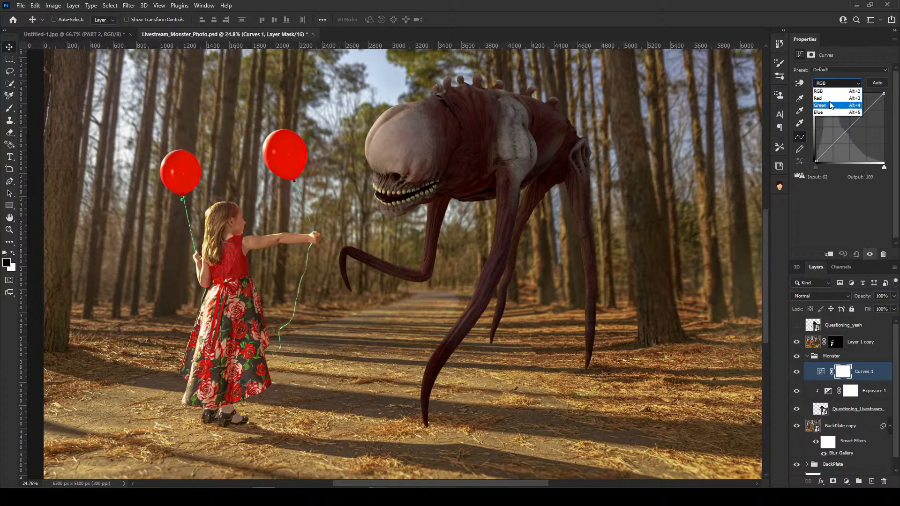
click(827, 98)
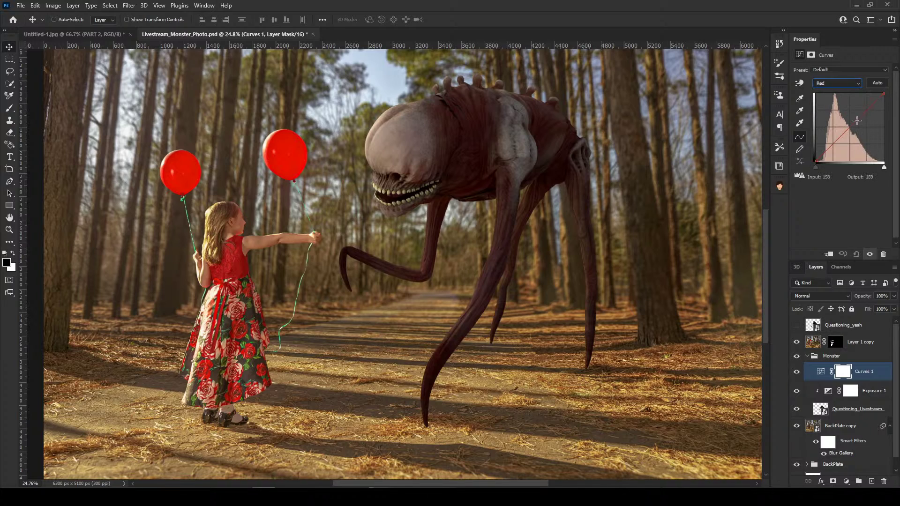
click(848, 129)
drag(848, 129, 850, 133)
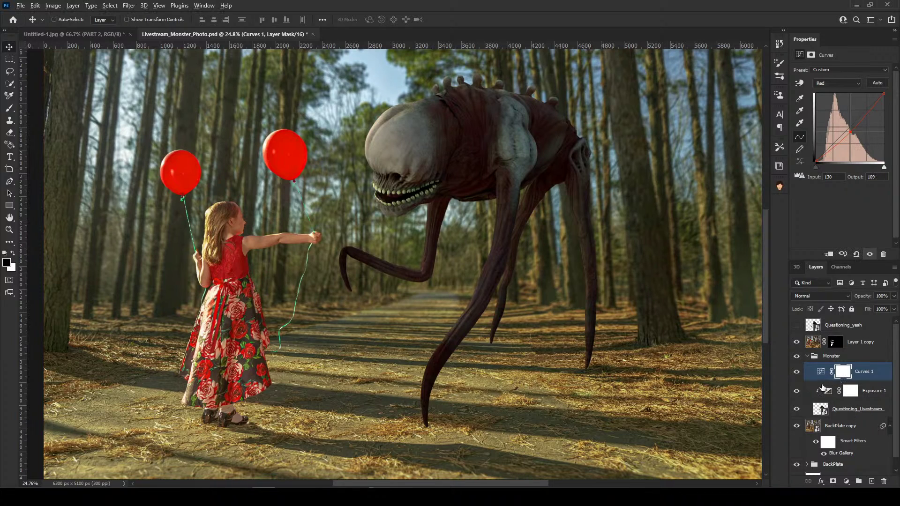
alt+click(831, 380)
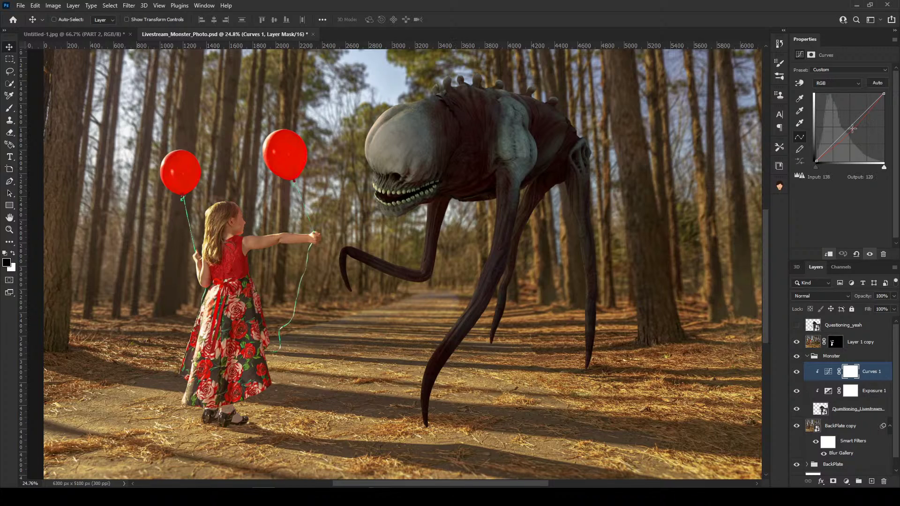
Raise the red channel's midpoint slightly in the monster's Curves adjustment, leaving no extra point on the RGB curve.
drag(852, 128, 867, 61)
click(857, 83)
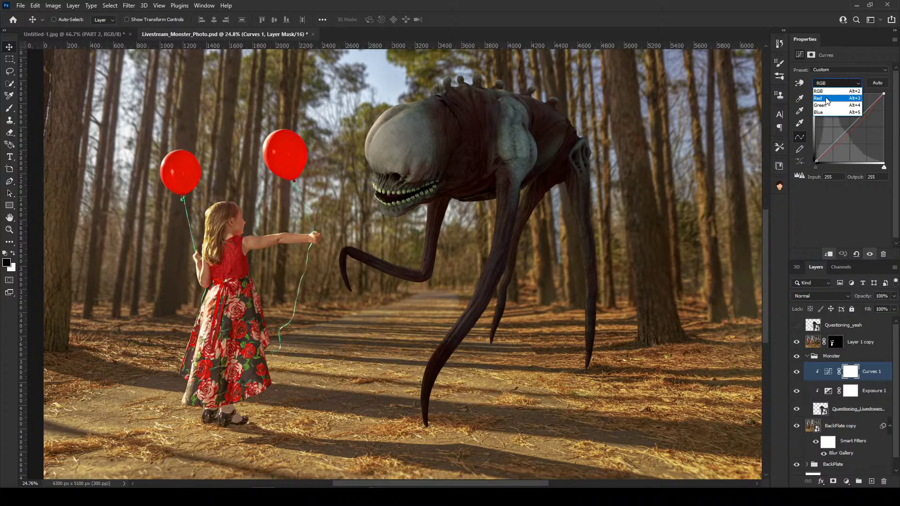
click(826, 98)
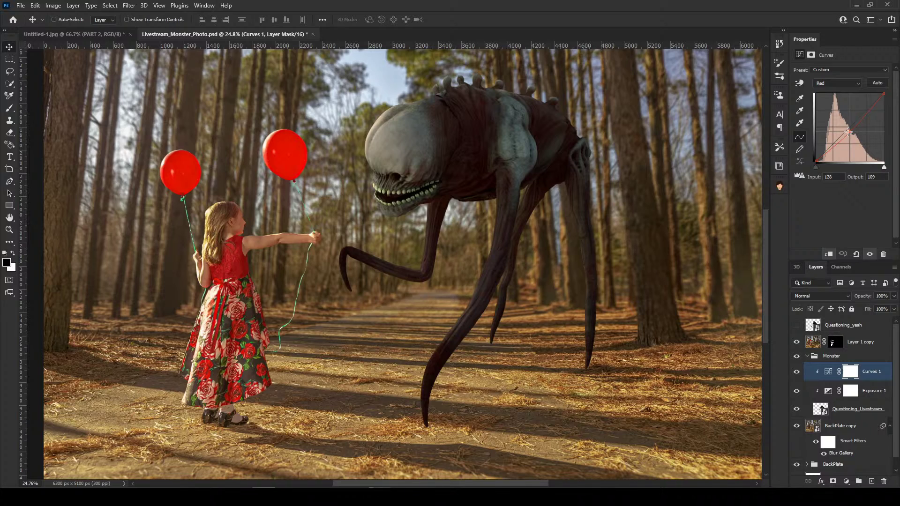
drag(848, 132, 846, 130)
Lower the blue channel's midpoint to about input 130, output 118 in the monster's Curves adjustment.
click(850, 83)
click(829, 114)
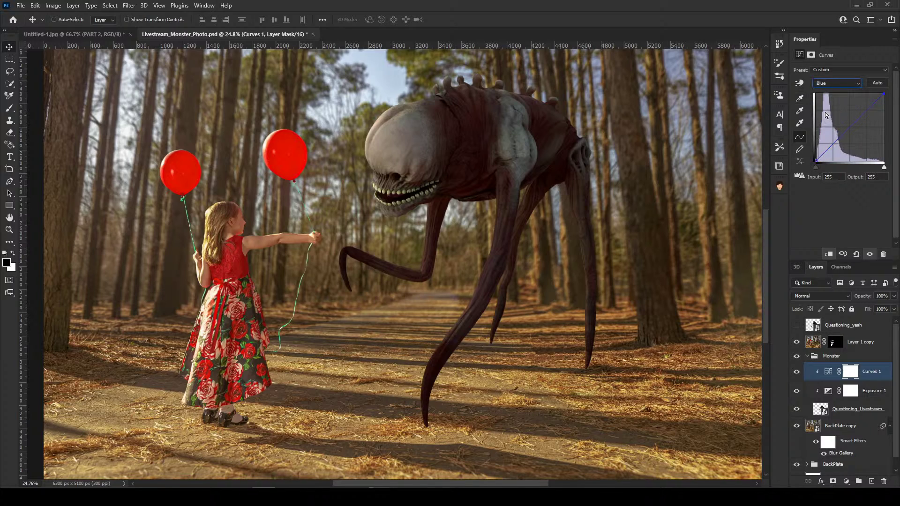
click(849, 129)
drag(849, 128, 849, 129)
Check the monster's color balance against the forest and the girl, both across the full composition and closer at the legs.
scroll(369, 260, down, 2)
scroll(370, 239, down, 1)
scroll(369, 237, up, 2)
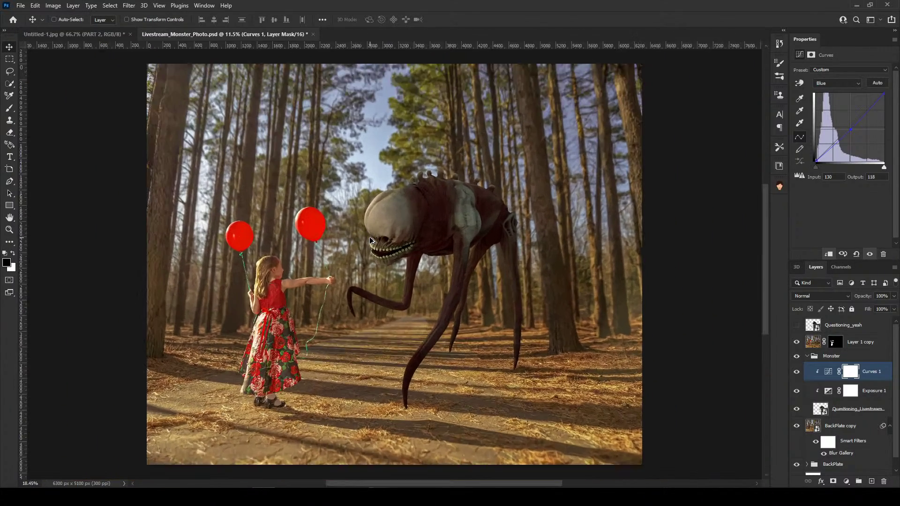
scroll(378, 295, down, 1)
scroll(387, 264, up, 2)
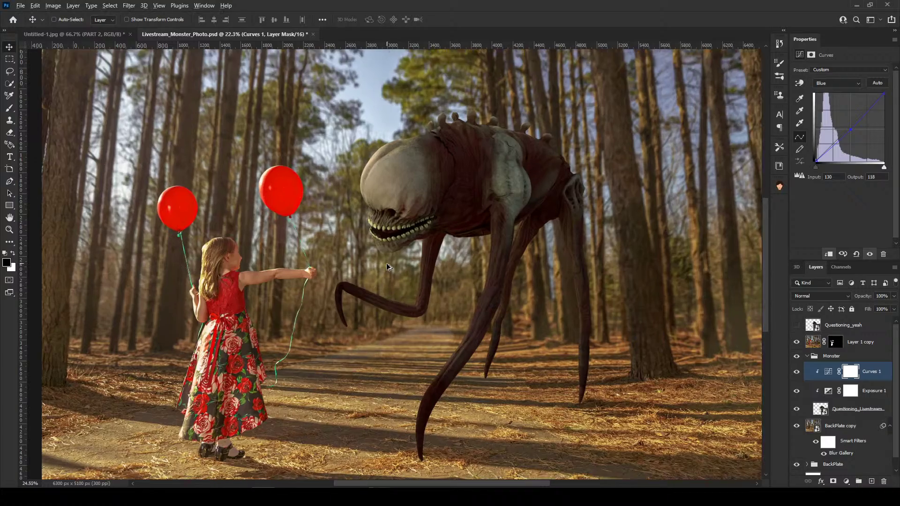
scroll(386, 264, down, 2)
scroll(403, 304, down, 1)
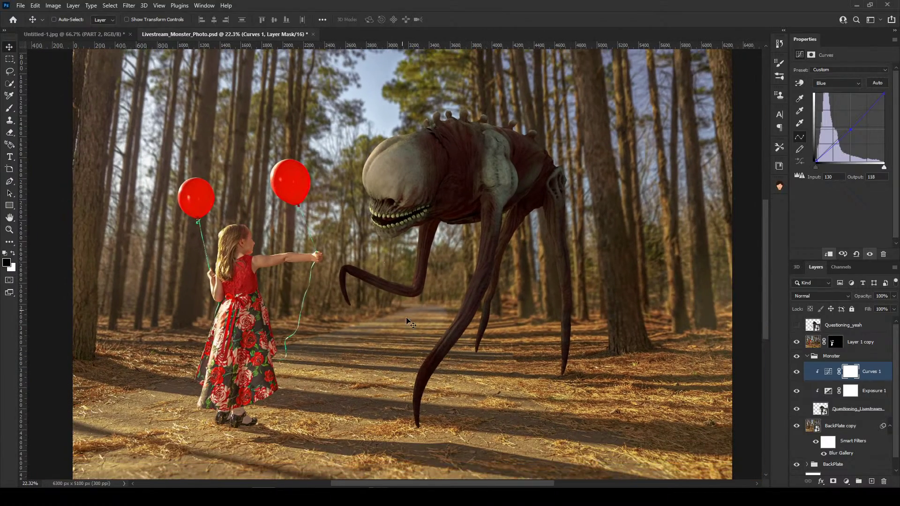
scroll(440, 375, up, 1)
scroll(445, 383, down, 1)
scroll(447, 389, up, 2)
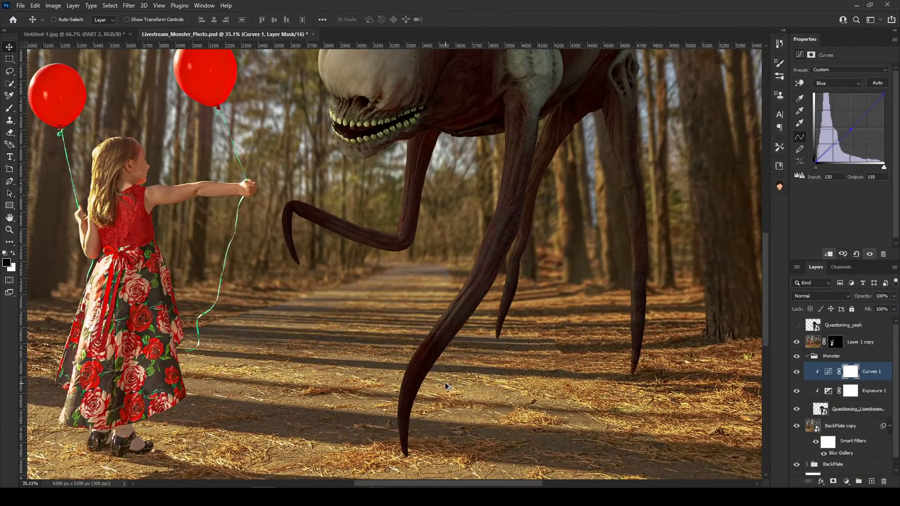
scroll(450, 393, down, 1)
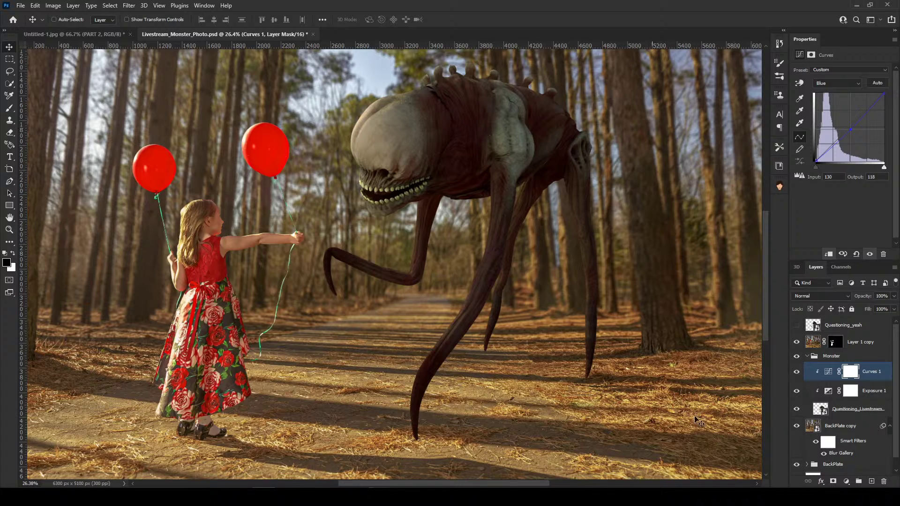
Start a Field Blur on the monster's smart object, place its first pin at the outer rear leg's foot and set its blur to 0 px.
click(814, 409)
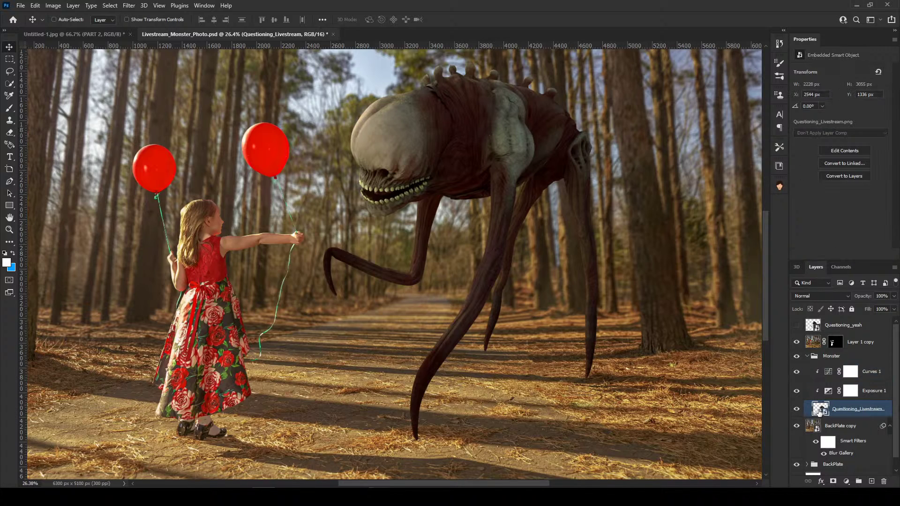
click(128, 5)
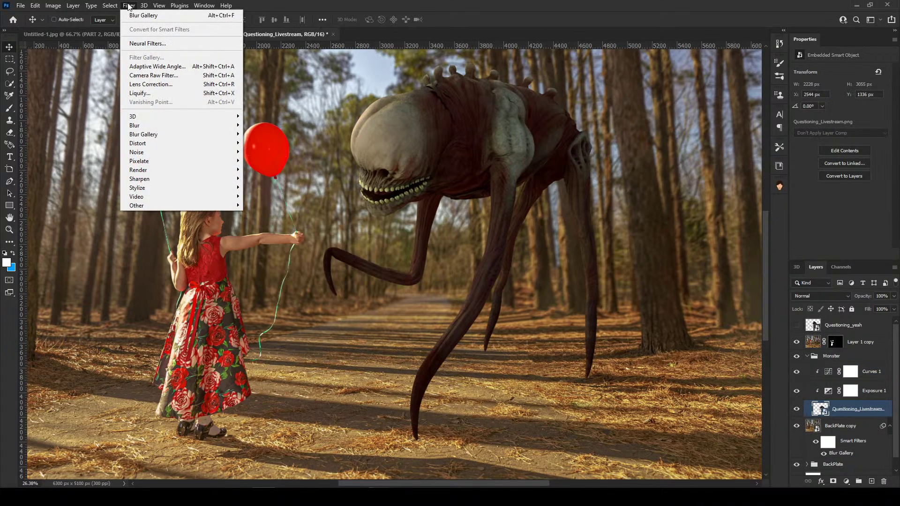
mouse_move(144, 5)
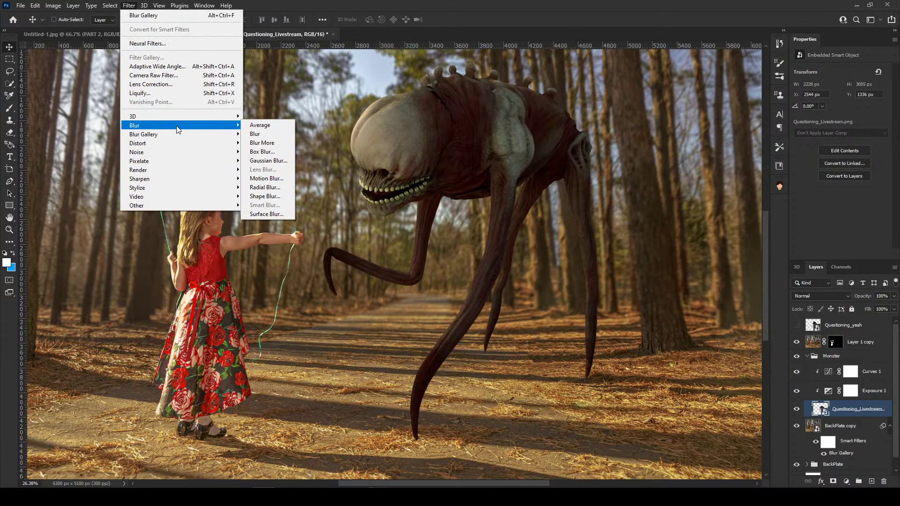
mouse_move(176, 135)
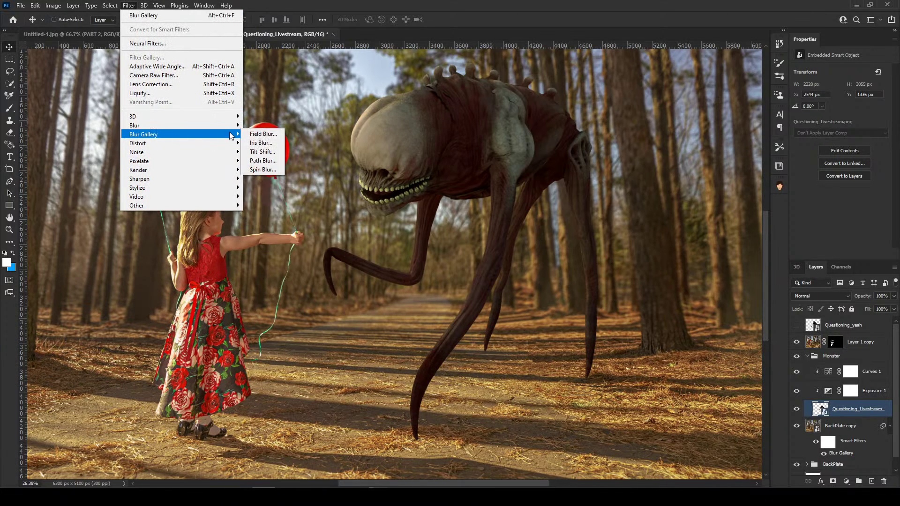
click(261, 134)
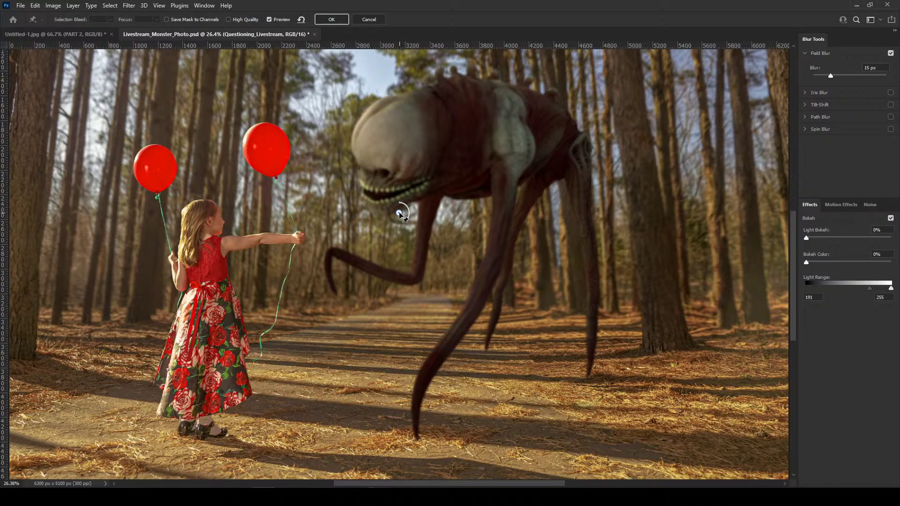
drag(399, 213, 588, 375)
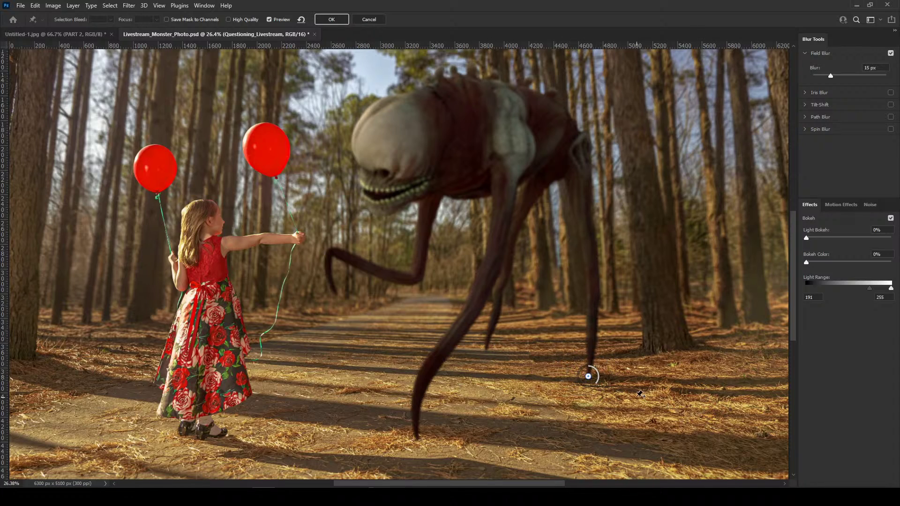
scroll(595, 382, up, 5)
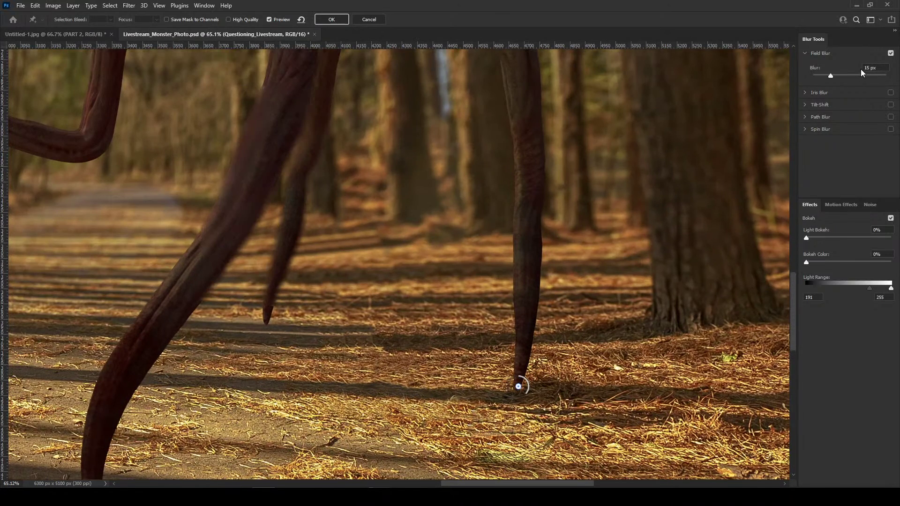
drag(831, 77, 829, 76)
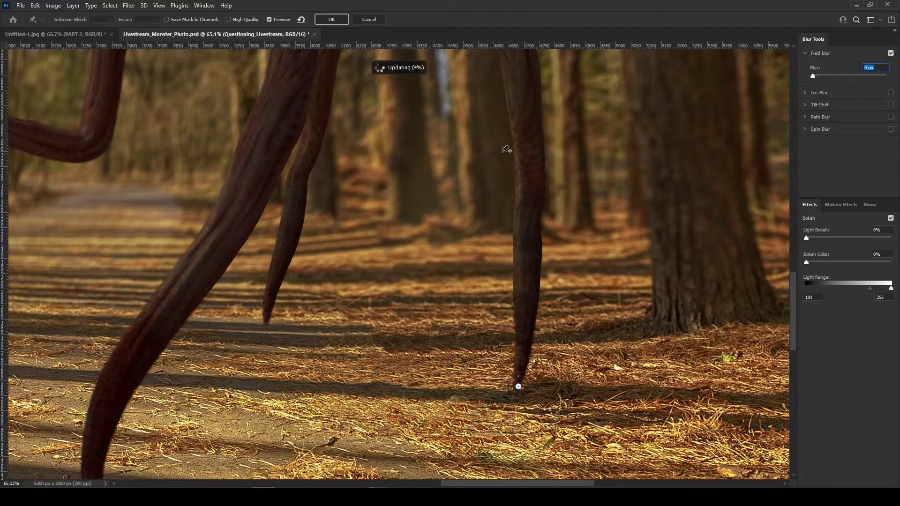
Add a Field Blur pin midway up the monster's outer rear leg and set its blur to 0 px.
drag(473, 146, 536, 255)
click(552, 199)
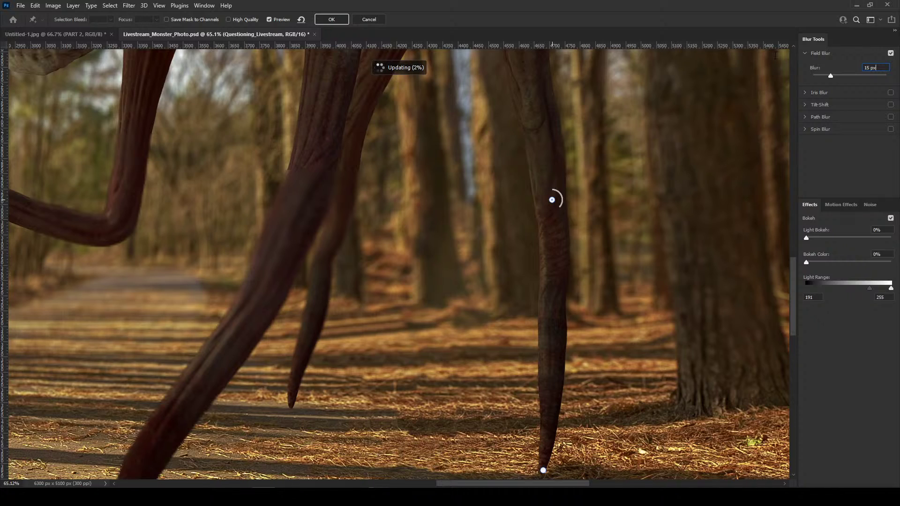
drag(878, 68, 773, 55)
text(0)
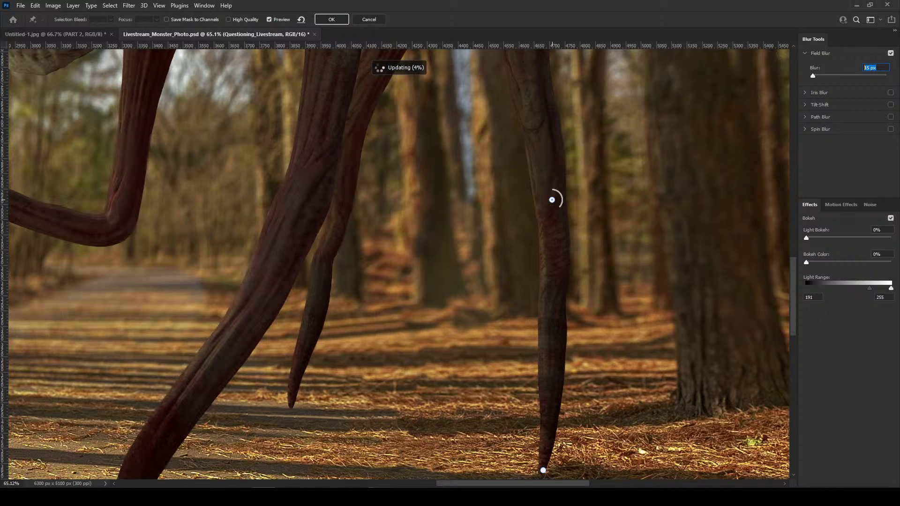
text(0)
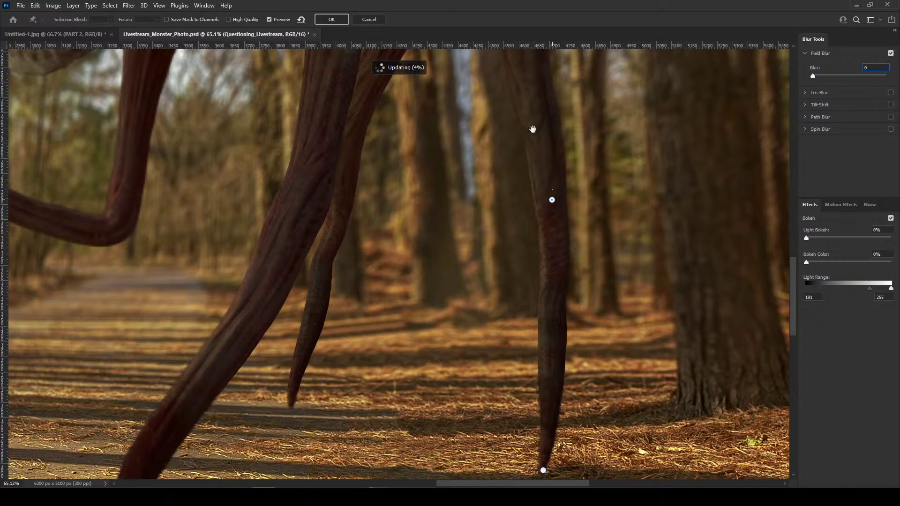
Add a Field Blur pin at the rearmost knob on the monster's back, trying 1 px before setting its blur to 2 px.
drag(533, 128, 532, 348)
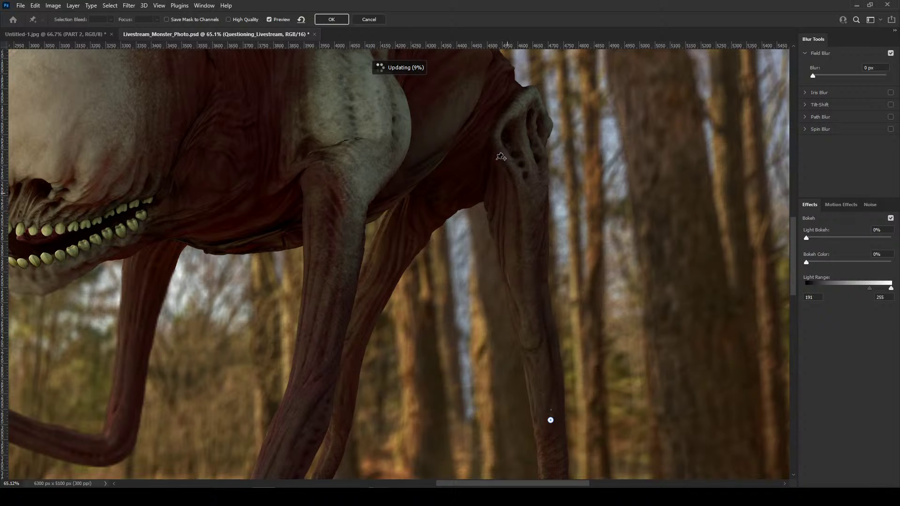
drag(494, 152, 534, 265)
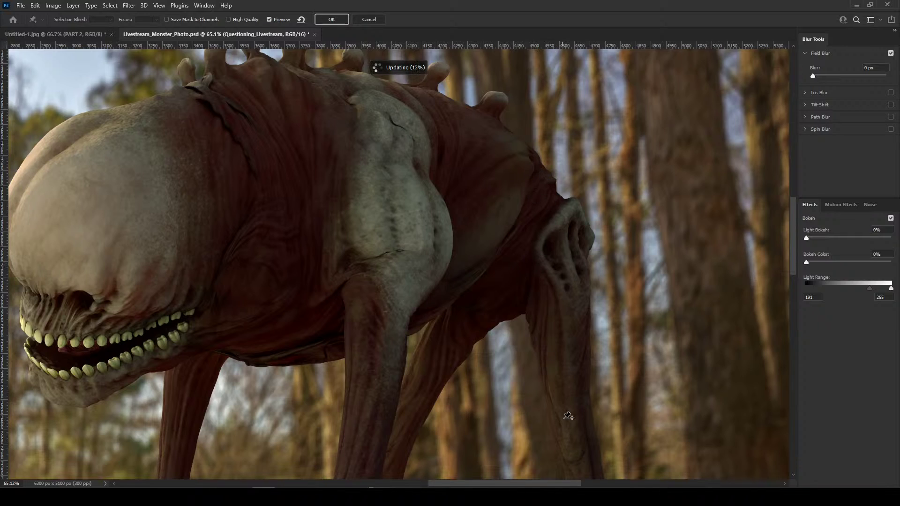
click(493, 116)
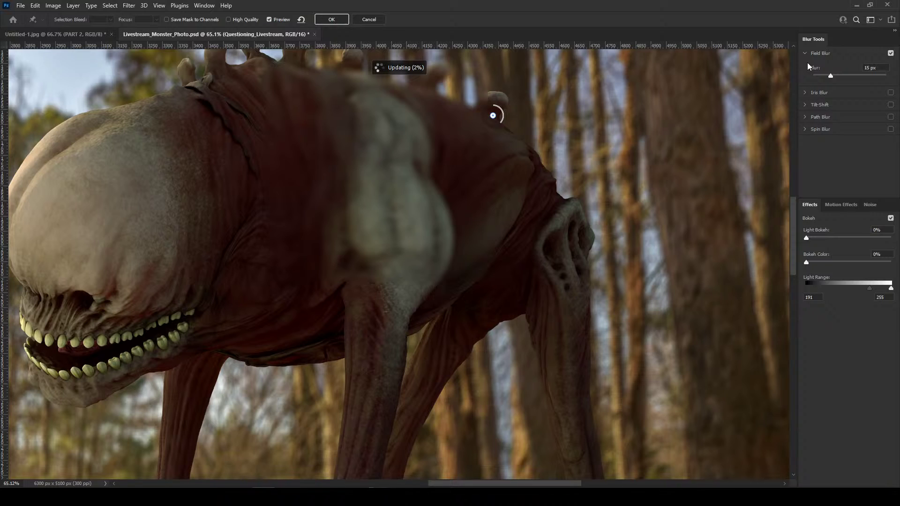
click(869, 67)
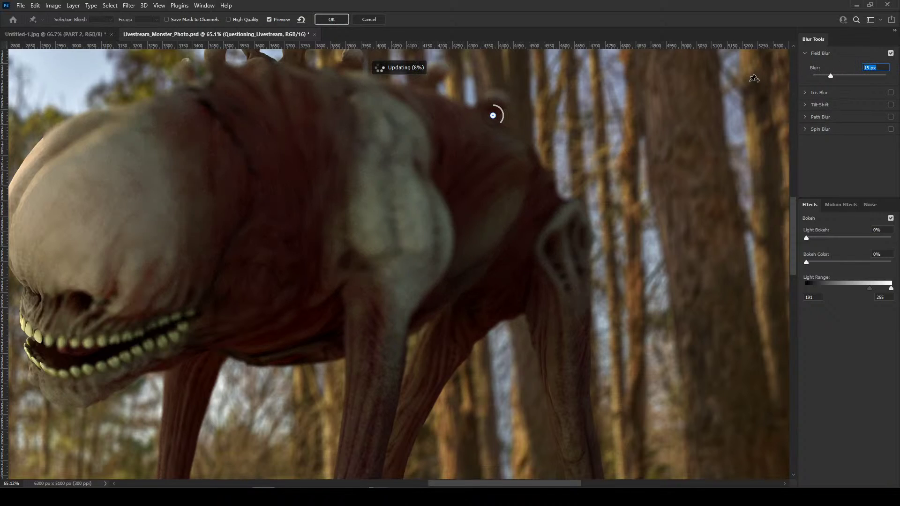
text(1)
key(Return)
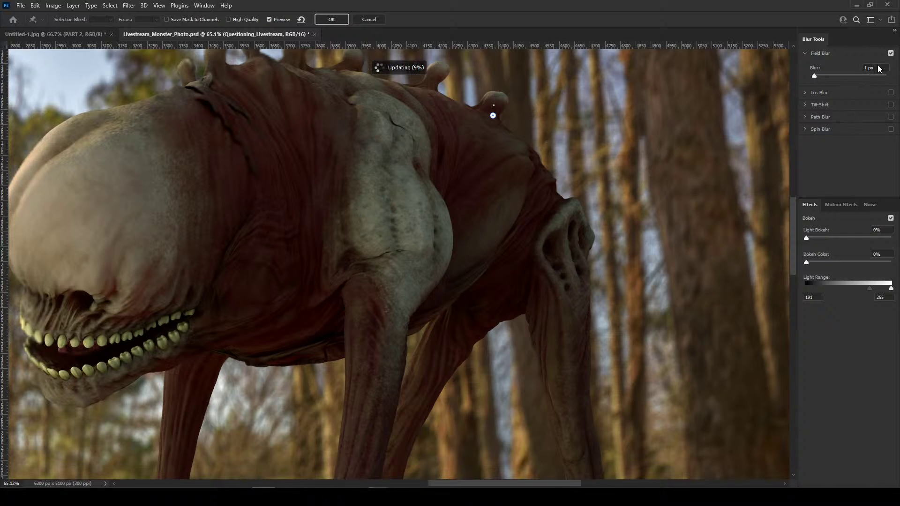
text(2)
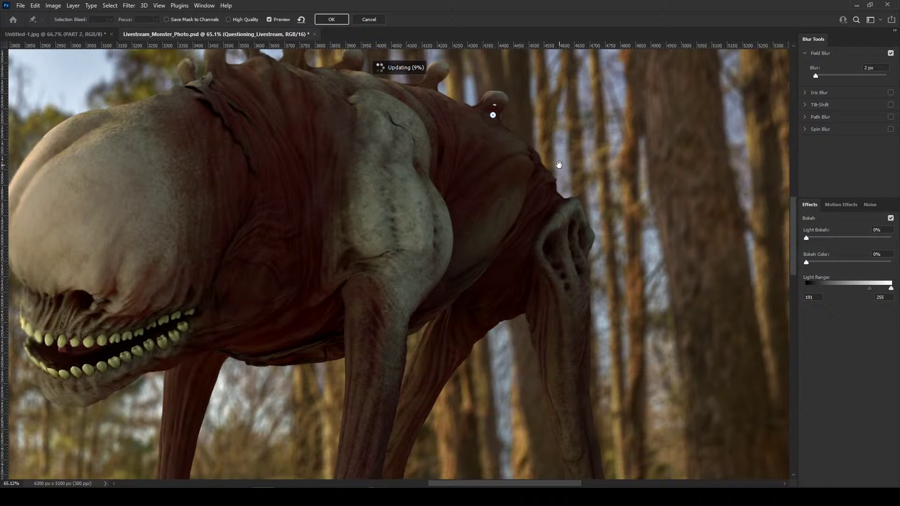
Add a Field Blur pin on the monster's underside beside the outer rear leg and set its blur to 1 px.
scroll(559, 165, down, 5)
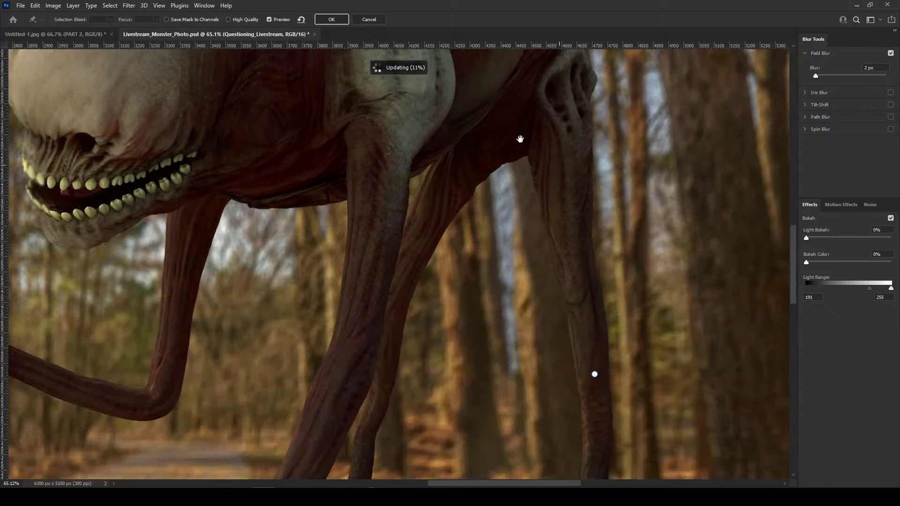
click(512, 138)
click(865, 68)
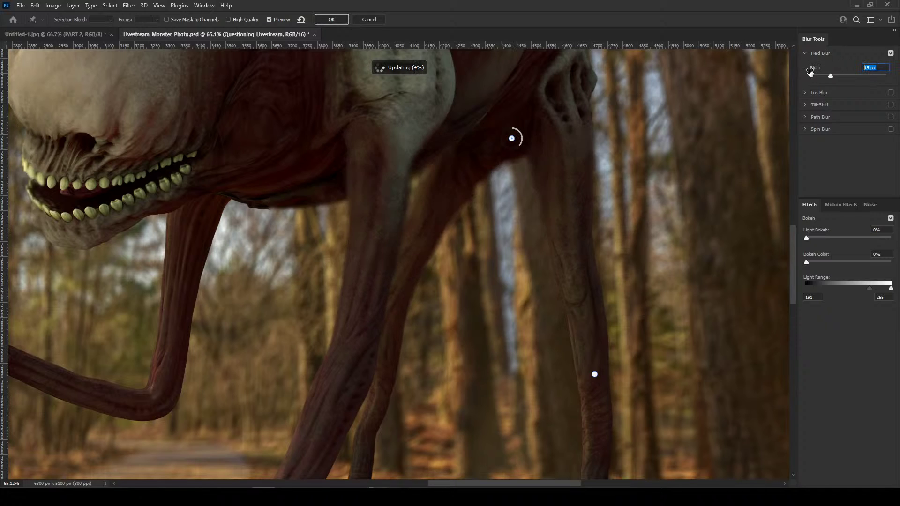
text(1)
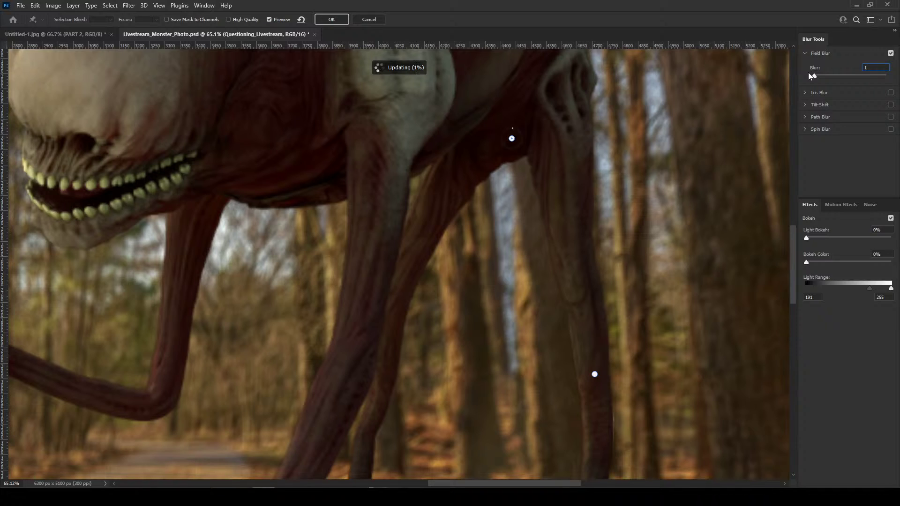
key(Return)
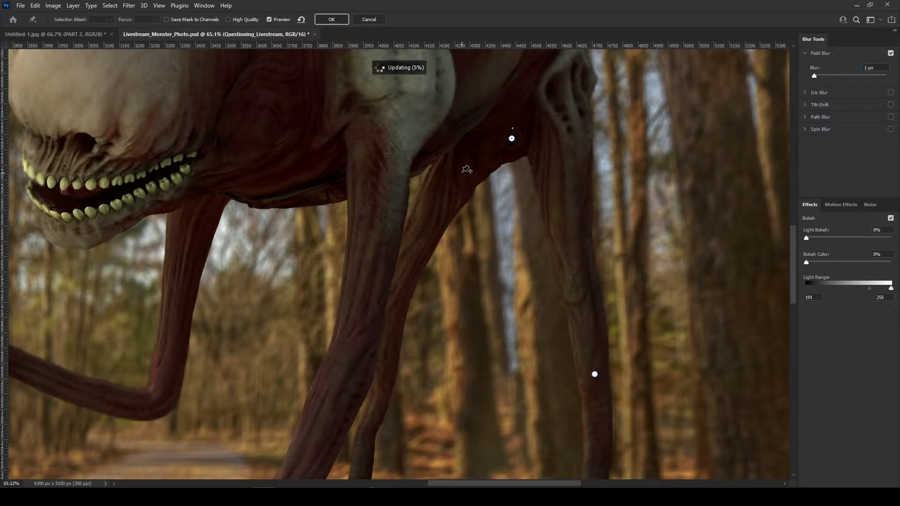
Add two Field Blur pins along the monster's inner rear leg, at its top and midway down, each with 2 px blur.
click(461, 168)
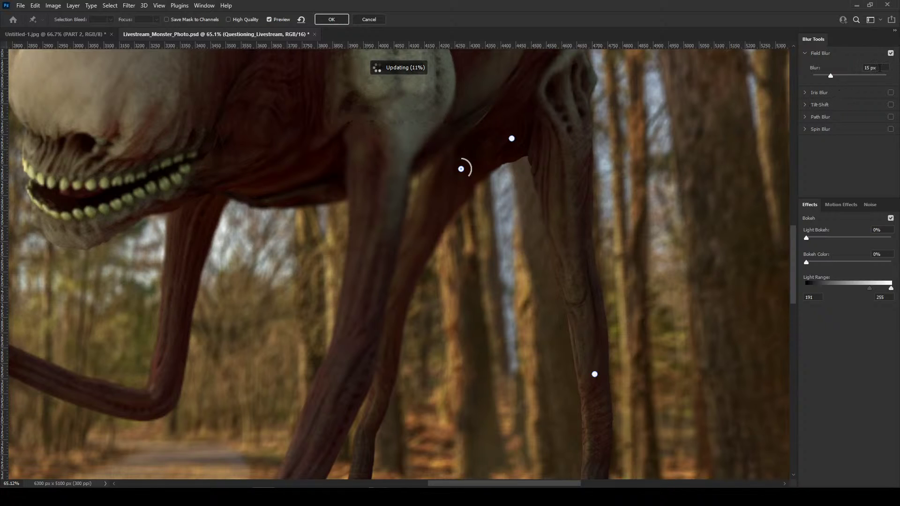
drag(879, 70, 826, 70)
text(2)
key(Return)
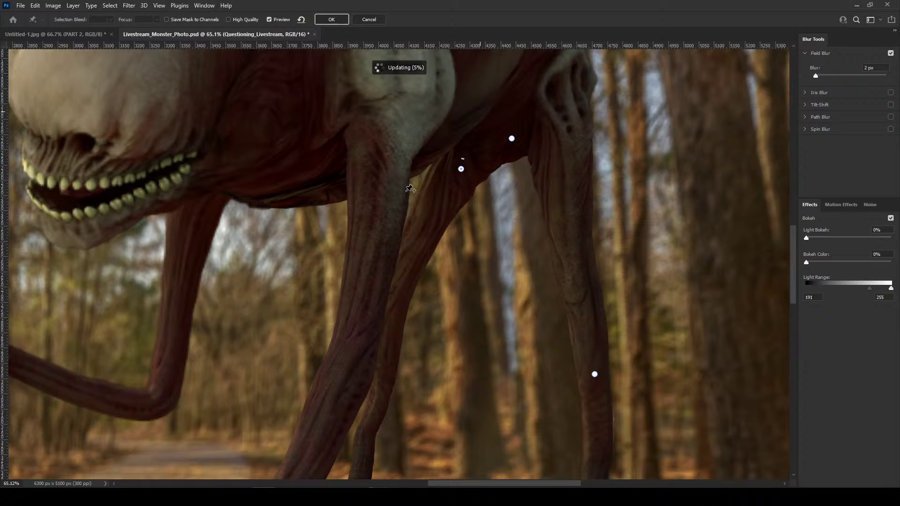
click(396, 301)
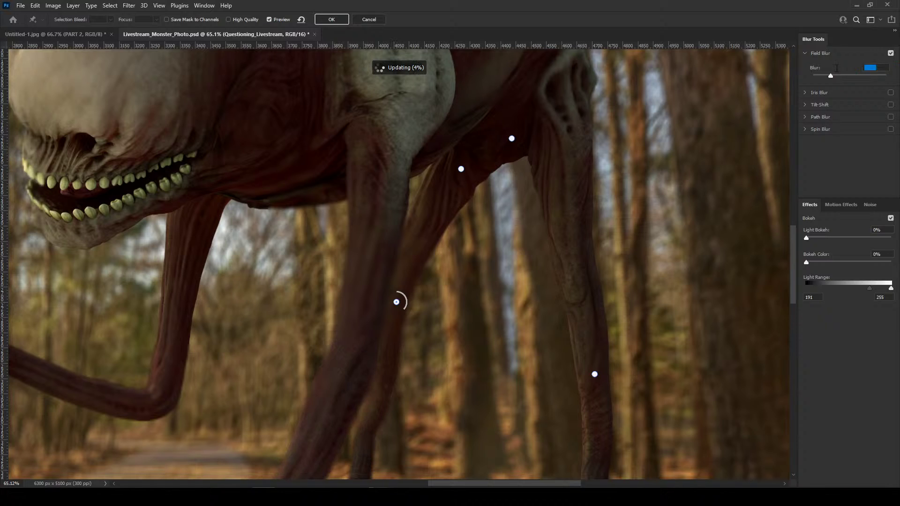
text(2)
key(Return)
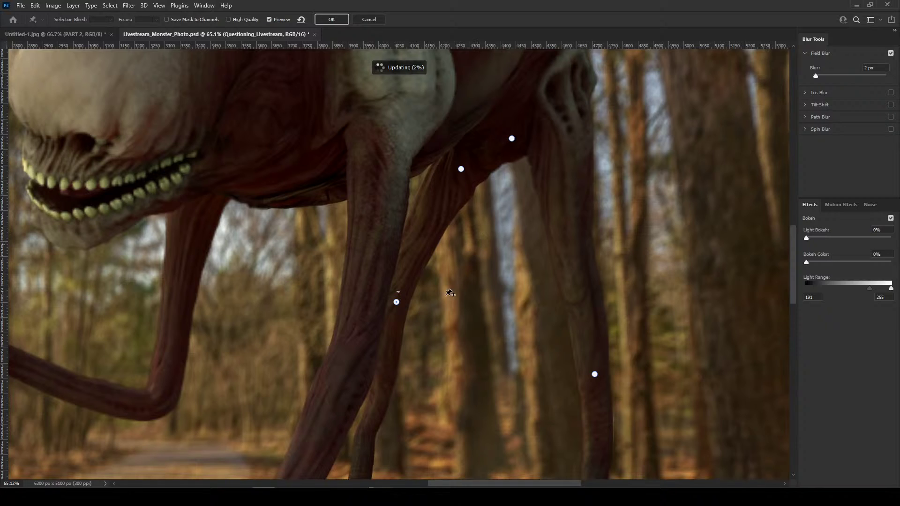
Add a Field Blur pin on the monster's large front leg, level with the inner leg's middle pin, with 1 px blur.
click(377, 296)
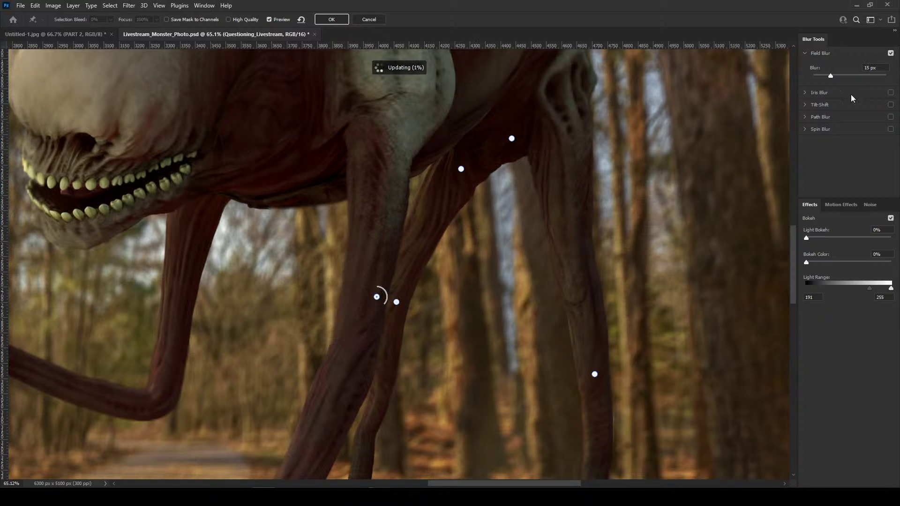
click(873, 67)
text(1)
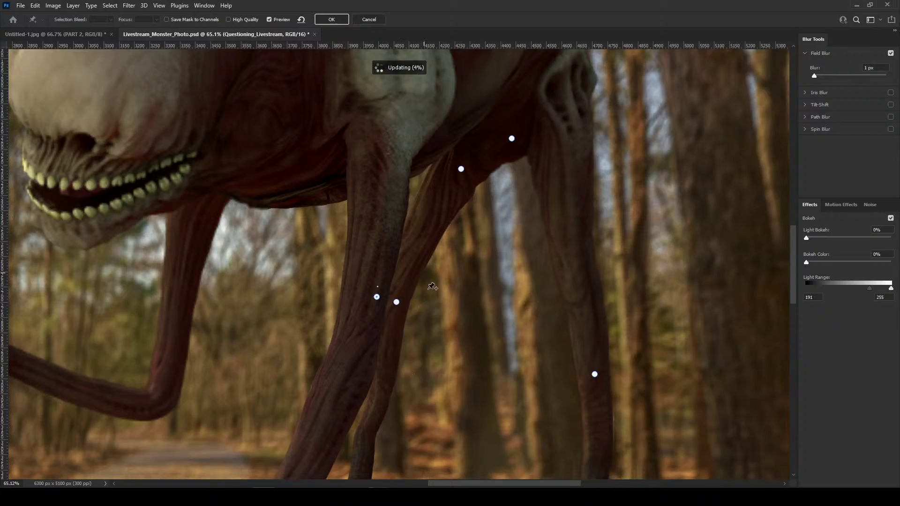
Add a Field Blur pin at the tip of the monster's inner rear leg and set its blur to 2 px.
drag(398, 362, 417, 75)
drag(389, 450, 377, 483)
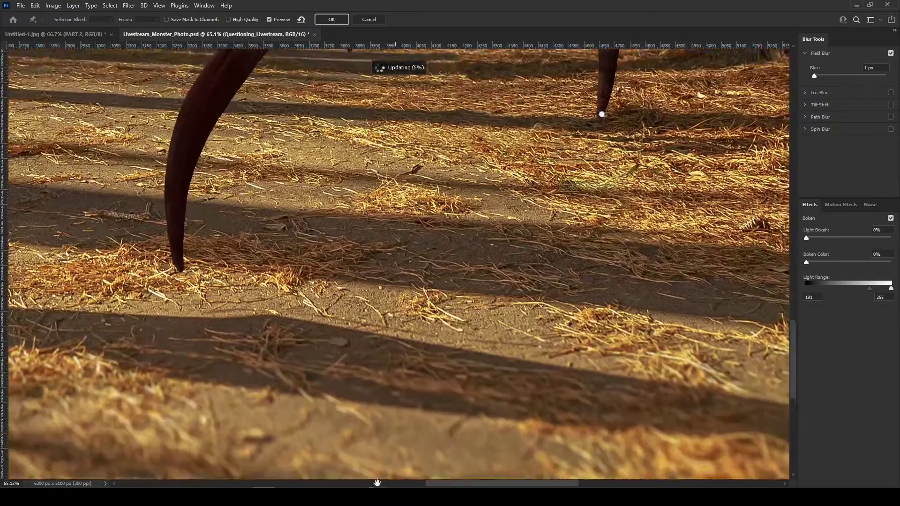
drag(404, 75, 378, 249)
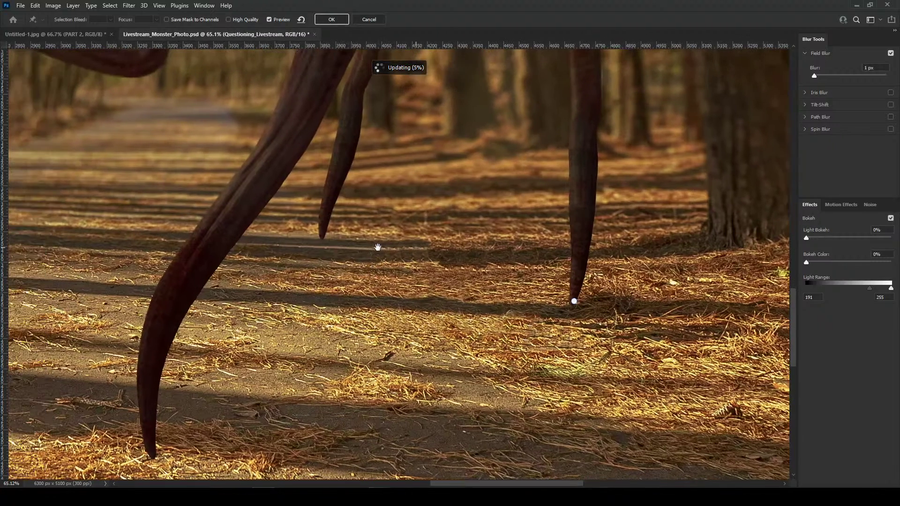
click(323, 237)
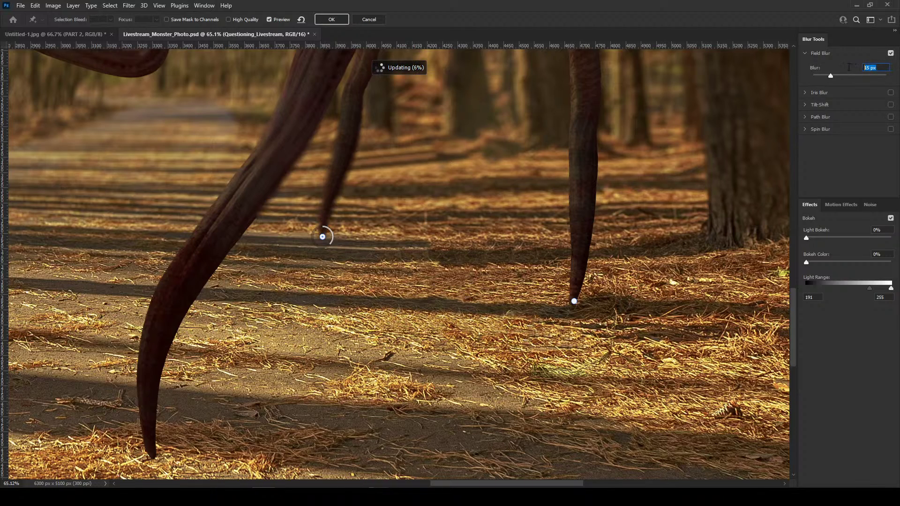
text(0)
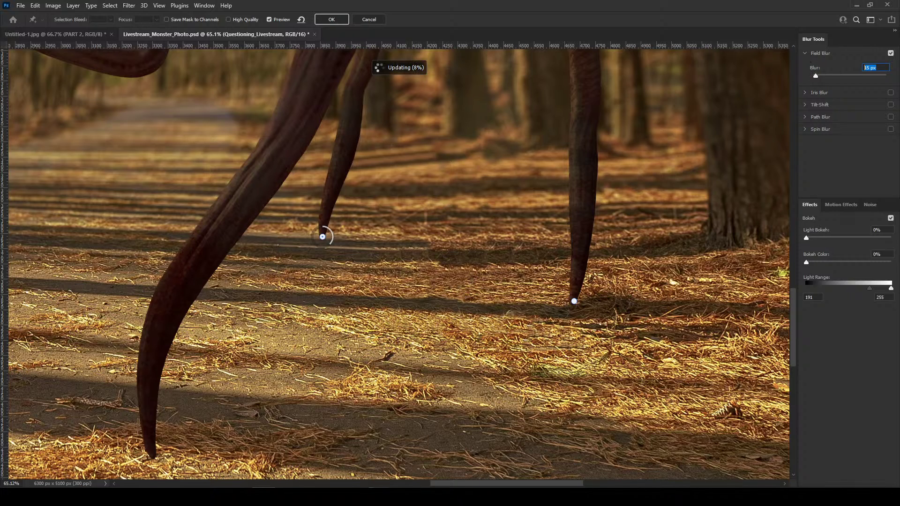
text(2)
key(Return)
Add Field Blur pins at the large front leg's foot and partway up that leg, each with 0 px blur.
click(155, 449)
click(152, 452)
text(0)
key(Return)
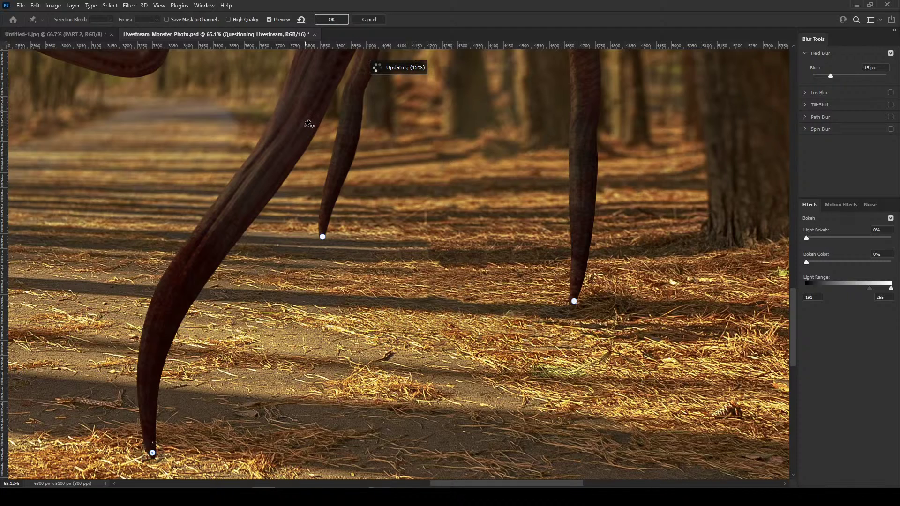
click(305, 126)
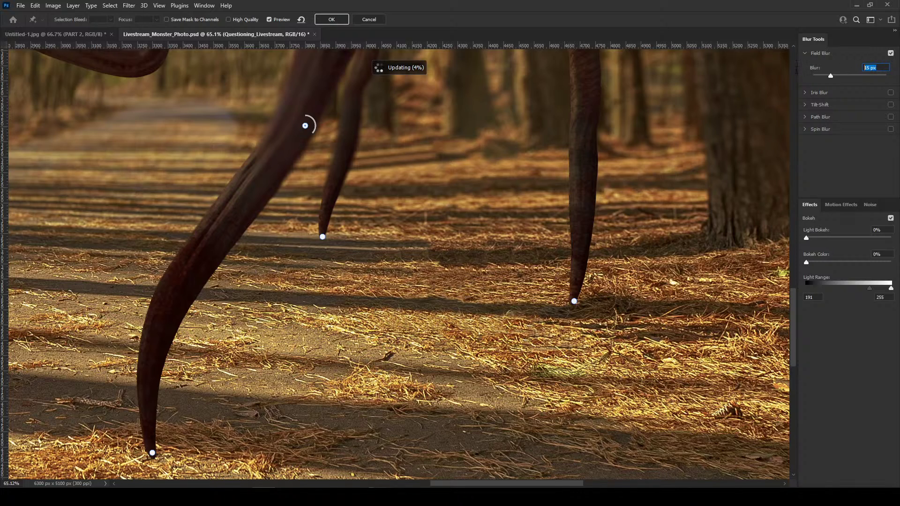
drag(830, 75, 812, 75)
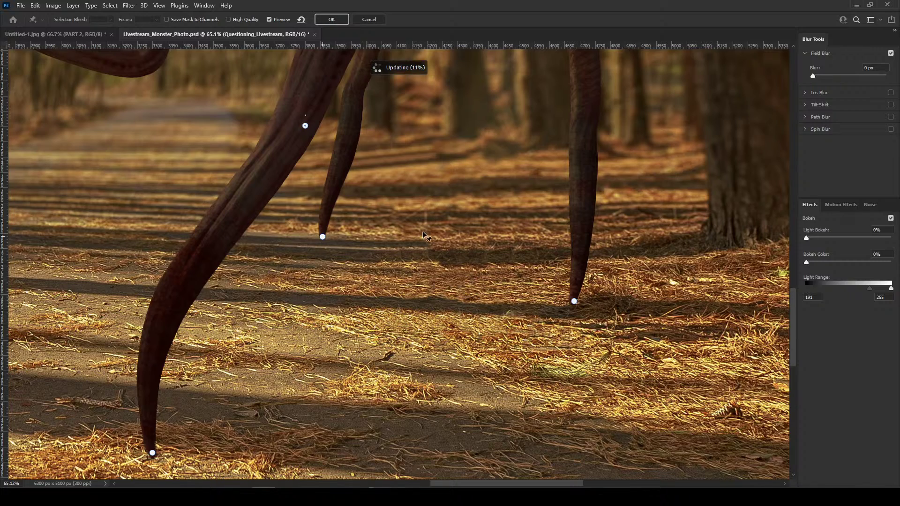
Reselect the pin at the inner rear leg's tip and set its blur to 3 px.
click(323, 236)
text(5)
click(819, 68)
drag(819, 68, 815, 69)
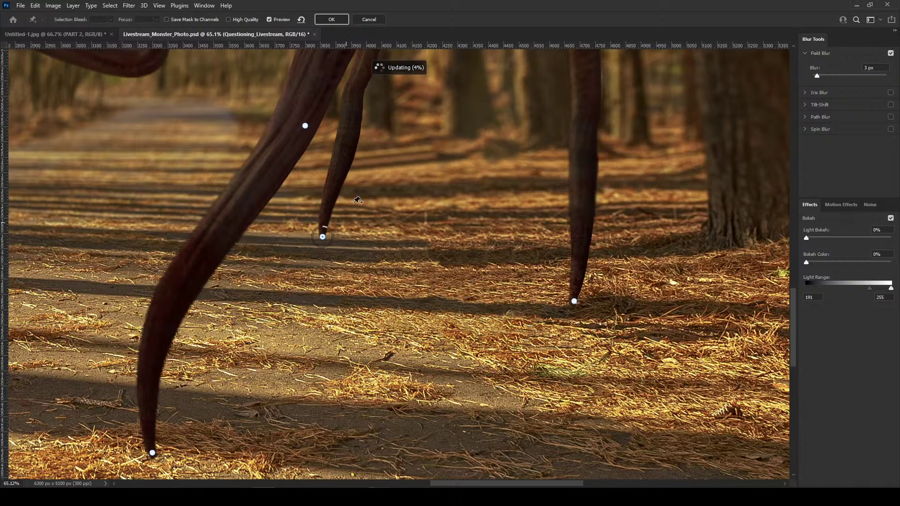
Reselect the Field Blur pin below the rearmost knob on the monster's back and set its blur to 4 px.
drag(329, 110, 397, 411)
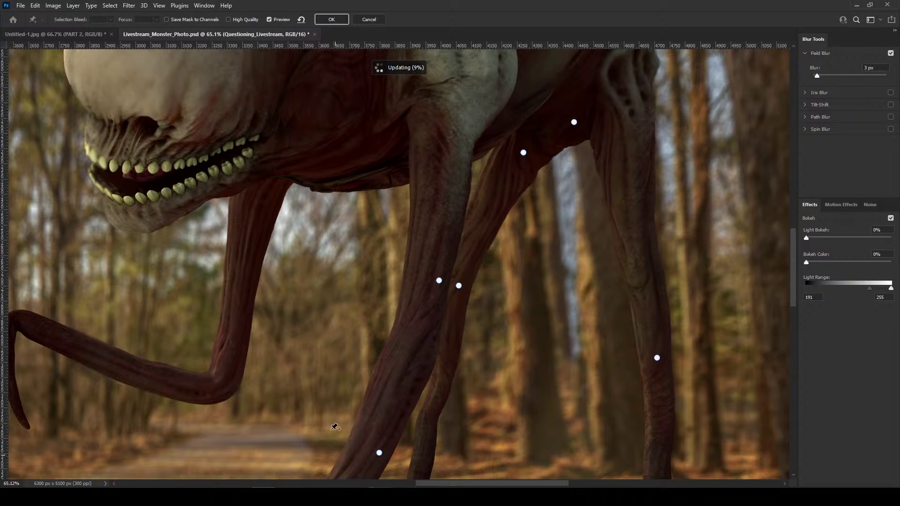
drag(385, 428, 455, 130)
drag(455, 130, 457, 323)
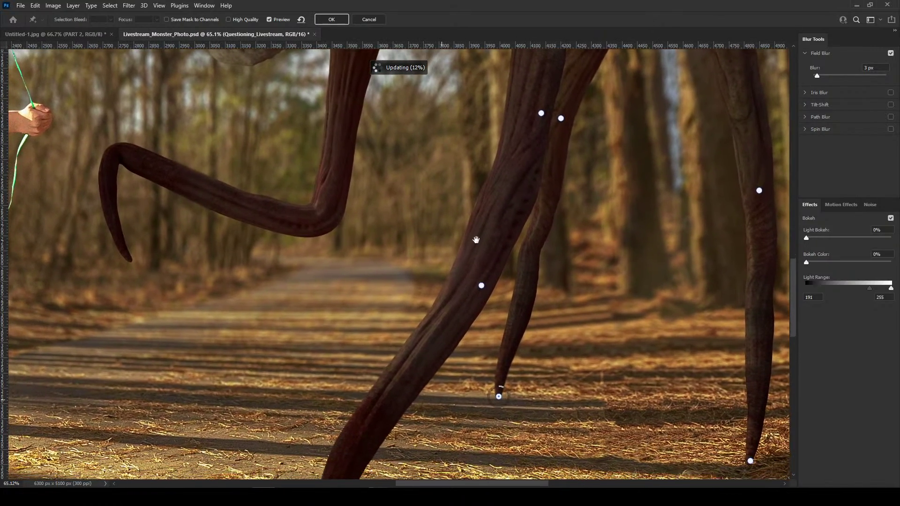
drag(476, 239, 390, 464)
drag(465, 171, 395, 354)
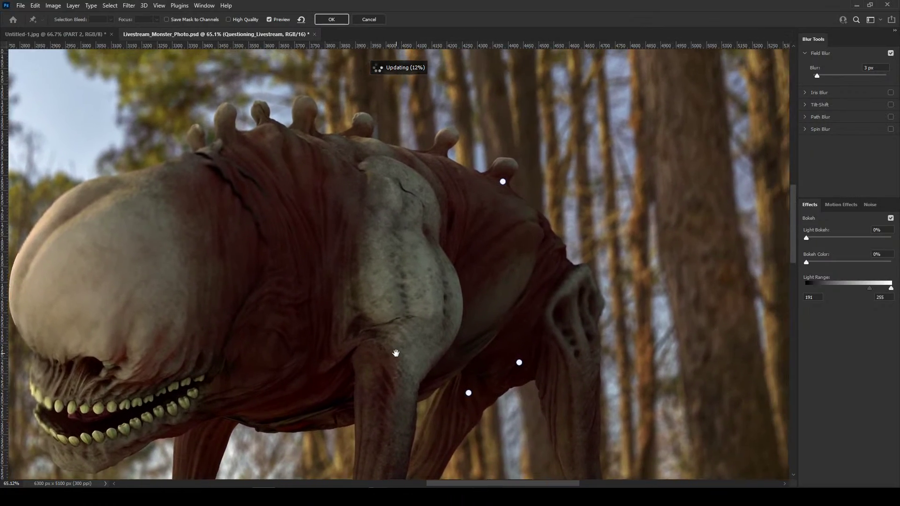
click(501, 181)
text(4)
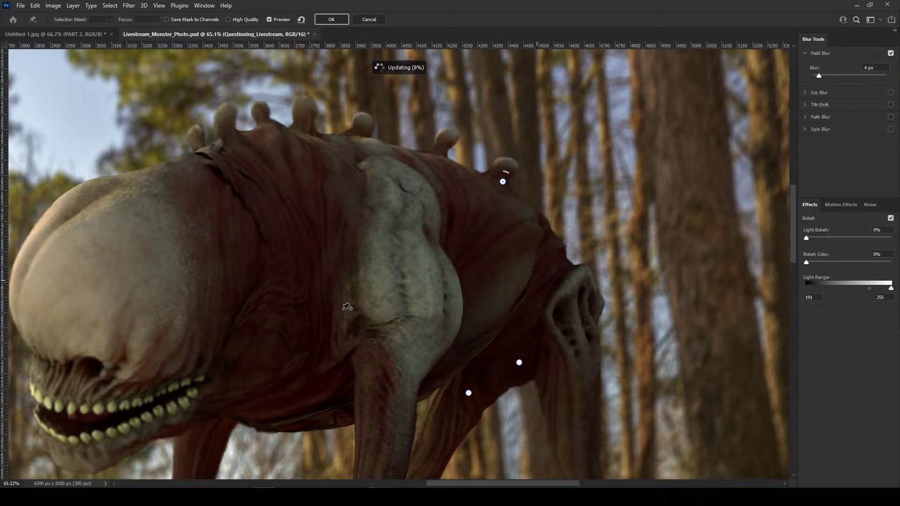
Add a Field Blur pin at the large front knob on the monster's back, just behind the head, with 0 px blur.
scroll(318, 309, down, 2)
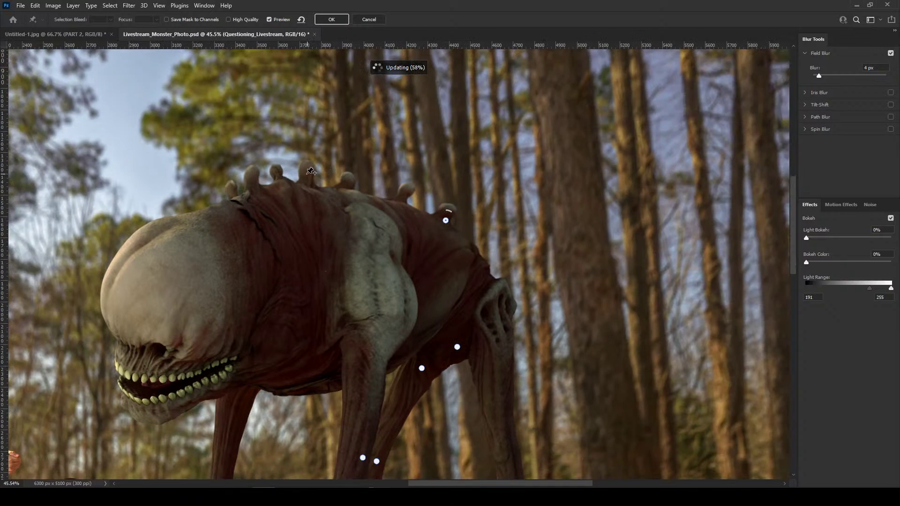
click(257, 178)
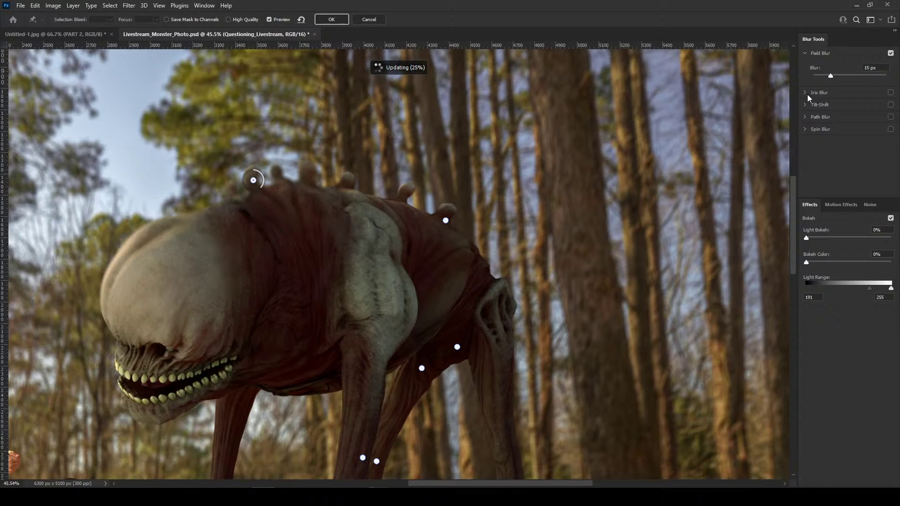
double_click(872, 68)
text(0)
key(Return)
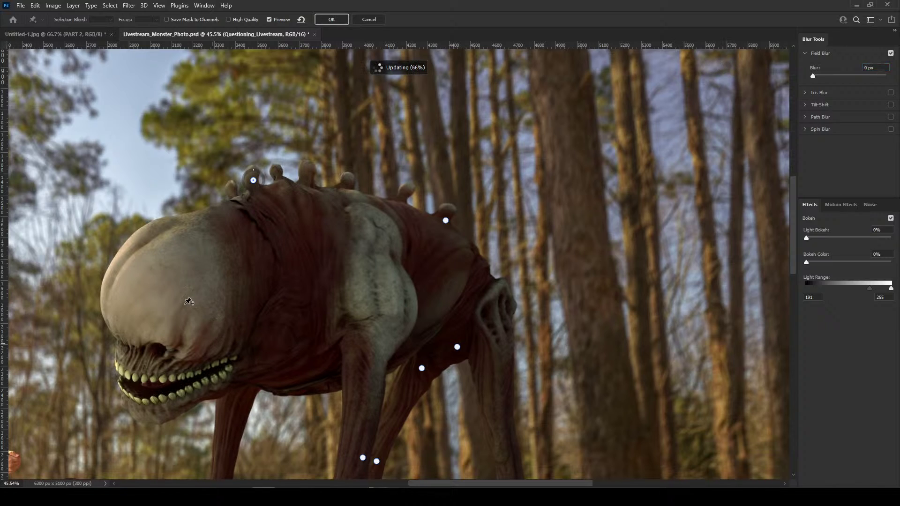
Add a Field Blur pin on the monster's head just above the nostril and set its blur to 0 px.
click(158, 319)
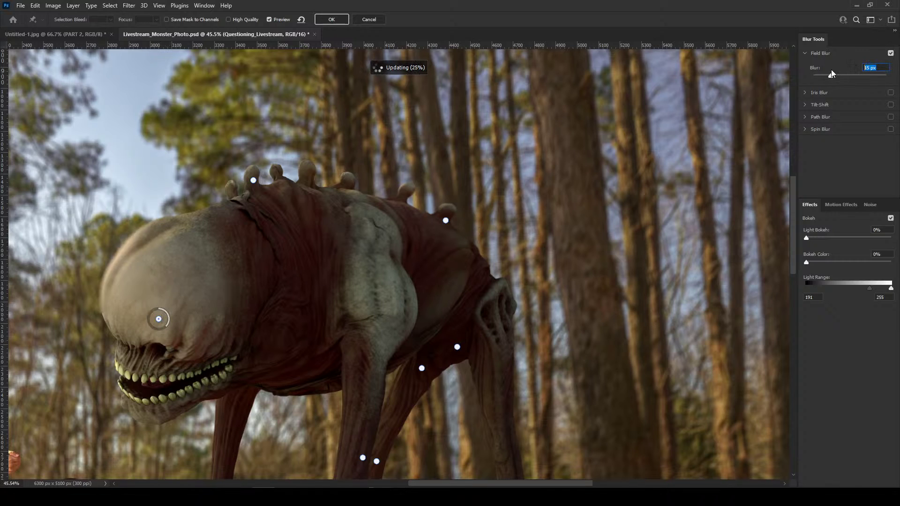
text(0)
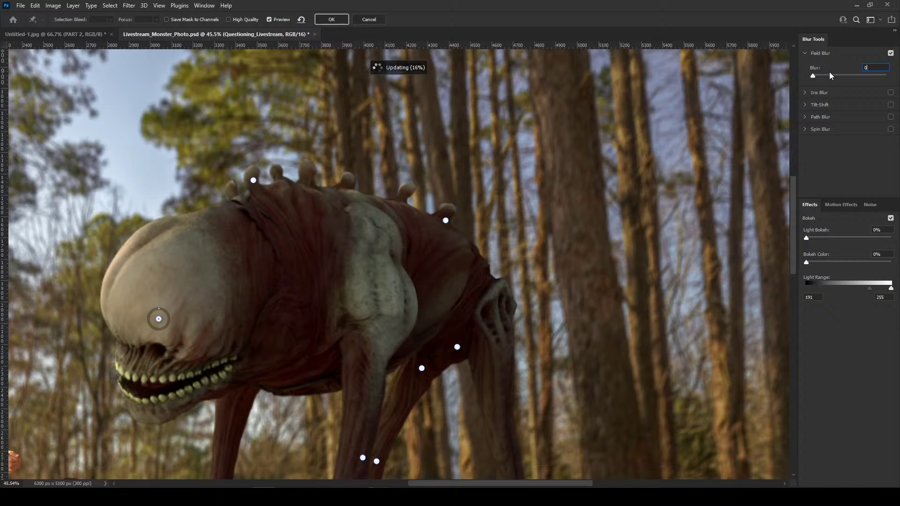
key(Return)
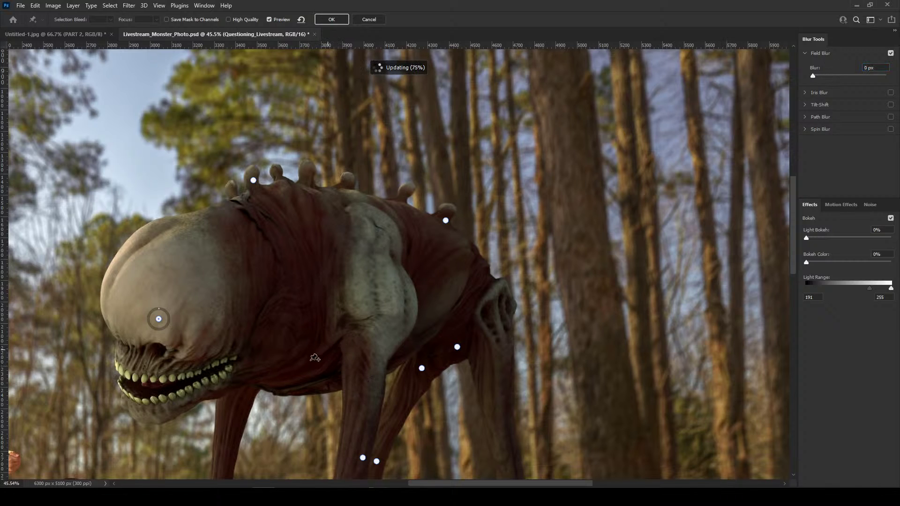
Check the blur across the whole monster and apply the Field Blur to its smart object.
drag(309, 366, 575, 134)
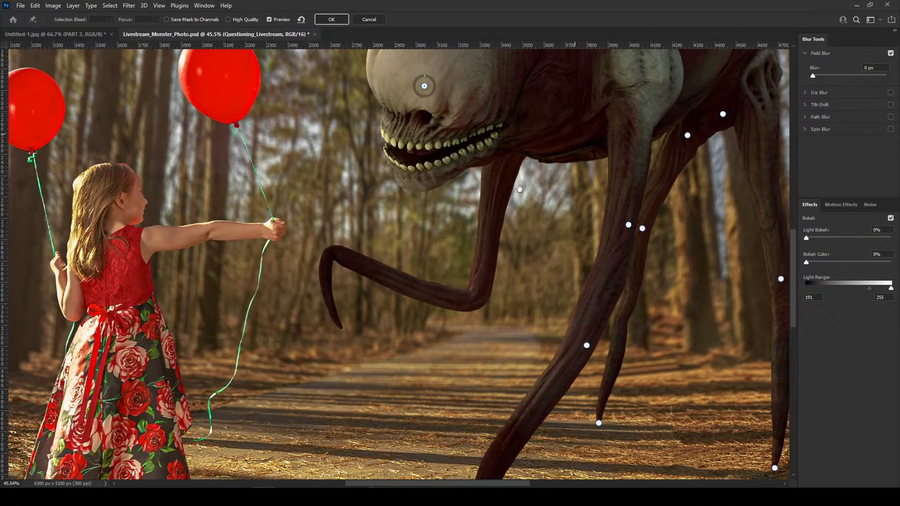
scroll(448, 224, down, 5)
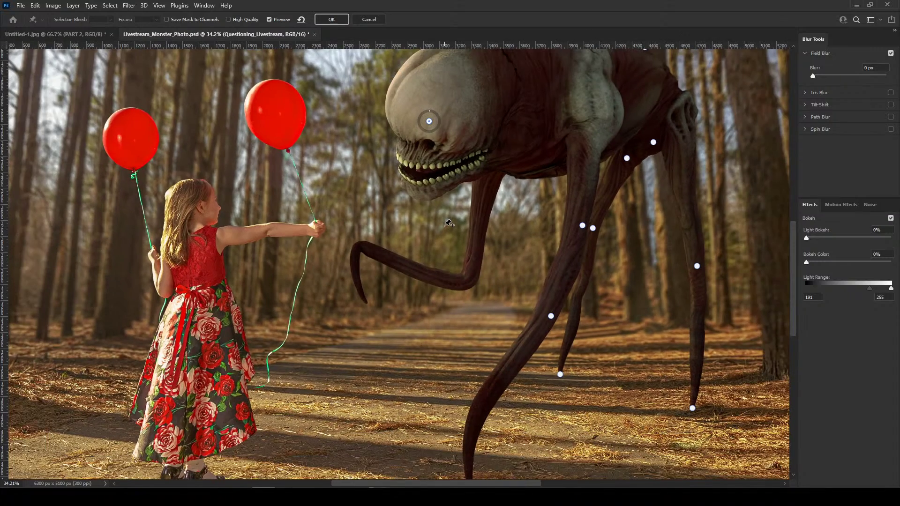
scroll(448, 224, down, 1)
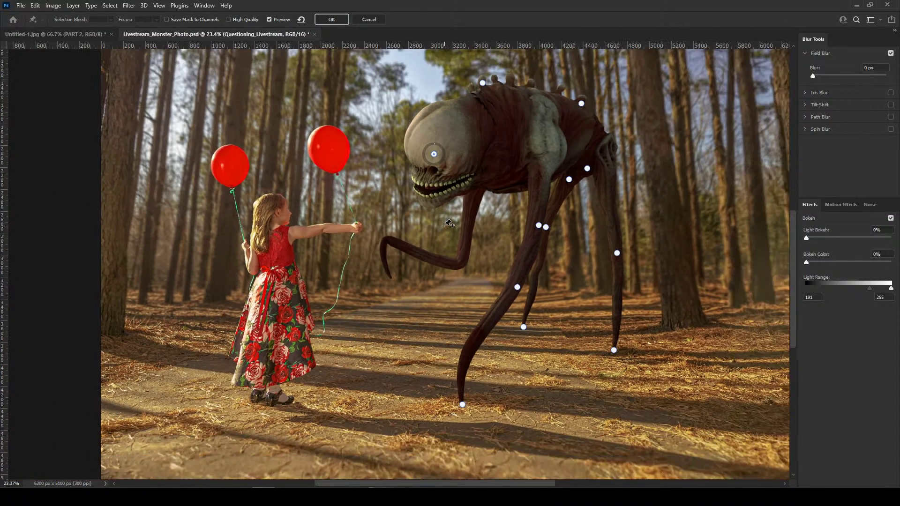
scroll(449, 224, up, 1)
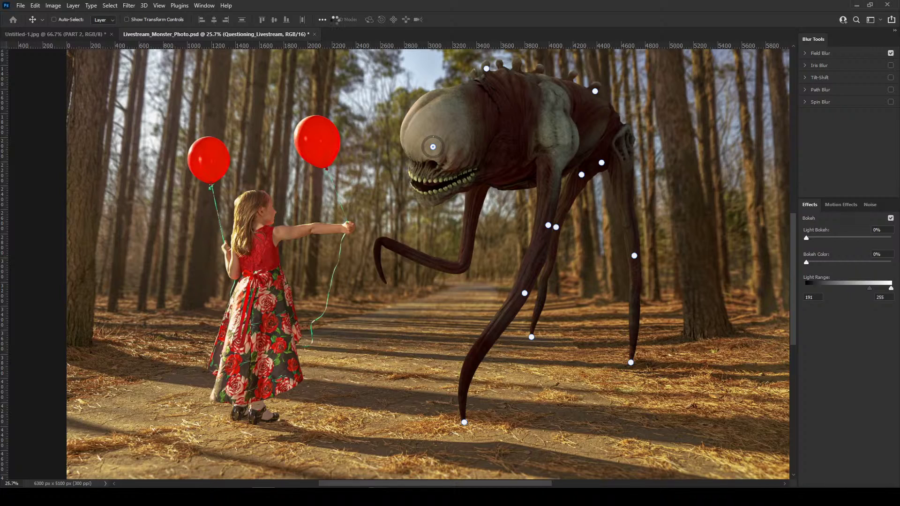
key(Return)
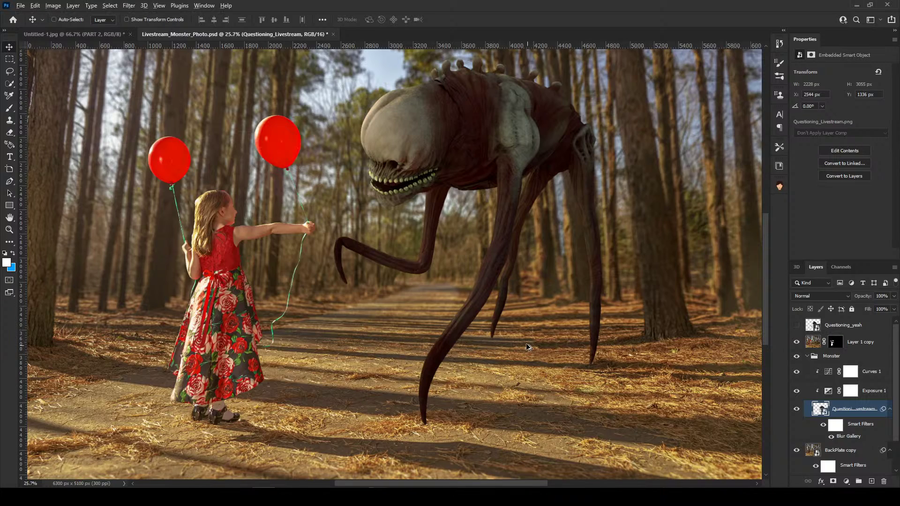
Examine the blur on the monster's legs up close against the surrounding ground and trees.
scroll(526, 343, up, 10)
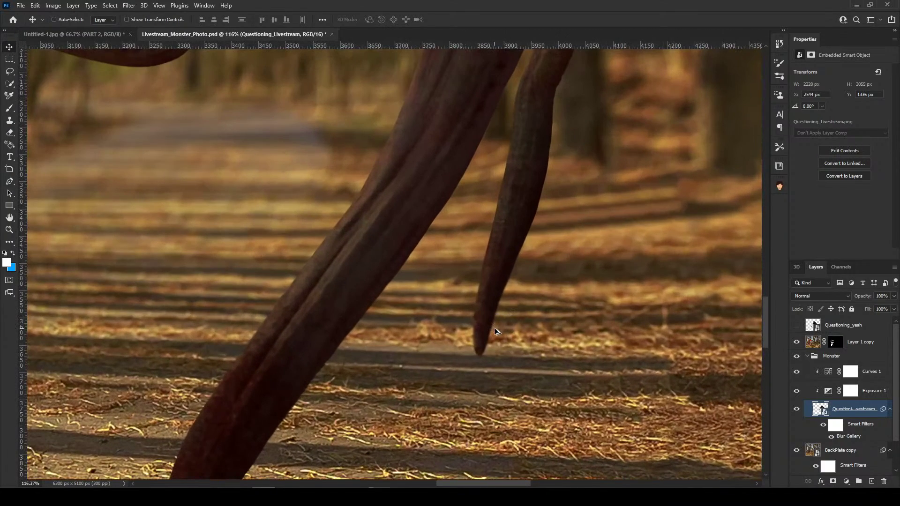
scroll(495, 329, down, 1)
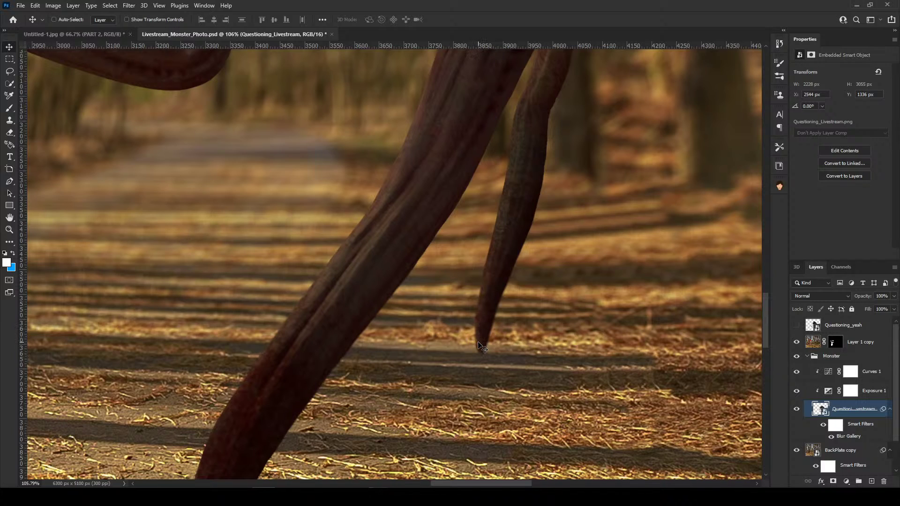
scroll(481, 346, down, 1)
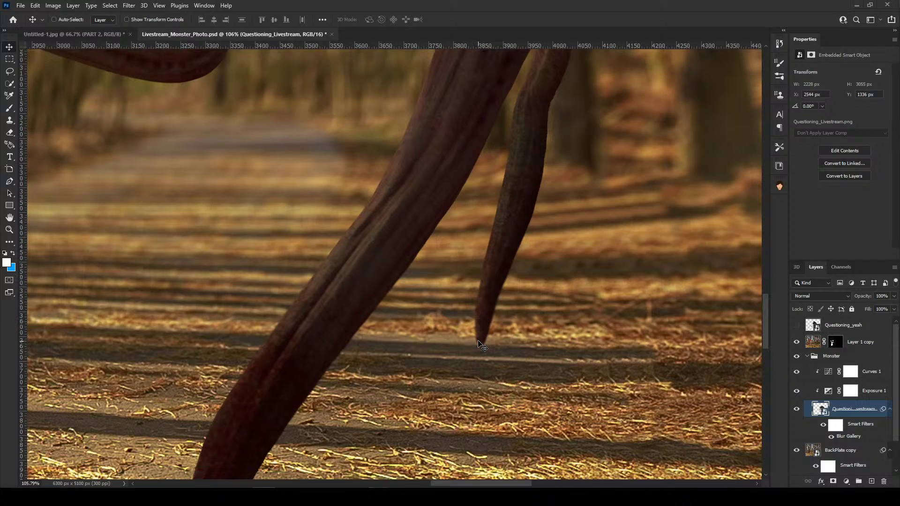
scroll(482, 346, down, 1)
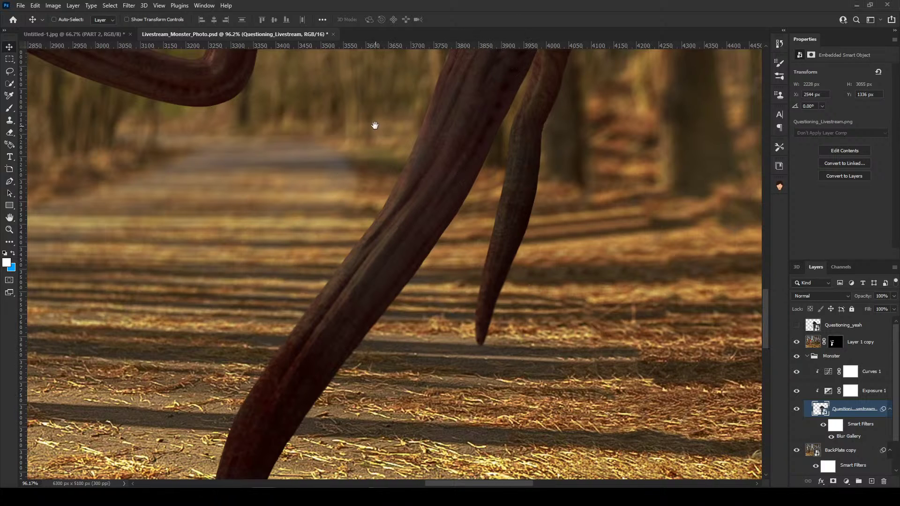
drag(376, 125, 501, 217)
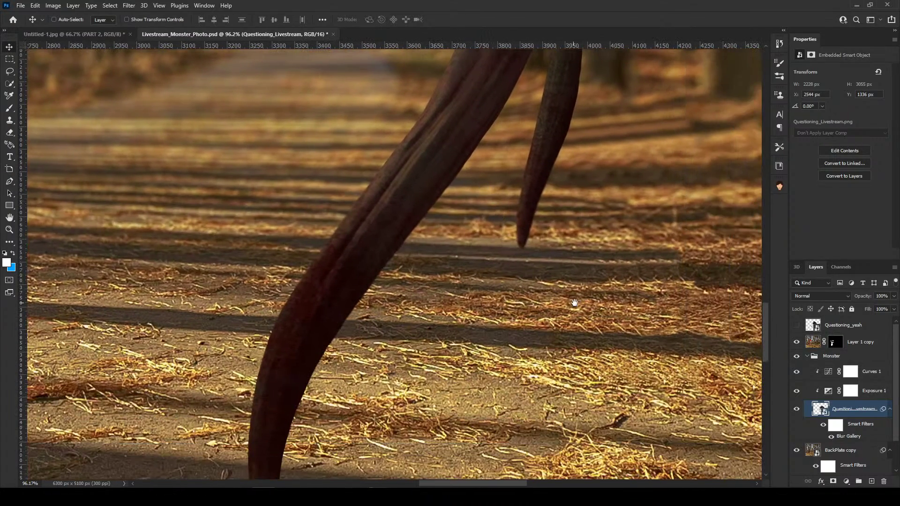
drag(572, 301, 506, 219)
drag(468, 307, 361, 364)
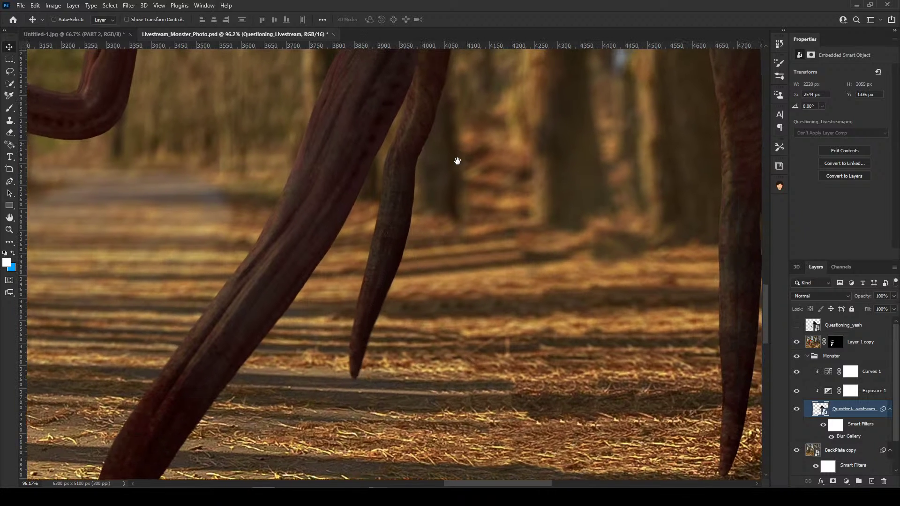
drag(456, 161, 351, 375)
drag(407, 271, 353, 306)
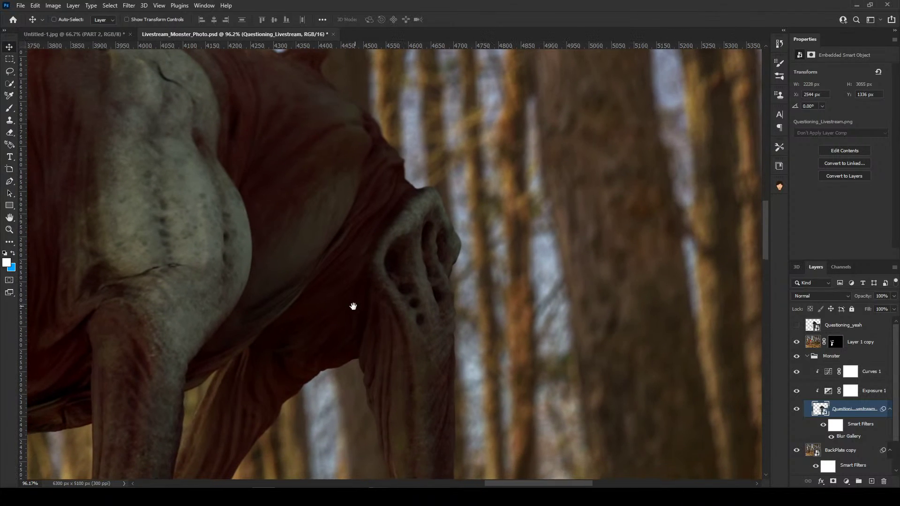
Compare the sharpness of the monster's back and head with the girl's hand, the balloon and its string.
drag(421, 217, 482, 267)
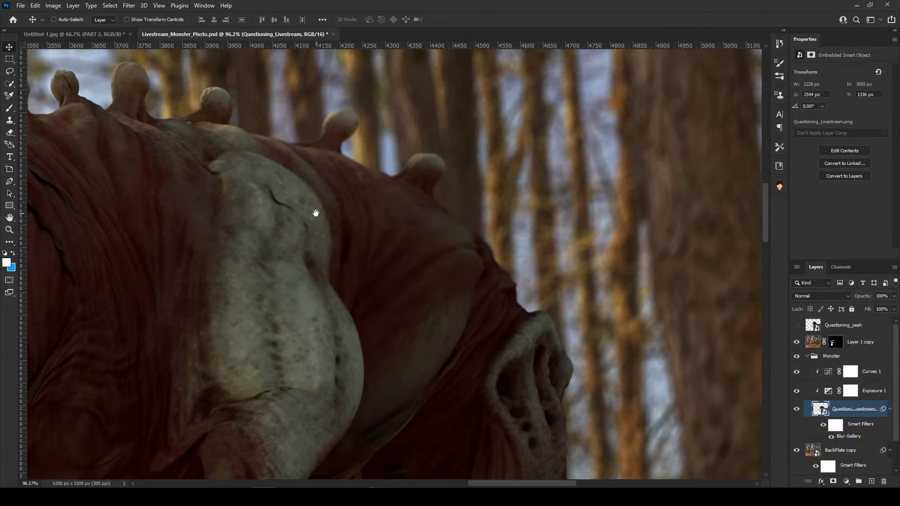
drag(316, 209, 540, 201)
drag(412, 223, 586, 220)
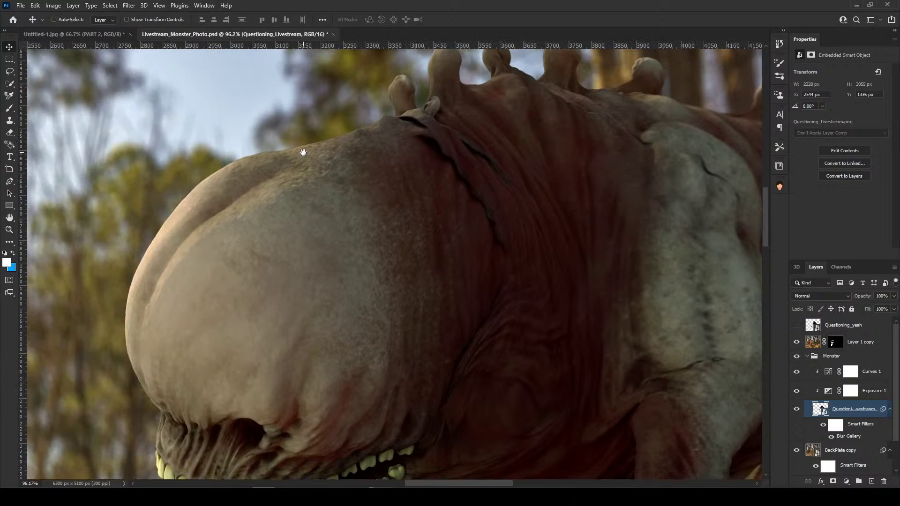
drag(185, 313, 370, 171)
drag(394, 408, 673, 302)
drag(528, 235, 481, 191)
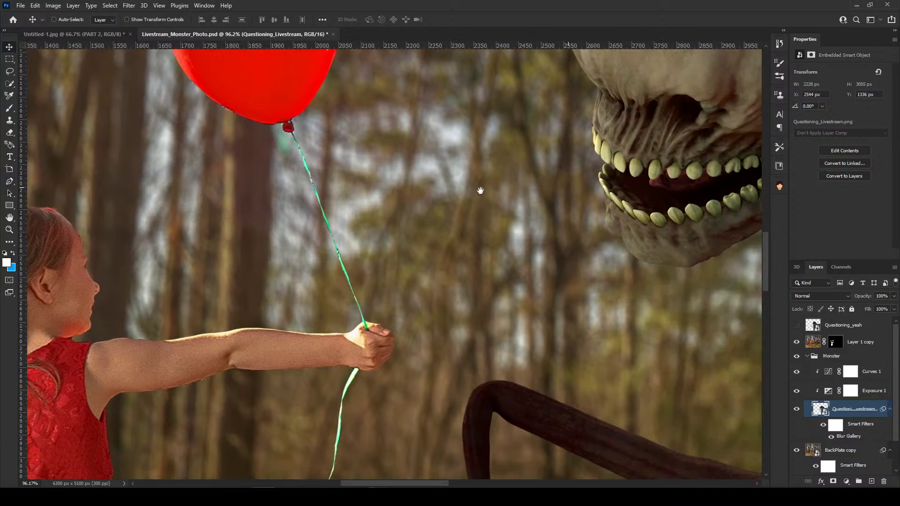
drag(478, 373, 462, 313)
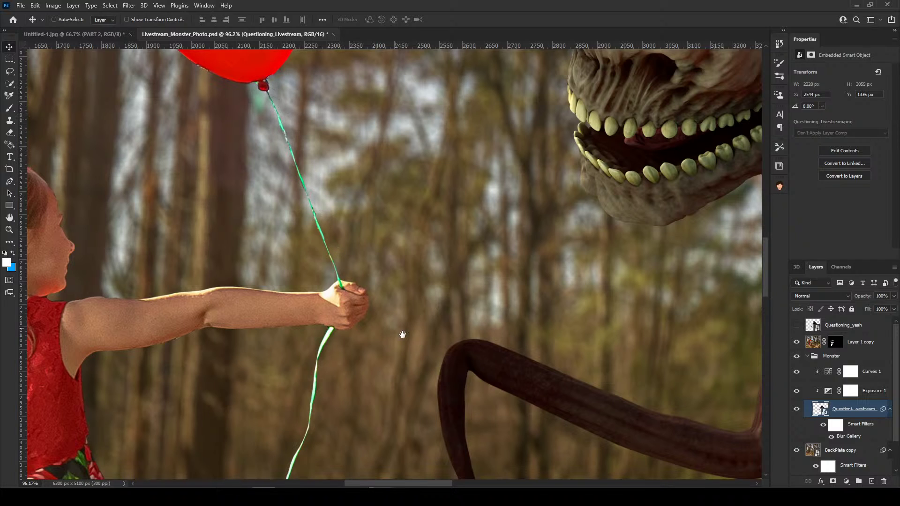
drag(308, 147, 314, 302)
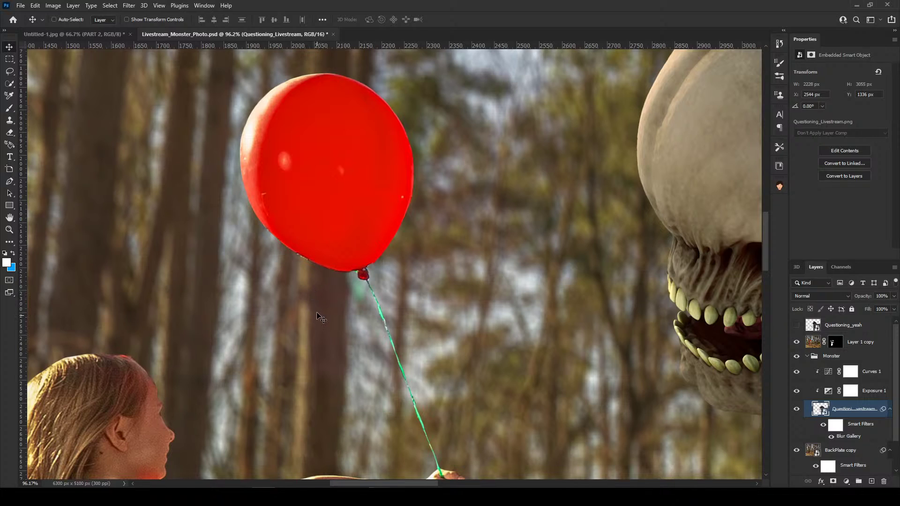
scroll(318, 261, up, 1)
scroll(318, 261, up, 3)
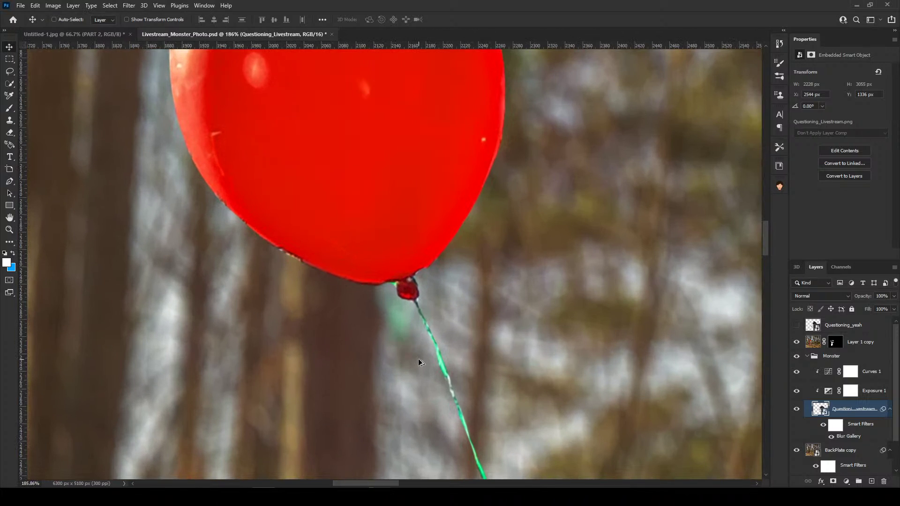
scroll(474, 313, down, 6)
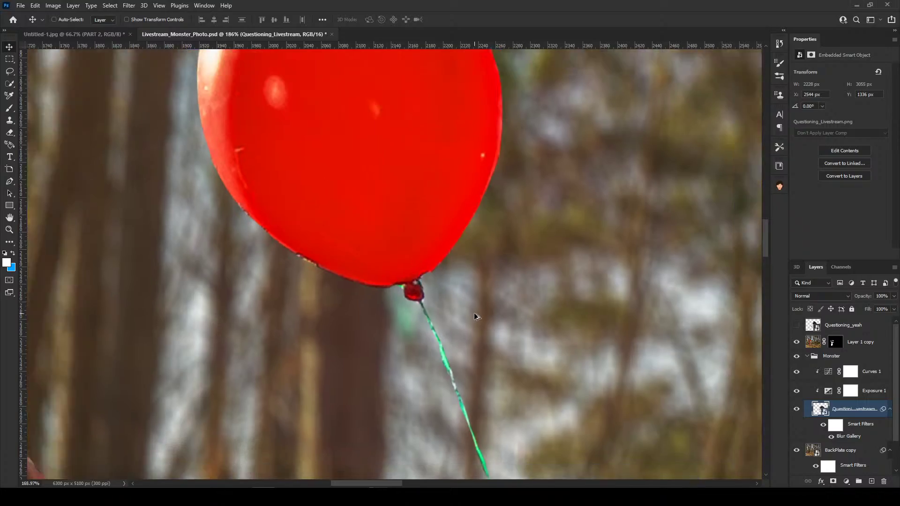
scroll(558, 359, down, 2)
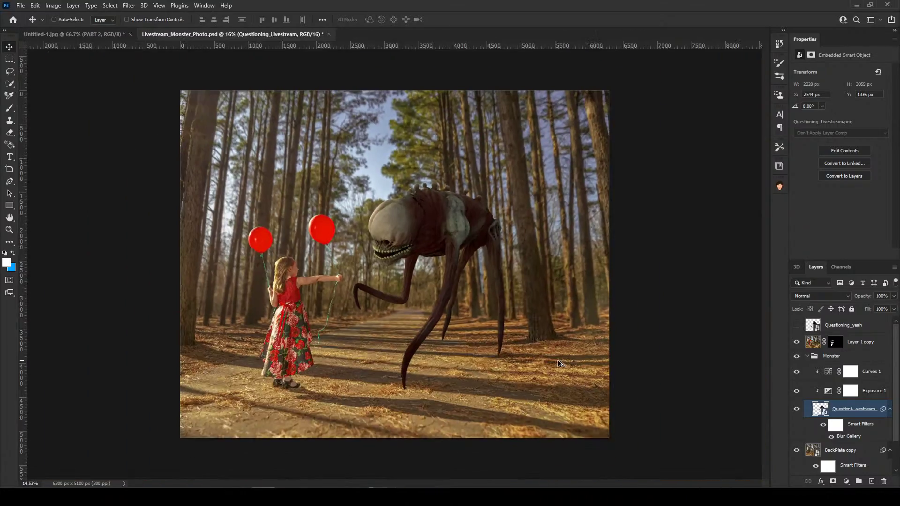
Create a new empty layer inside the Monster group and place it directly beneath the monster's smart object, unclipped.
scroll(376, 302, up, 5)
scroll(379, 306, down, 3)
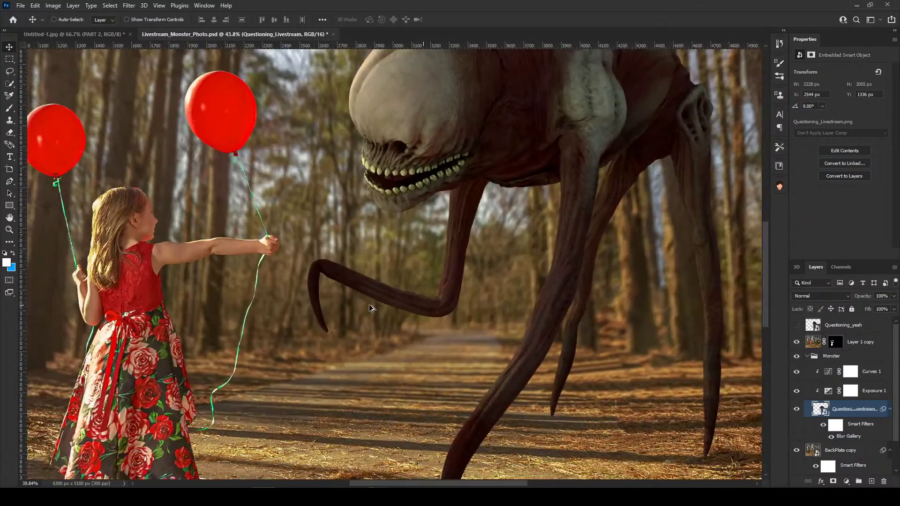
scroll(367, 306, down, 1)
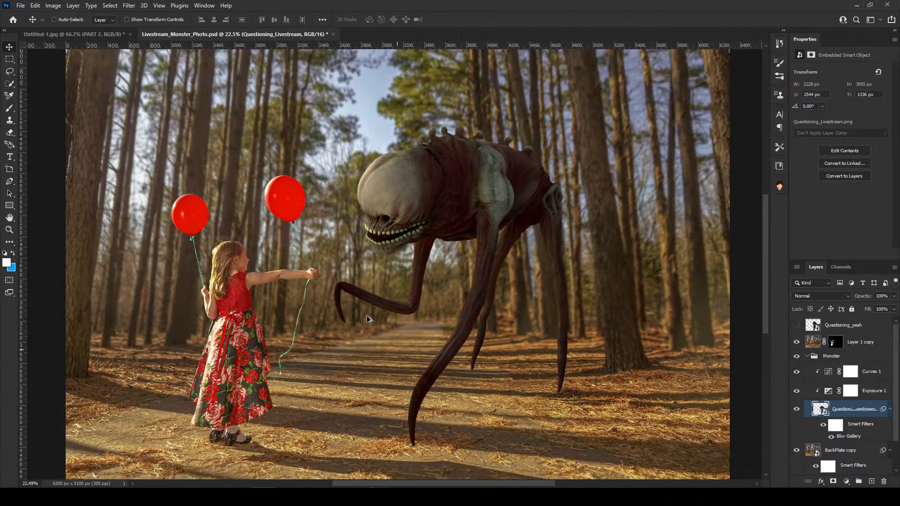
scroll(368, 318, down, 1)
scroll(484, 418, up, 3)
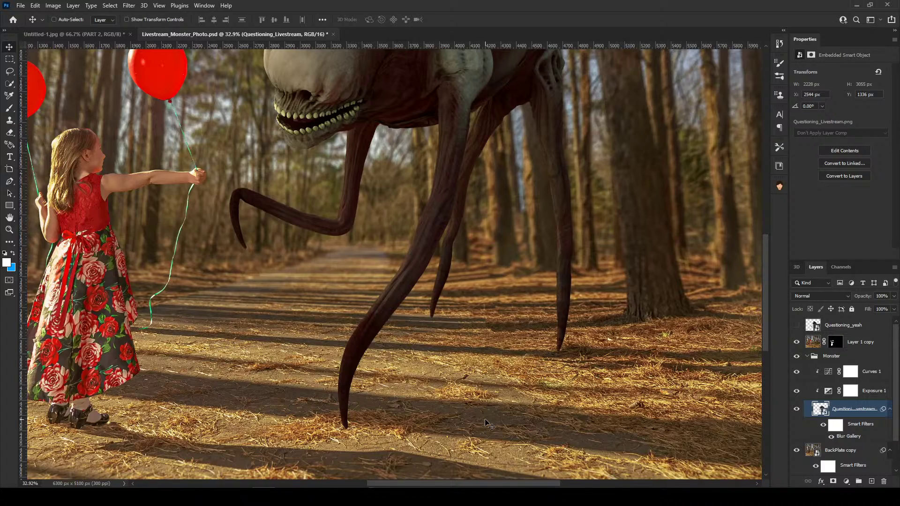
click(871, 482)
key(ctrl+alt+g)
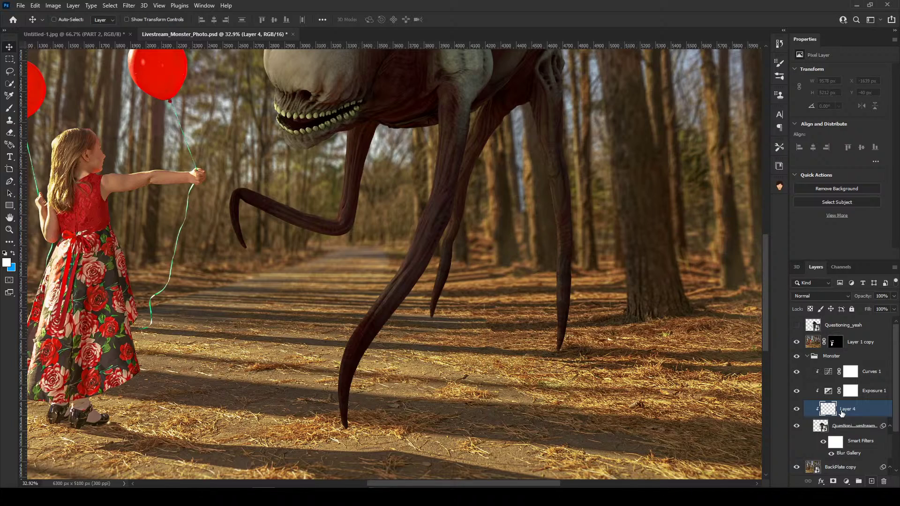
drag(835, 453, 835, 460)
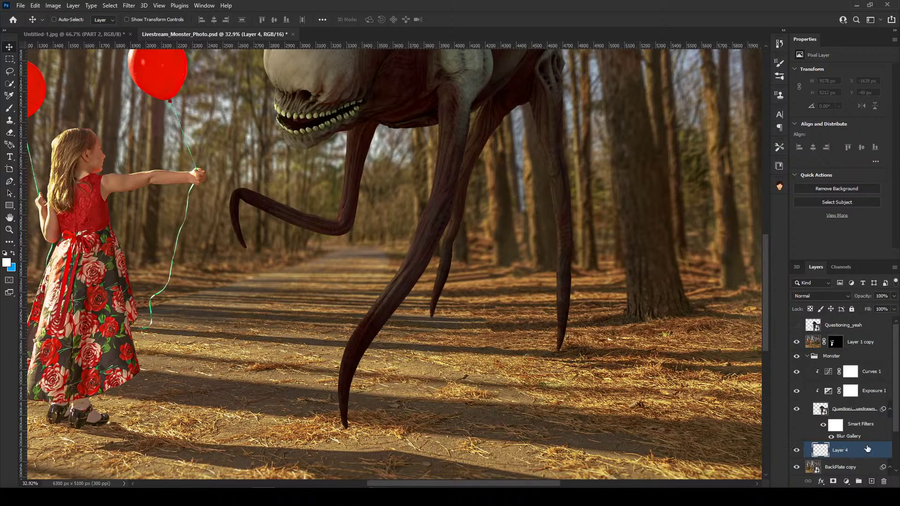
Clone the surrounding ground and straw around and beside the tip of the monster's front leg on the empty layer beneath it.
scroll(896, 441, down, 2)
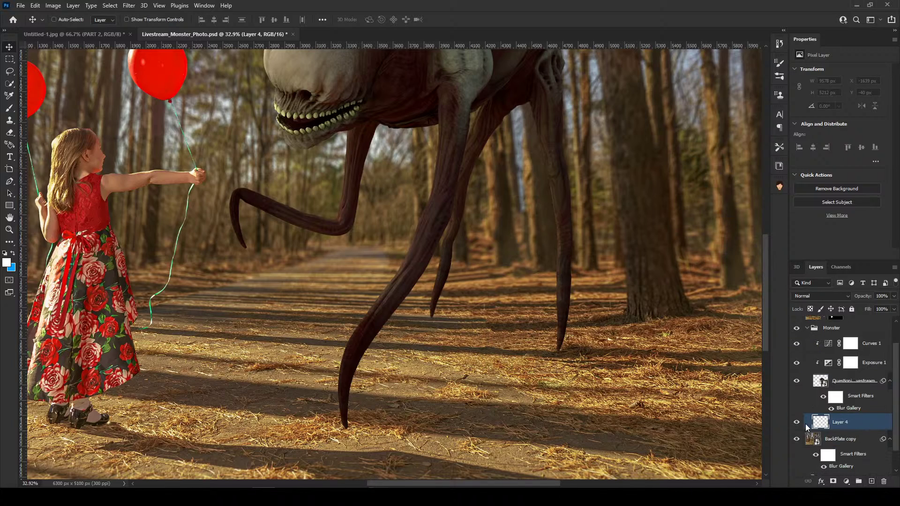
scroll(559, 332, down, 1)
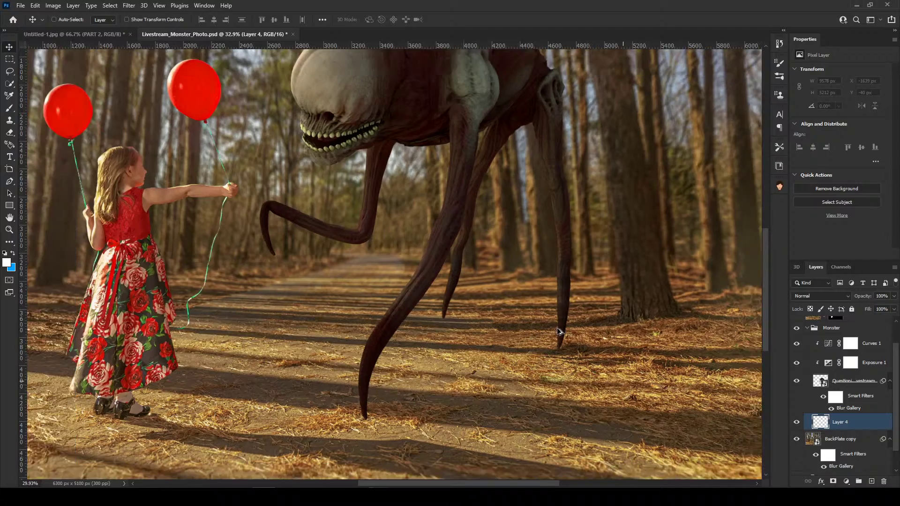
scroll(558, 332, up, 1)
scroll(419, 407, up, 3)
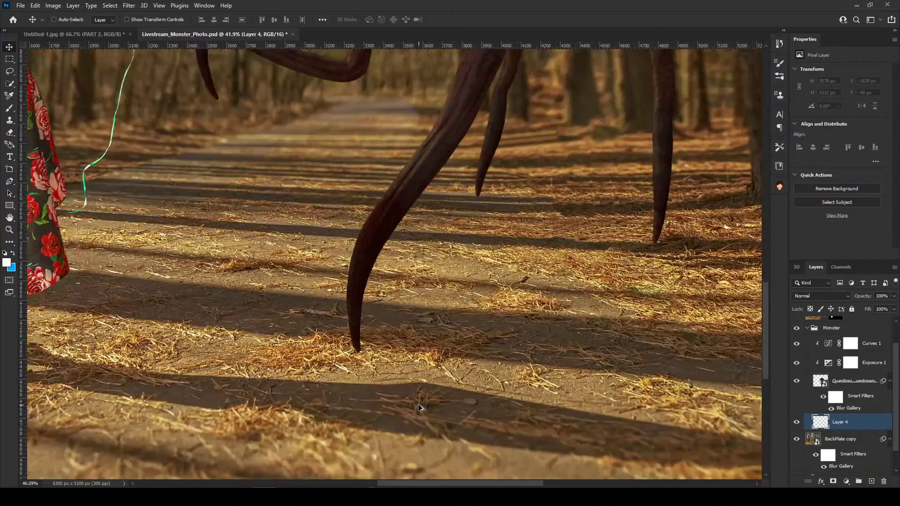
scroll(419, 408, up, 2)
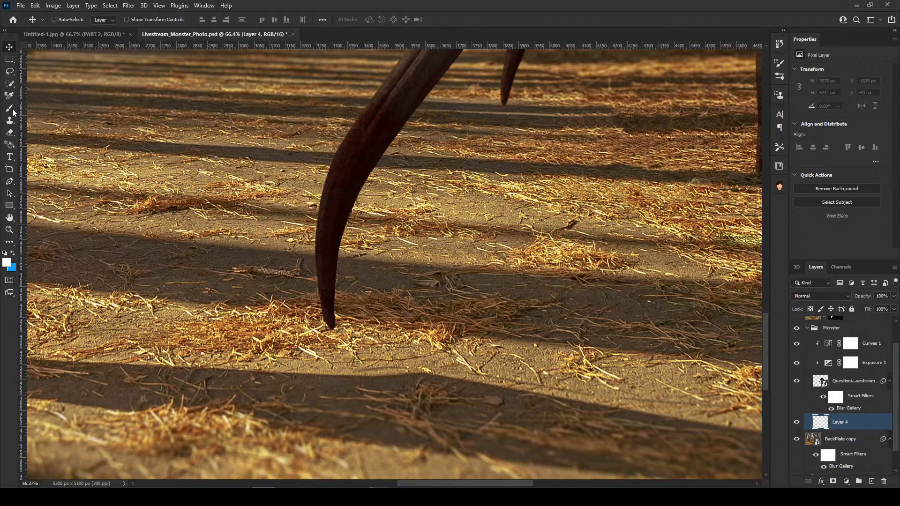
key(b)
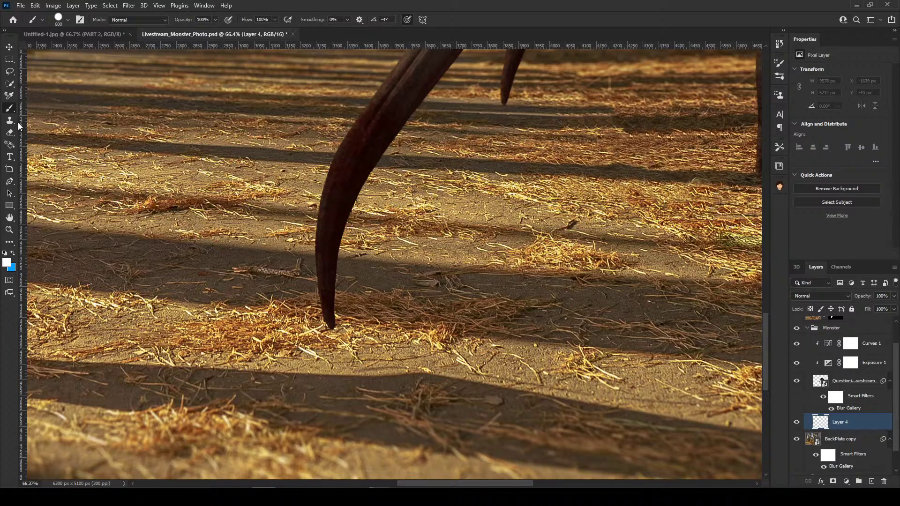
click(10, 120)
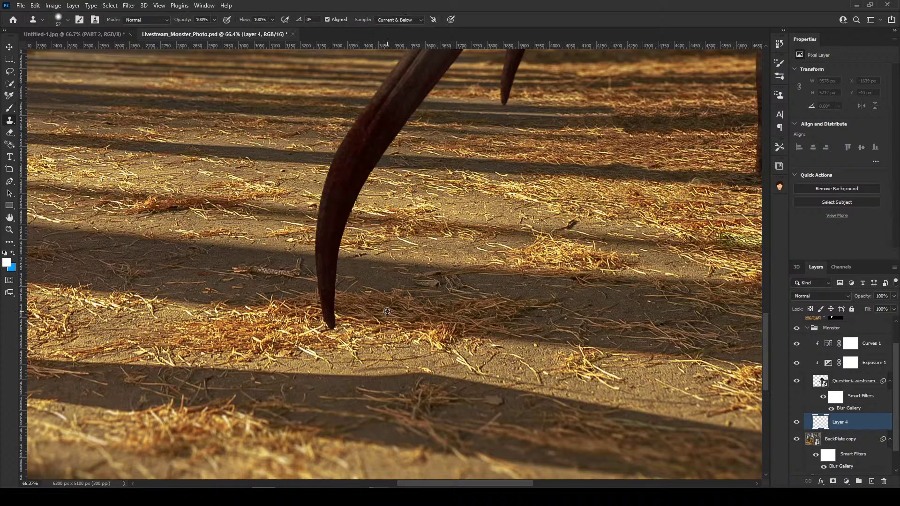
drag(334, 328, 452, 327)
alt+click(502, 328)
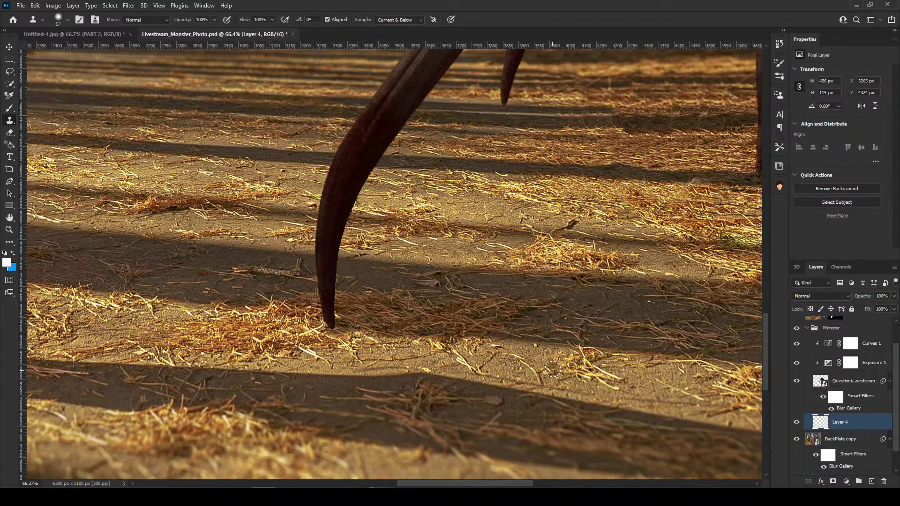
Clone shadowed path texture around the tip of the monster's middle leg and along the ground beside it with a smaller 20 px brush.
scroll(593, 345, down, 3)
scroll(619, 341, down, 3)
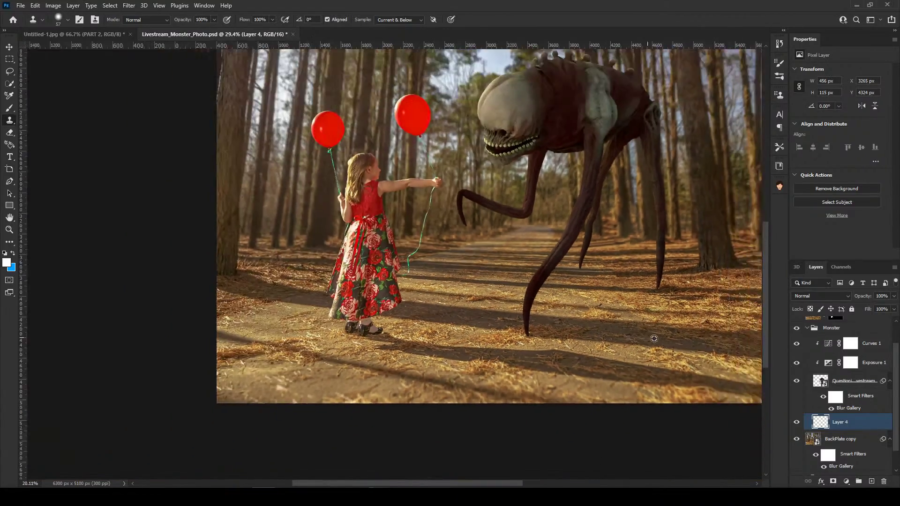
scroll(599, 267, up, 4)
scroll(598, 267, up, 5)
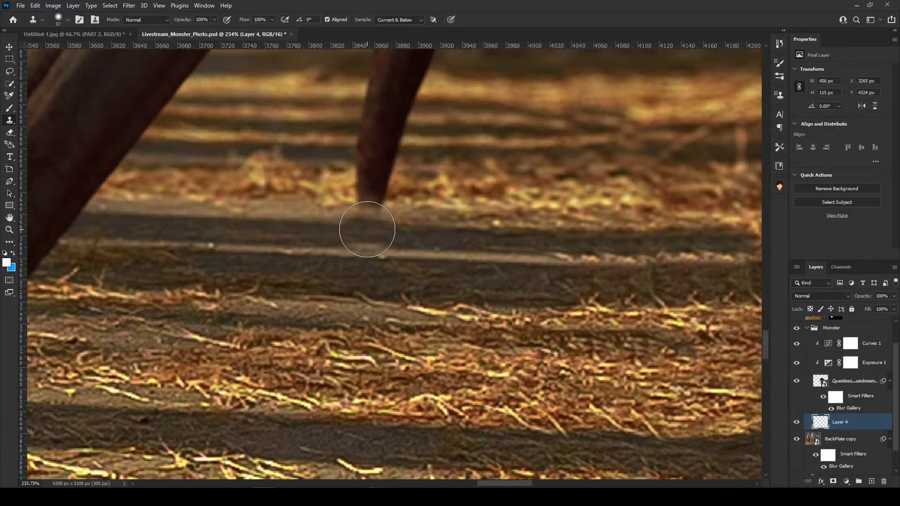
key(bracketleft)
key(bracketleft)
key(bracketleft)
key(bracketleft)
key(bracketleft)
key(bracketleft)
key(bracketleft)
key(bracketleft)
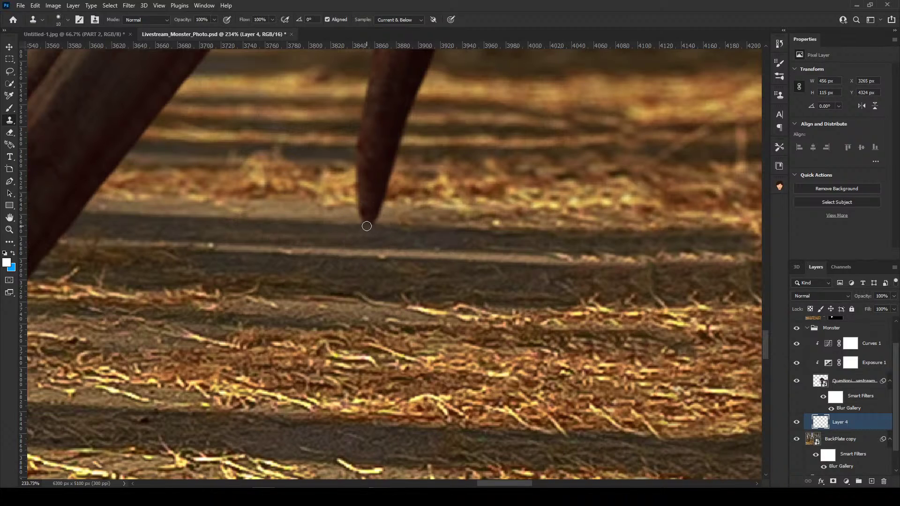
drag(361, 217, 366, 215)
alt+click(389, 236)
key(ctrl+z)
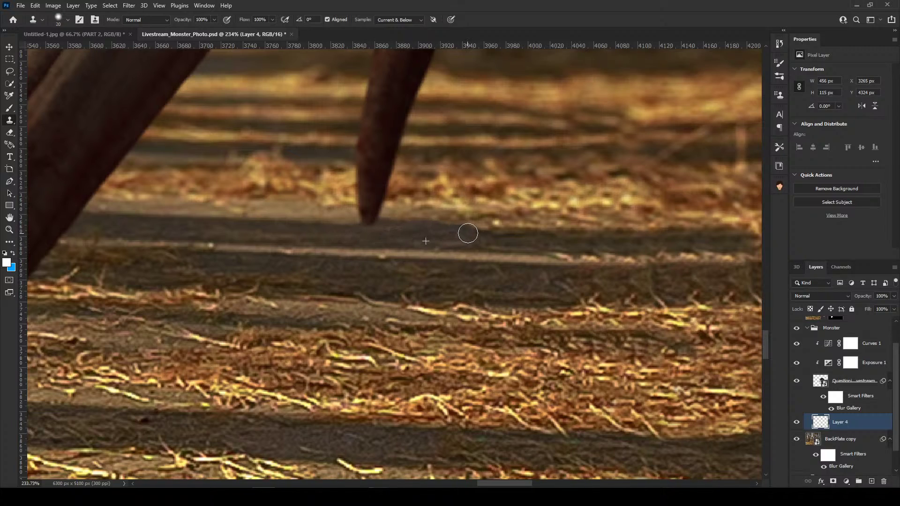
drag(549, 239, 584, 238)
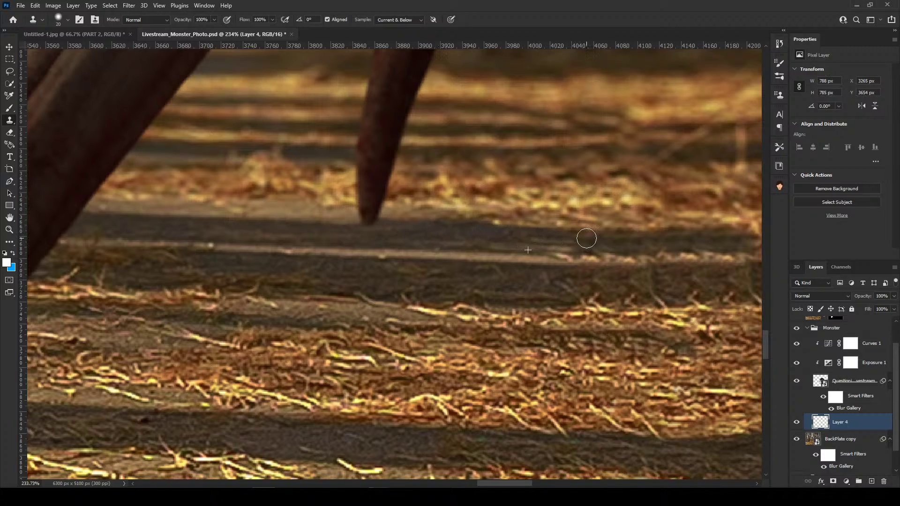
Clone dark shadowed straw around the tip of the monster's rear leg to ground its foot.
scroll(618, 273, down, 8)
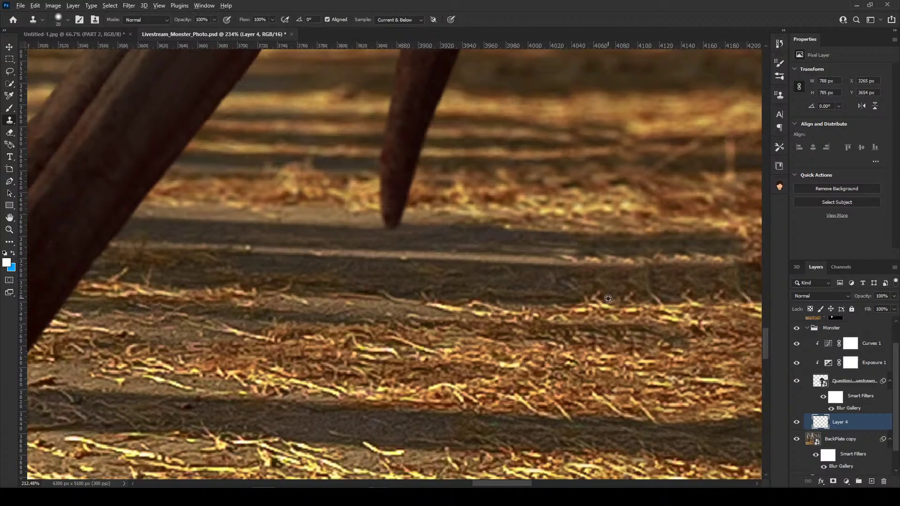
scroll(623, 325, down, 6)
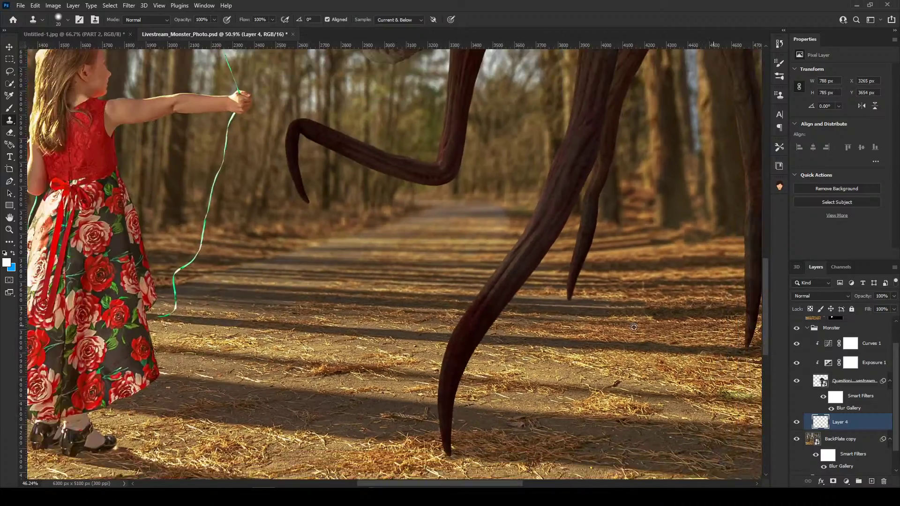
scroll(717, 336, up, 3)
scroll(723, 338, up, 8)
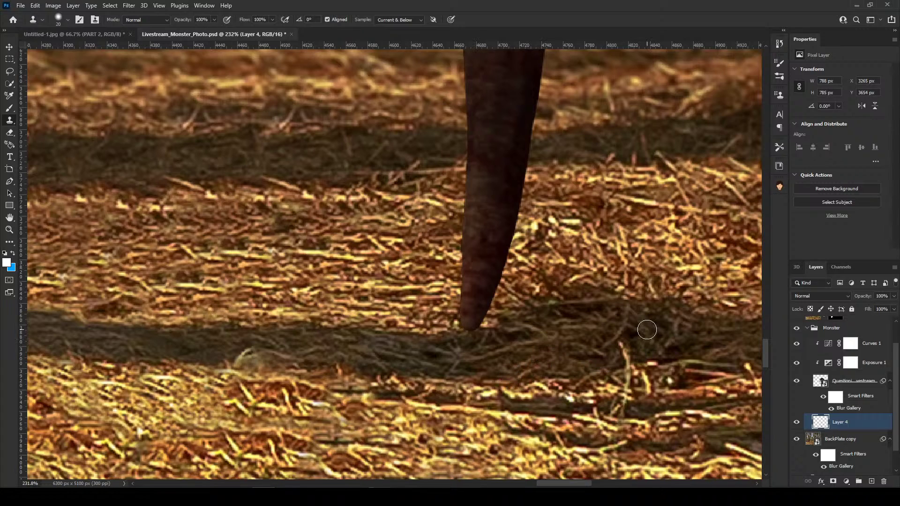
click(646, 330)
mouse_move(464, 333)
mouse_down()
mouse_move(461, 326)
mouse_move(488, 333)
mouse_up()
key(ctrl+z)
mouse_move(463, 327)
mouse_down()
mouse_move(533, 322)
mouse_move(452, 341)
mouse_move(506, 338)
mouse_up()
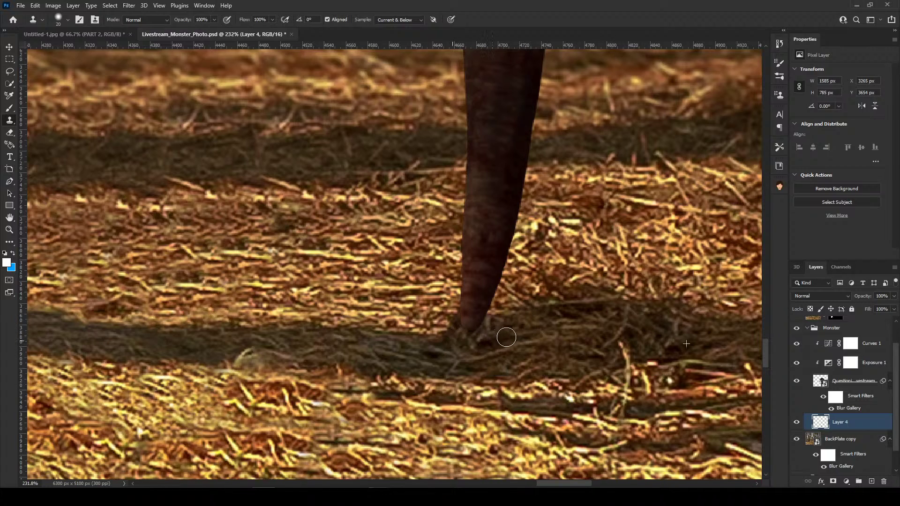
Examine the grounded leg tips and the monster's overall fit with the forest floor, trees and girl.
scroll(459, 299, down, 4)
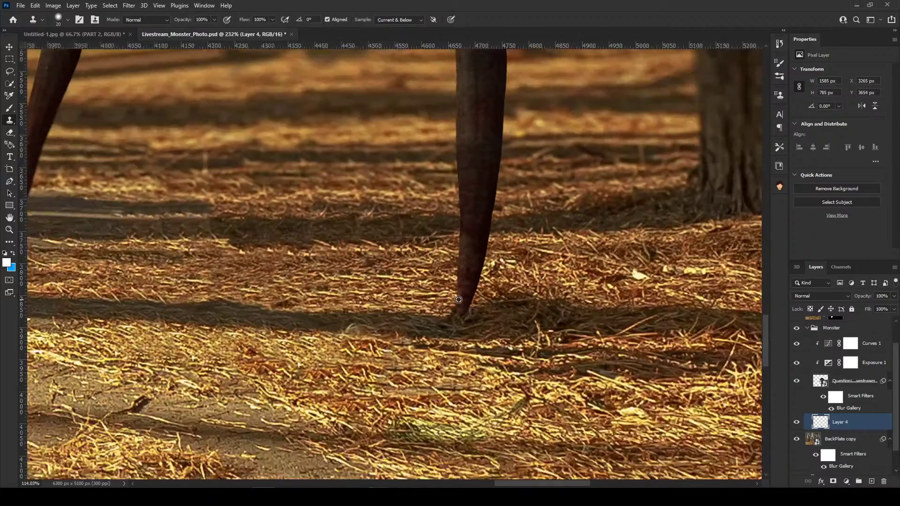
scroll(459, 299, down, 6)
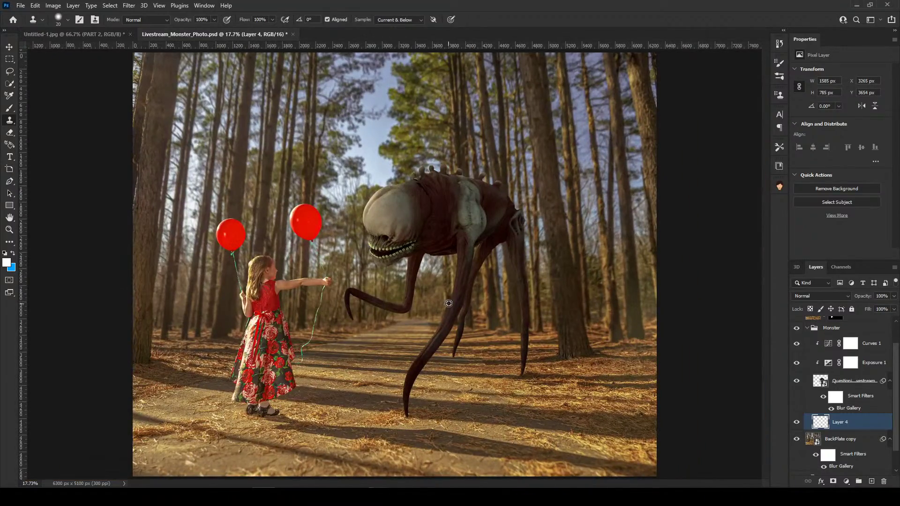
scroll(449, 303, up, 2)
scroll(443, 349, down, 2)
scroll(647, 396, up, 2)
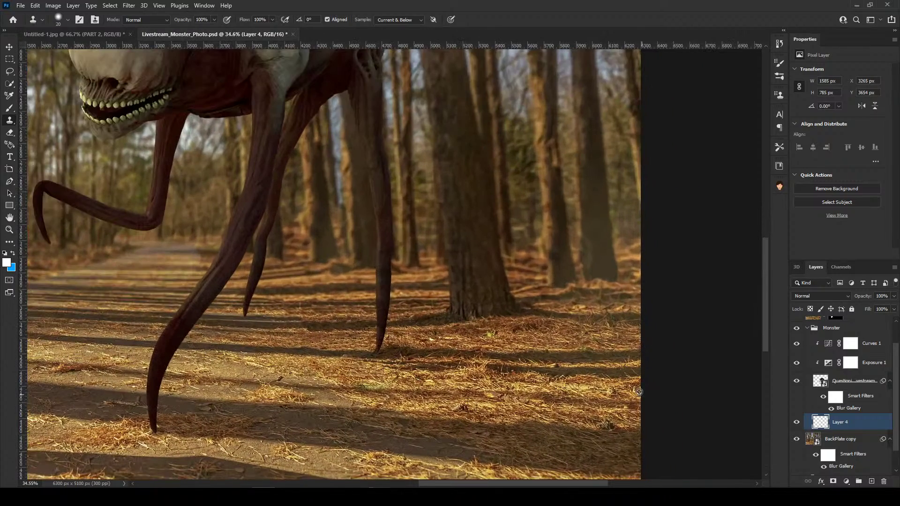
scroll(392, 256, down, 1)
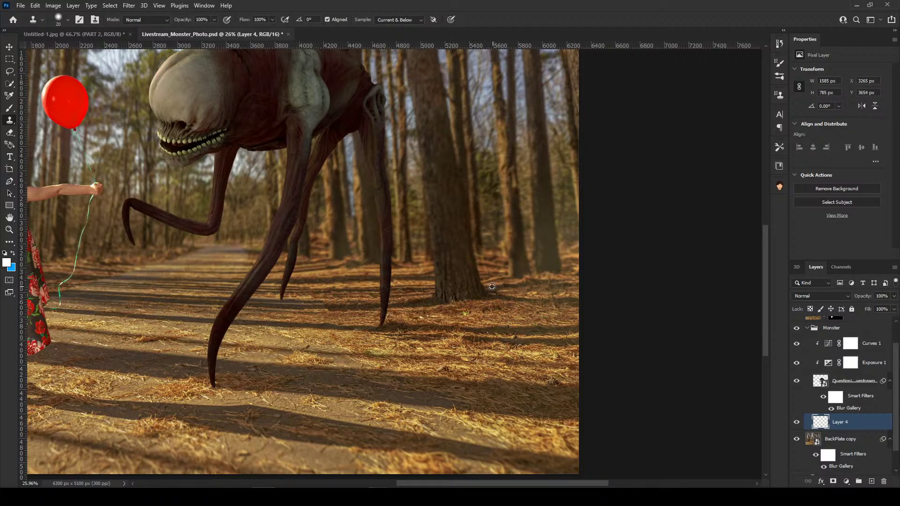
scroll(203, 266, down, 6)
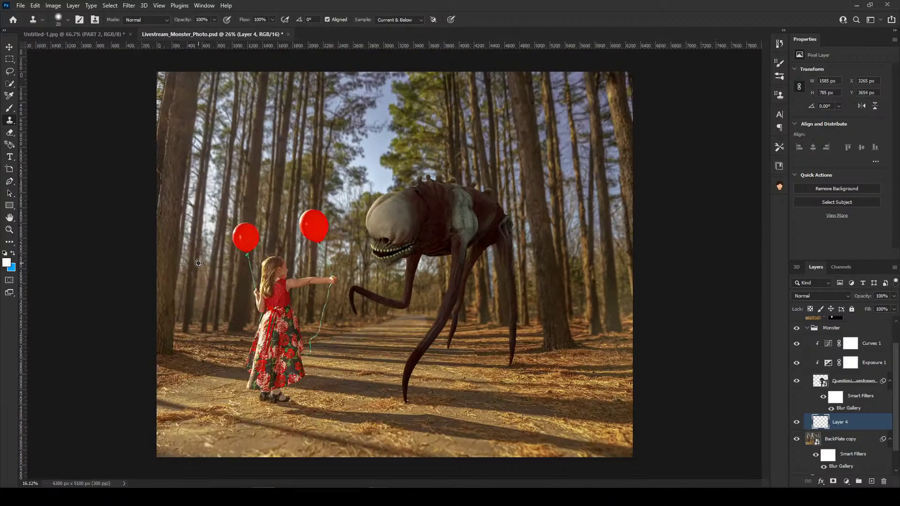
scroll(448, 284, up, 2)
scroll(454, 300, up, 2)
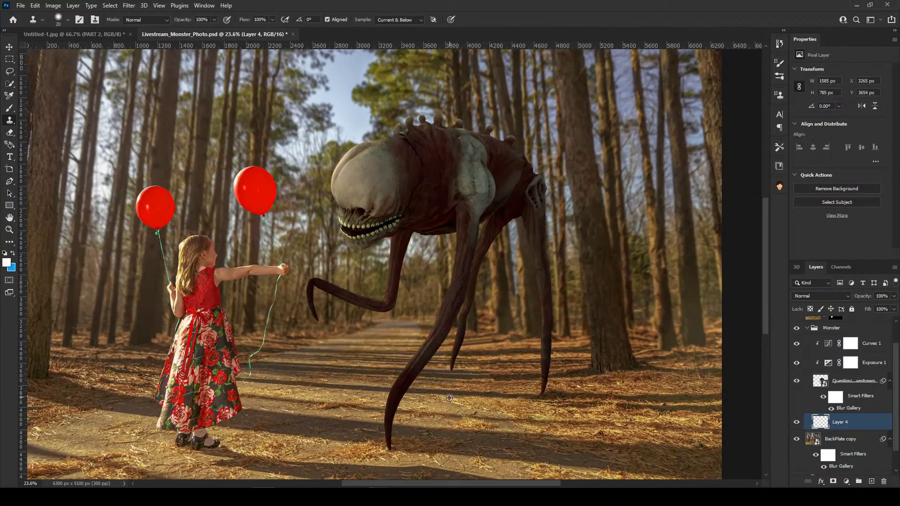
scroll(567, 411, down, 1)
scroll(508, 363, down, 1)
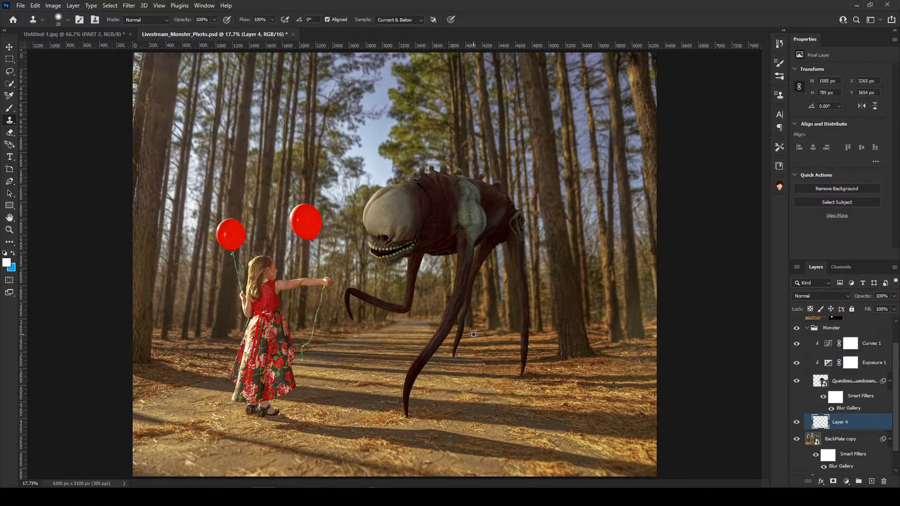
scroll(473, 334, up, 3)
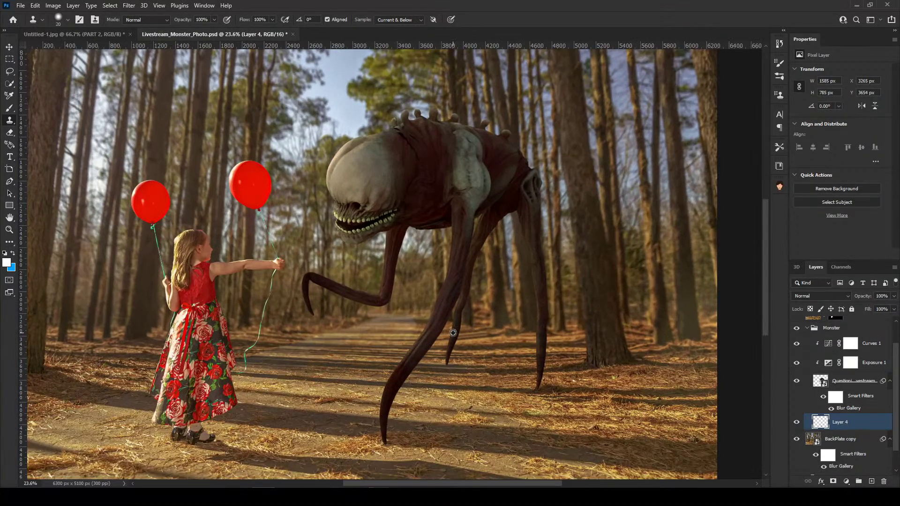
scroll(453, 333, up, 1)
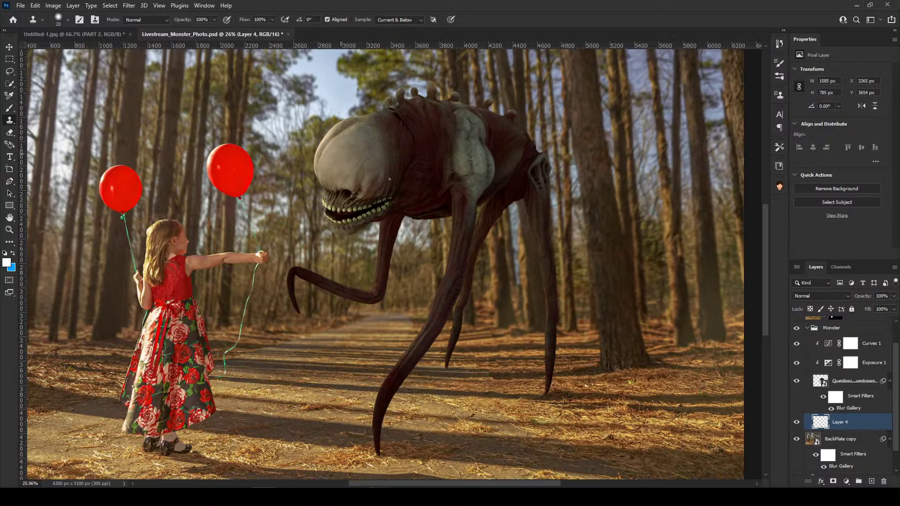
Create a new layer clipped to the monster's smart object and switch to the Healing Brush.
scroll(407, 146, up, 8)
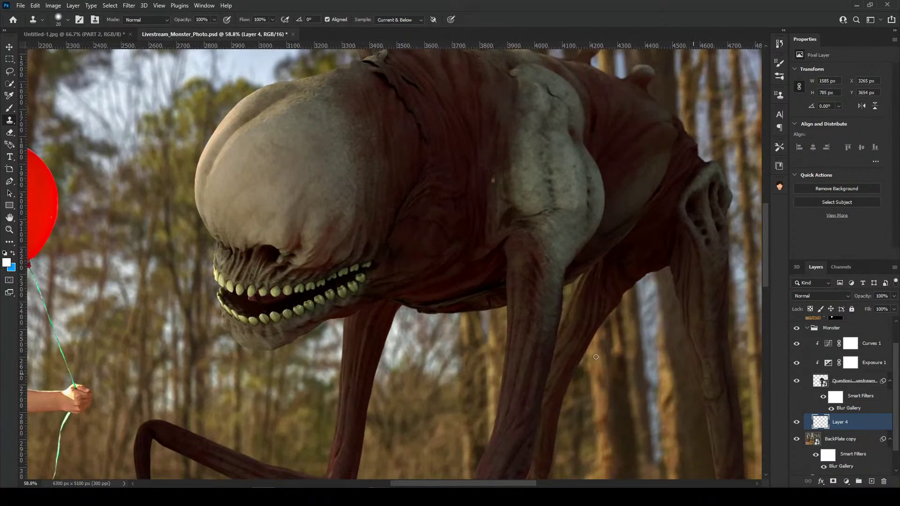
scroll(382, 186, up, 1)
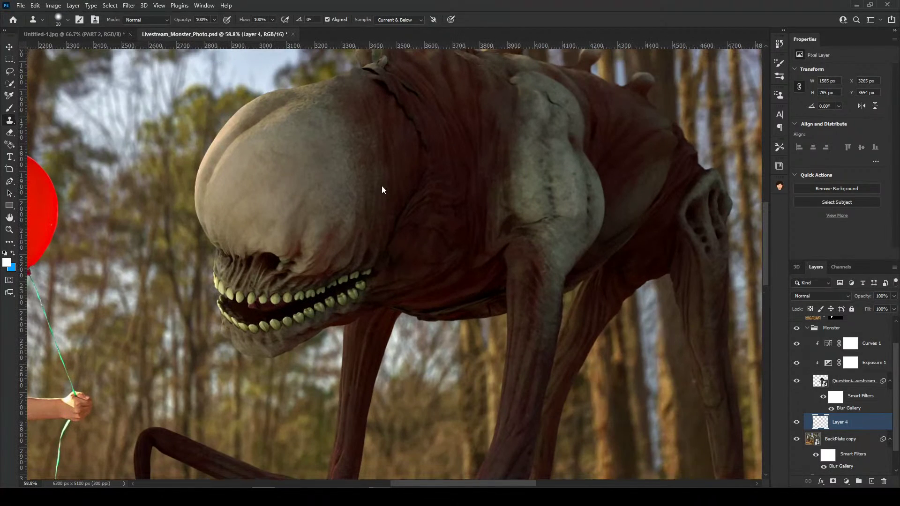
click(820, 381)
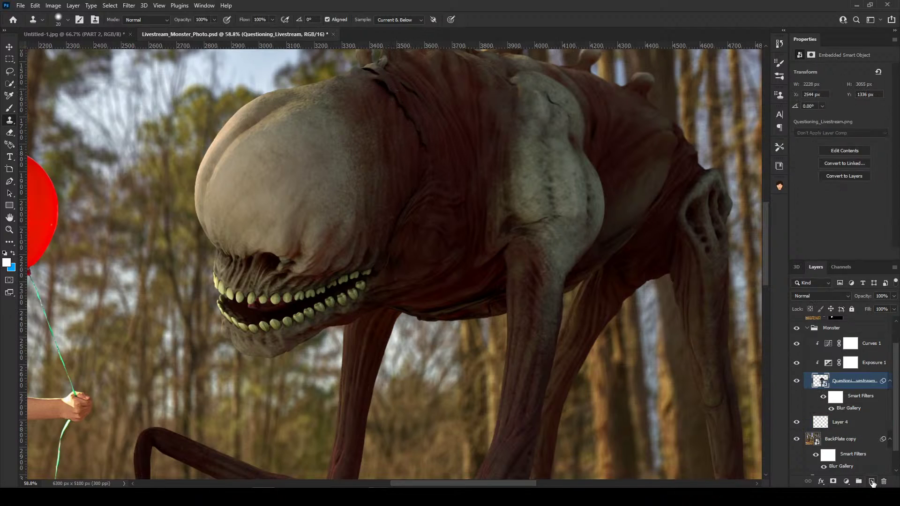
click(871, 482)
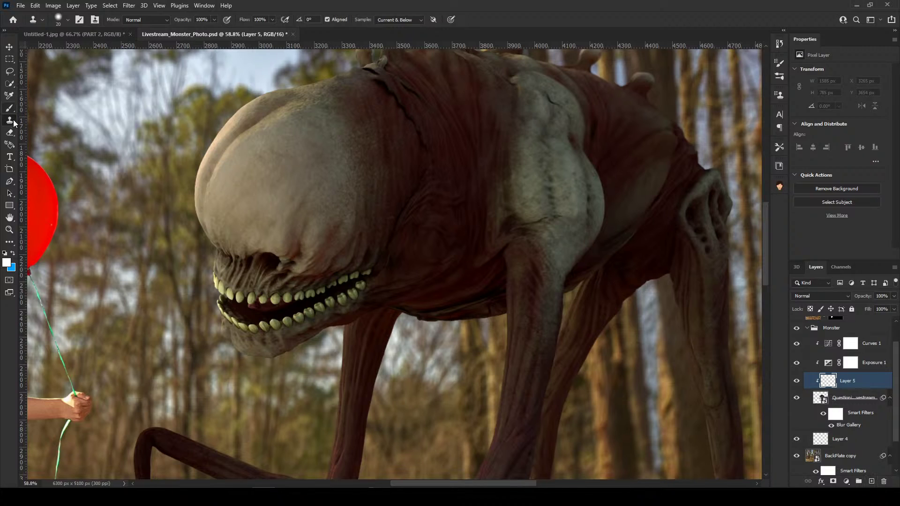
click(10, 241)
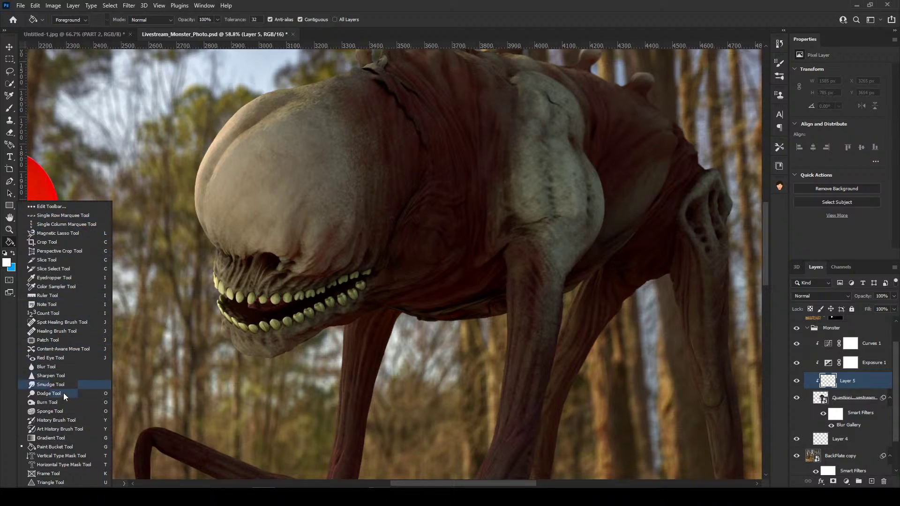
click(87, 331)
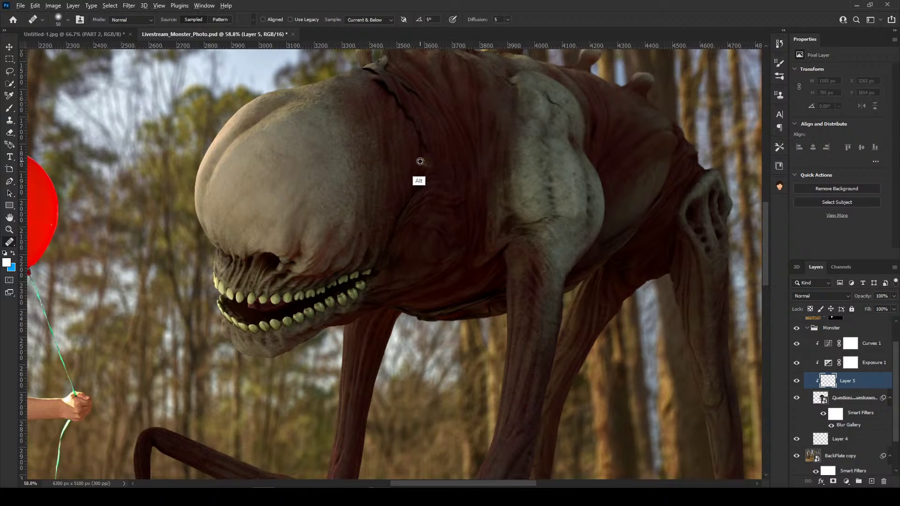
Try to heal the lower part of the dark crack behind the monster's head using sampled red skin.
alt+click(419, 156)
mouse_move(422, 142)
mouse_down()
mouse_move(418, 131)
mouse_move(400, 147)
mouse_up()
key(ctrl+z)
alt+click(401, 168)
drag(426, 149, 419, 127)
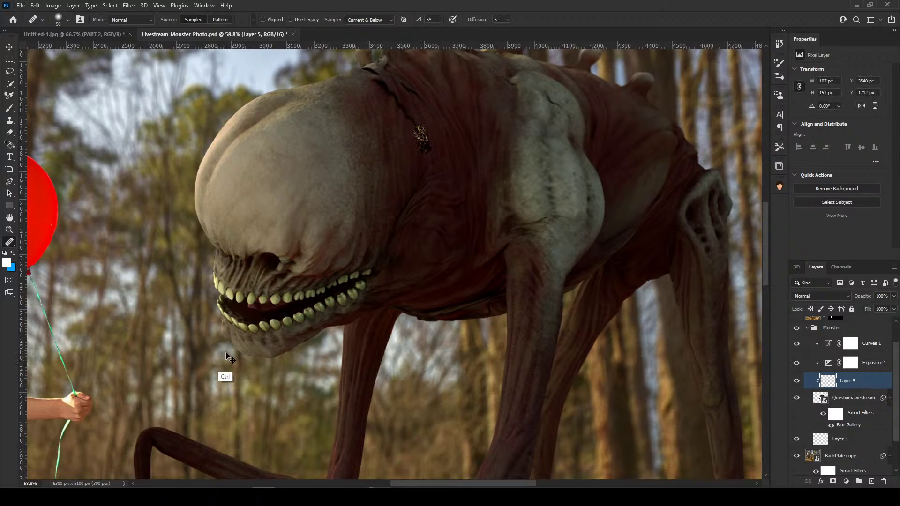
key(ctrl+z)
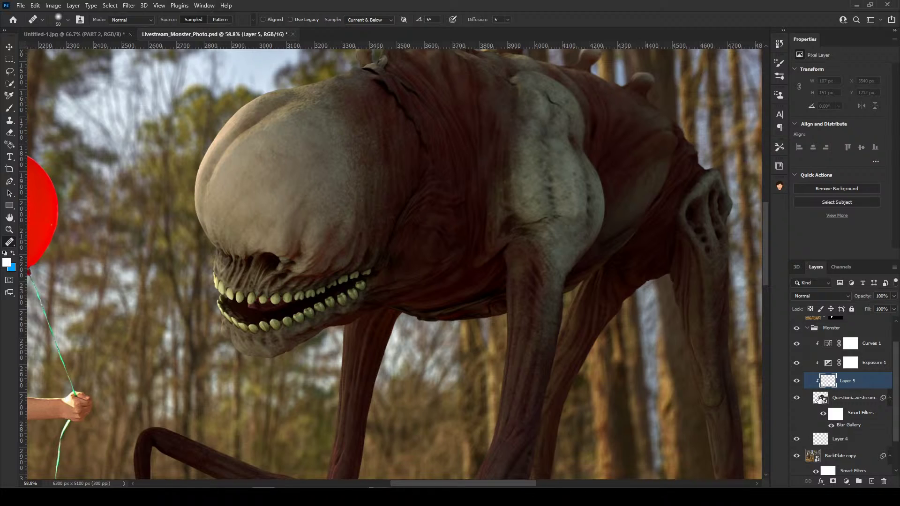
Heal the dark crack behind the monster's head on the clipped layer, using red skin sampled from the smart object.
click(816, 402)
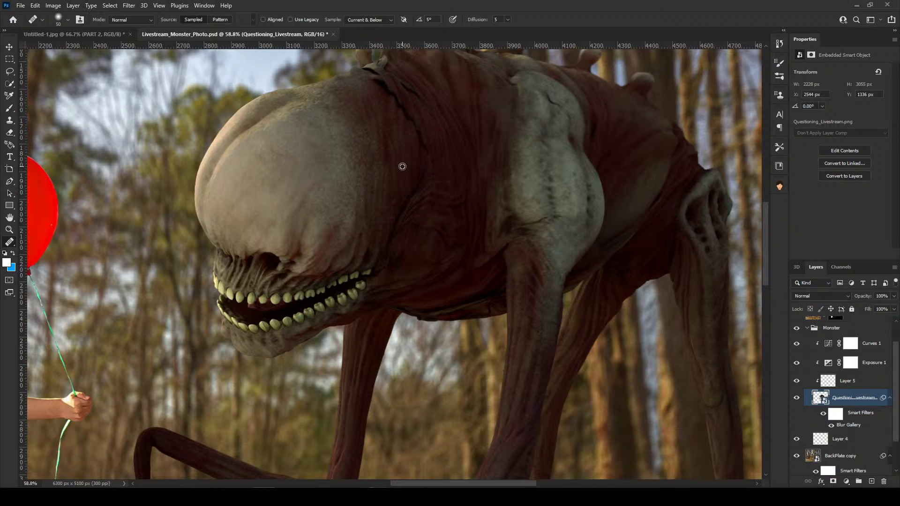
click(830, 382)
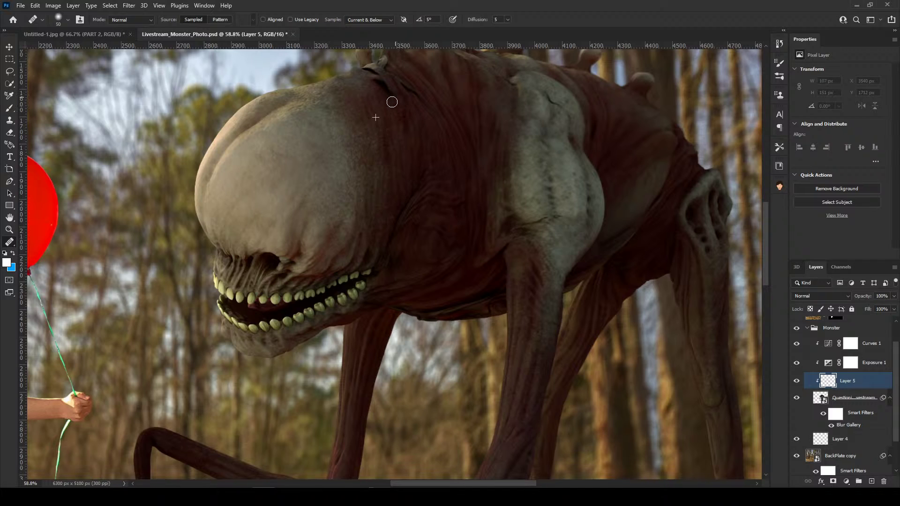
drag(379, 89, 369, 82)
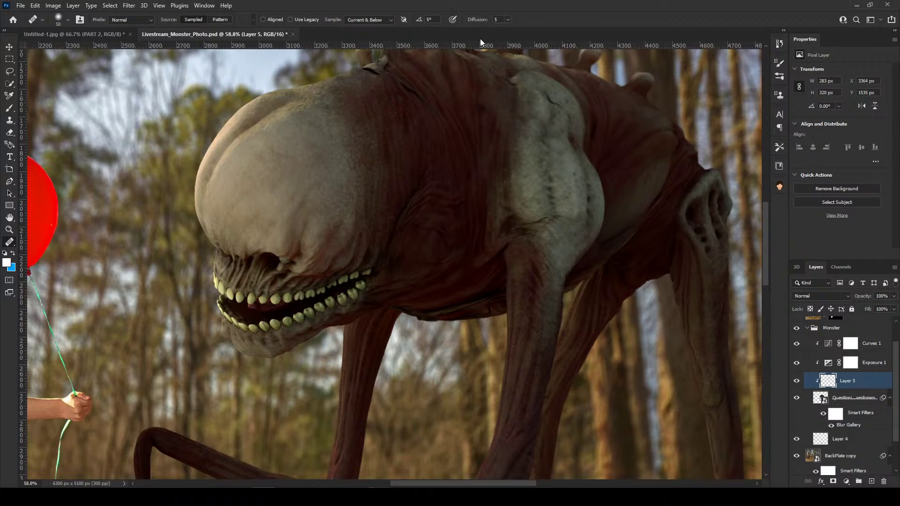
Heal the dark crease in the red skin of the monster's neck, between the filled crack and the pale shoulder.
click(818, 400)
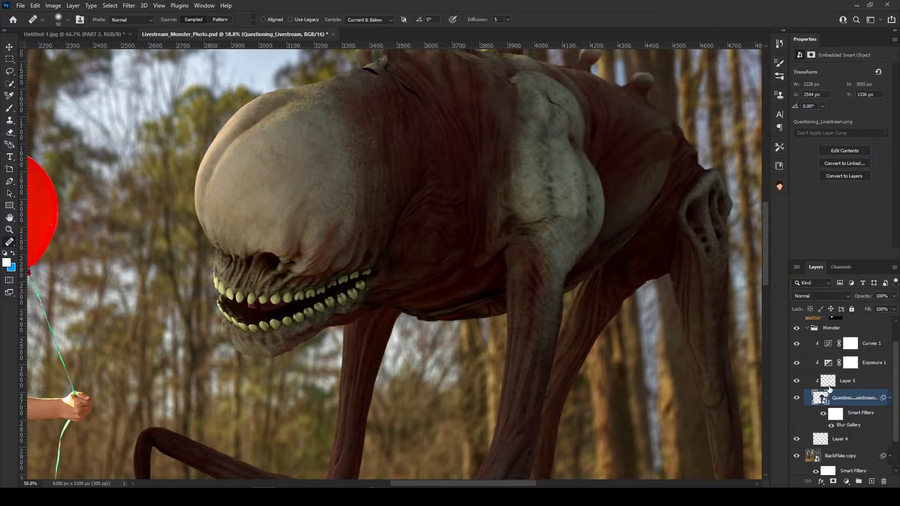
click(827, 385)
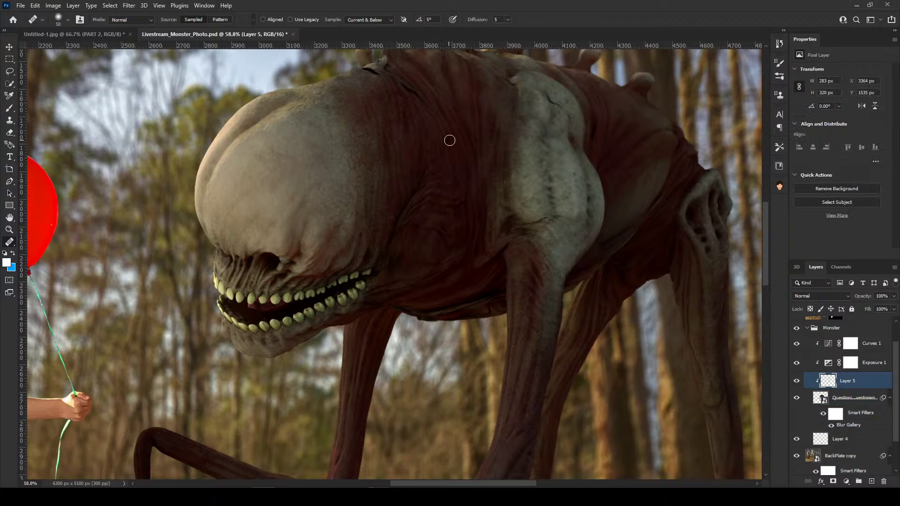
mouse_move(449, 137)
mouse_down()
mouse_move(442, 129)
mouse_move(455, 94)
mouse_up()
click(820, 400)
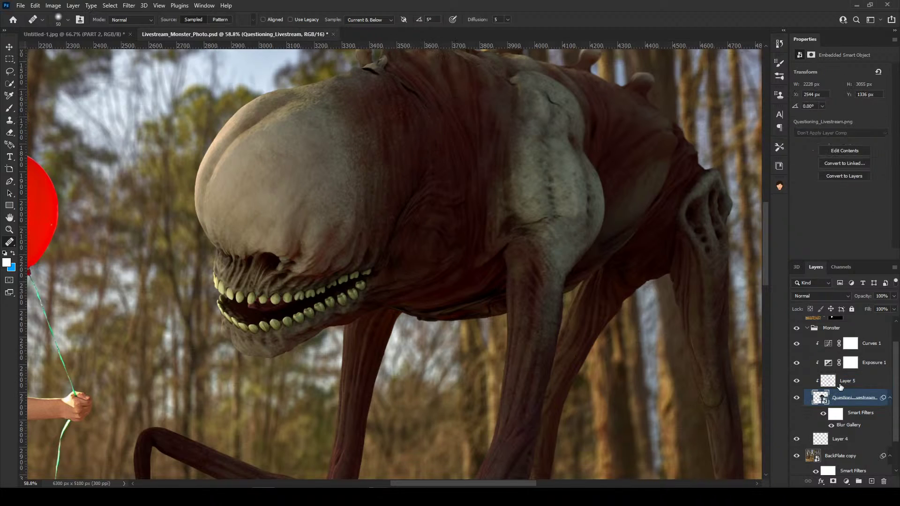
click(817, 384)
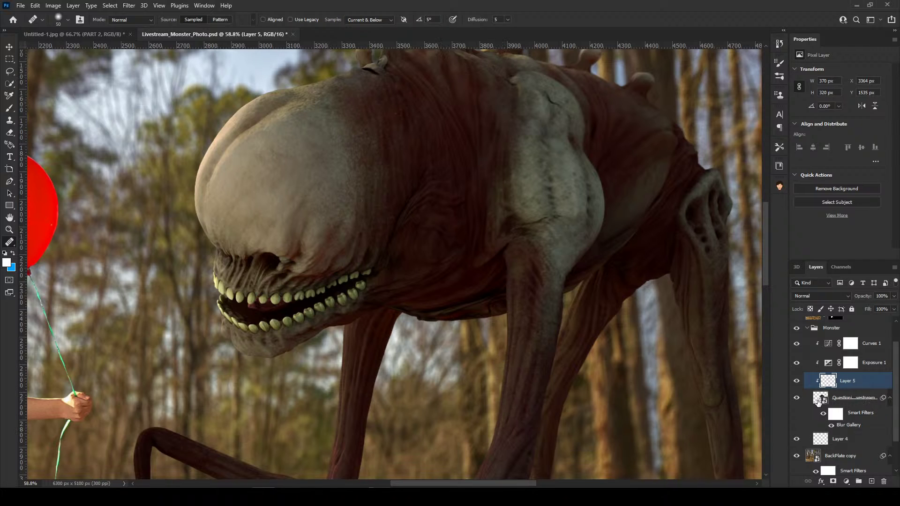
Heal the remaining dark gap at the top of the monster's head, beside the front horn, on the clipped layer.
key(alt+bracketleft)
drag(391, 137, 444, 316)
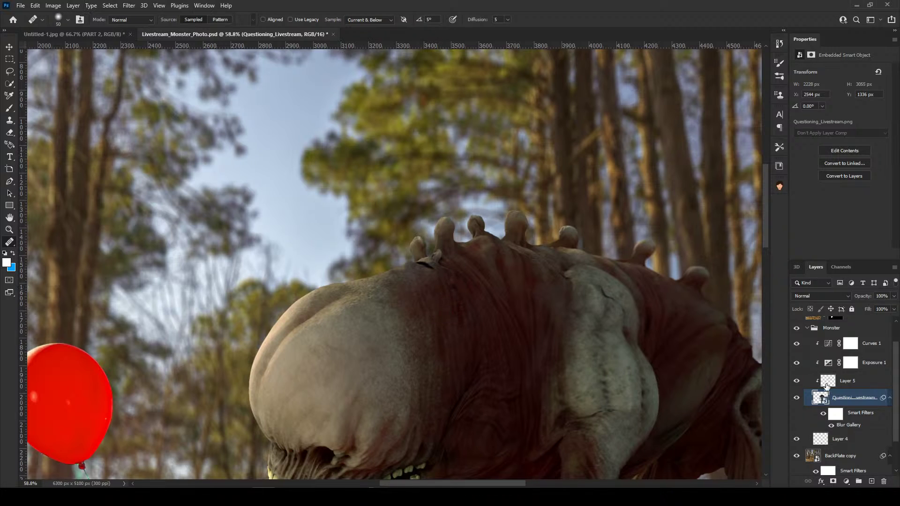
key(alt+bracketright)
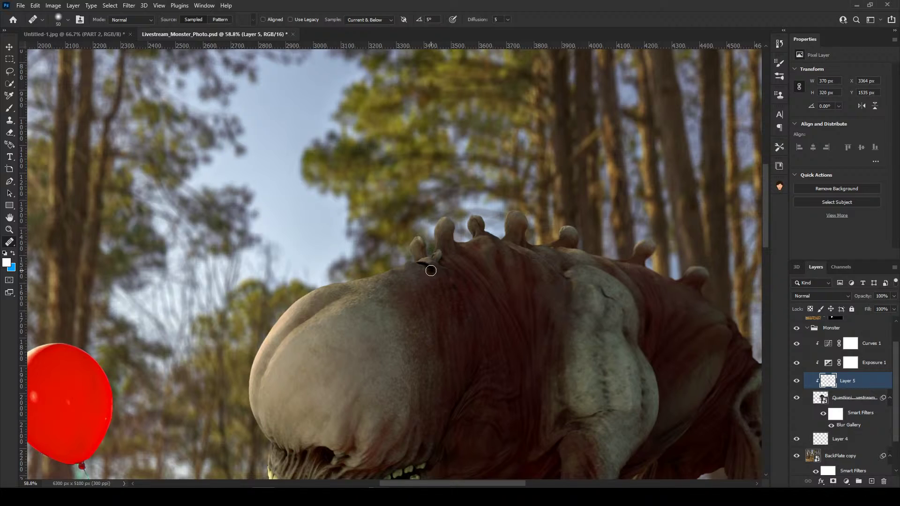
drag(431, 271, 417, 266)
Blend the healed area below the front horns with more red skin sampled from the monster's smart object.
click(820, 402)
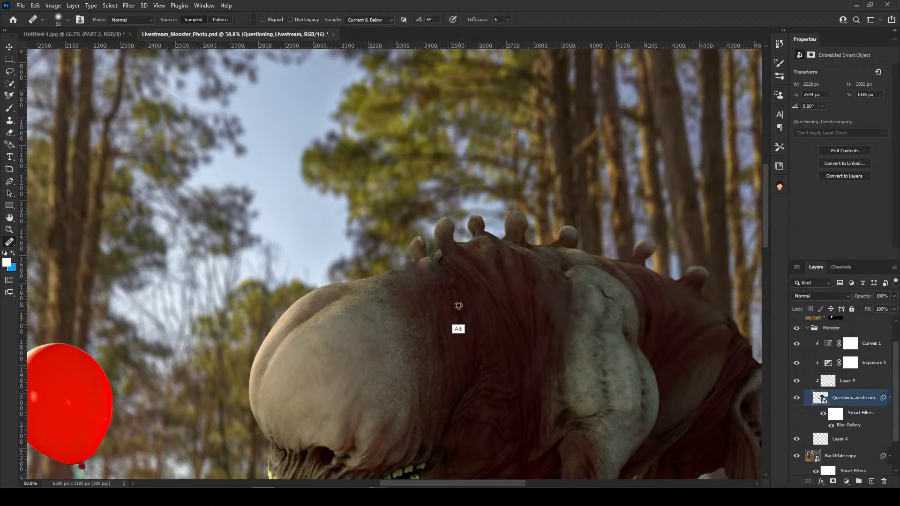
click(827, 384)
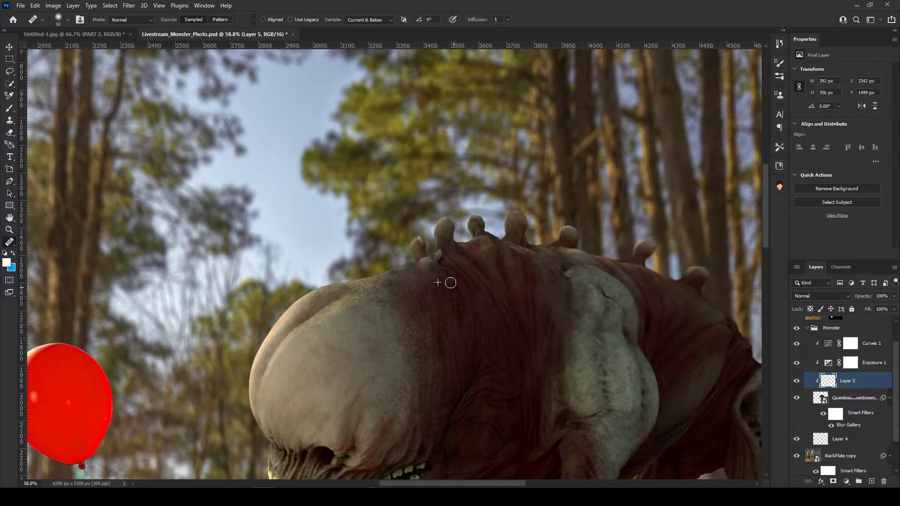
drag(450, 282, 448, 279)
click(818, 402)
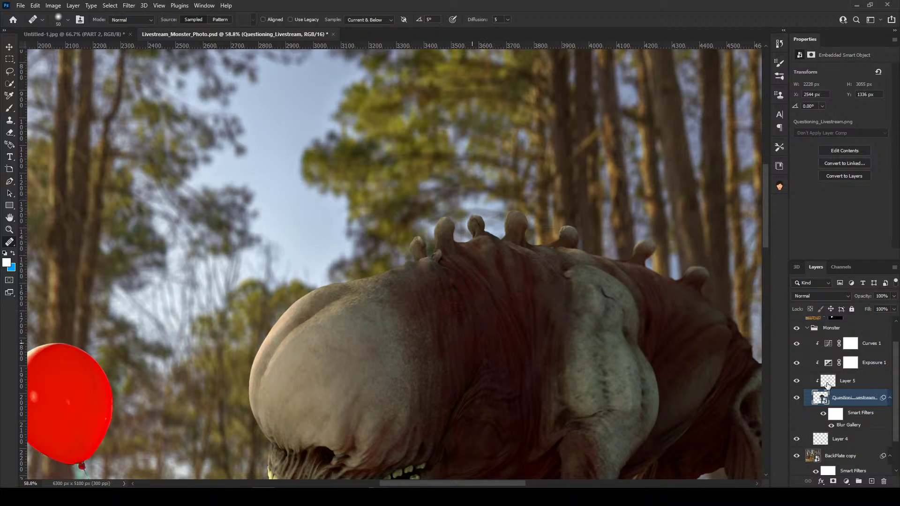
click(828, 386)
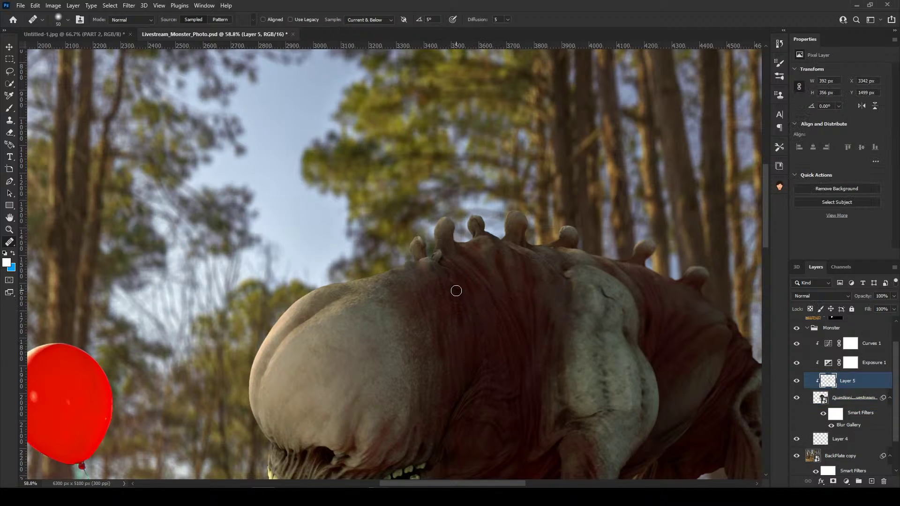
drag(454, 289, 431, 266)
Examine the retouched monster up close and within the whole forest composition with the girl.
scroll(405, 291, down, 3)
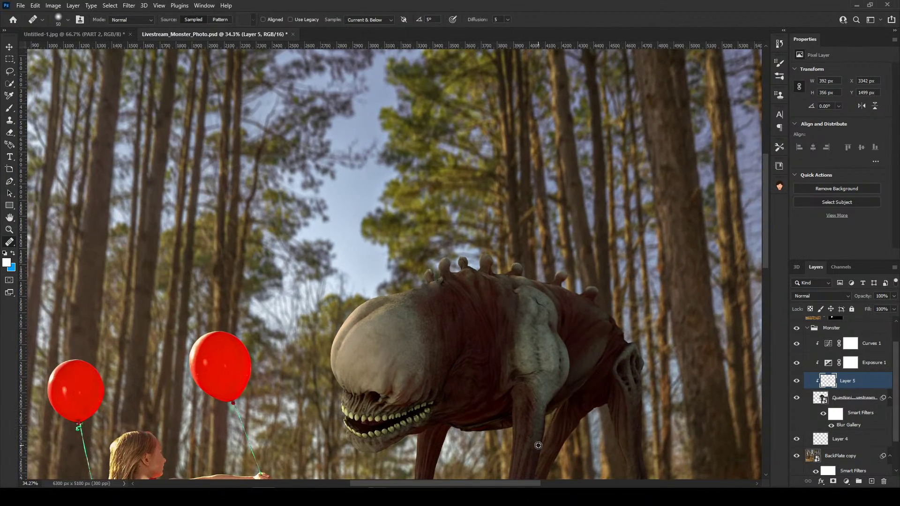
scroll(521, 445, down, 3)
scroll(522, 445, down, 4)
scroll(391, 262, up, 6)
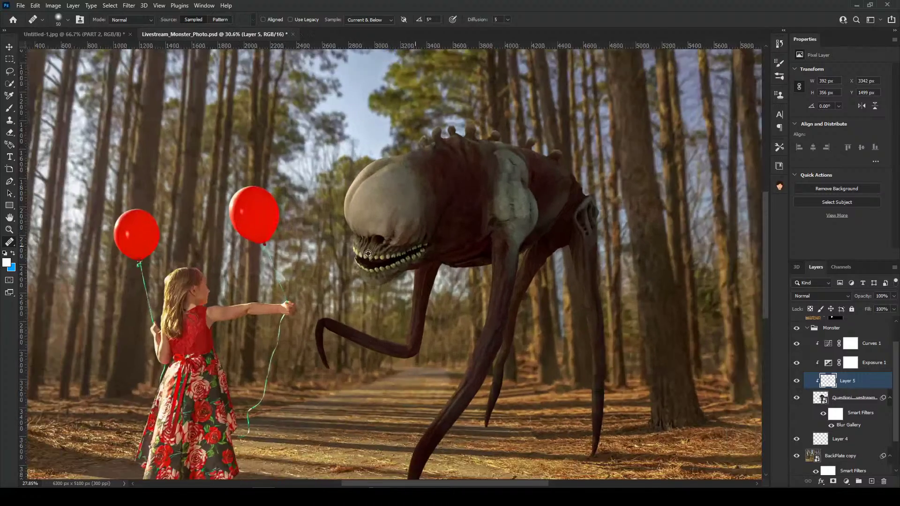
scroll(358, 260, down, 6)
scroll(358, 260, up, 2)
scroll(358, 298, up, 1)
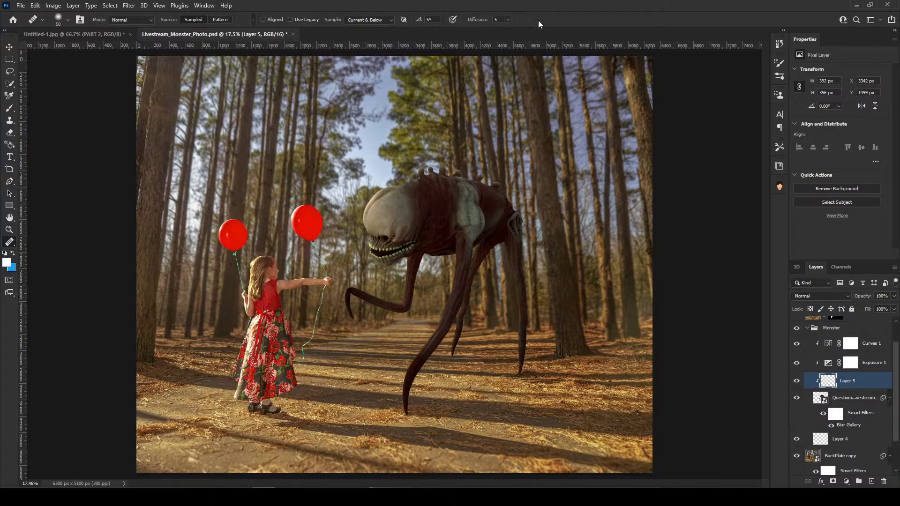
Save the Livestream_Monster_Photo.psd document with nothing selected.
key(ctrl+a)
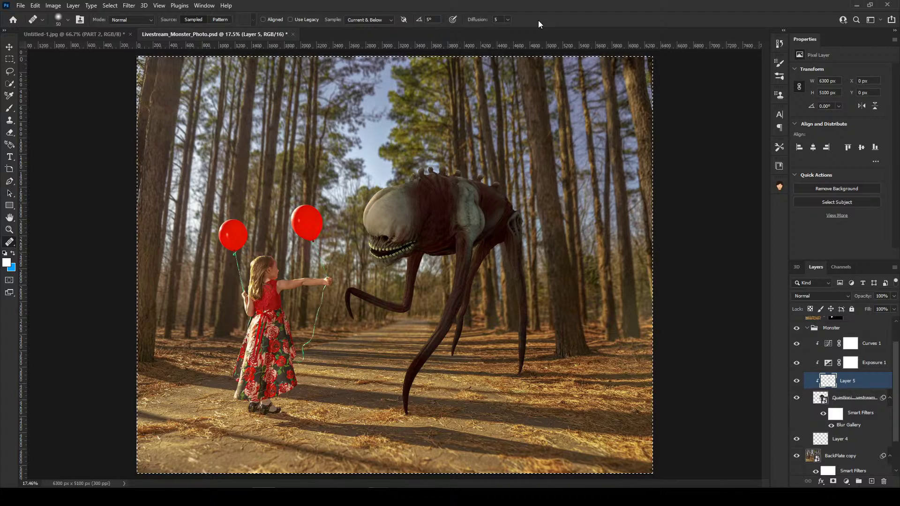
key(ctrl+d)
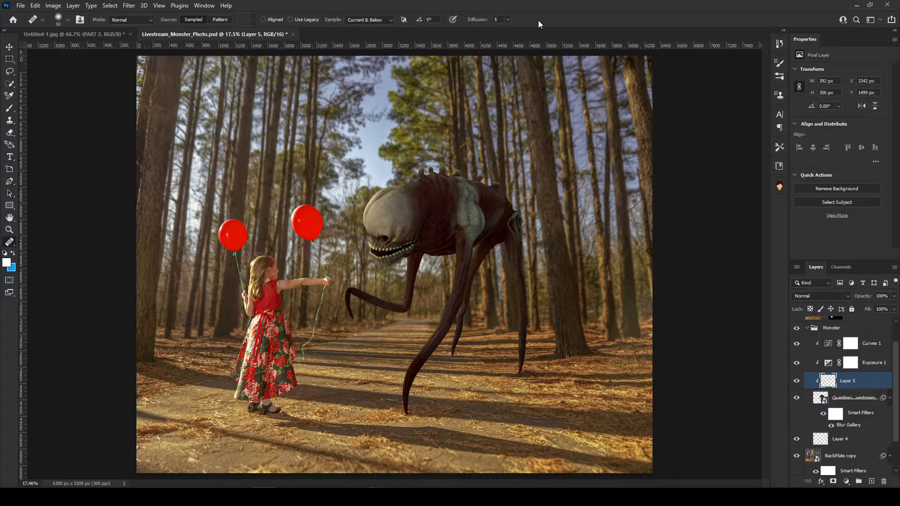
key(ctrl+s)
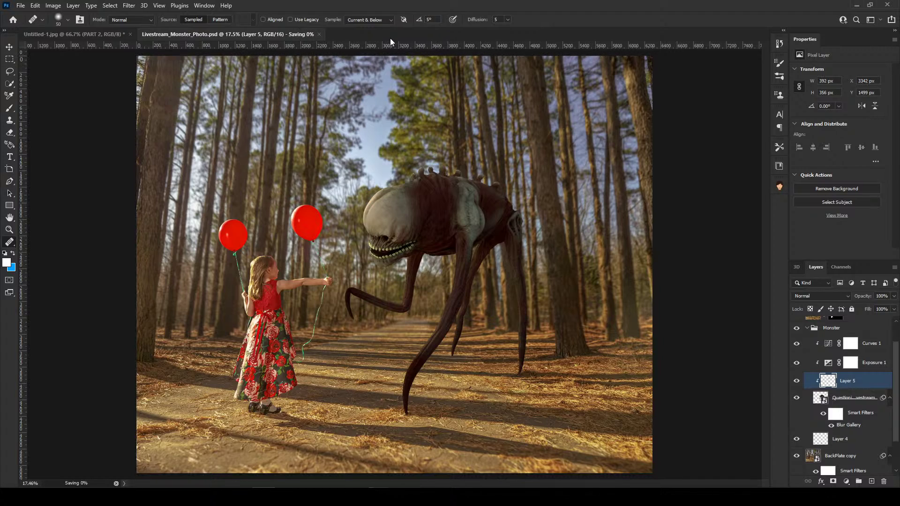